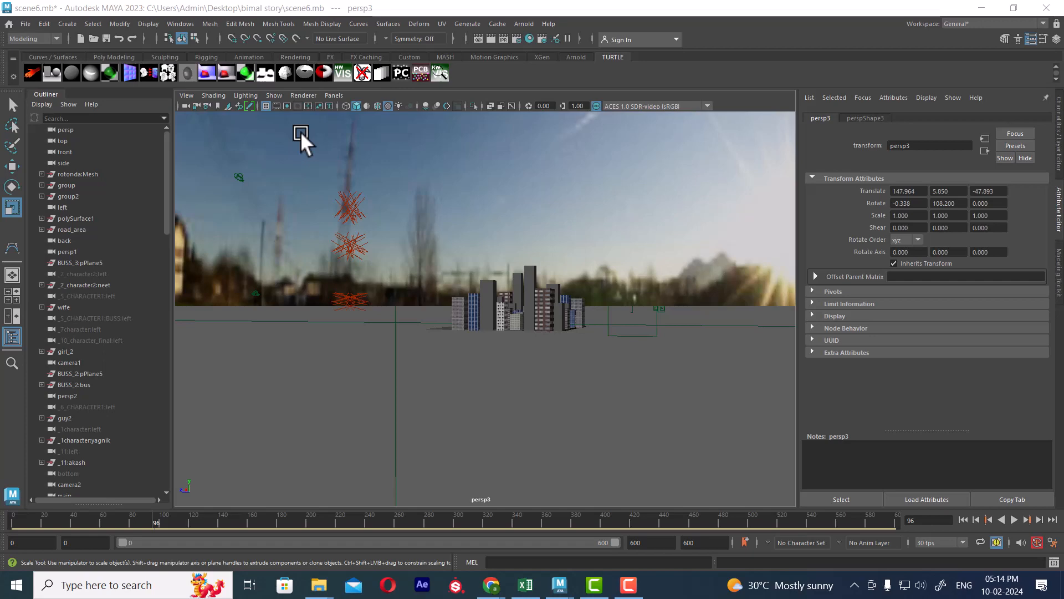
Step: Select the uppermost directional light and the textured sky dome, and examine the dome from outside the city model
click(349, 220)
alt+drag(355, 207, 451, 259)
scroll(519, 265, up, 5)
scroll(565, 287, down, 5)
alt+drag(564, 286, 600, 299)
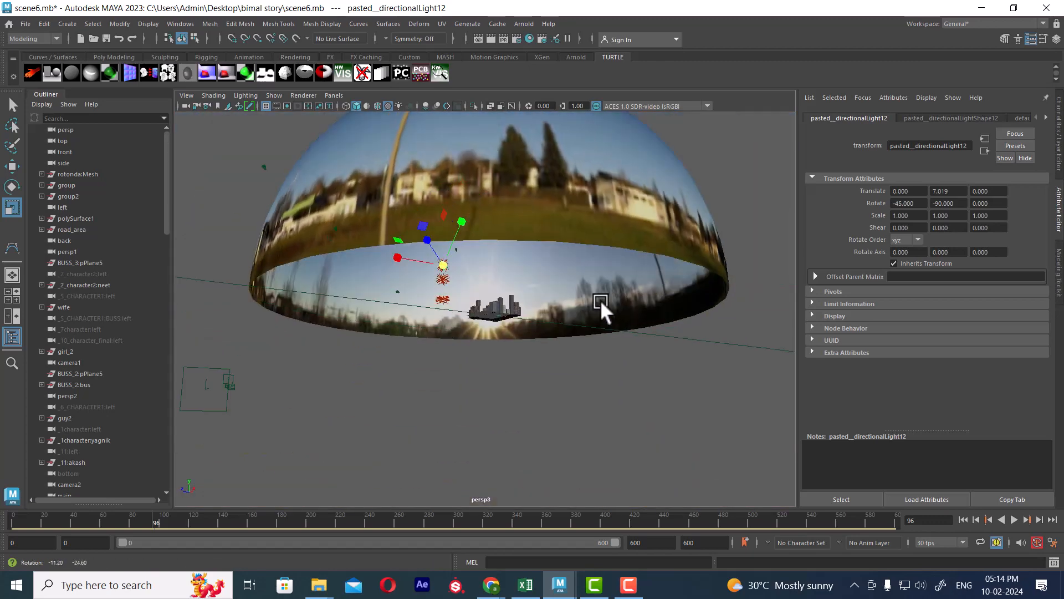
click(621, 228)
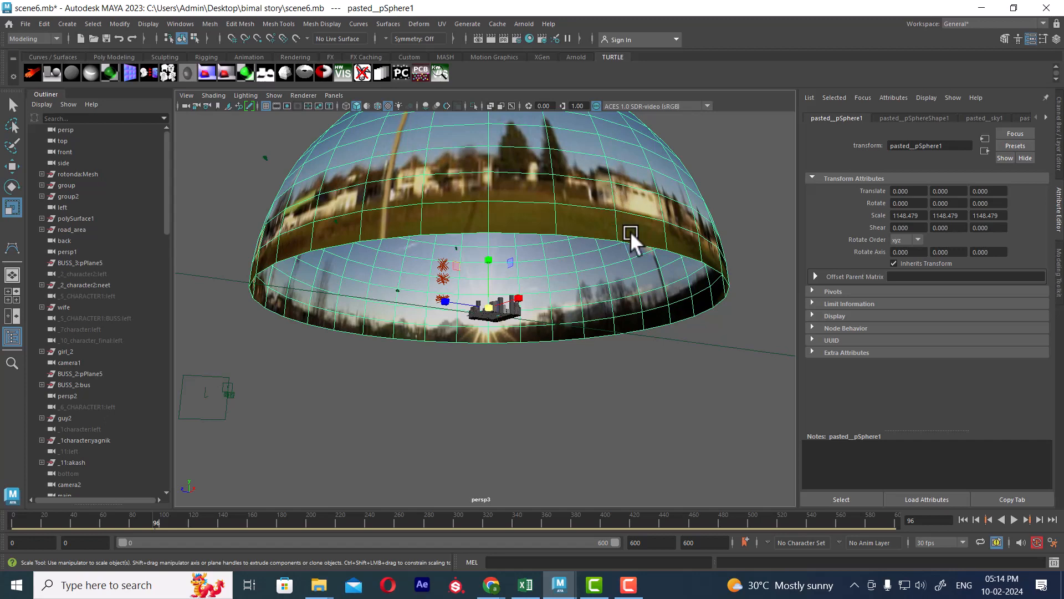
alt+drag(630, 231, 525, 283)
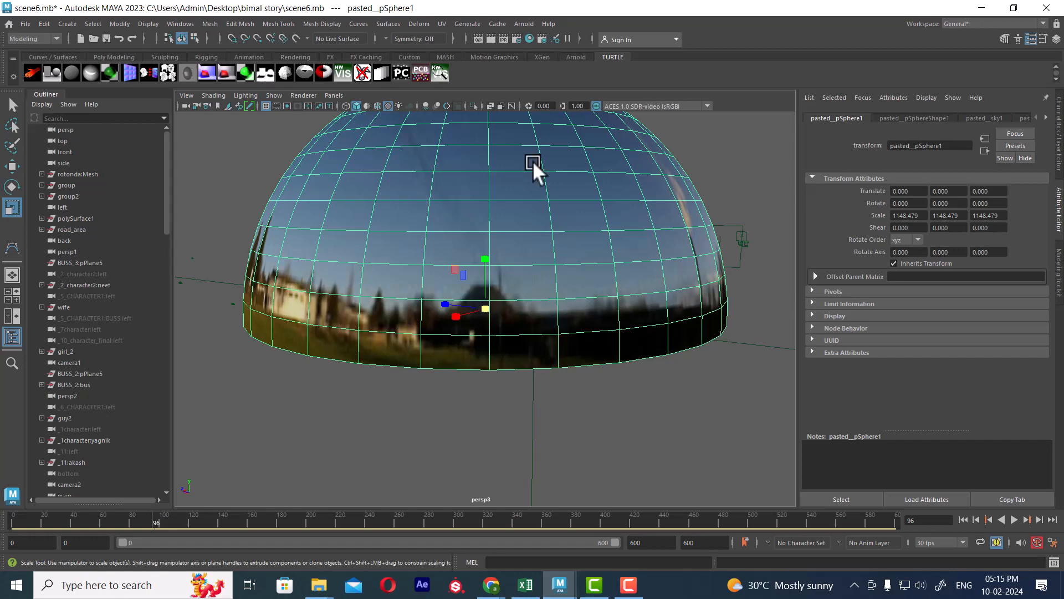
Step: Render the current persp3 view of the sky dome and bring the whole Render View window into sight
click(490, 37)
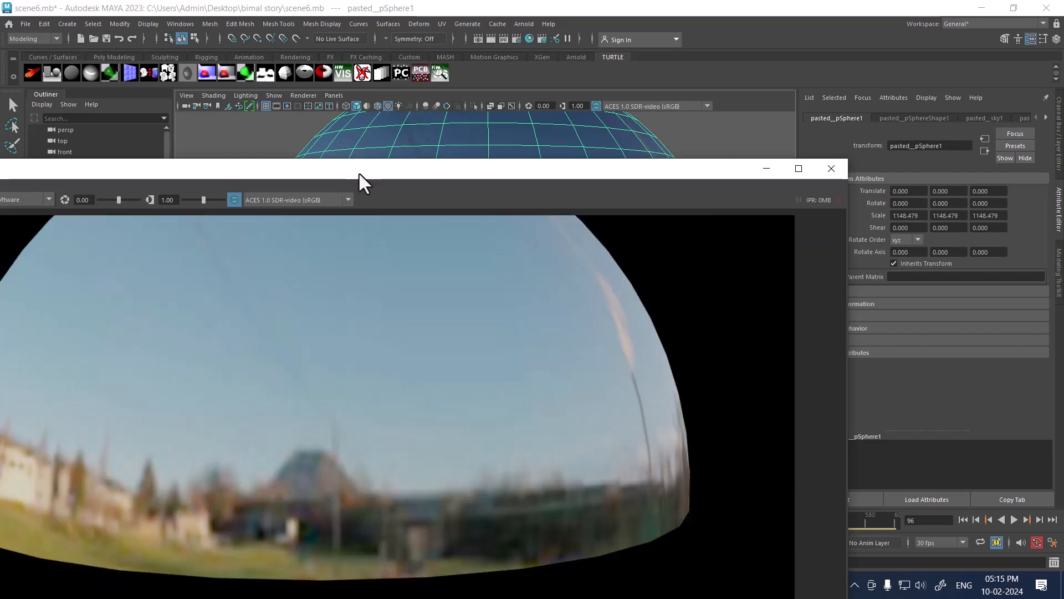
drag(358, 172, 621, 139)
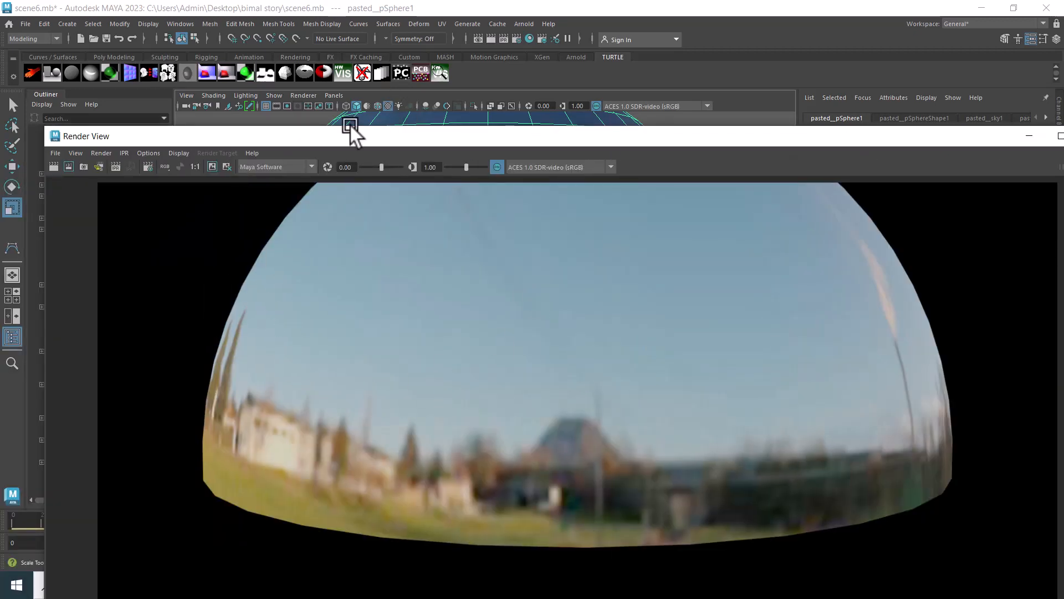
Step: Set the render image size preset to 640x480 in the Render Settings
click(516, 38)
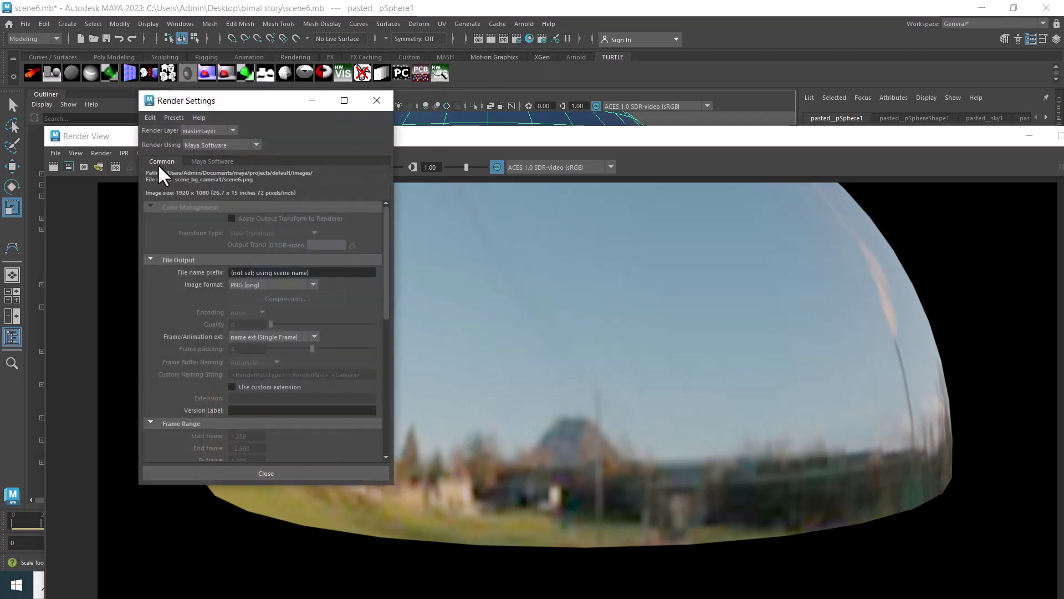
scroll(247, 358, down, 3)
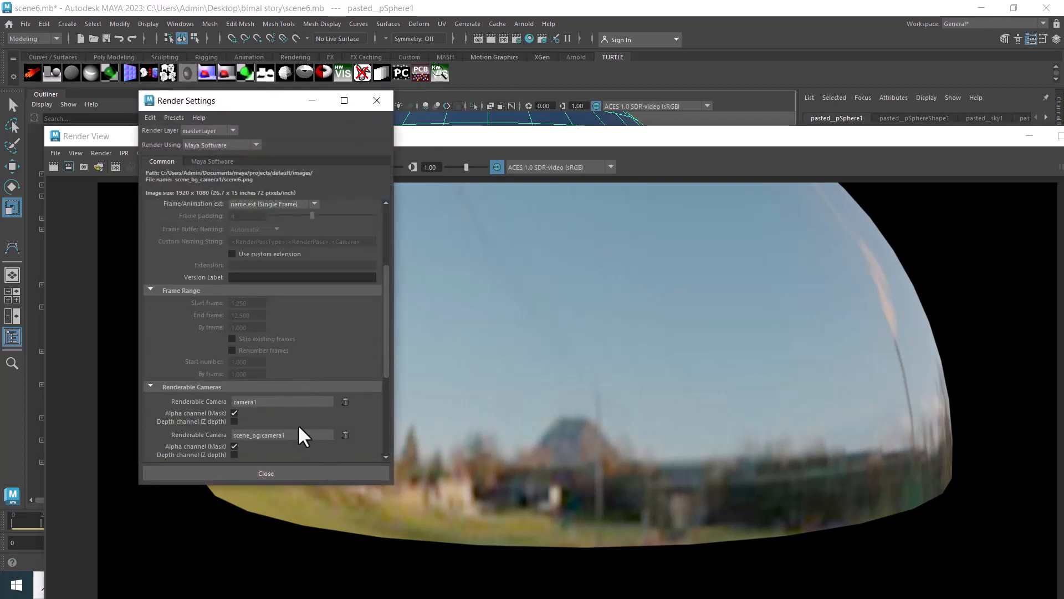
scroll(238, 311, up, 3)
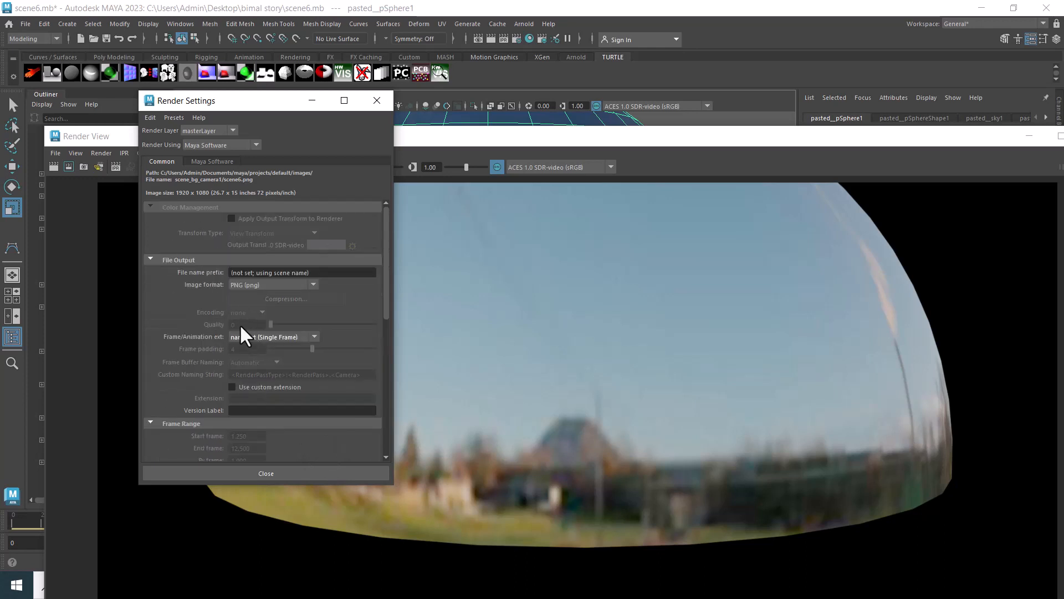
scroll(219, 362, down, 3)
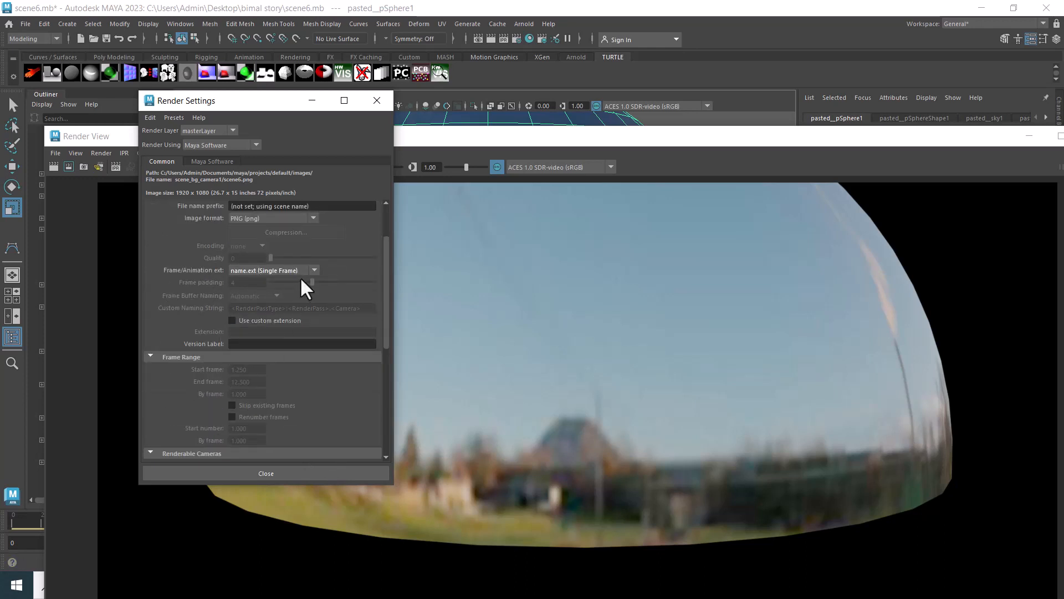
scroll(253, 345, down, 3)
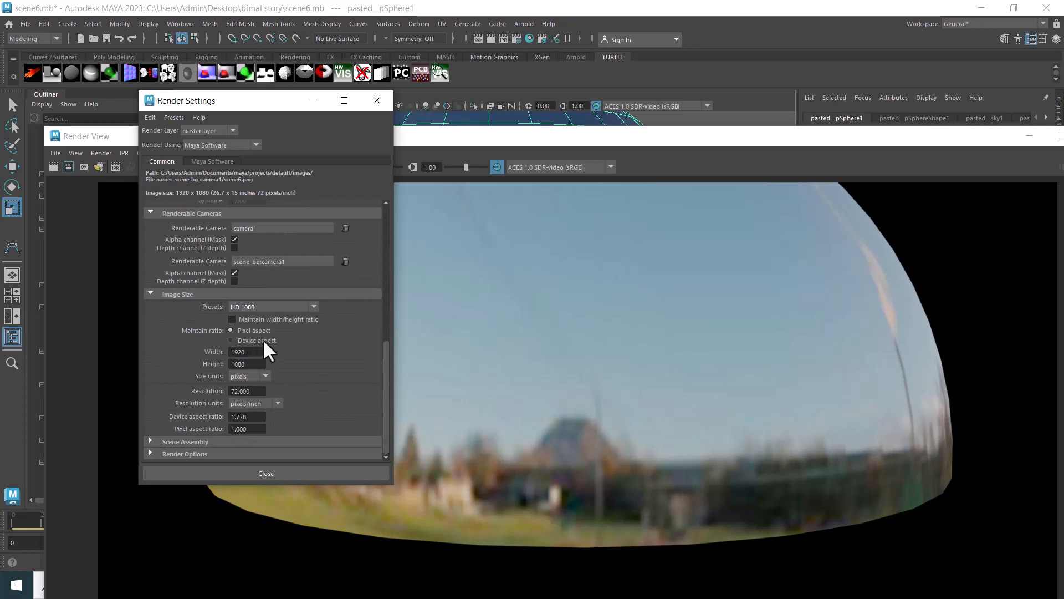
click(285, 309)
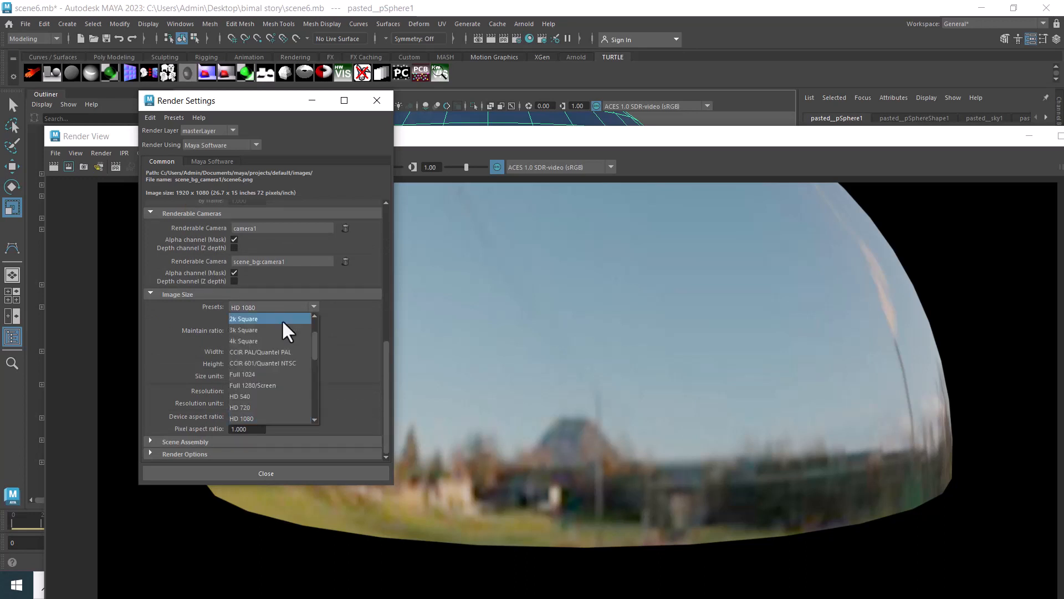
scroll(273, 390, down, 3)
scroll(271, 391, up, 3)
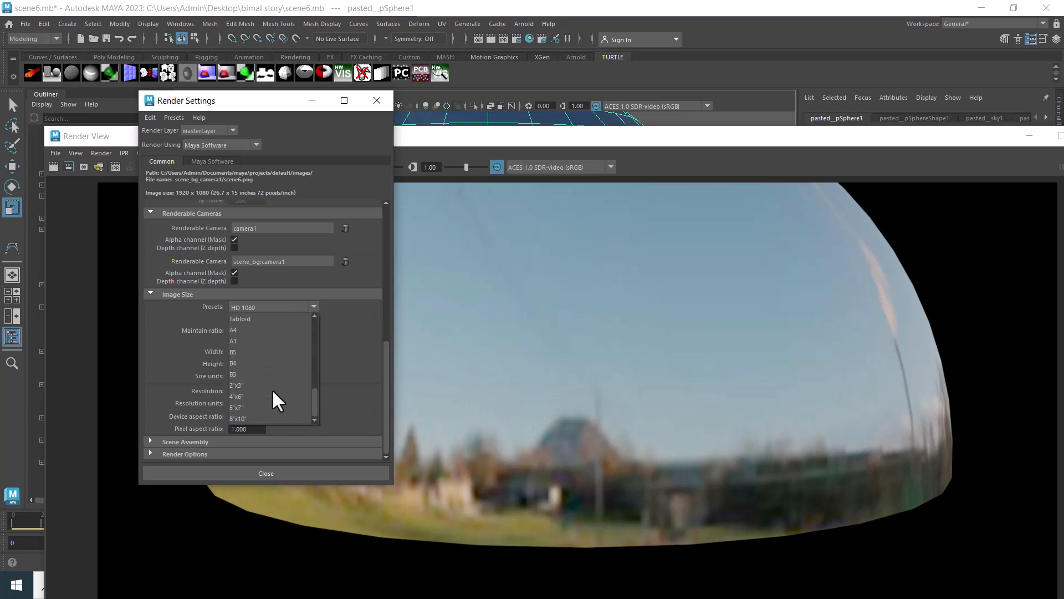
scroll(260, 391, up, 2)
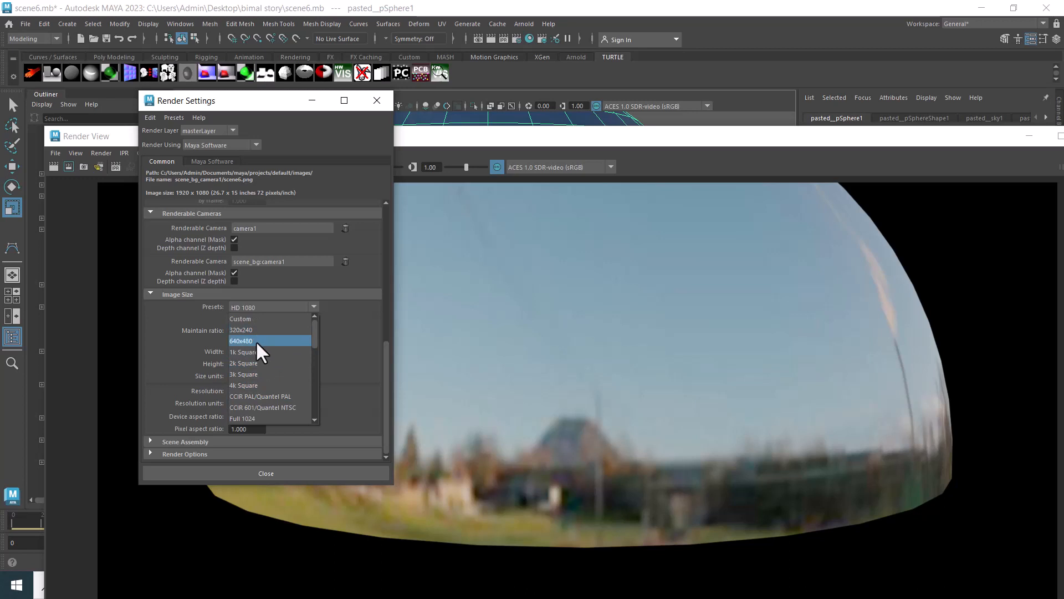
click(255, 340)
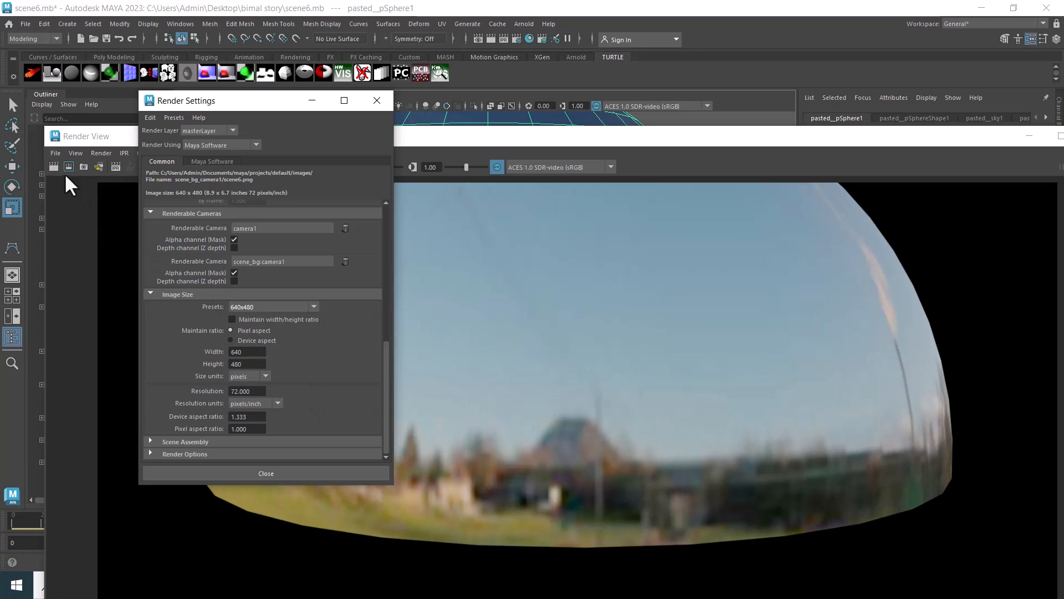
Step: Set the Maya Software renderer's edge anti-aliasing to Low quality
click(215, 162)
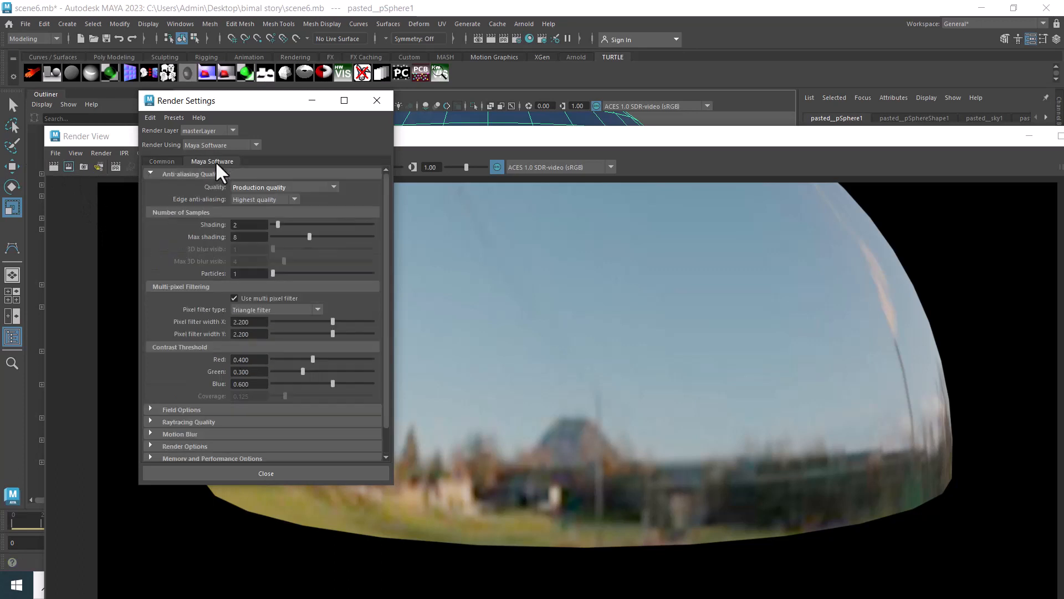
click(282, 197)
click(272, 209)
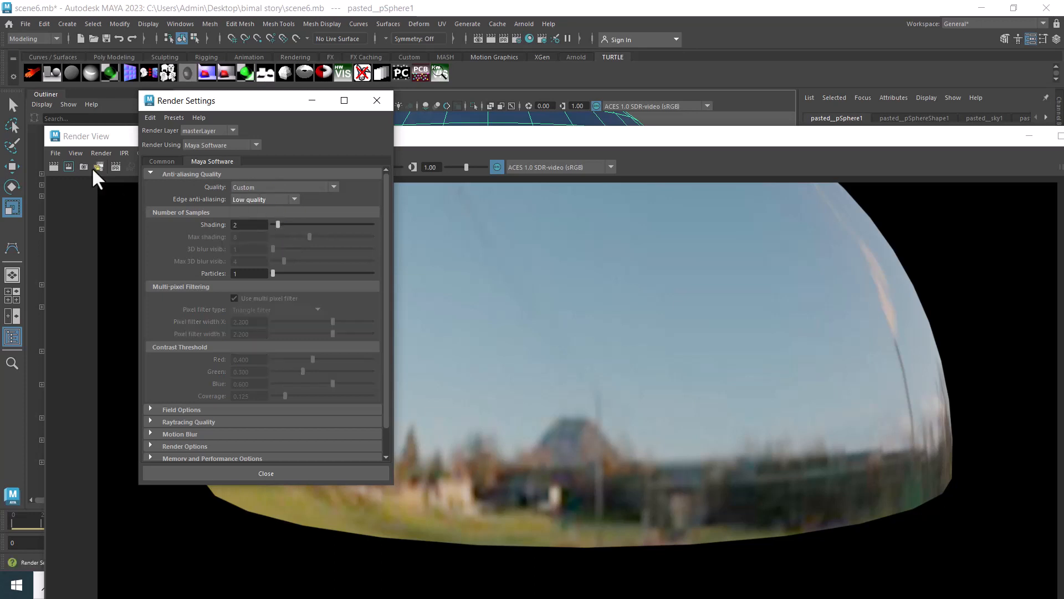
Step: Re-render the dome view with the reduced settings and close the Render View
click(48, 164)
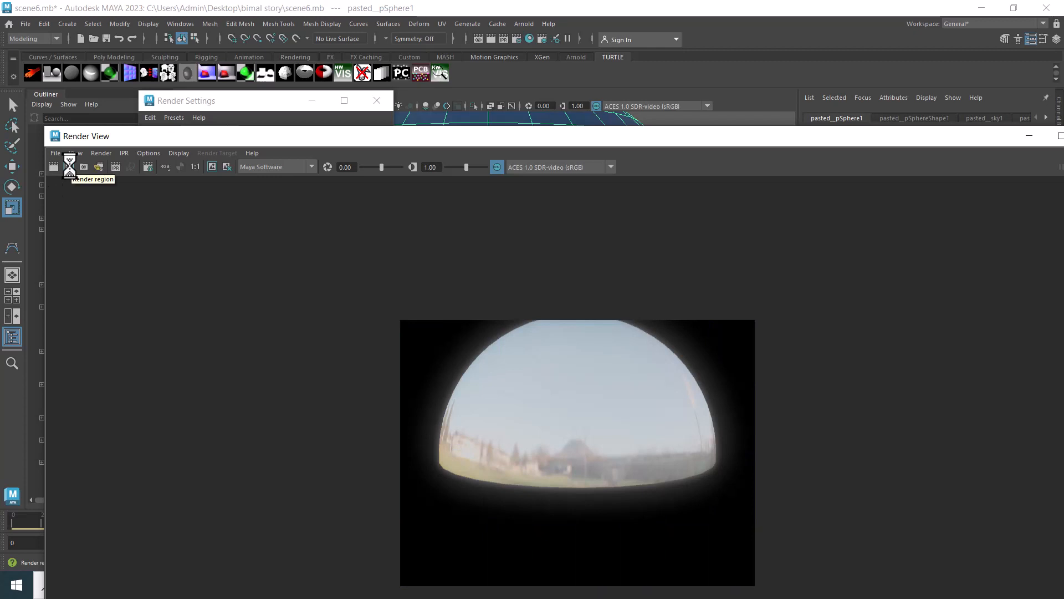
drag(949, 143, 686, 206)
click(827, 155)
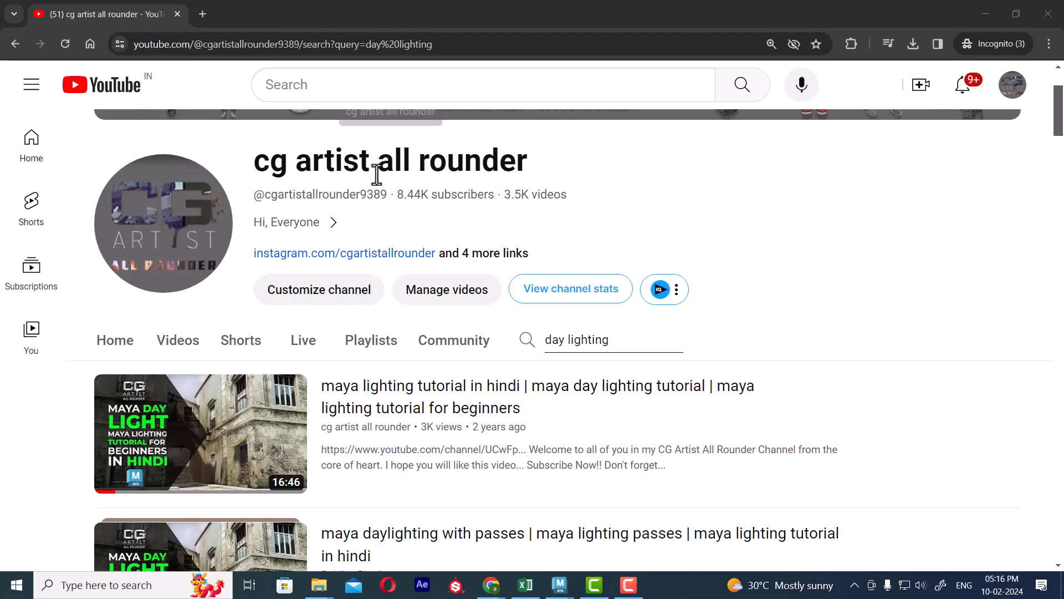
Step: Look over the channel's day lighting videos on YouTube, switch back to Maya and close the Render Settings
scroll(224, 443, down, 1)
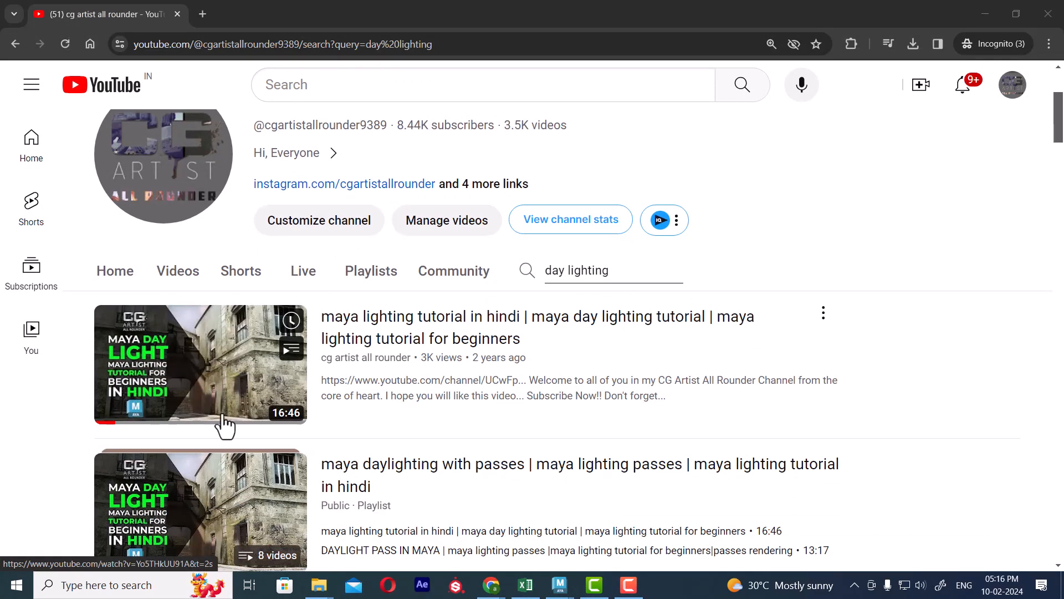
scroll(264, 441, down, 1)
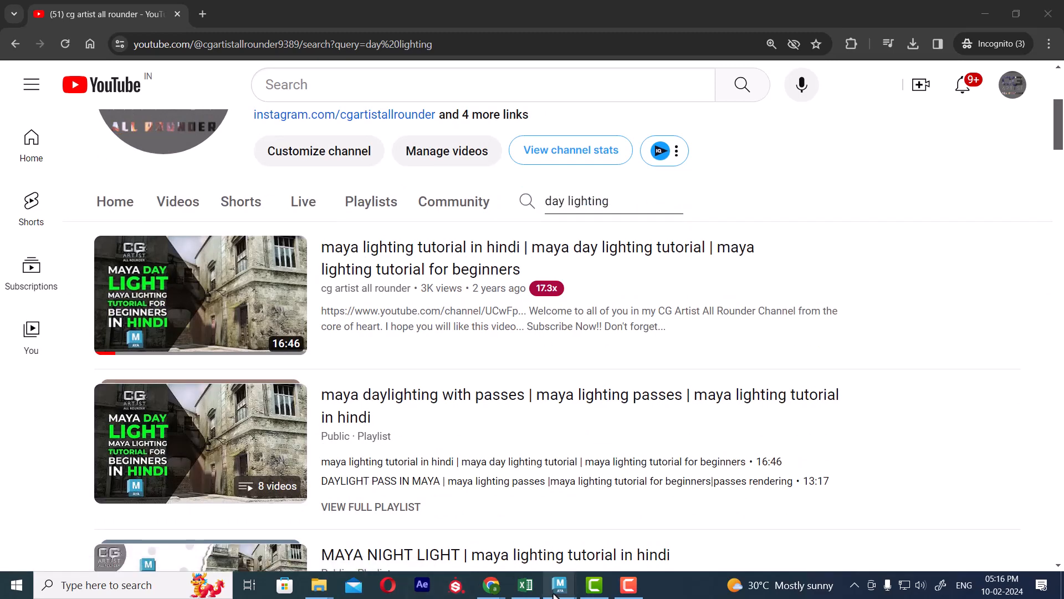
mouse_move(557, 592)
click(510, 535)
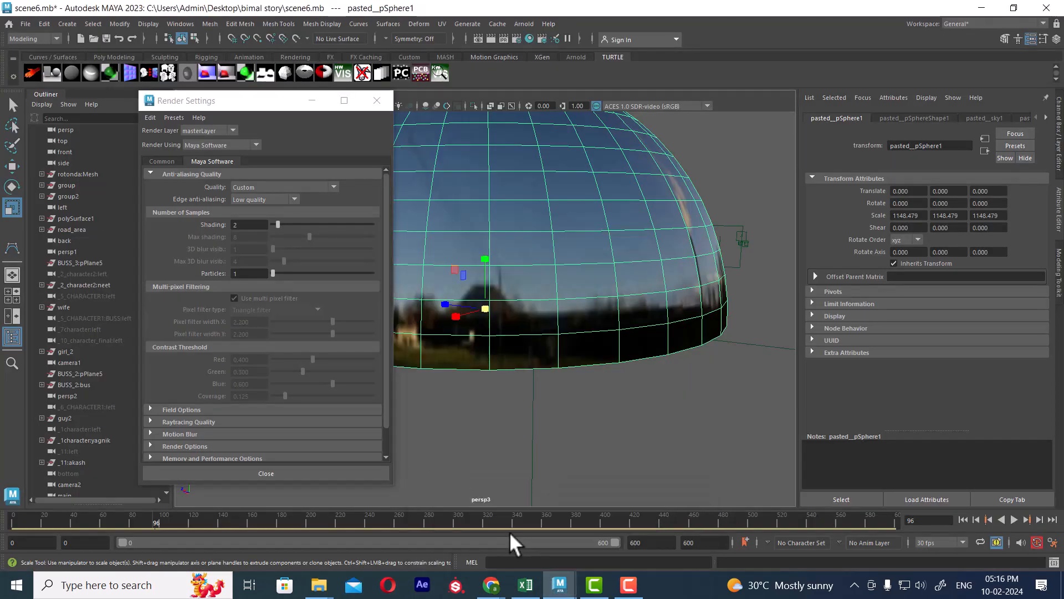
click(385, 102)
alt+drag(587, 402, 609, 395)
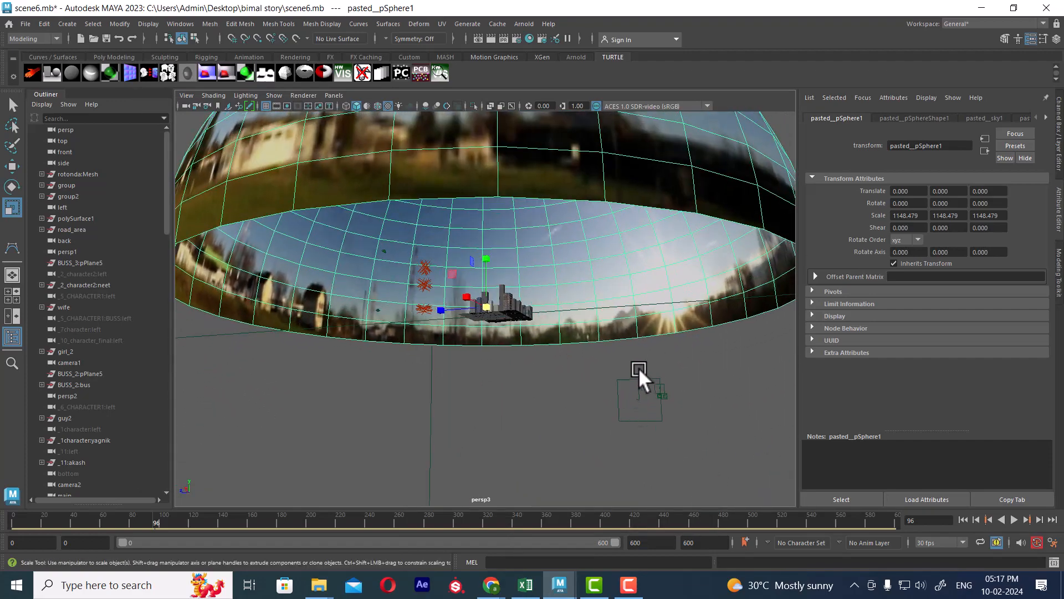
Step: Switch to the bimal story folder in File Explorer and preview the panorama image 1hdri.jpg
mouse_move(322, 587)
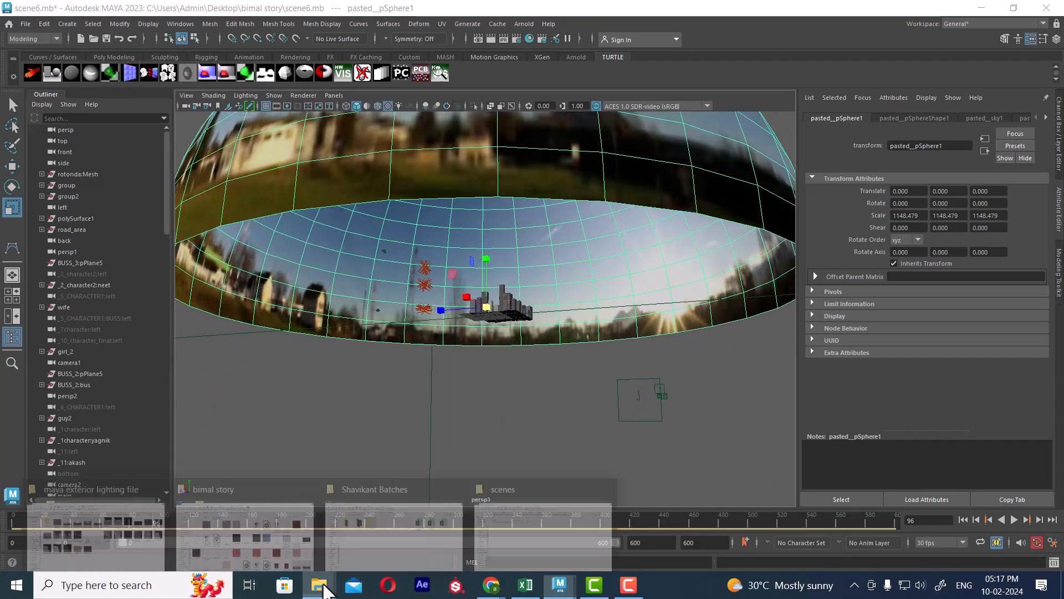
click(302, 525)
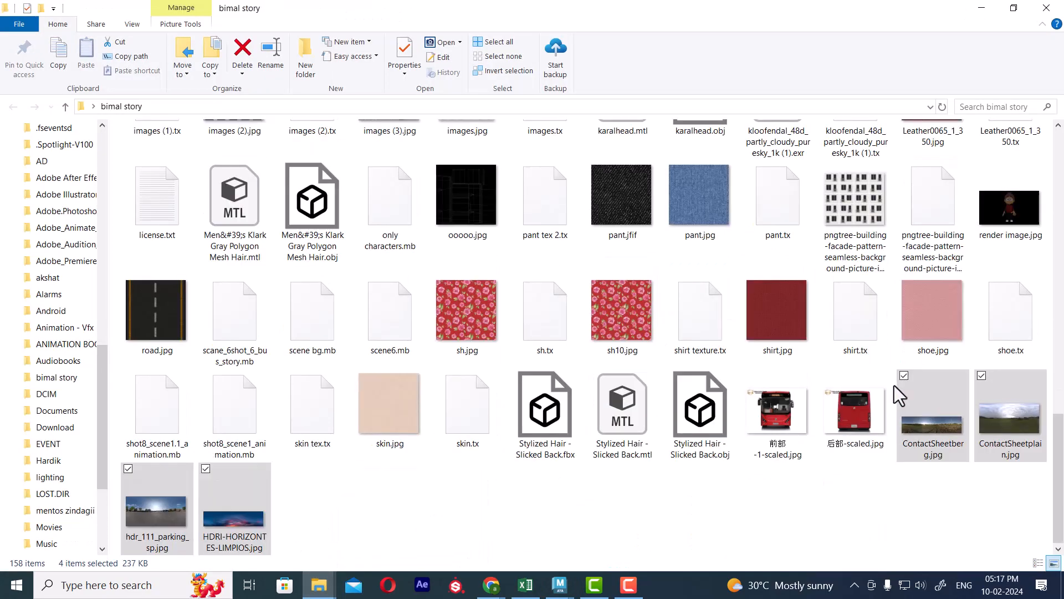
scroll(894, 385, up, 15)
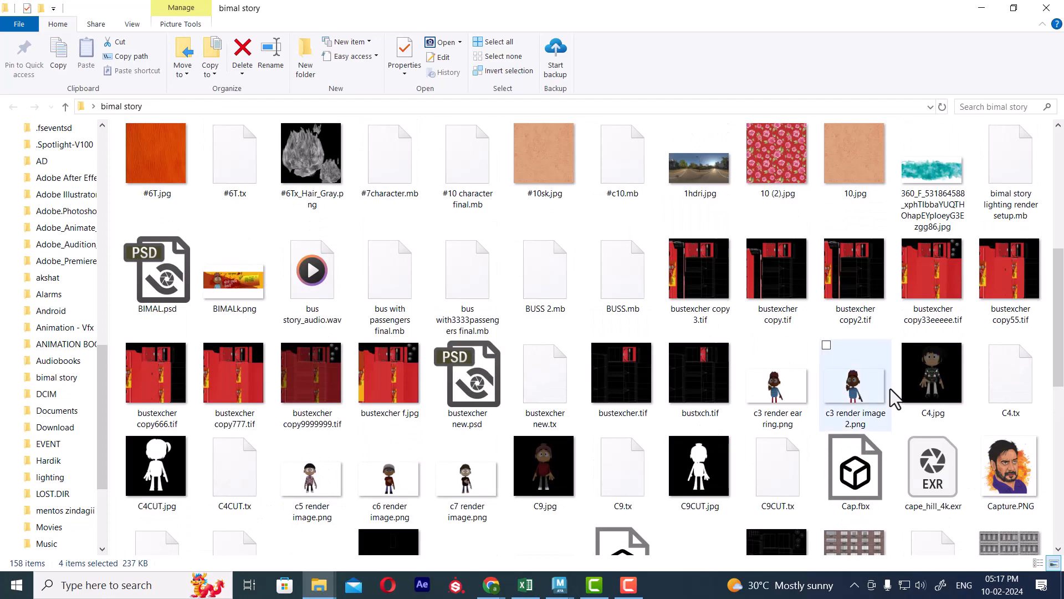
click(711, 171)
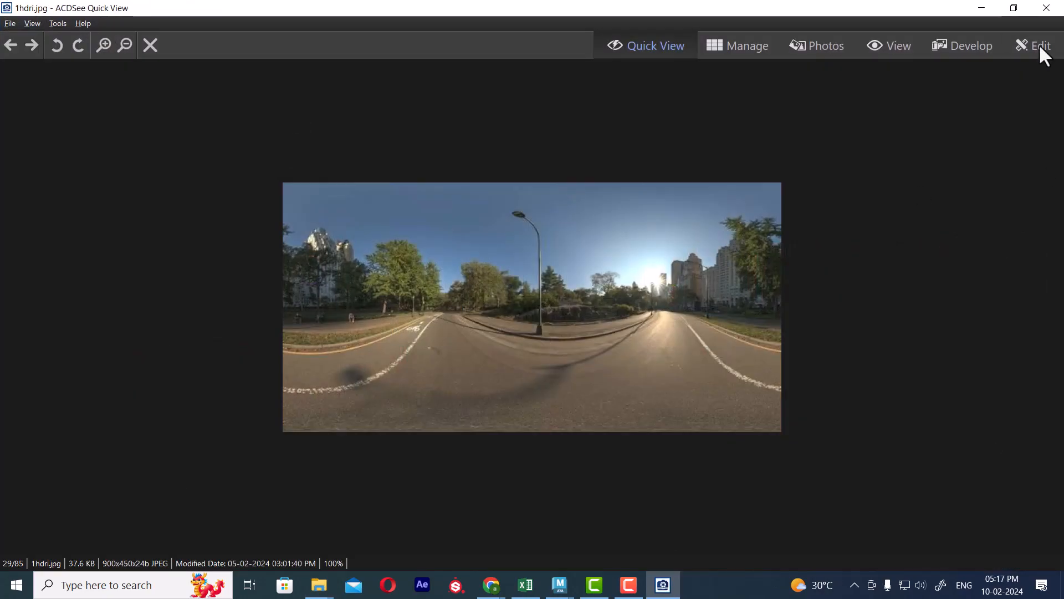
click(1044, 9)
Step: Preview the panorama image ContactSheetberg.jpg from the bimal story folder
scroll(764, 462, down, 15)
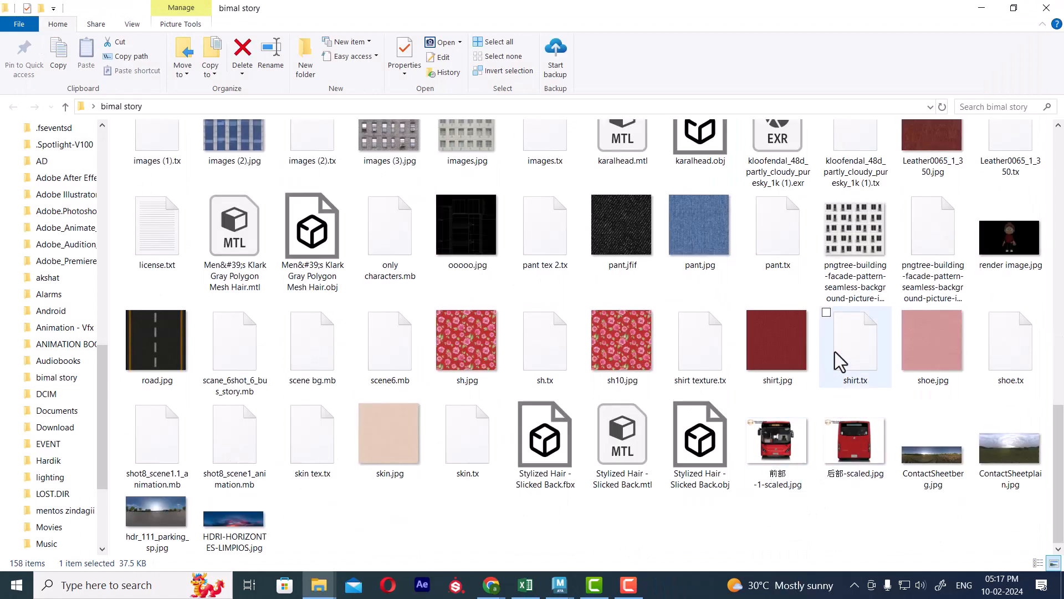
scroll(836, 355, up, 3)
scroll(641, 361, down, 3)
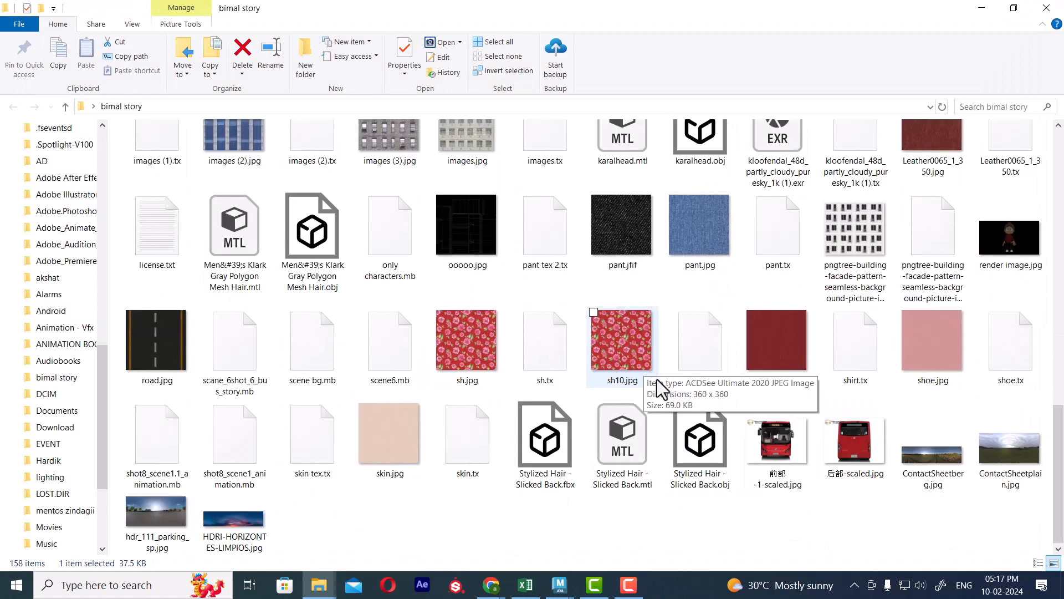
double_click(931, 470)
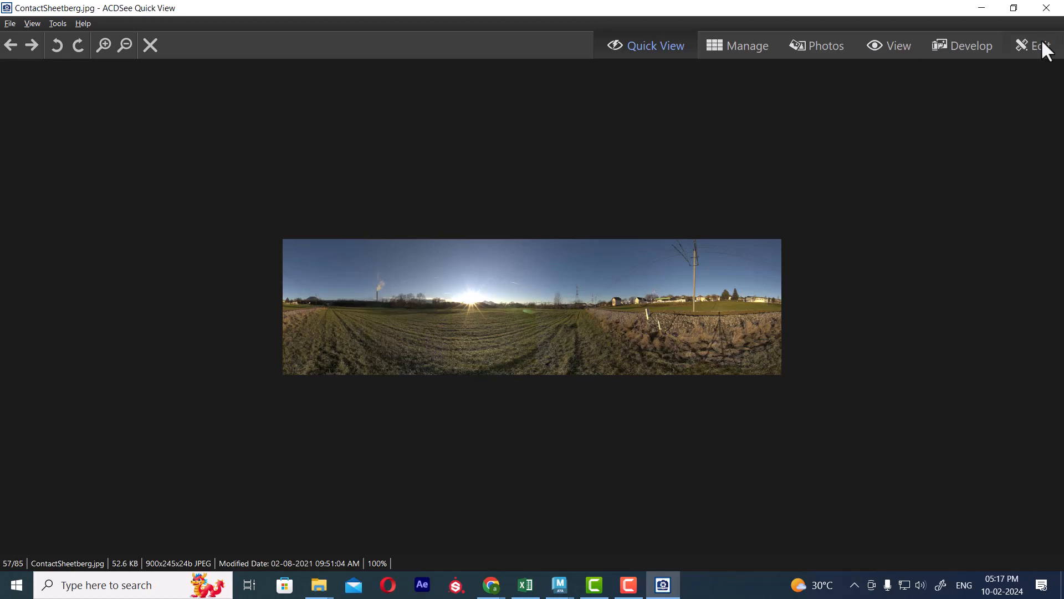
click(982, 9)
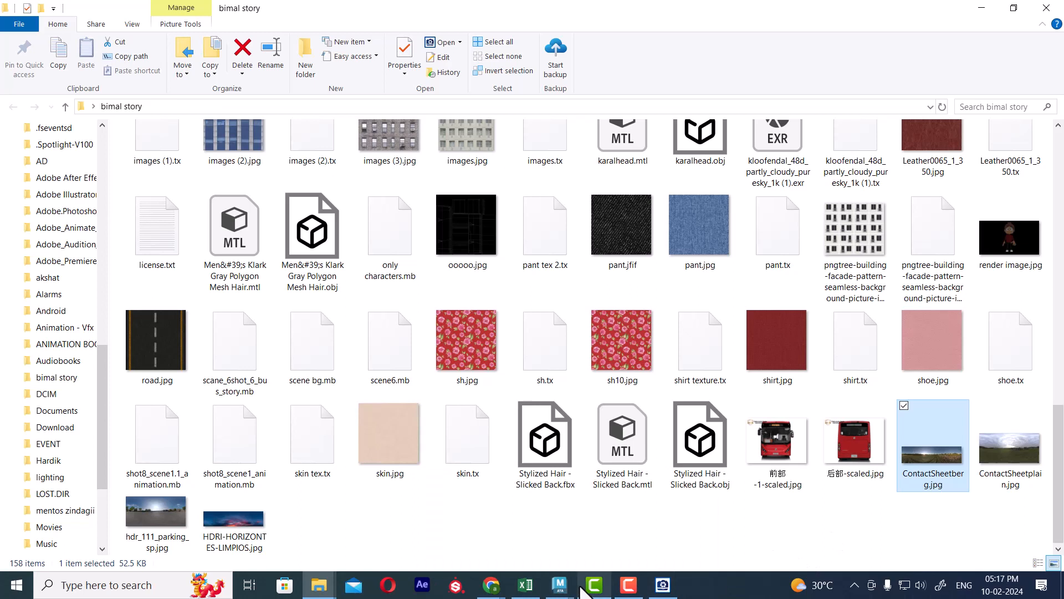
Step: Switch back to Maya and examine the sky dome's inner texture behind the city and lights
mouse_move(582, 587)
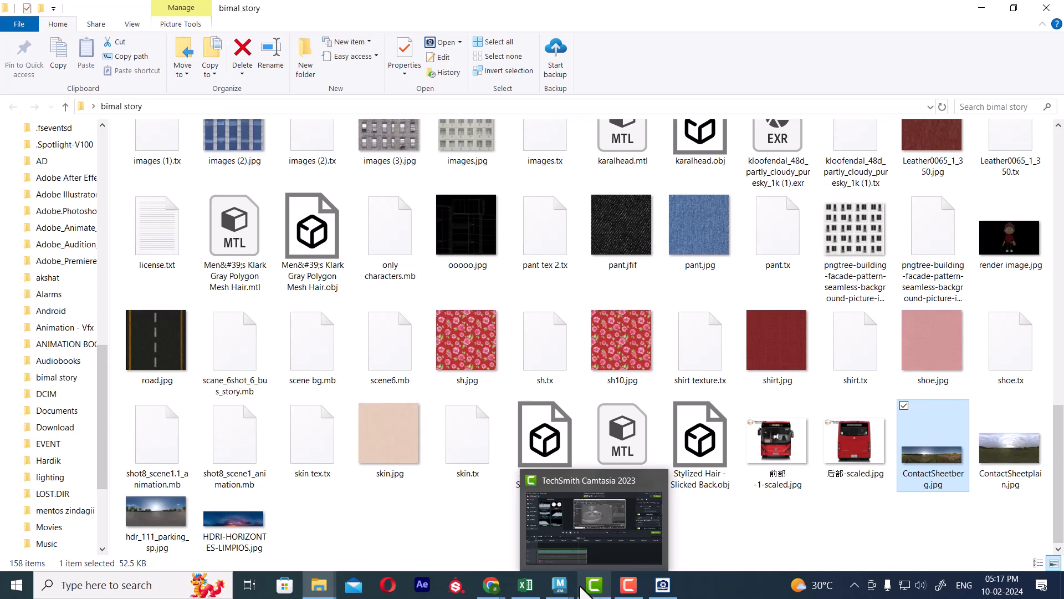
click(736, 555)
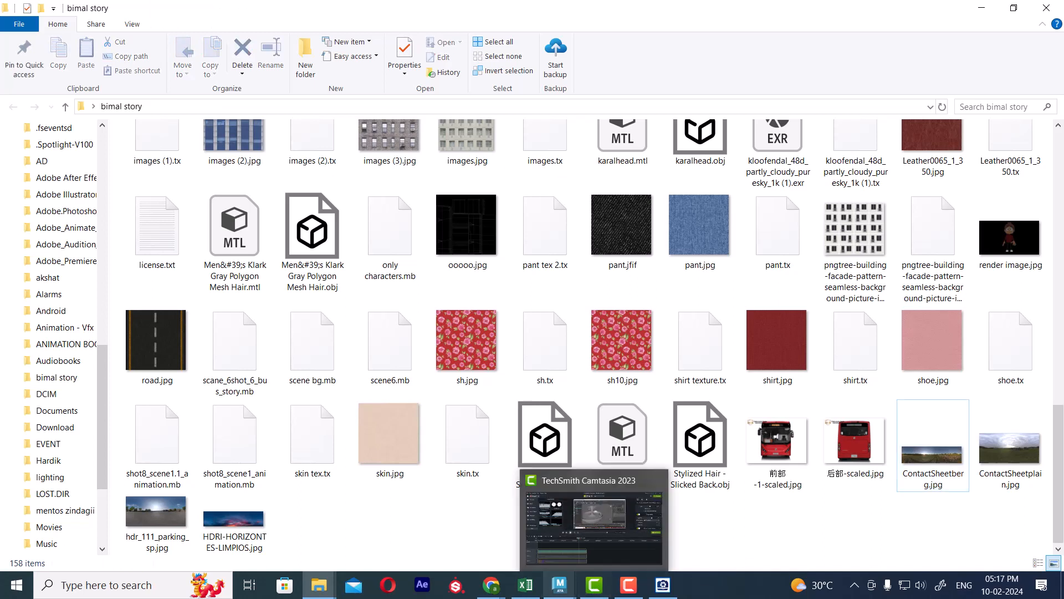
click(561, 589)
click(494, 543)
alt+drag(631, 407, 619, 364)
alt+drag(640, 364, 396, 338)
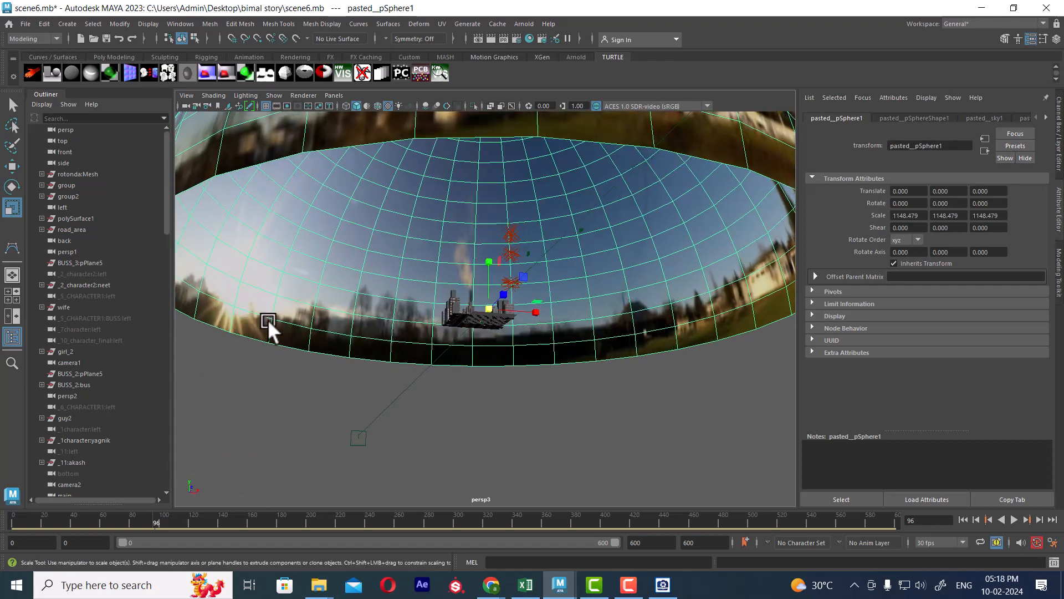
alt+drag(532, 374, 560, 304)
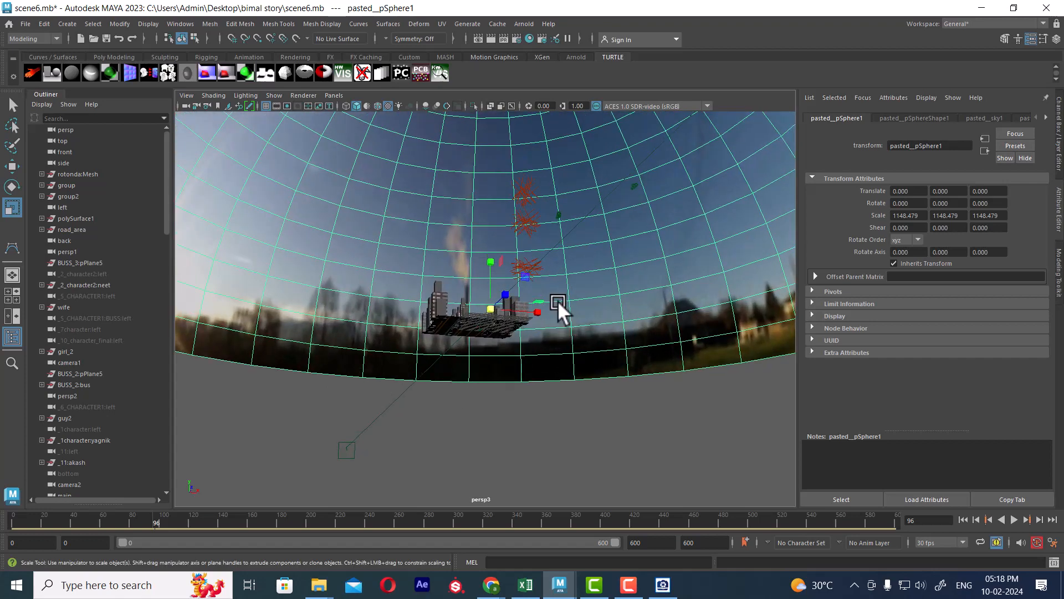
Step: Filter the Outliner so that it lists only the scene's lights, with cameras excluded
click(68, 104)
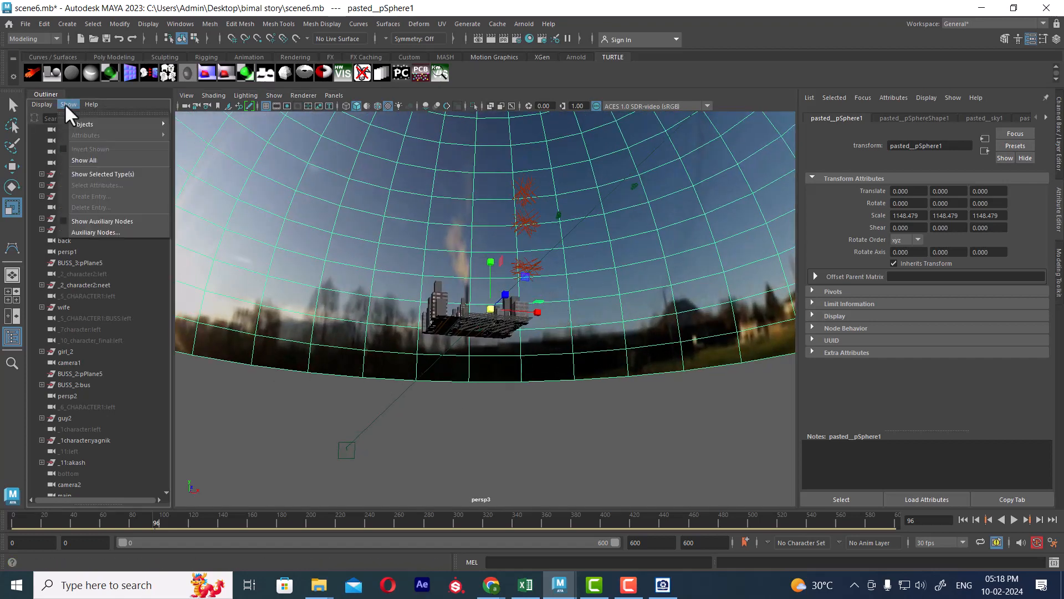
mouse_move(133, 127)
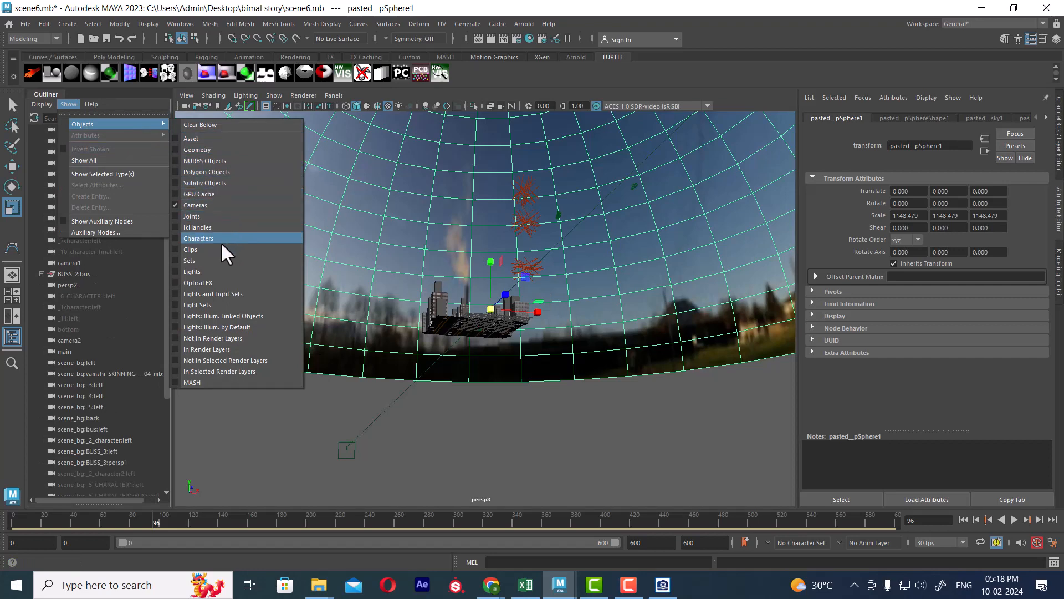
click(206, 271)
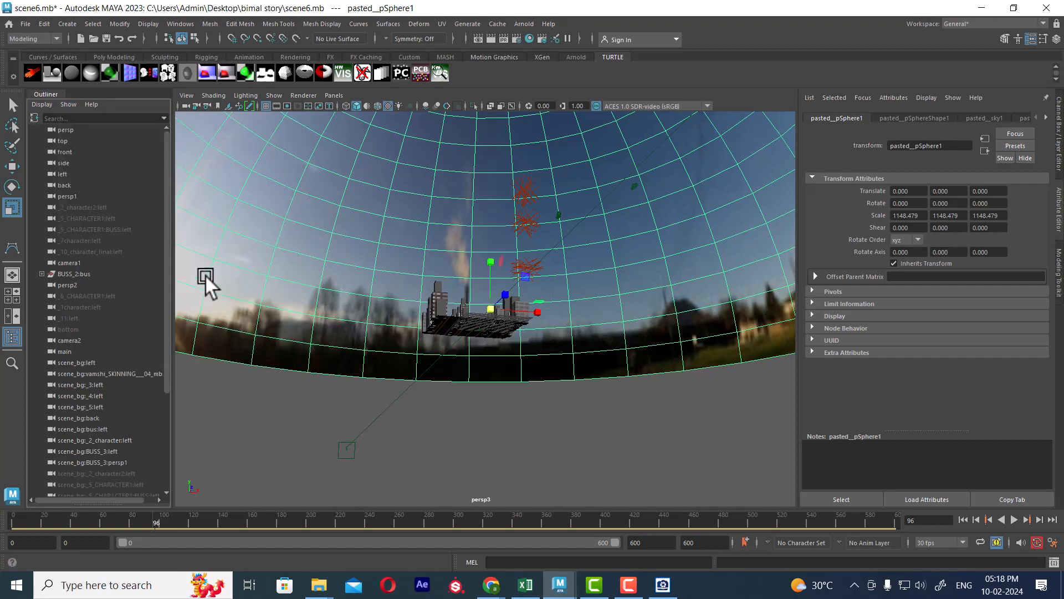
click(62, 105)
mouse_move(95, 125)
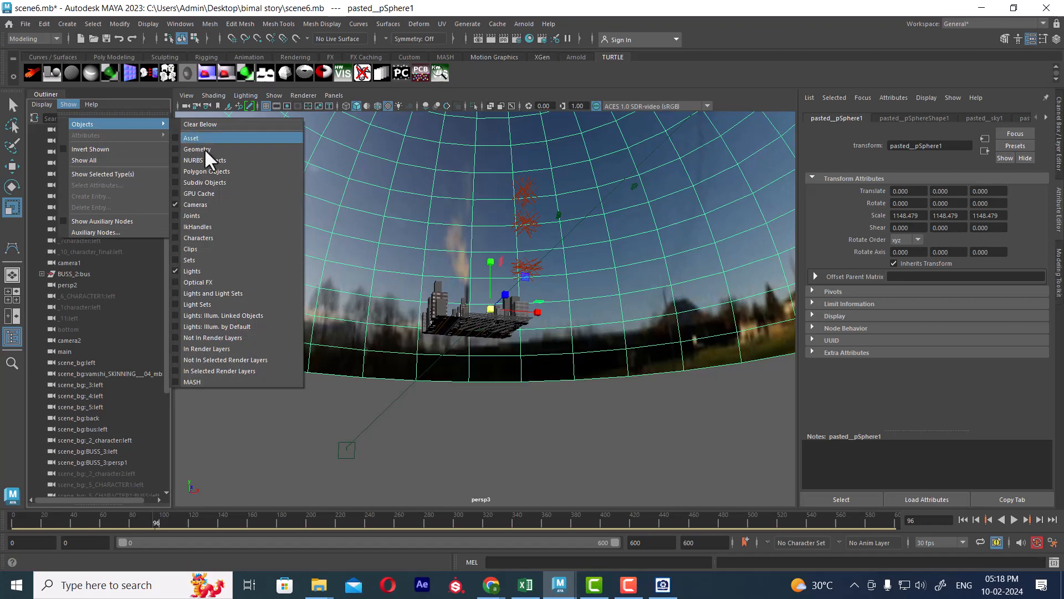
click(208, 203)
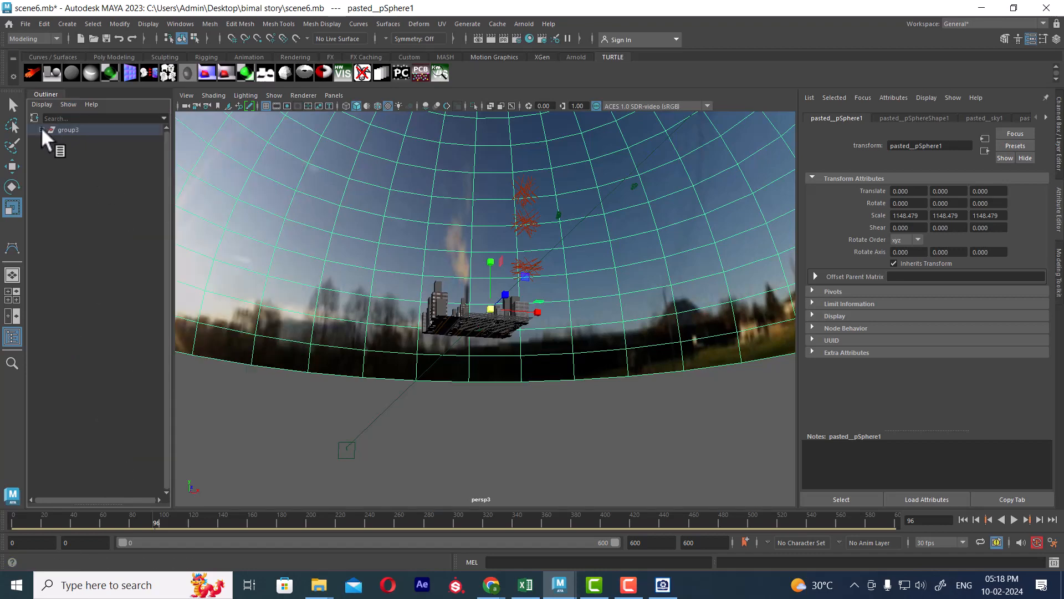
Step: Expand group3 and pasted__group1, select all the directional lights inside and examine their placement above the city and under the dome
click(42, 130)
click(49, 141)
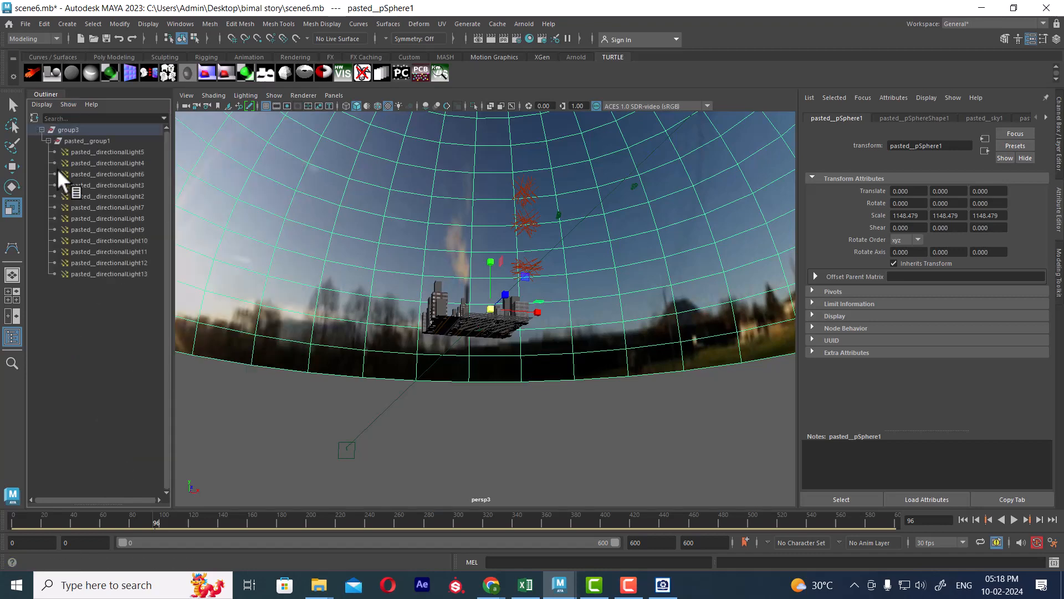
click(112, 153)
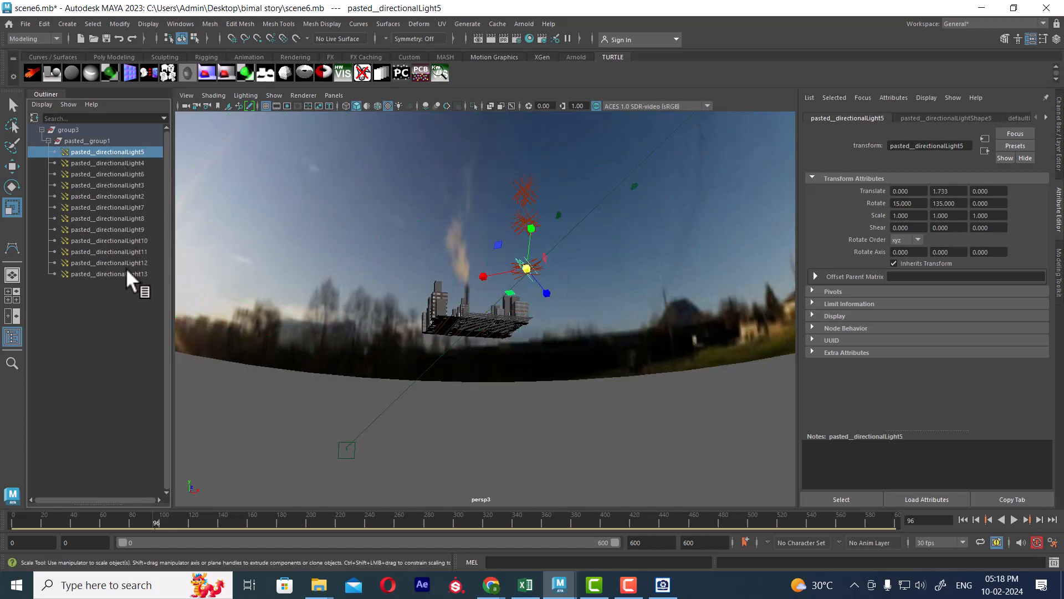
shift+click(125, 273)
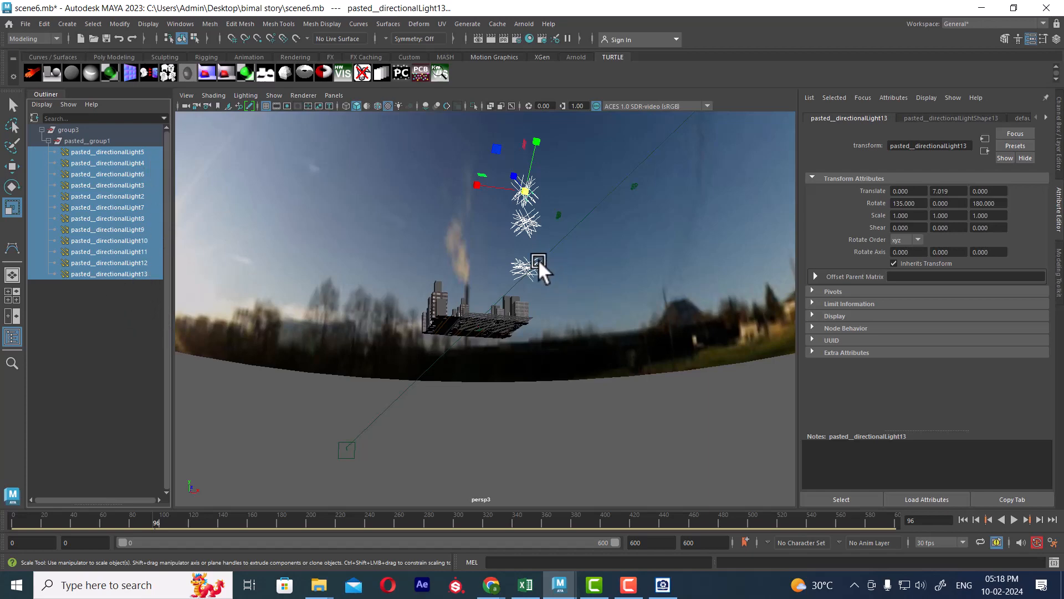
alt+drag(538, 259, 517, 284)
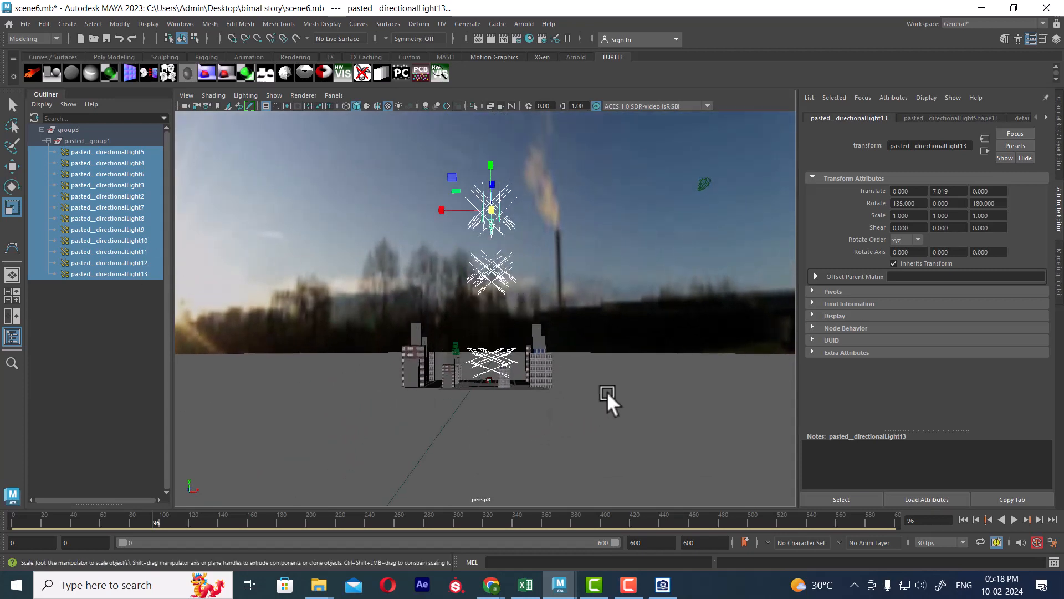
alt+drag(642, 457, 529, 322)
Step: Create a directional light and scale it up uniformly to about 115
click(67, 24)
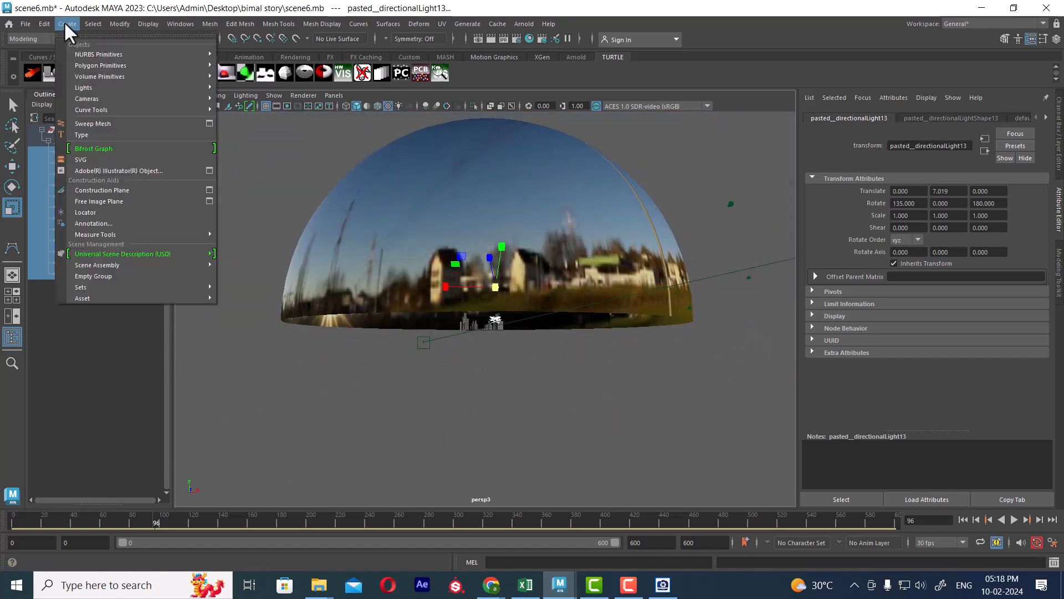
mouse_move(124, 89)
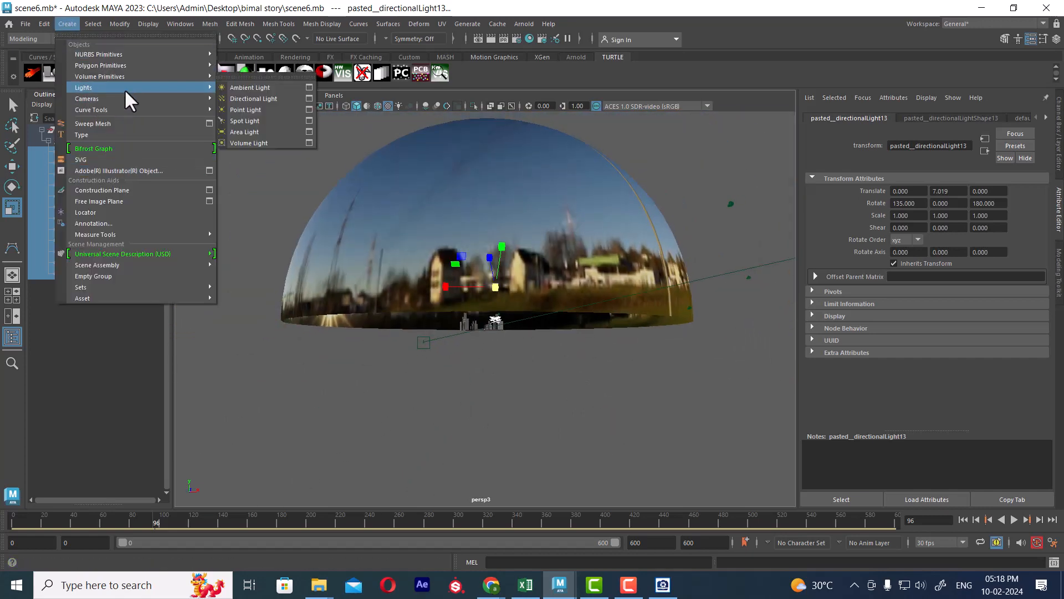
click(264, 102)
drag(493, 326, 623, 361)
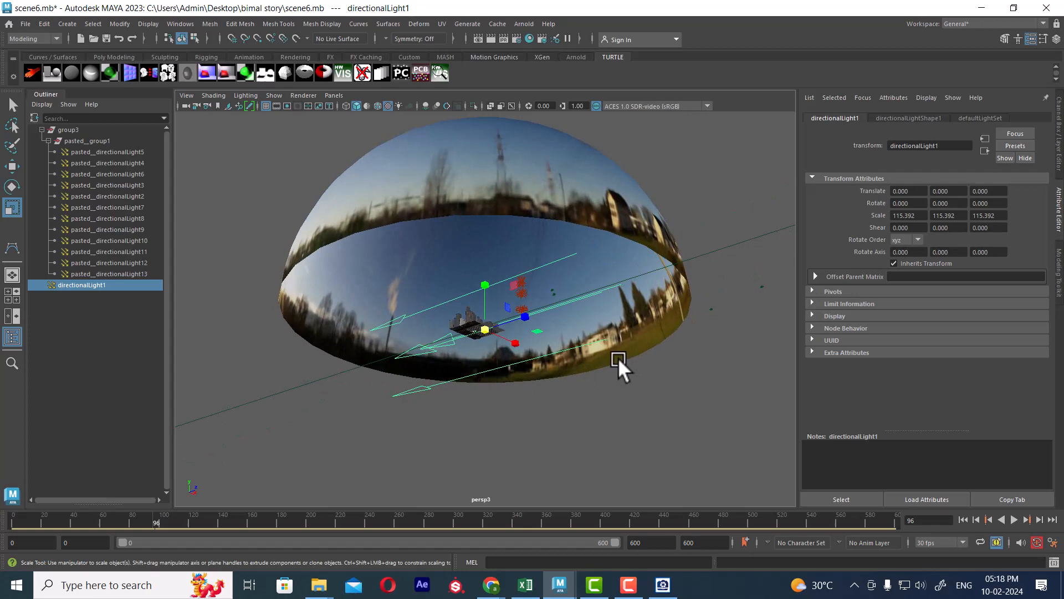
Step: Rotate the new directional light to about -24.7, -89.9, 0 and scale it down uniformly to about 49
key(e)
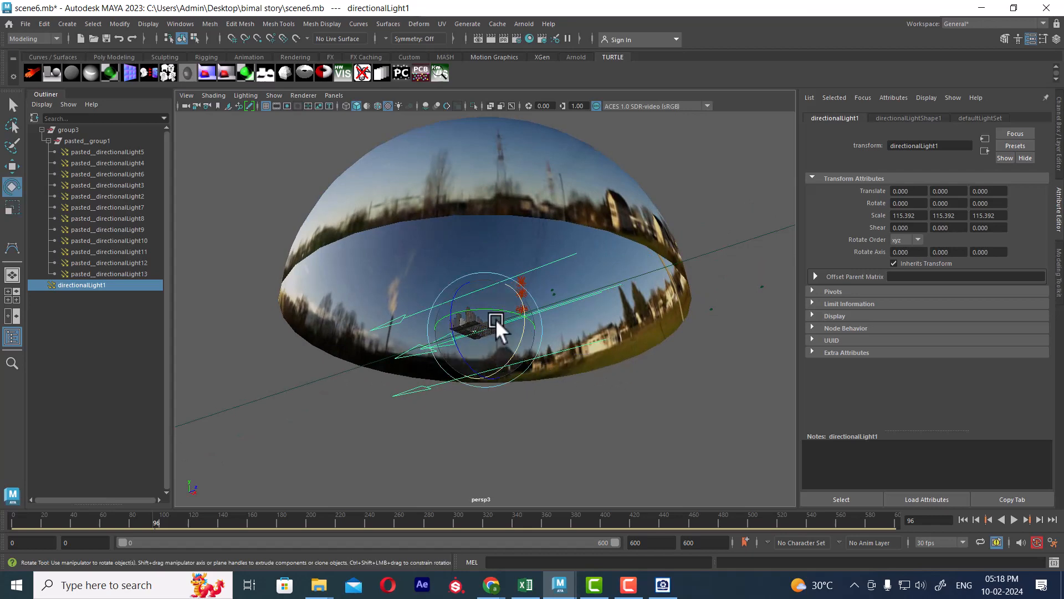
drag(494, 308, 443, 327)
alt+drag(504, 373, 474, 431)
drag(533, 349, 434, 417)
key(r)
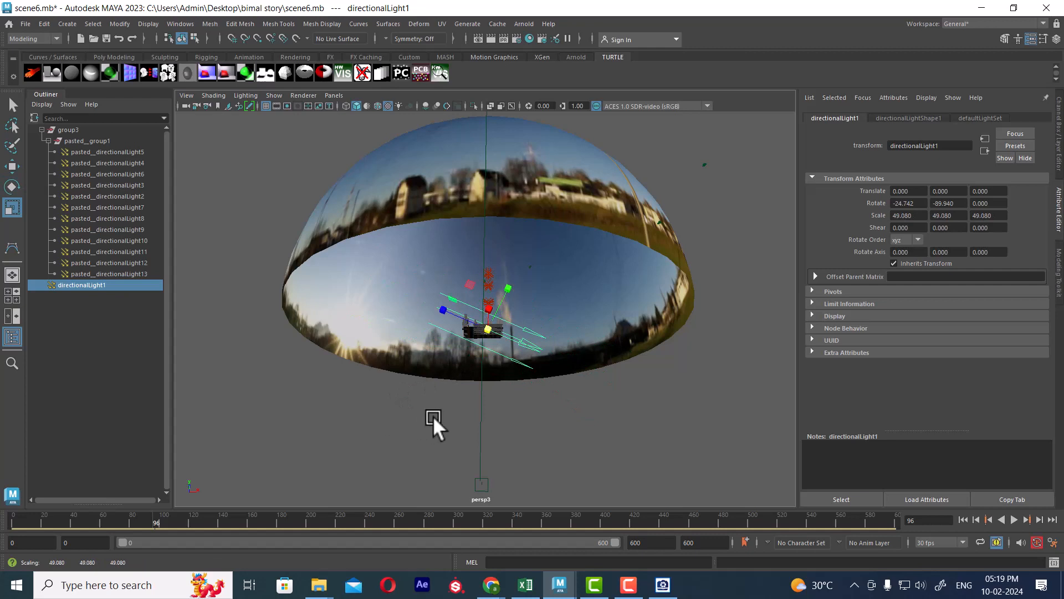
Step: Move the new directional light onto the sun in the dome texture, at about -141.9, 22.3, -94.8
key(w)
scroll(383, 435, up, 3)
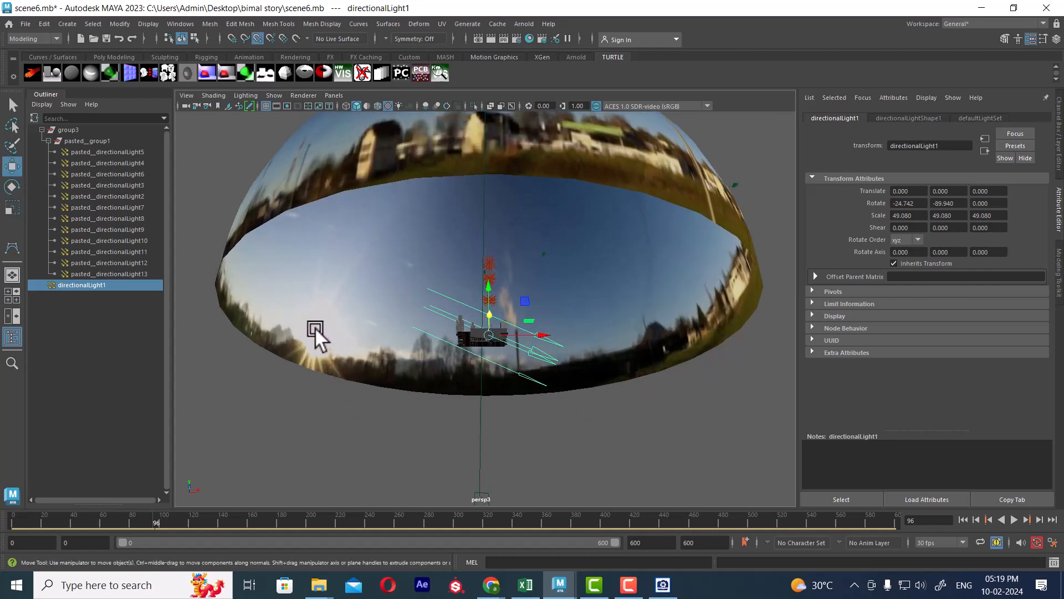
middle_drag(315, 327, 397, 360)
drag(484, 381, 327, 343)
alt+drag(411, 418, 369, 395)
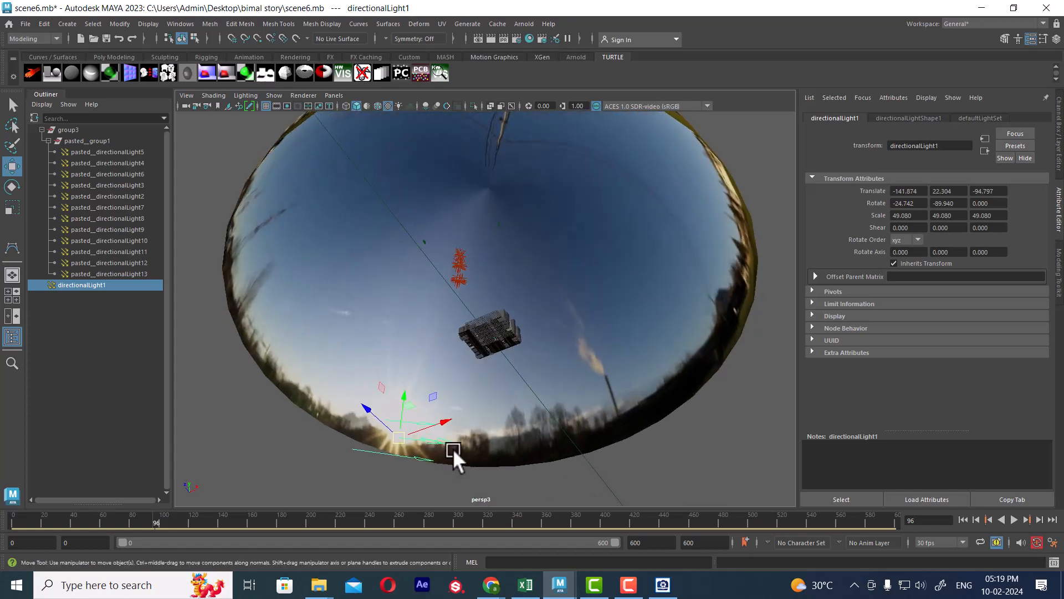
Step: Aim the sun light at the city with a rotation of about 0, -130.6, -24.8 and raise it slightly
key(e)
drag(444, 454, 380, 428)
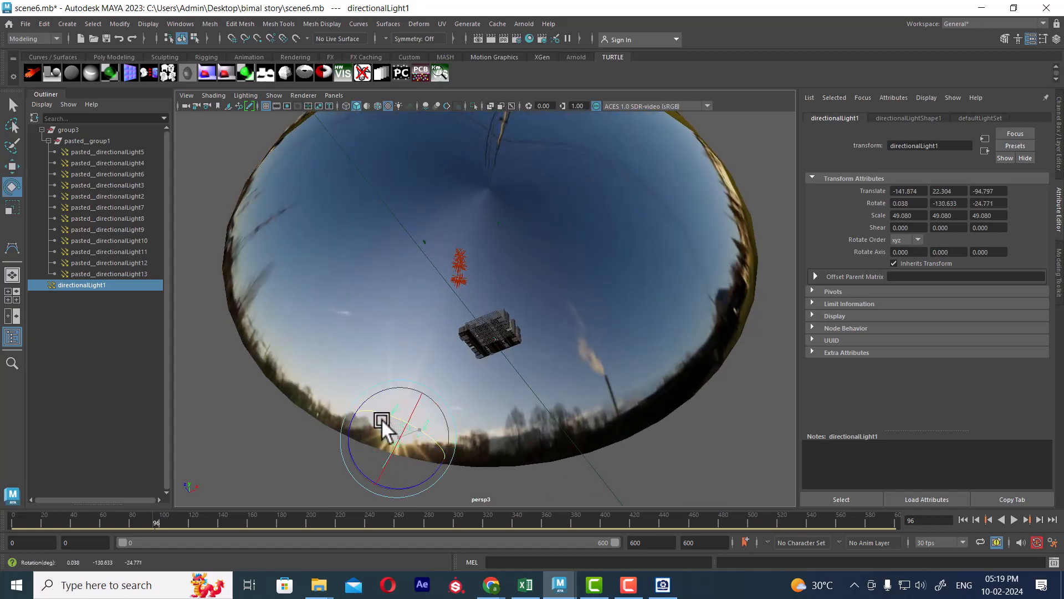
mouse_move(501, 444)
alt+mouse_down()
mouse_move(566, 487)
mouse_move(579, 477)
mouse_move(558, 450)
mouse_move(568, 442)
mouse_move(484, 438)
alt+mouse_up()
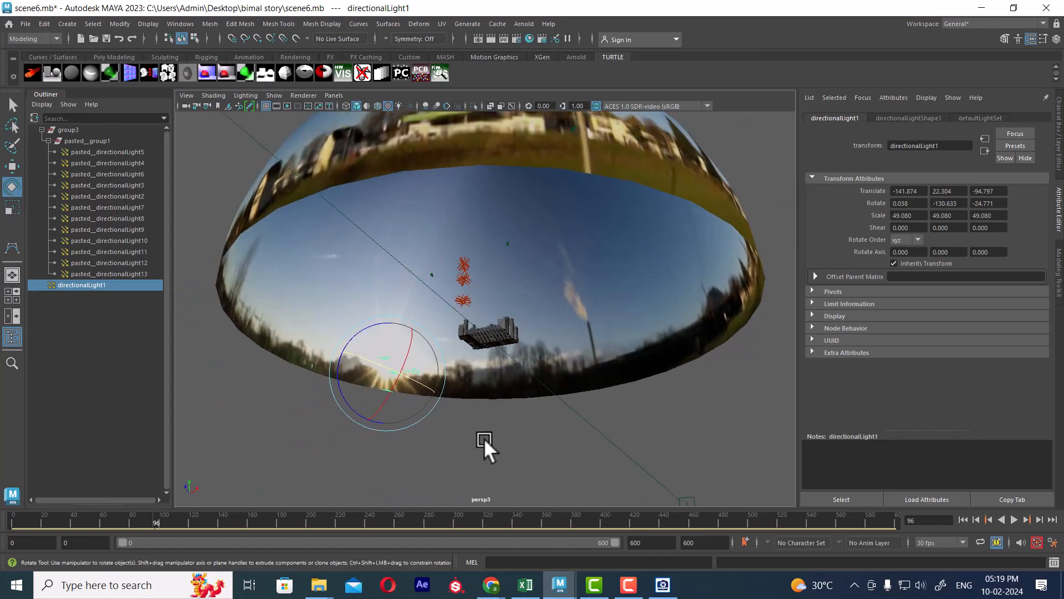
key(w)
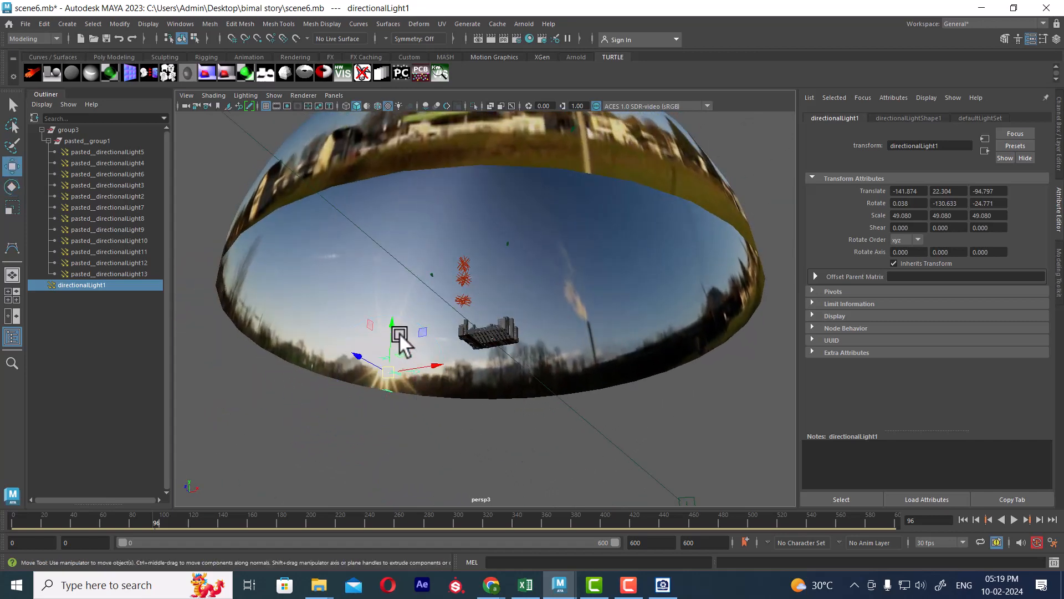
drag(391, 321, 392, 311)
Step: Rename the sky dome to pSphere1 and expand the Render Stats of its shape node
click(651, 320)
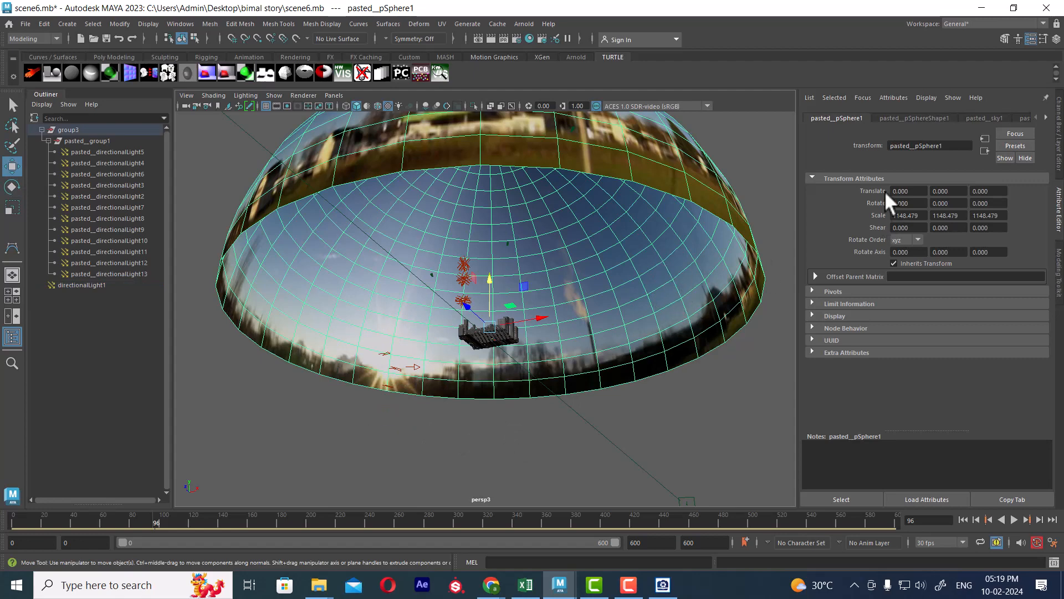
drag(918, 148, 833, 143)
key(BackSpace)
key(Return)
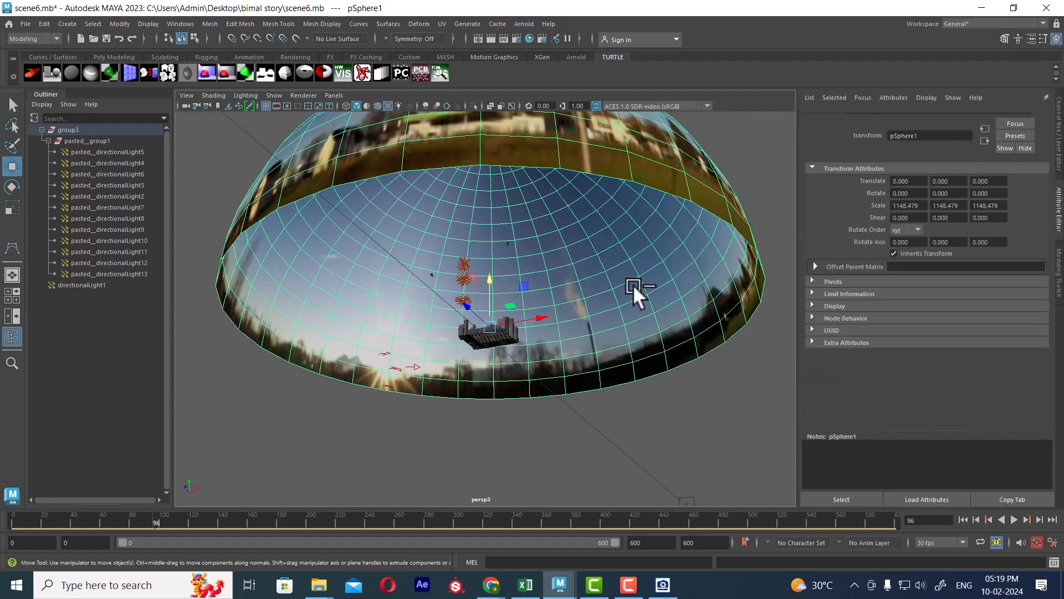
click(877, 116)
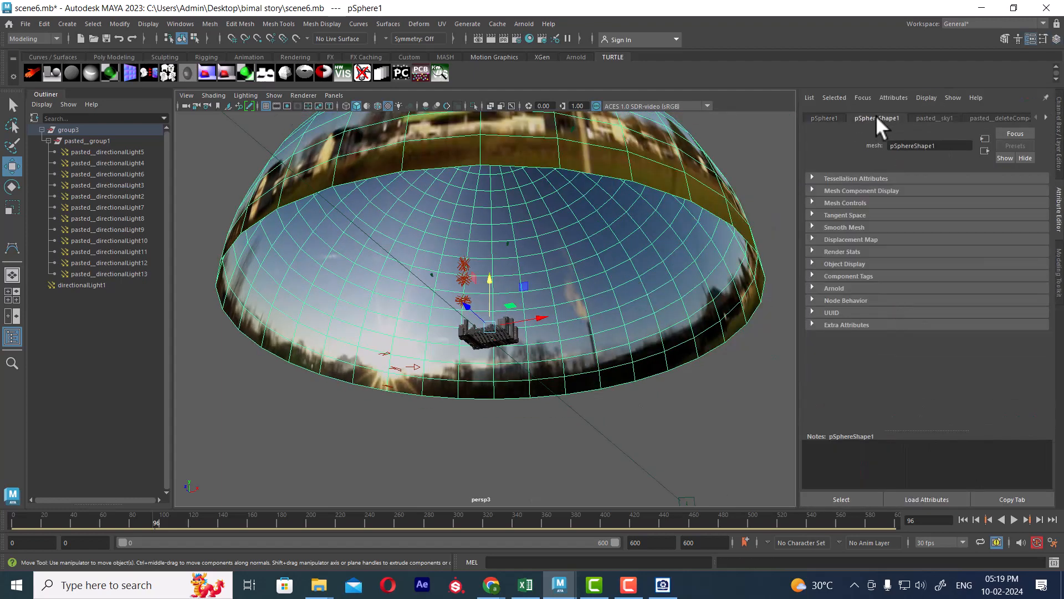
click(843, 252)
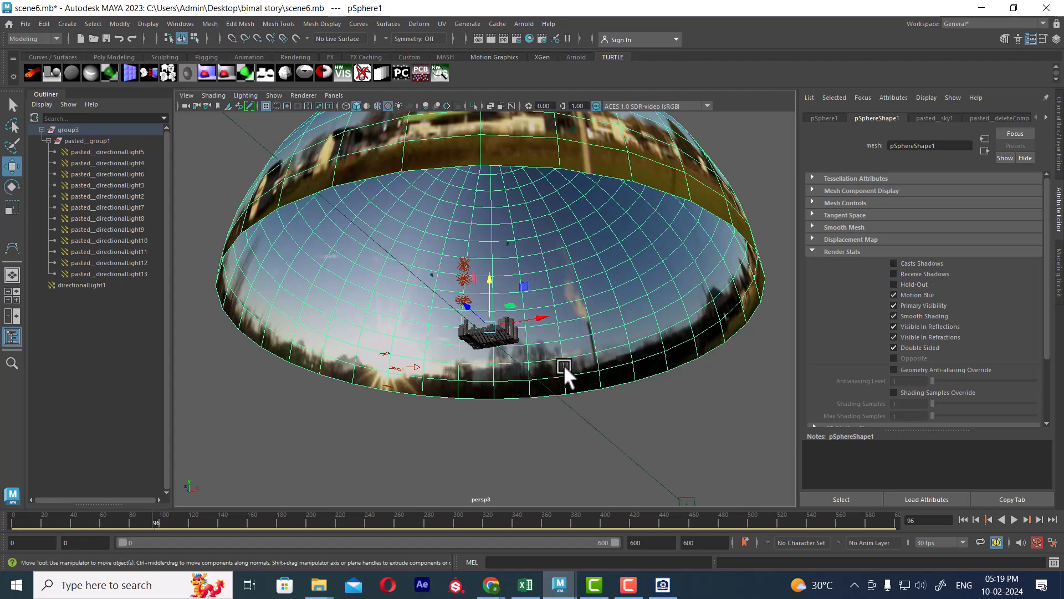
Step: Select the directional light at the sun and tint its color a pale, low-saturation yellow
alt+drag(564, 365, 397, 405)
click(361, 357)
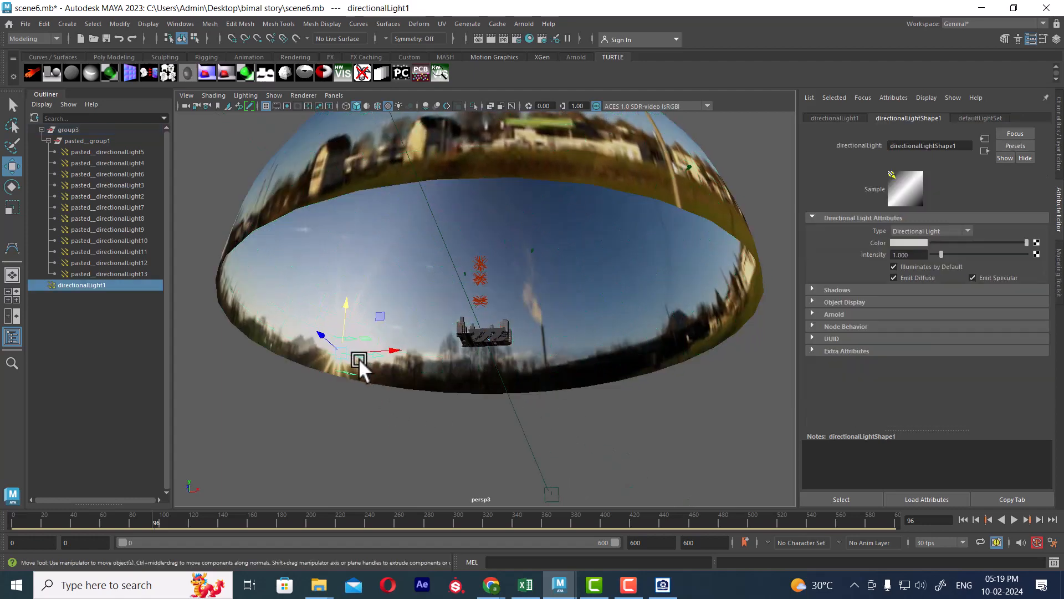
click(913, 242)
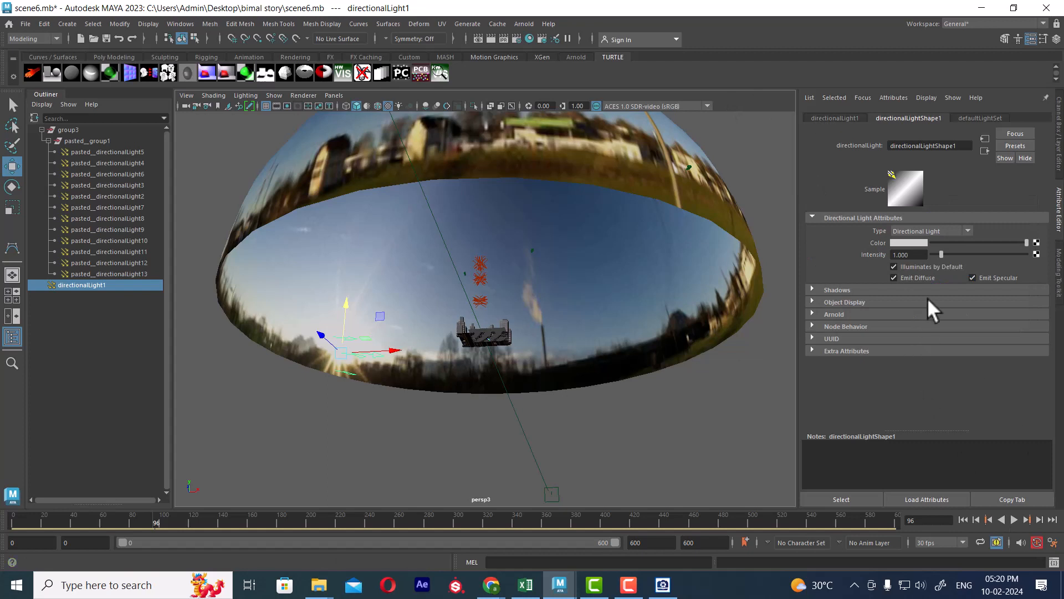
click(913, 244)
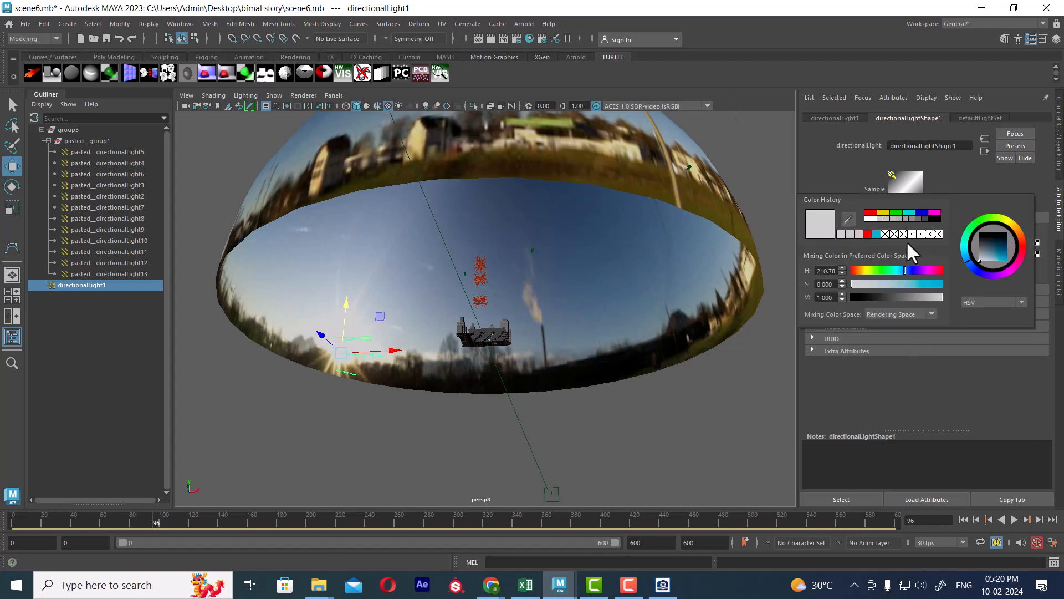
click(882, 213)
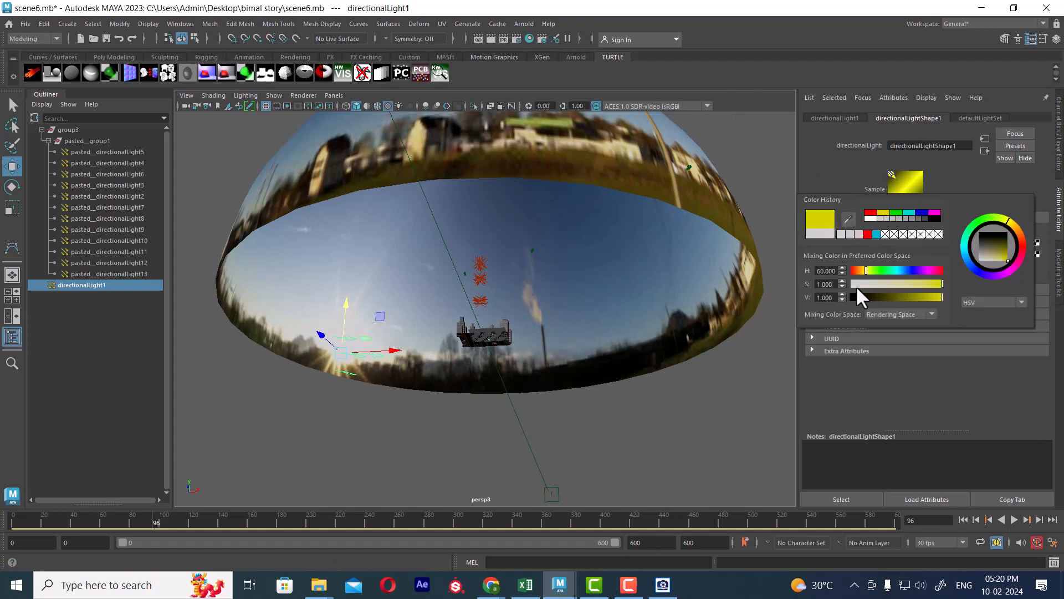
drag(856, 285, 868, 285)
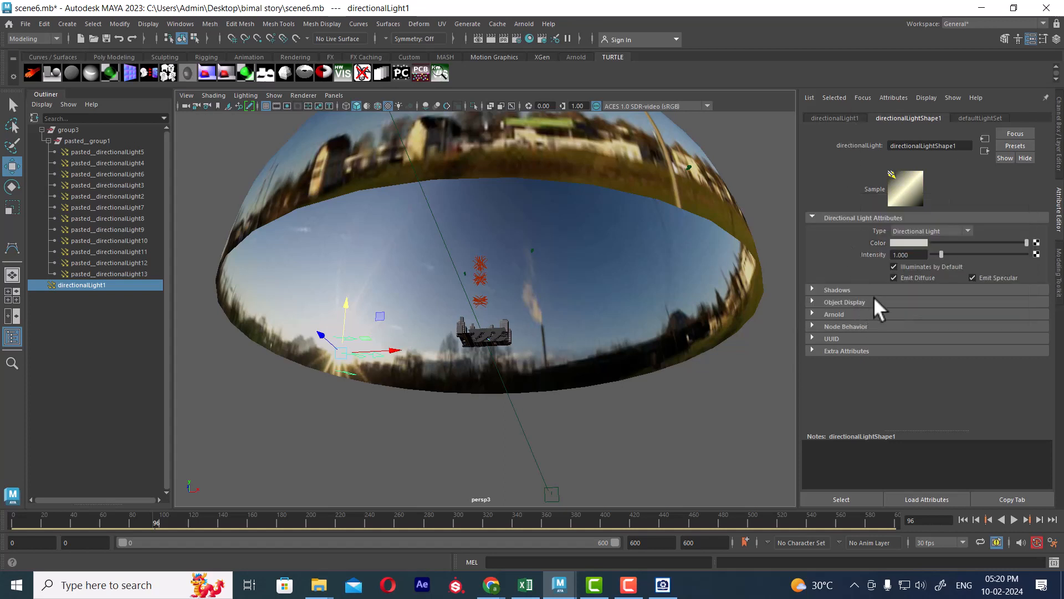
Step: Set the sun light's intensity to 1.6 and enable depth map shadows for it
drag(909, 257, 760, 224)
text(1.6)
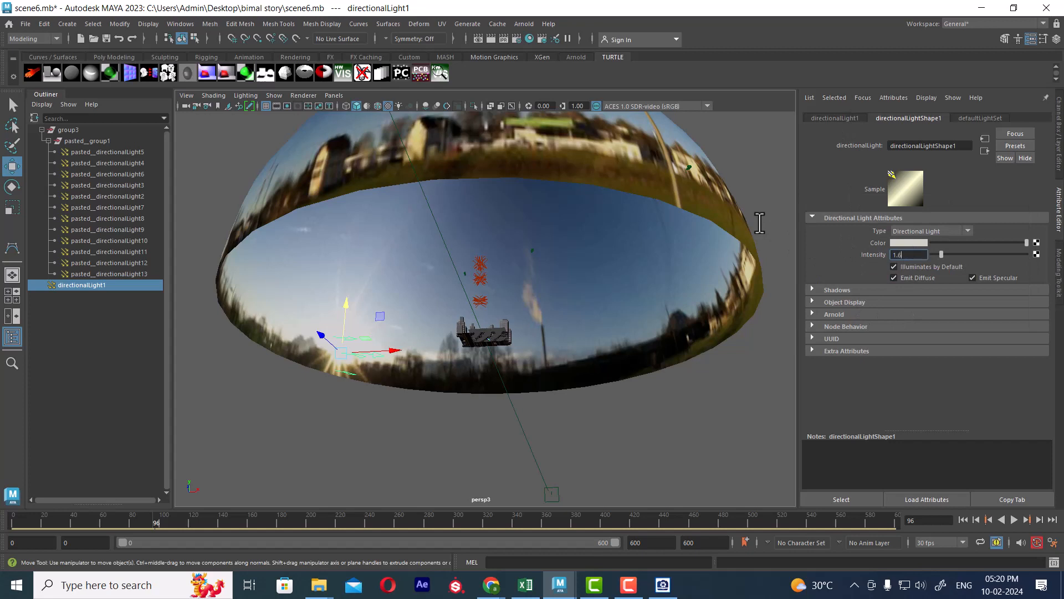
key(Return)
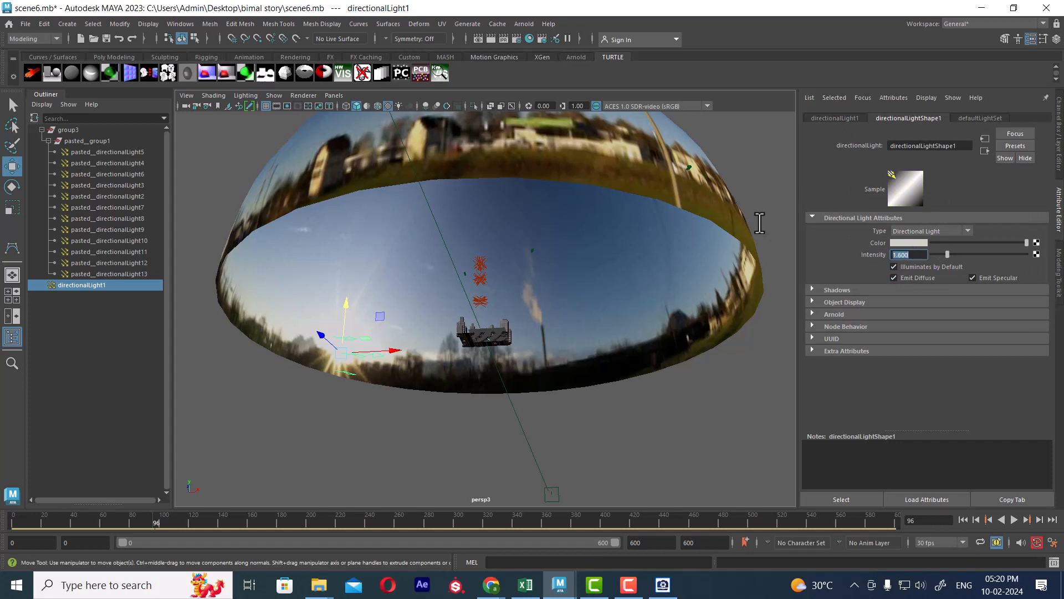
click(838, 290)
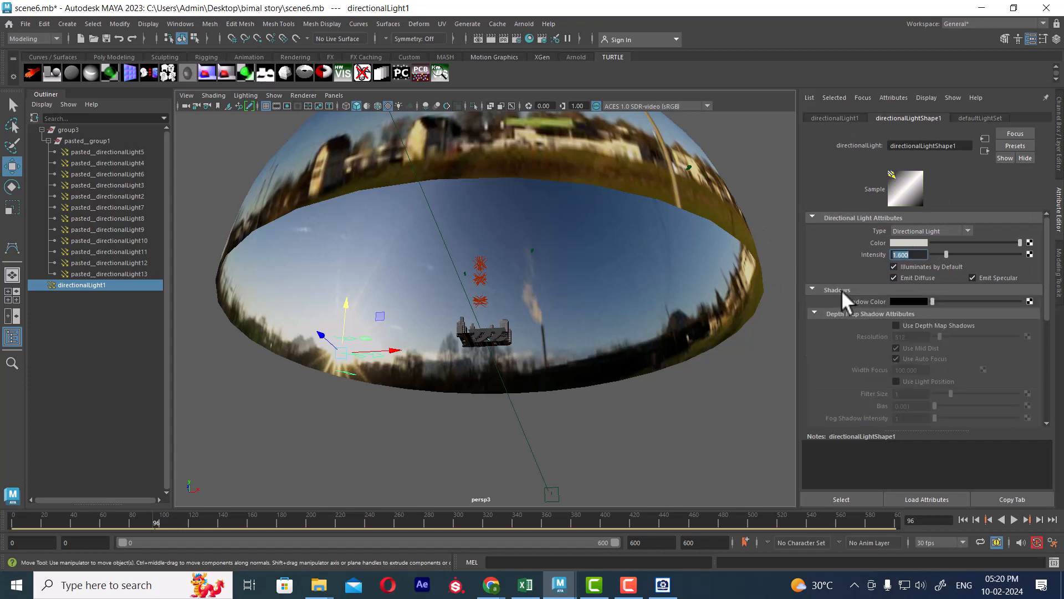
click(926, 323)
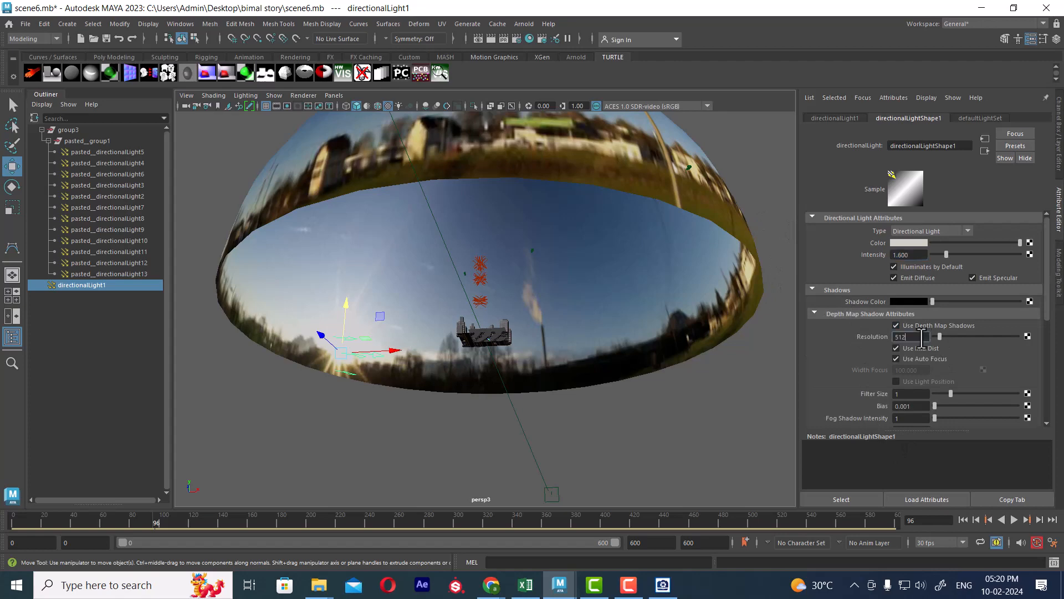
Step: Set the sun light's color by sampling a warm yellow tone beside the sun in the dome texture with the eyedropper
alt+drag(542, 339, 371, 367)
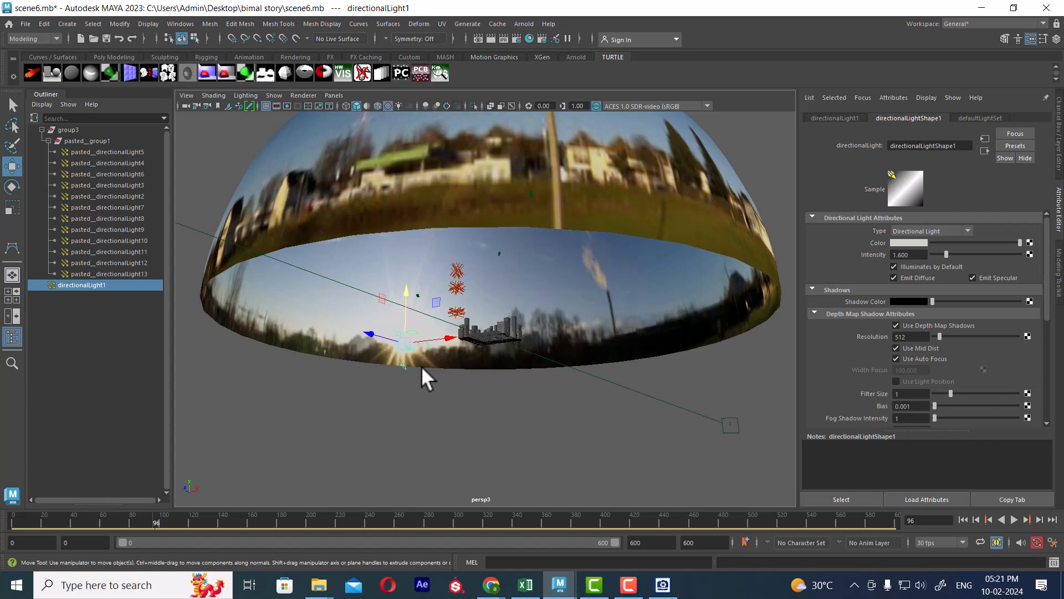
click(897, 242)
click(833, 222)
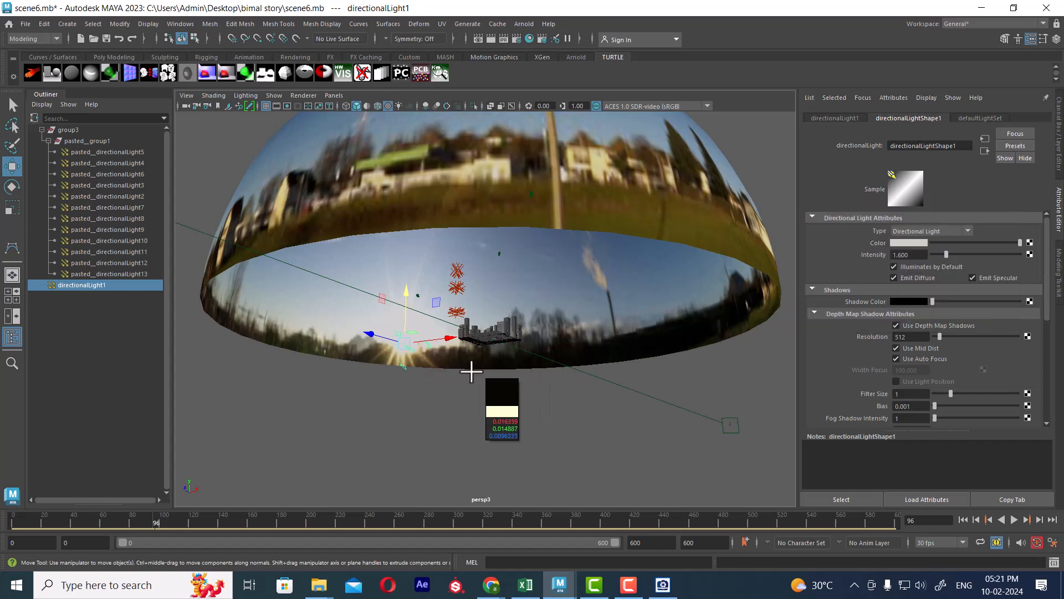
click(395, 355)
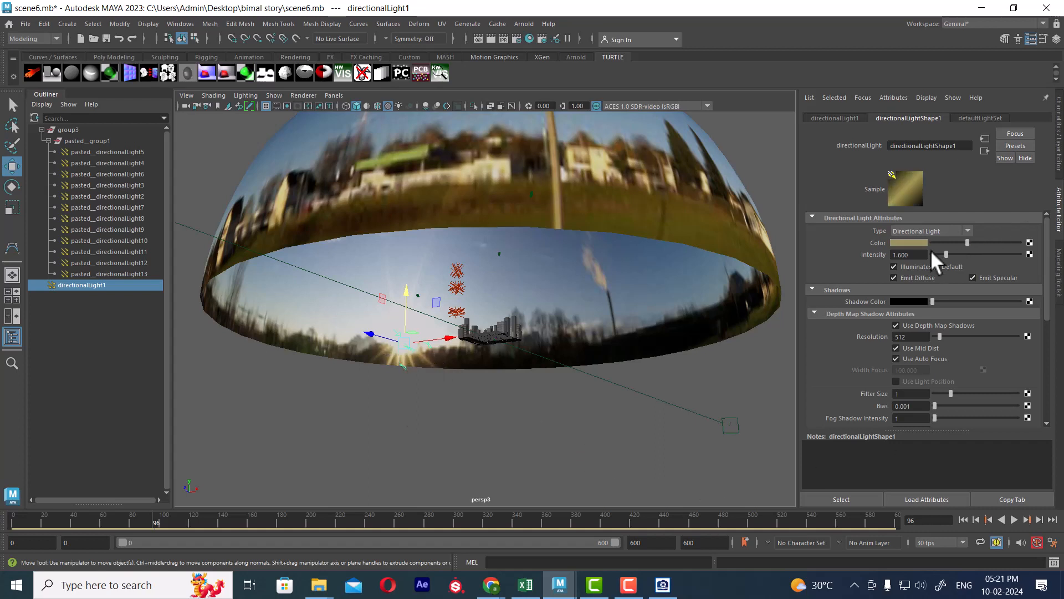
Step: Lighten and desaturate the sun light's color to a pale beige
click(909, 243)
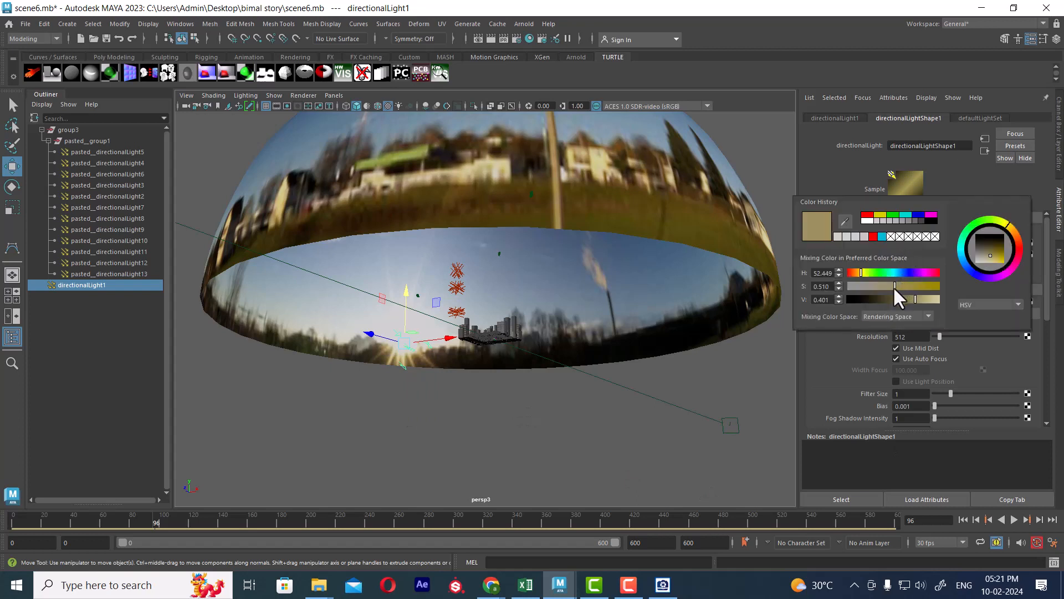
drag(914, 299, 877, 287)
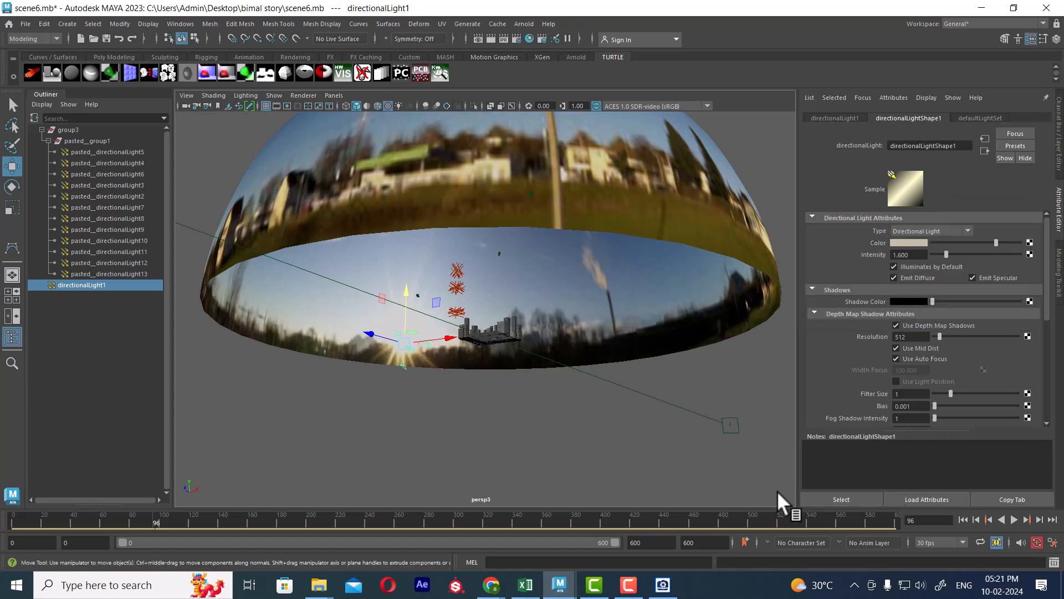
click(625, 582)
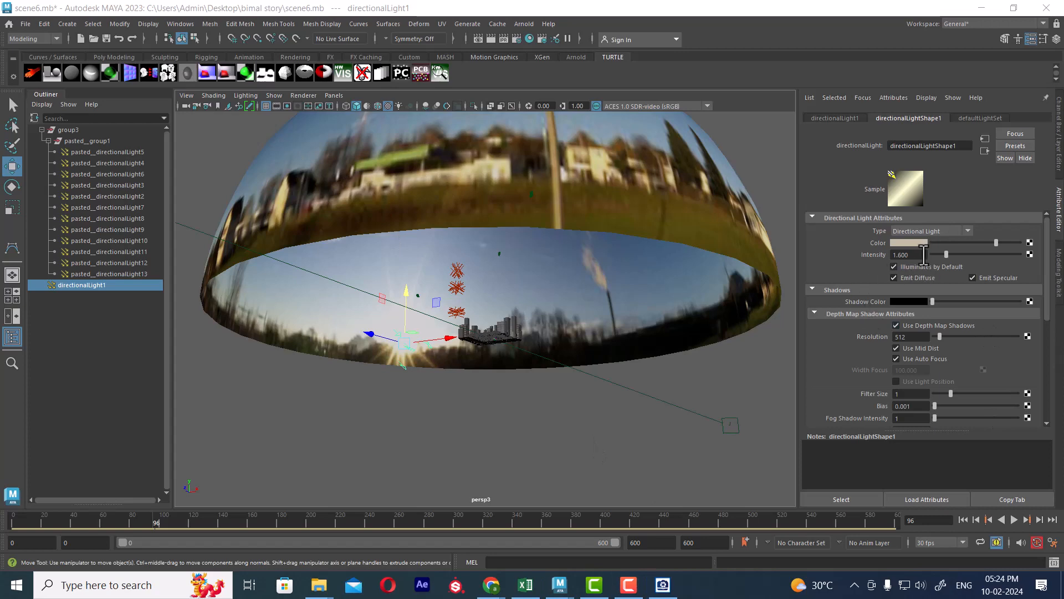
Step: Split the single perspective viewport into a two-pane, side-by-side layout
alt+right_drag(604, 431, 639, 427)
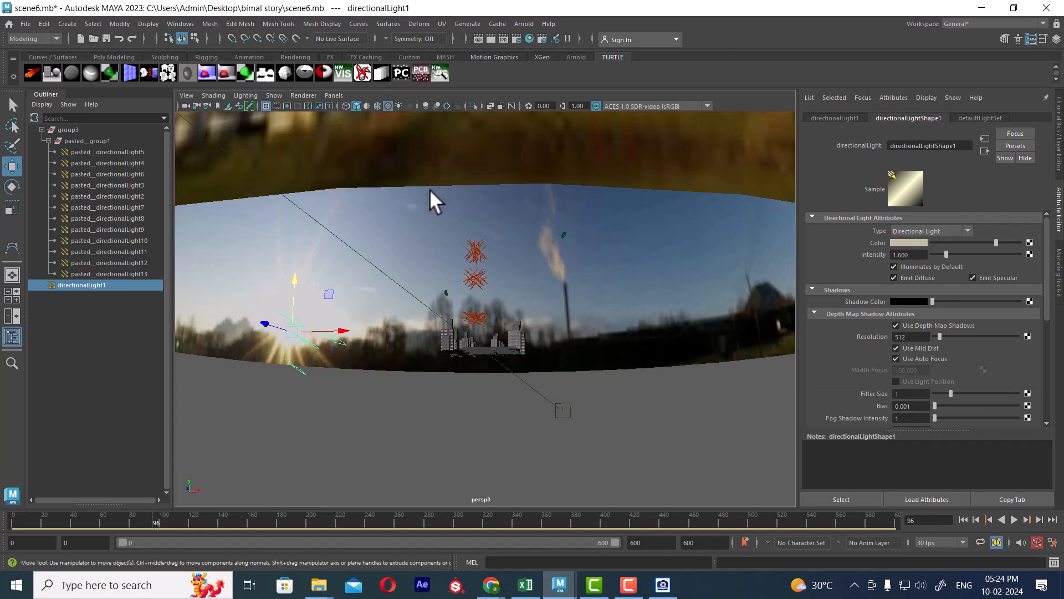
click(330, 95)
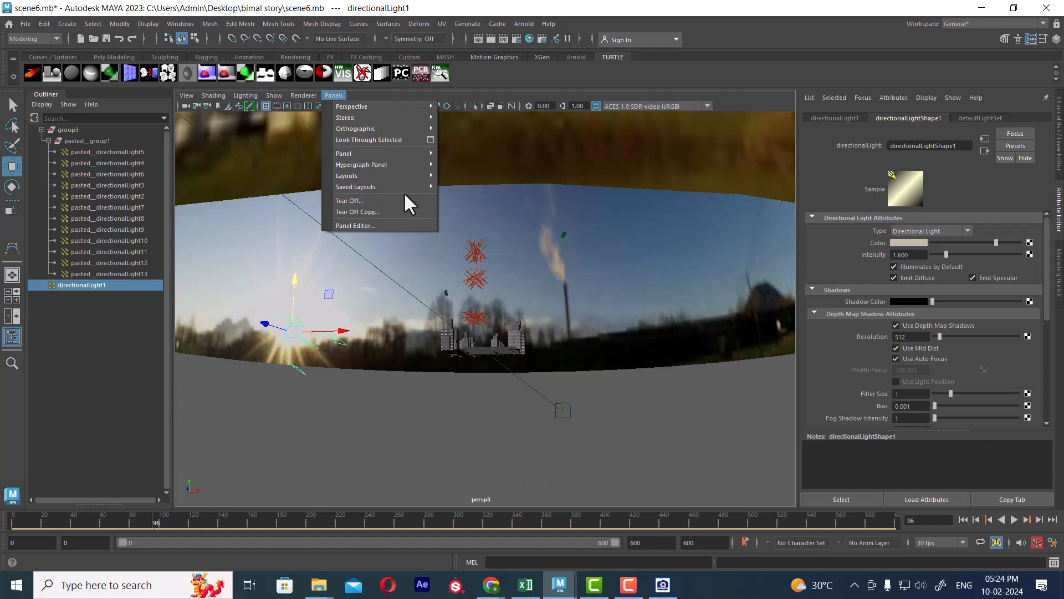
mouse_move(418, 176)
click(488, 188)
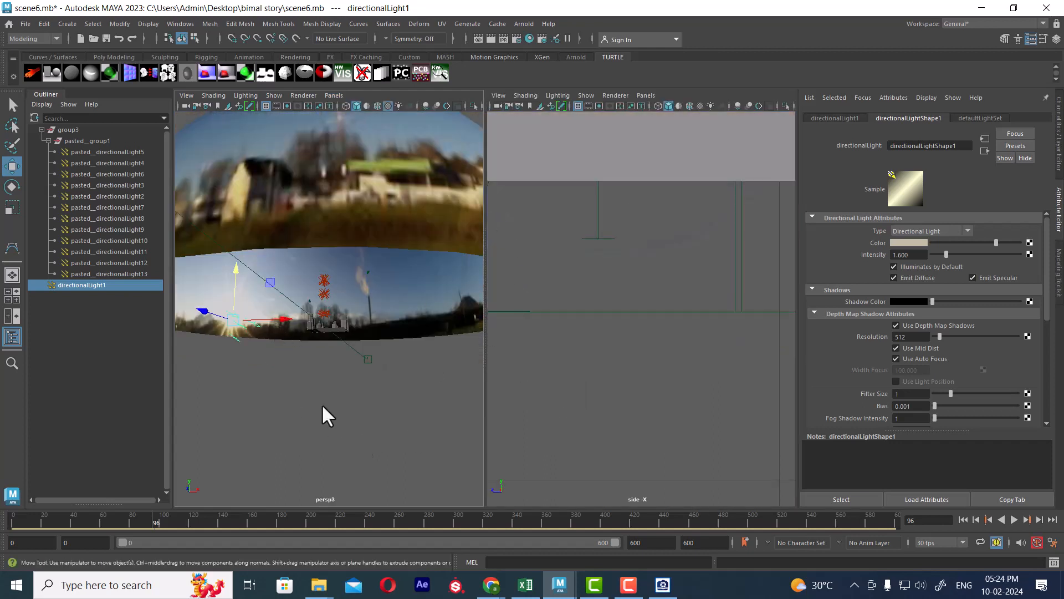
Step: Show camera2 with its resolution gate in the side-view pane and widen that pane
click(647, 95)
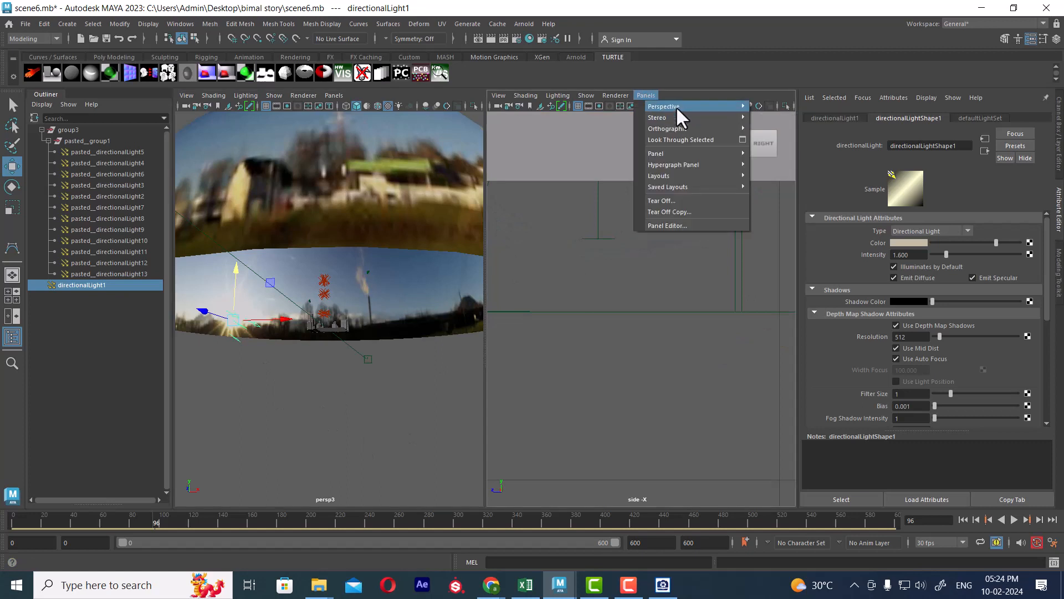
mouse_move(733, 105)
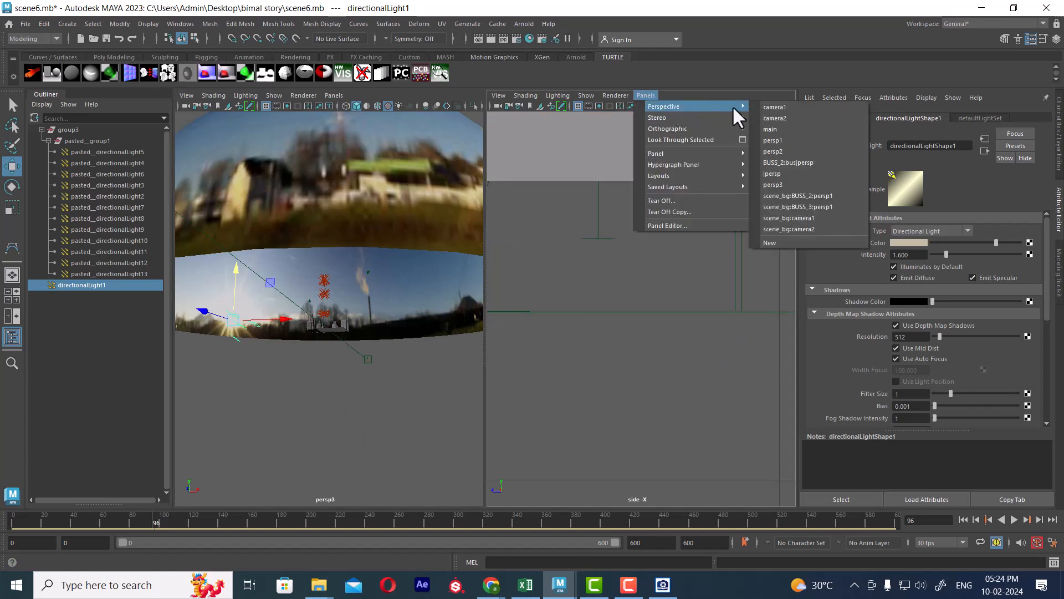
click(793, 118)
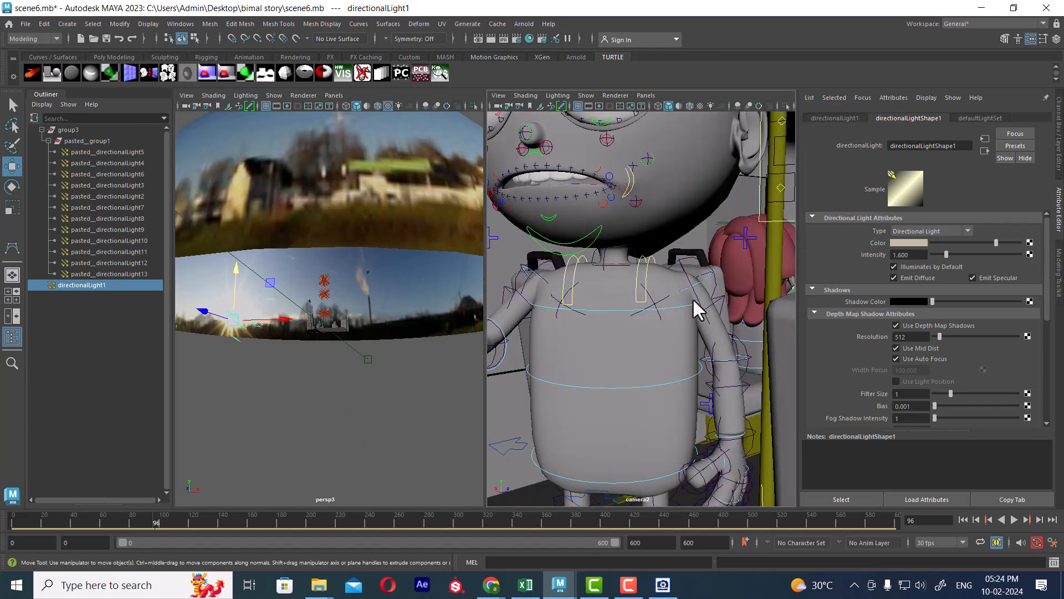
click(600, 104)
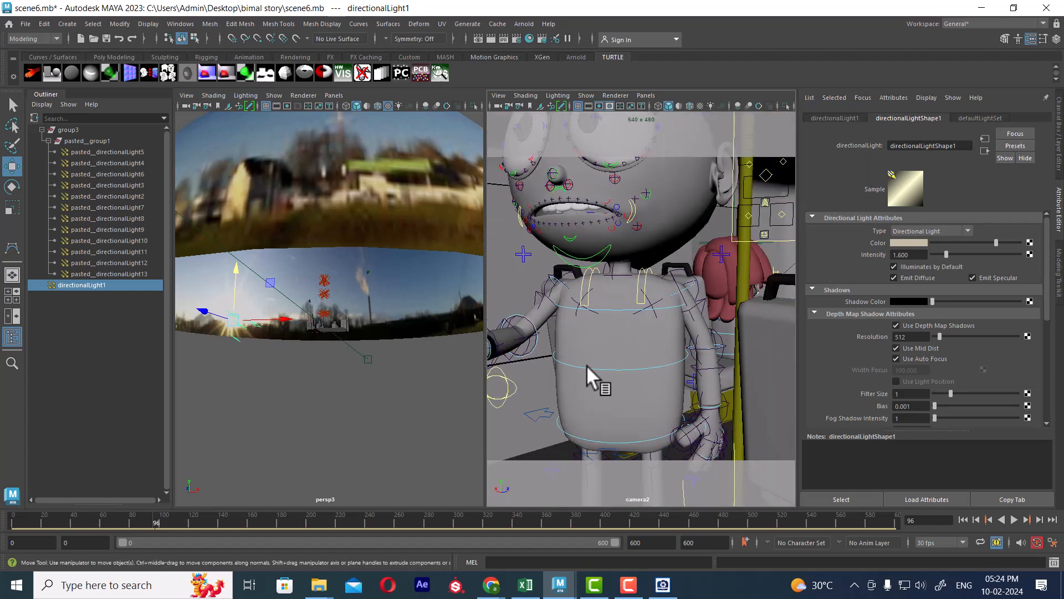
drag(487, 299, 443, 300)
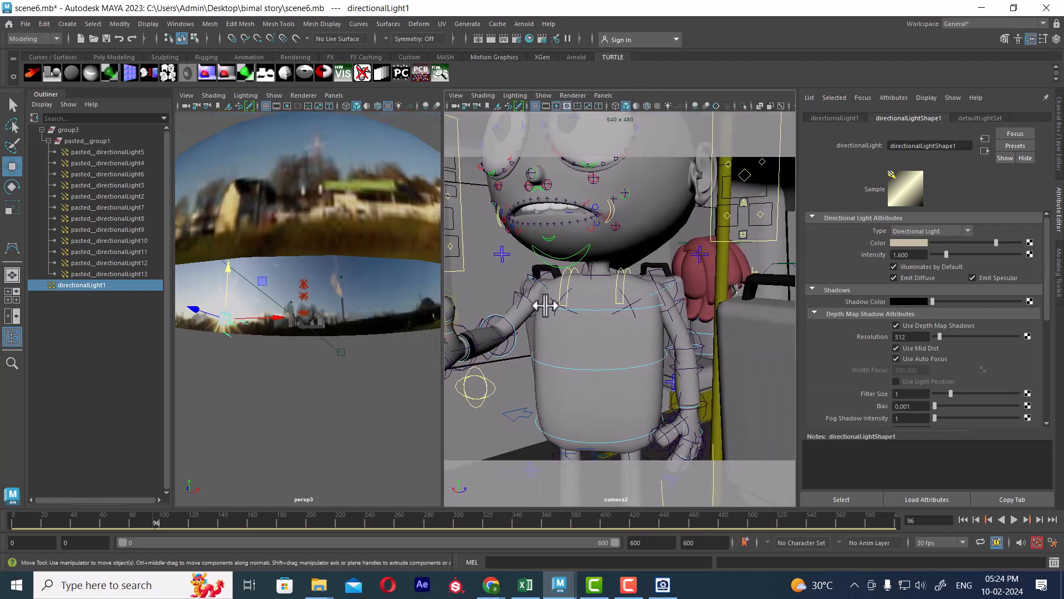
Step: Open camera2's shape attributes, collapse the Film Back section and expand Display Options
click(454, 104)
scroll(934, 331, down, 6)
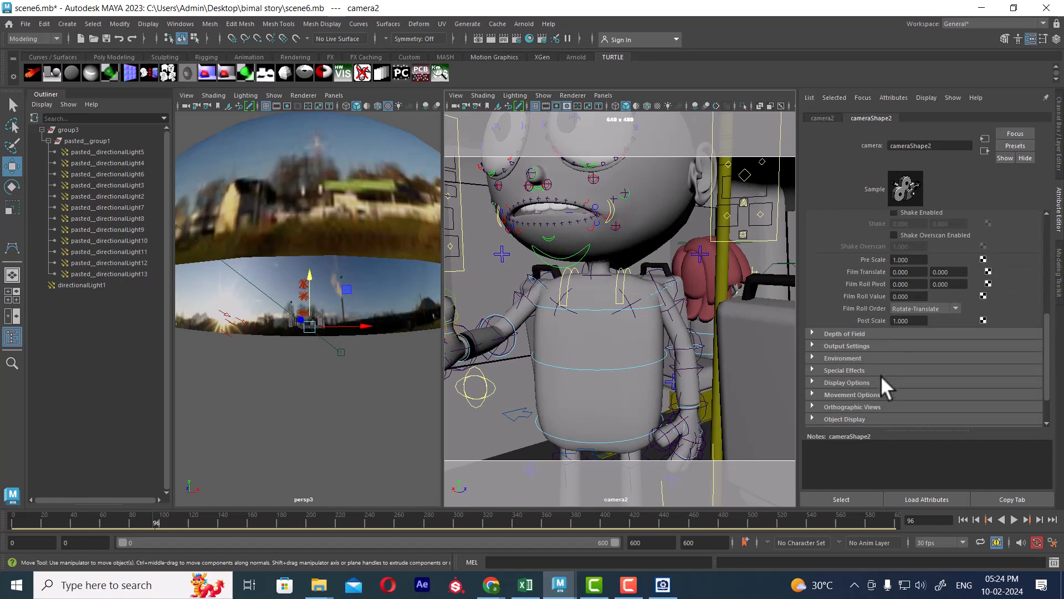
scroll(882, 391, down, 3)
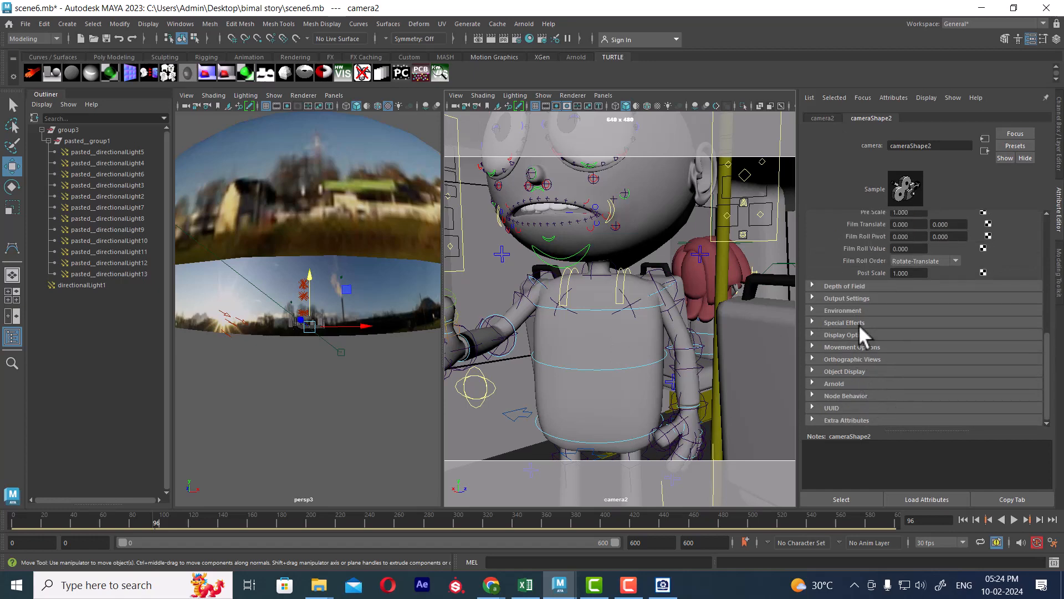
scroll(859, 324, up, 6)
scroll(876, 366, up, 8)
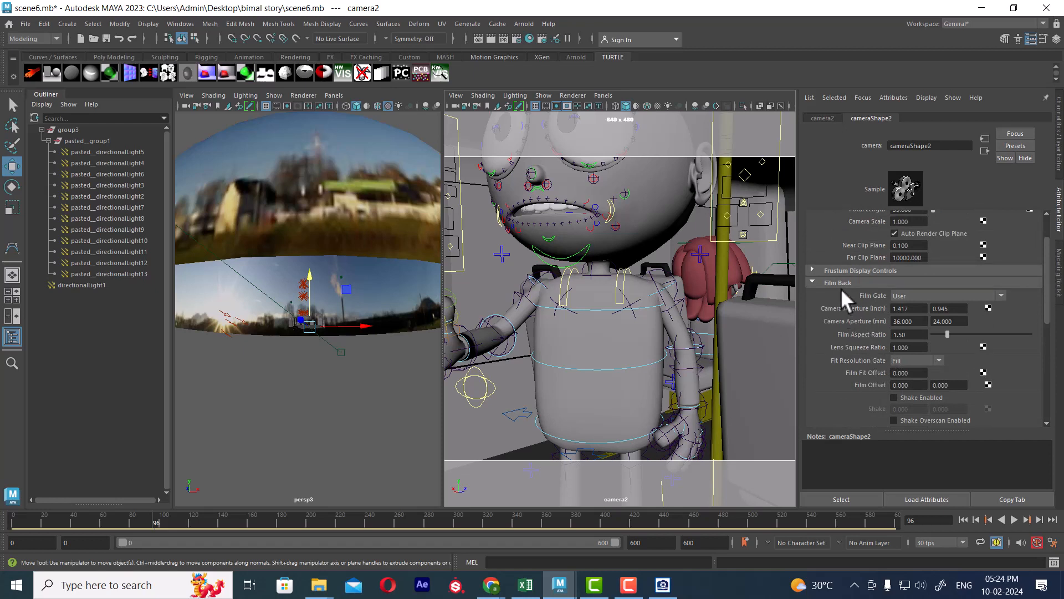
click(812, 282)
scroll(876, 300, up, 3)
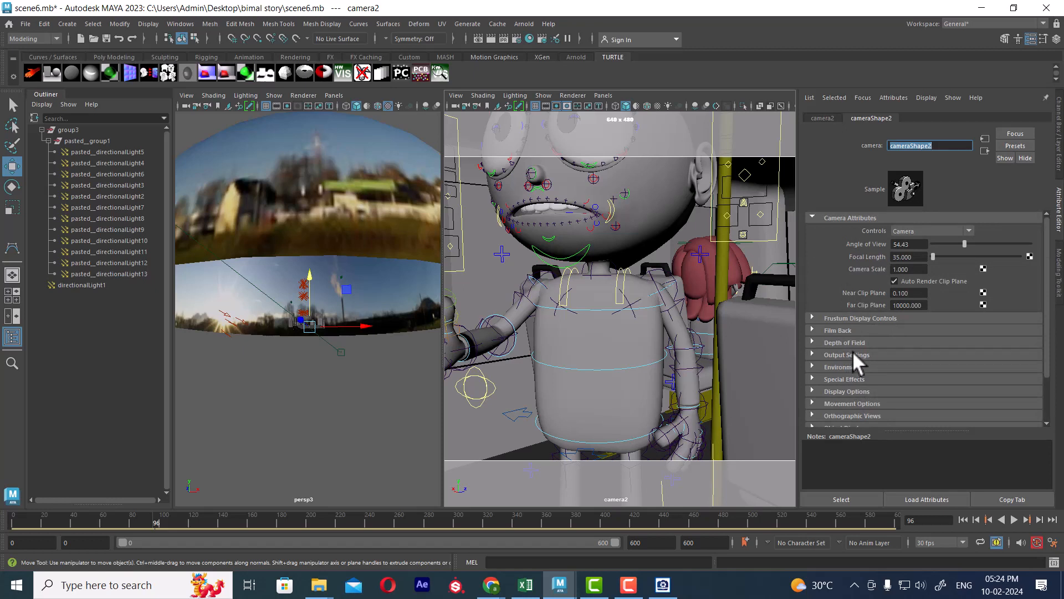
click(855, 390)
scroll(915, 373, down, 6)
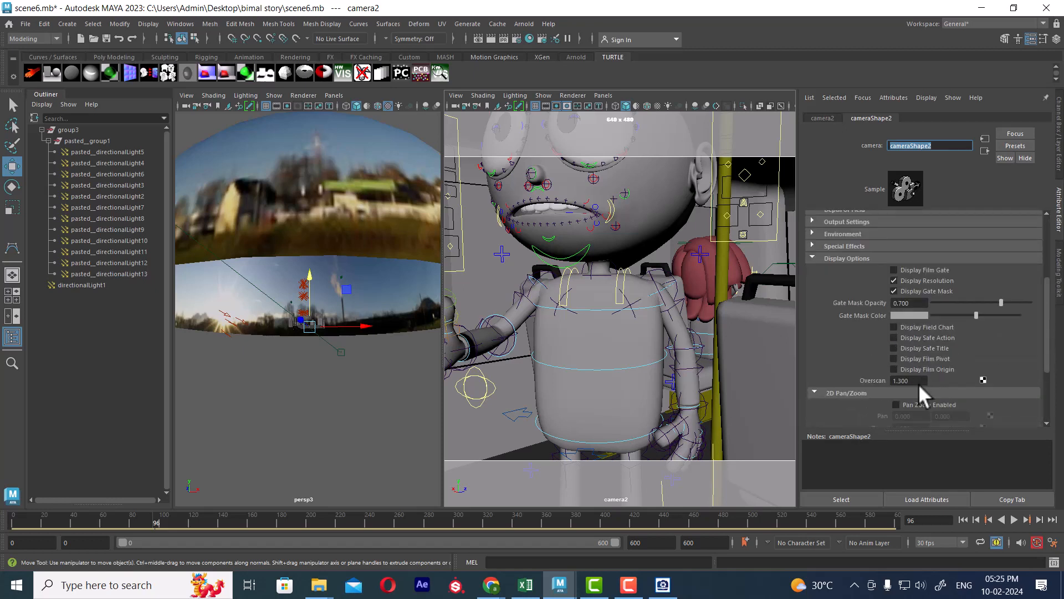
Step: Set camera2's overscan to 2.1
click(918, 383)
key(BackSpace)
key(BackSpace)
key(BackSpace)
text(2)
key(Return)
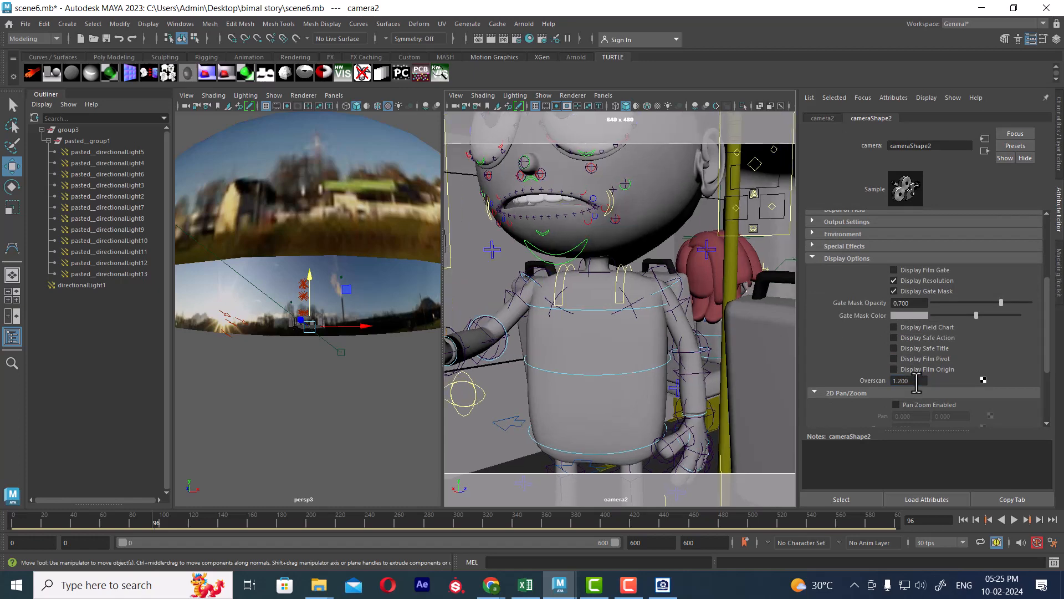
ctrl+drag(917, 383, 922, 383)
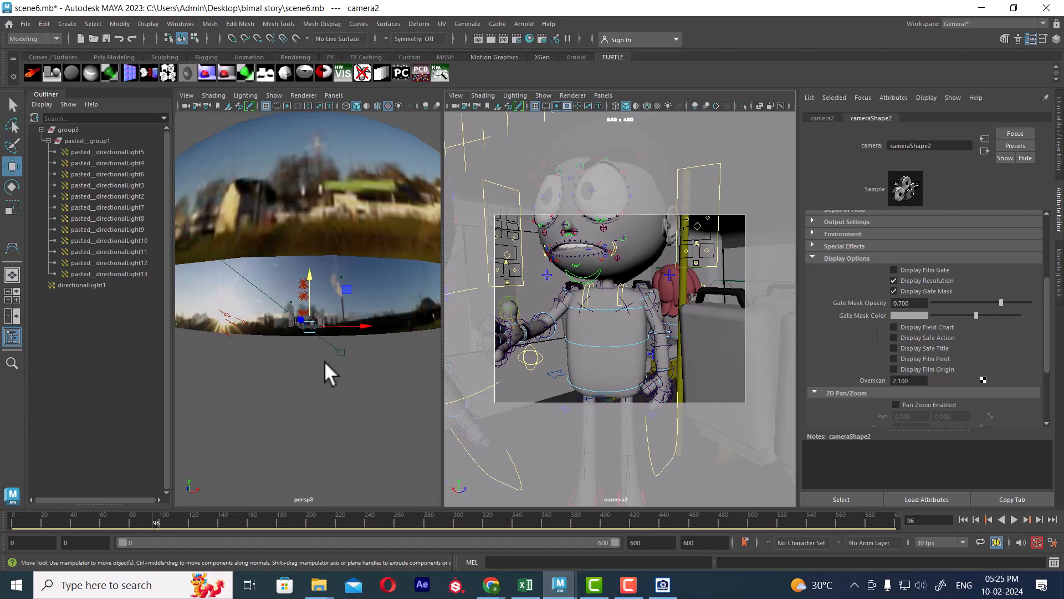
Step: Rename the separate directionalLight1 outside the light group to sun
alt+drag(326, 366, 346, 279)
click(332, 268)
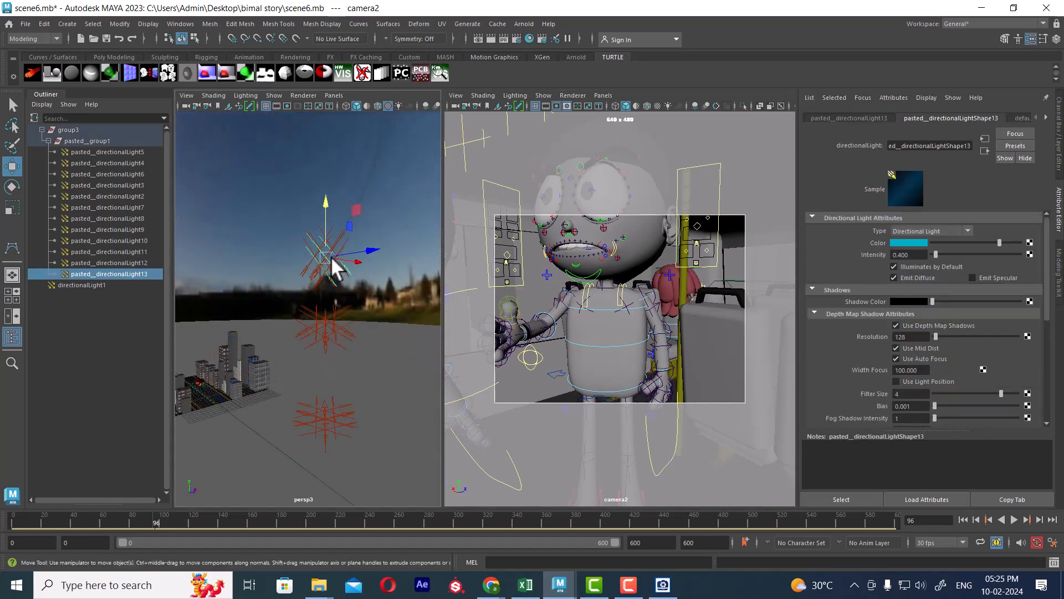
click(102, 154)
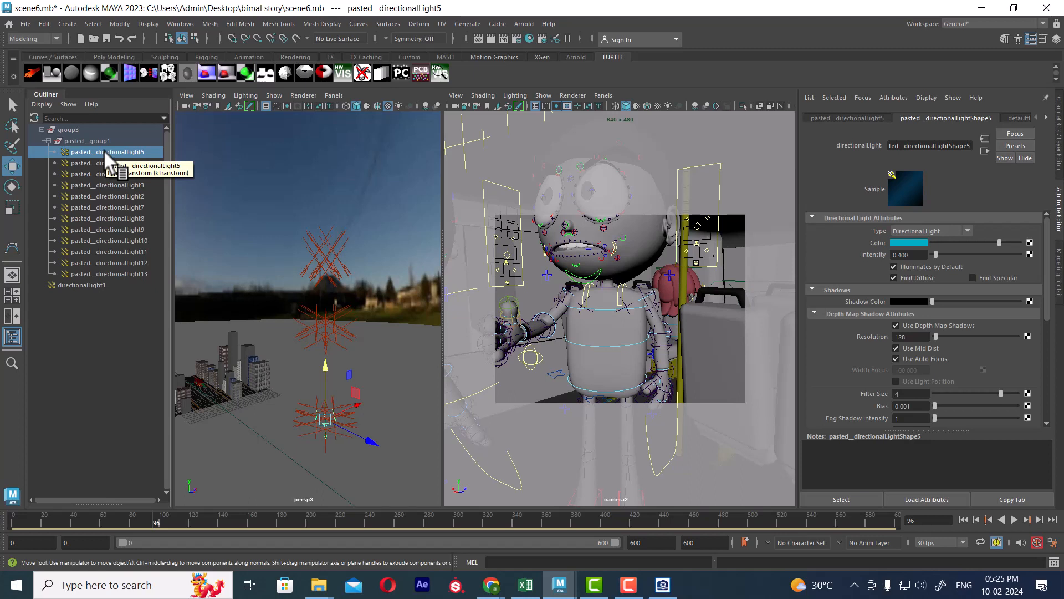
click(83, 283)
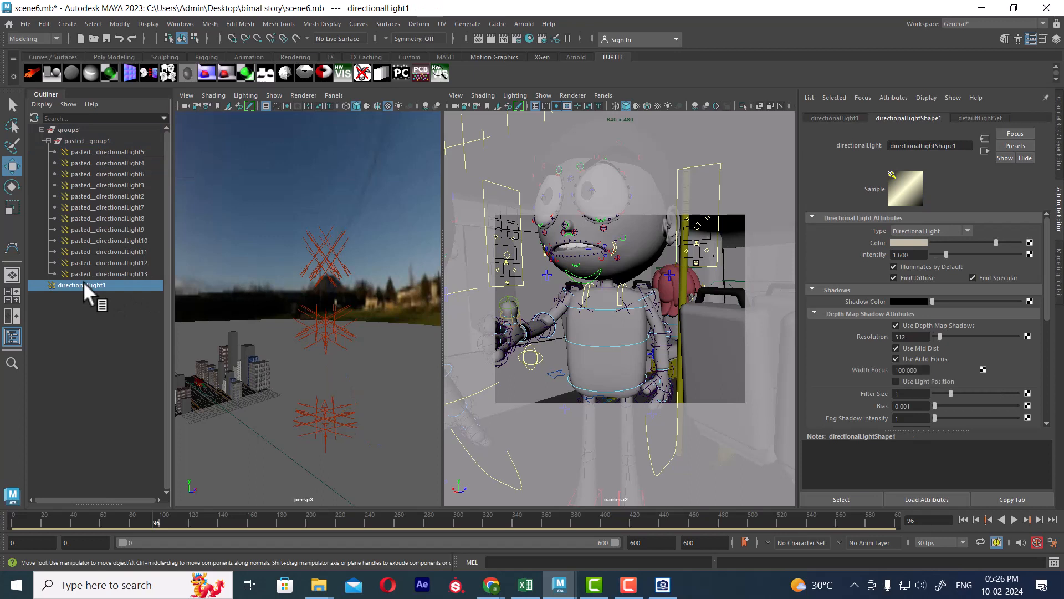
double_click(83, 283)
text(sun)
key(Return)
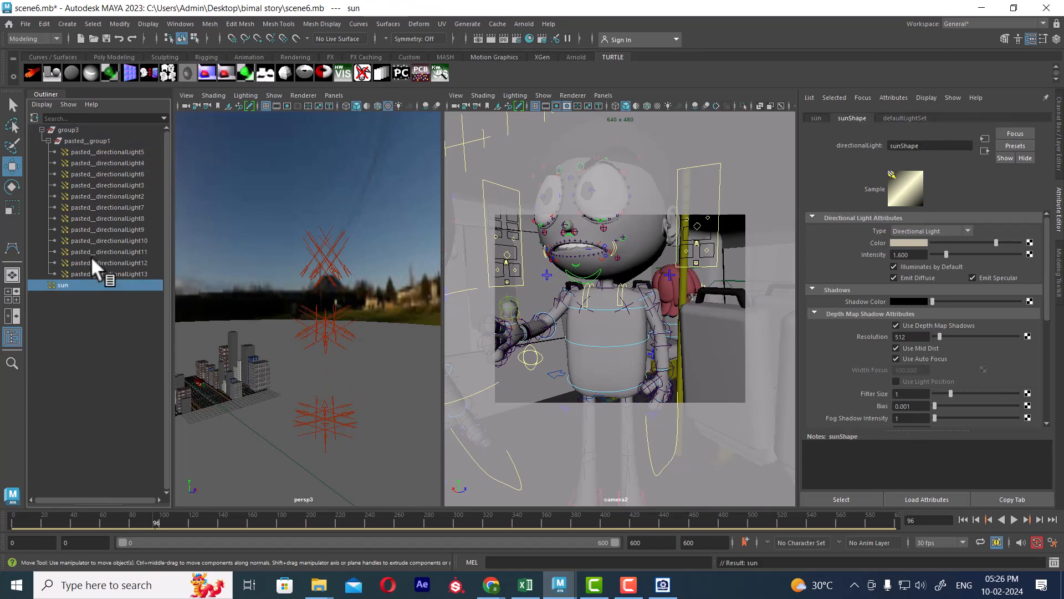
Step: Remove the pasted__ prefix from the group's first light so it is named directionalLight5
click(90, 151)
double_click(90, 151)
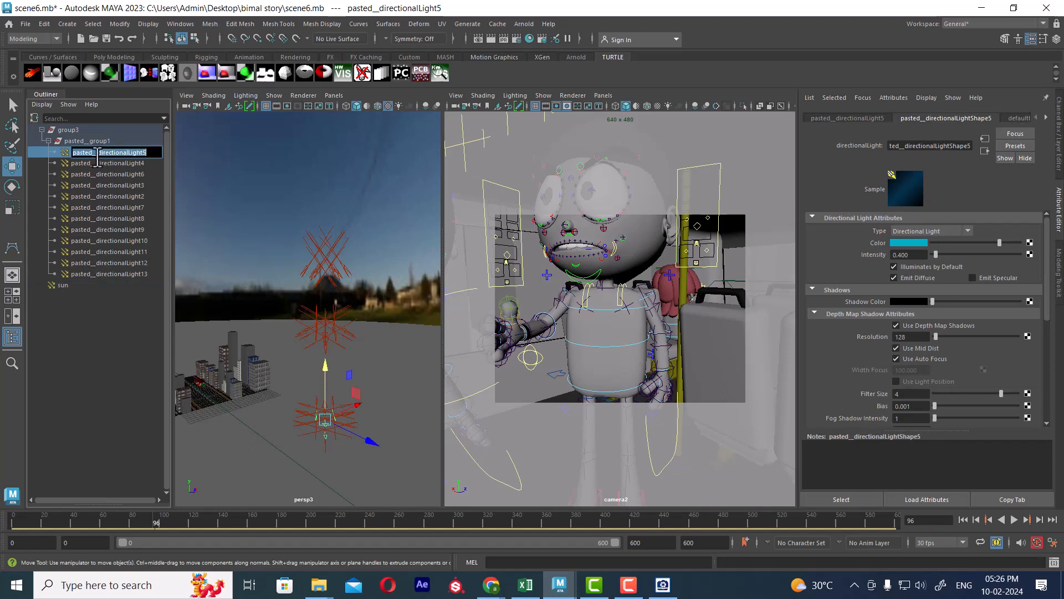
drag(99, 153, 48, 153)
key(BackSpace)
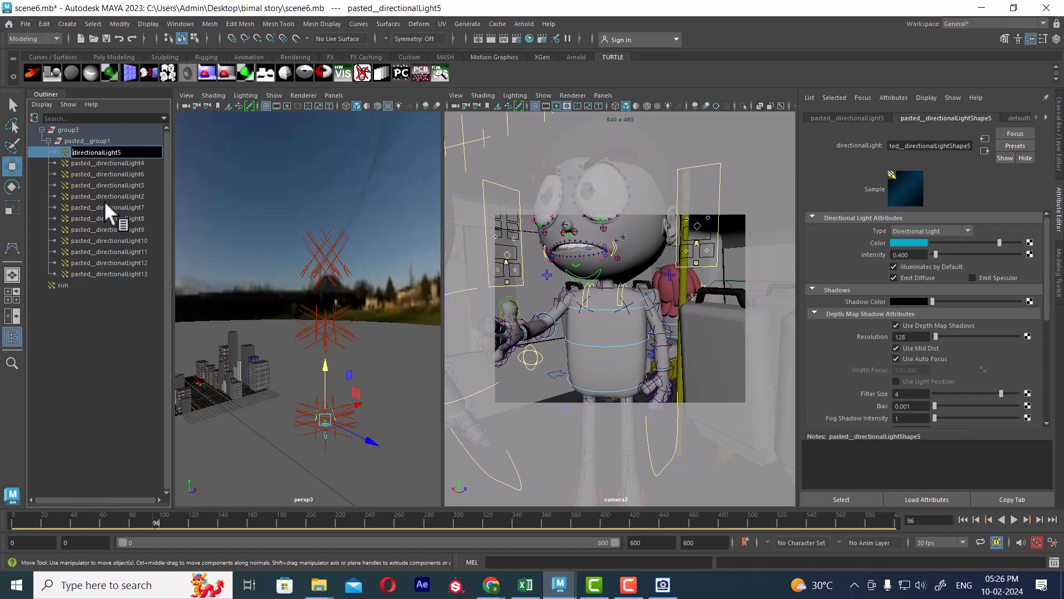
key(Return)
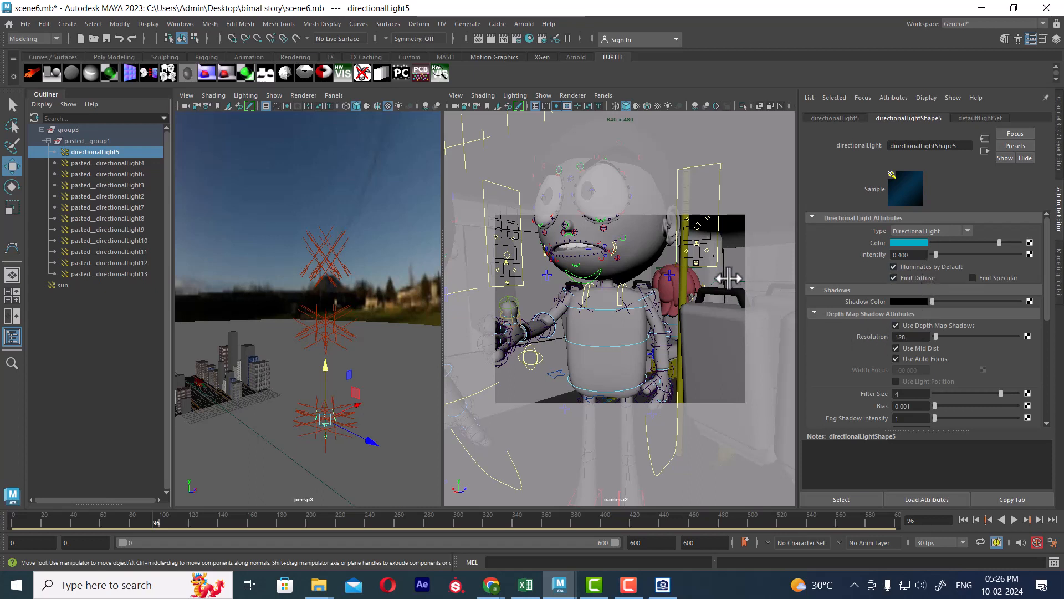
Step: Switch the camera2 pane to the main camera's view
alt+drag(332, 399, 299, 400)
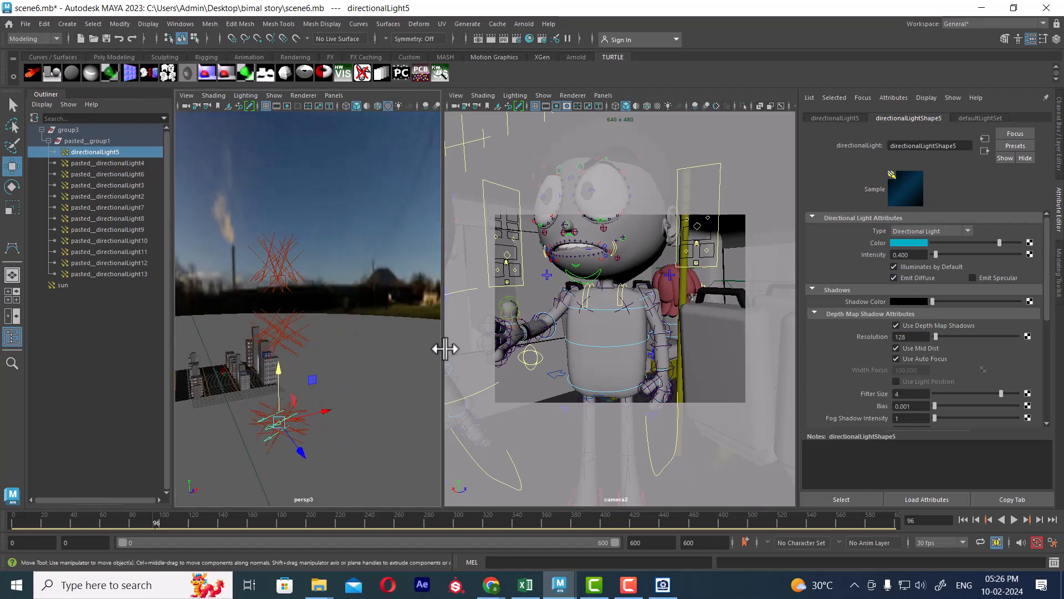
click(601, 94)
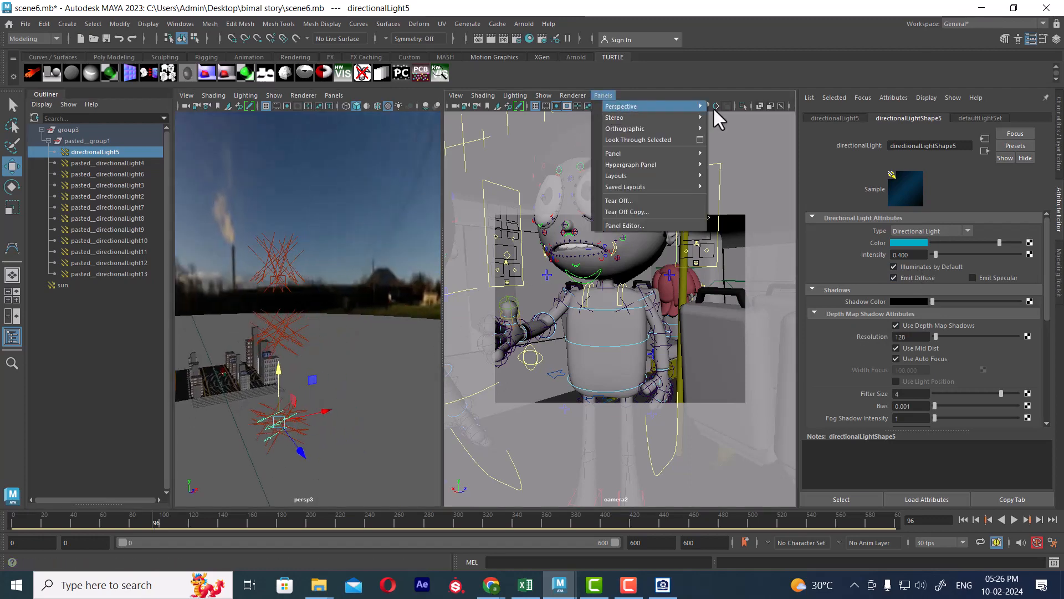
mouse_move(712, 107)
click(732, 128)
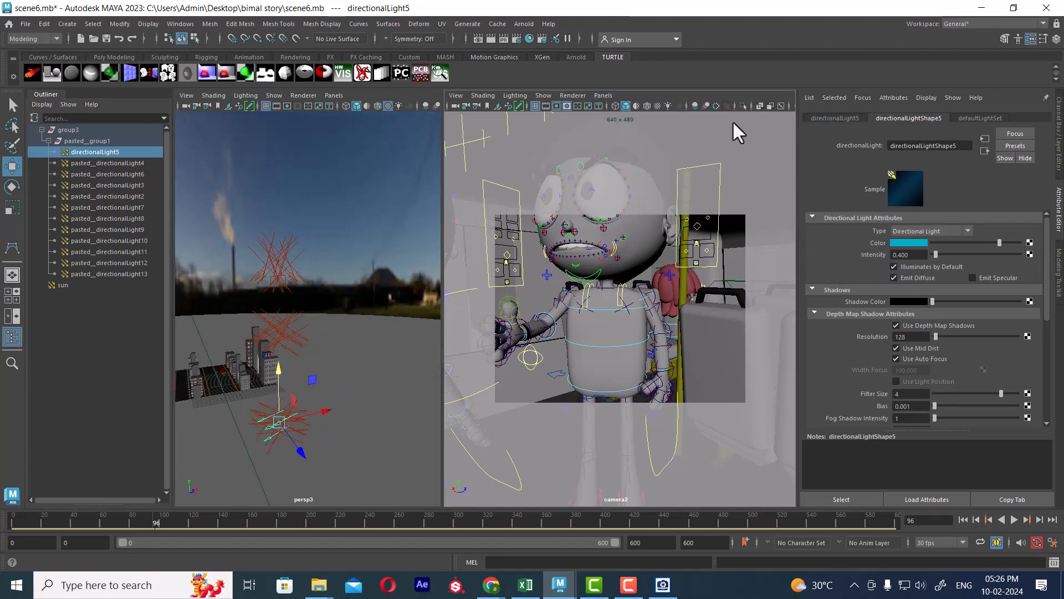
click(609, 96)
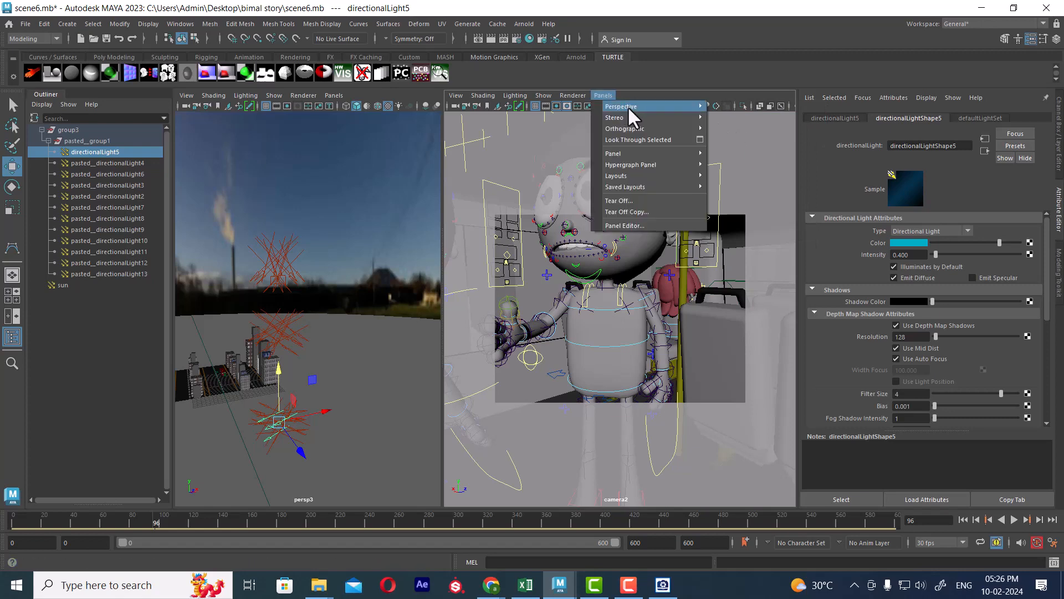
mouse_move(701, 106)
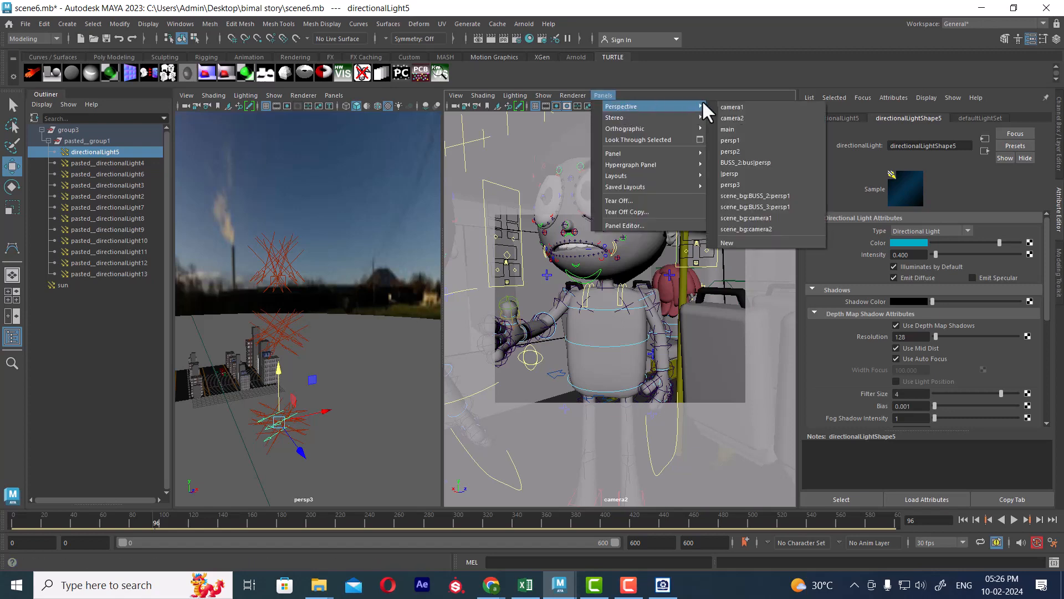
click(746, 132)
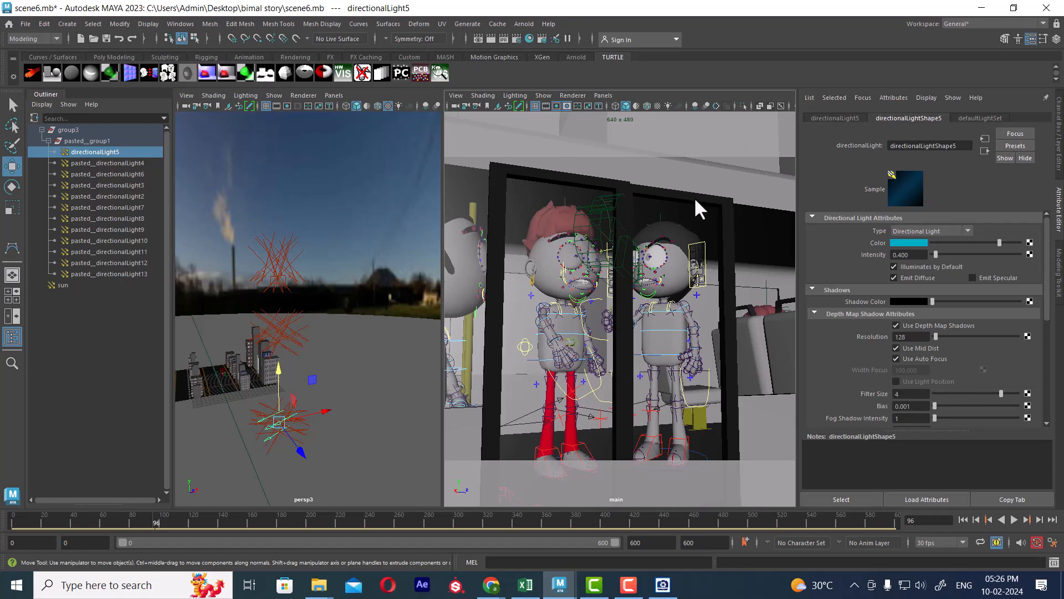
Step: Render the current frame from the main camera, bring Render View fully on screen to inspect the image, and minimize it
click(725, 164)
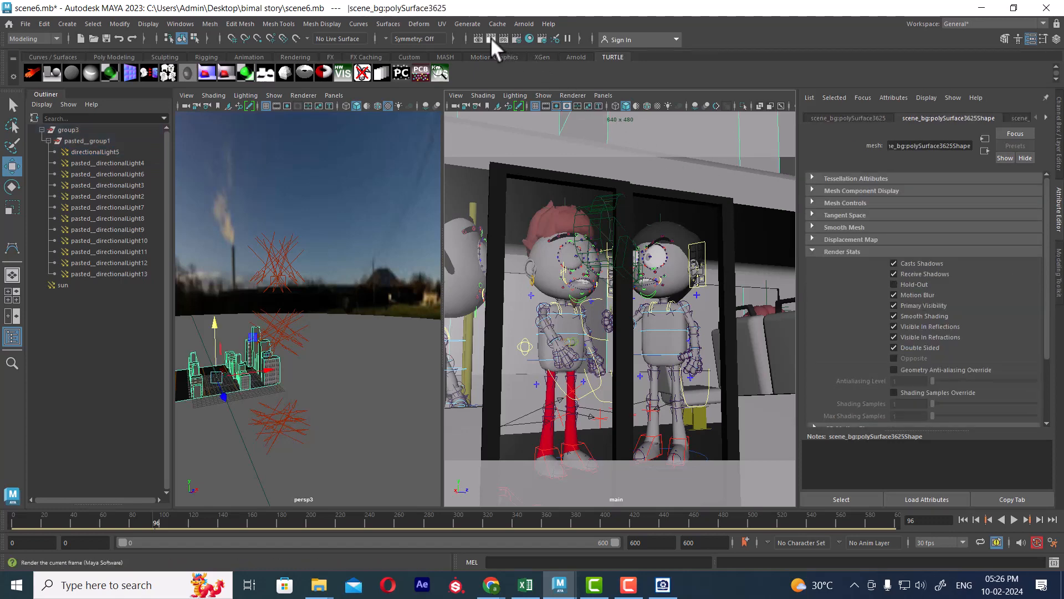
click(491, 38)
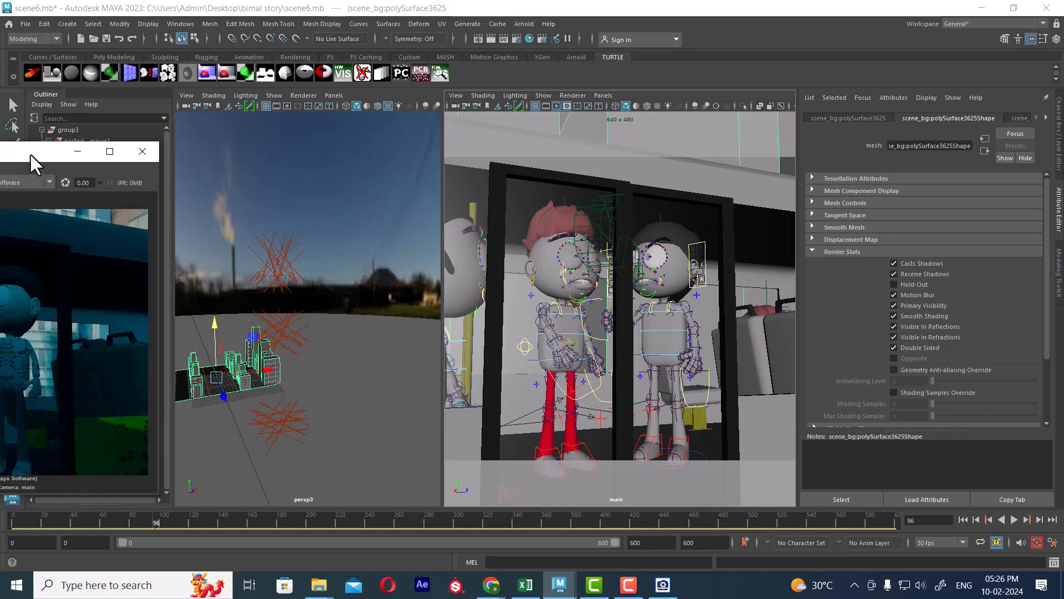
drag(31, 155, 528, 142)
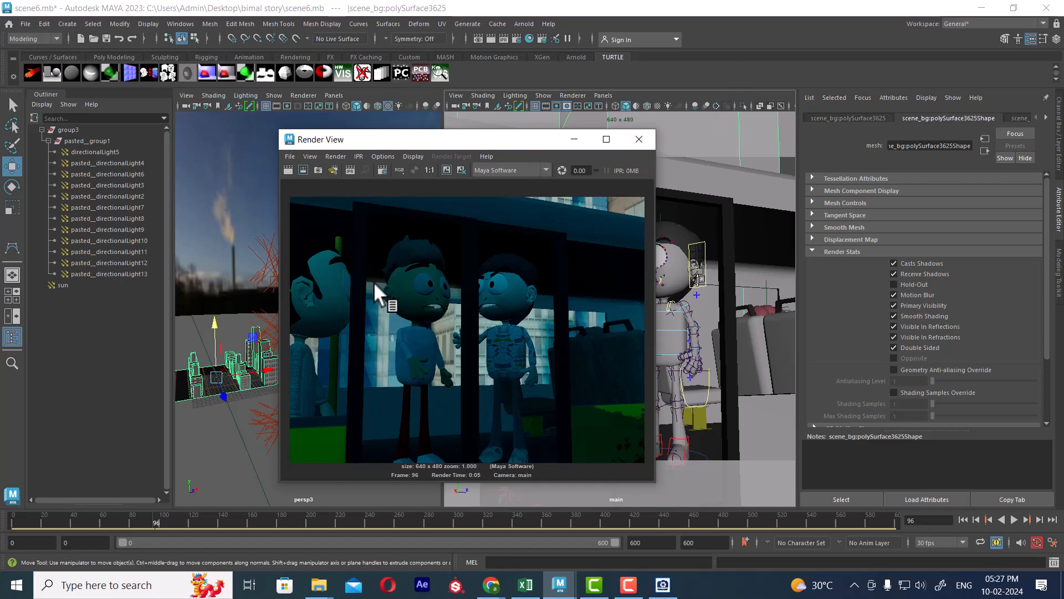
click(574, 140)
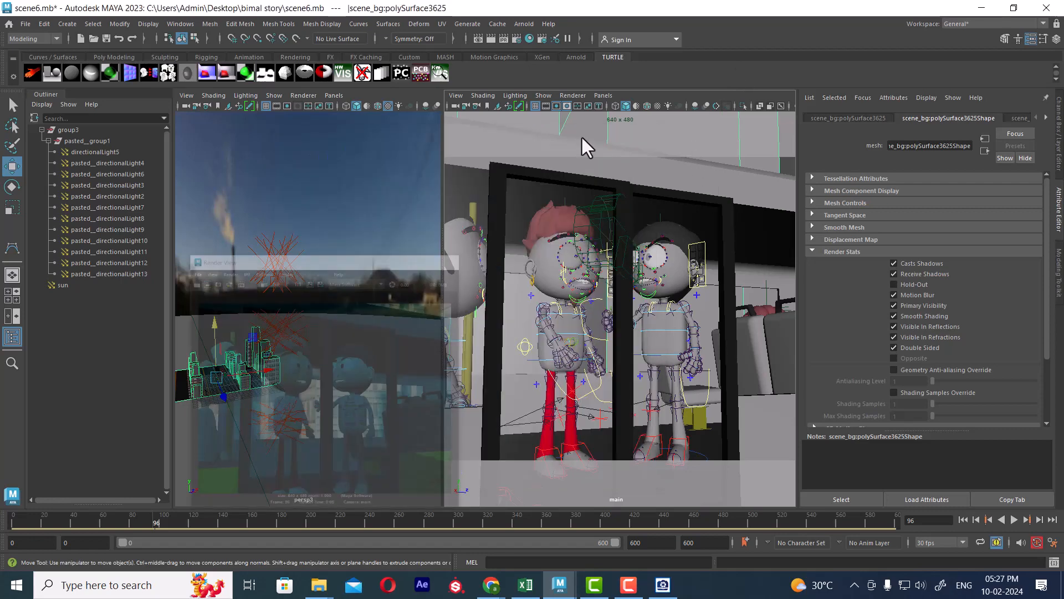
Step: Select the bus door panels in the main view, frame the bus exterior in persp3, and expand persp3 to fill the viewport area
alt+drag(325, 367, 301, 321)
scroll(275, 430, up, 5)
click(548, 222)
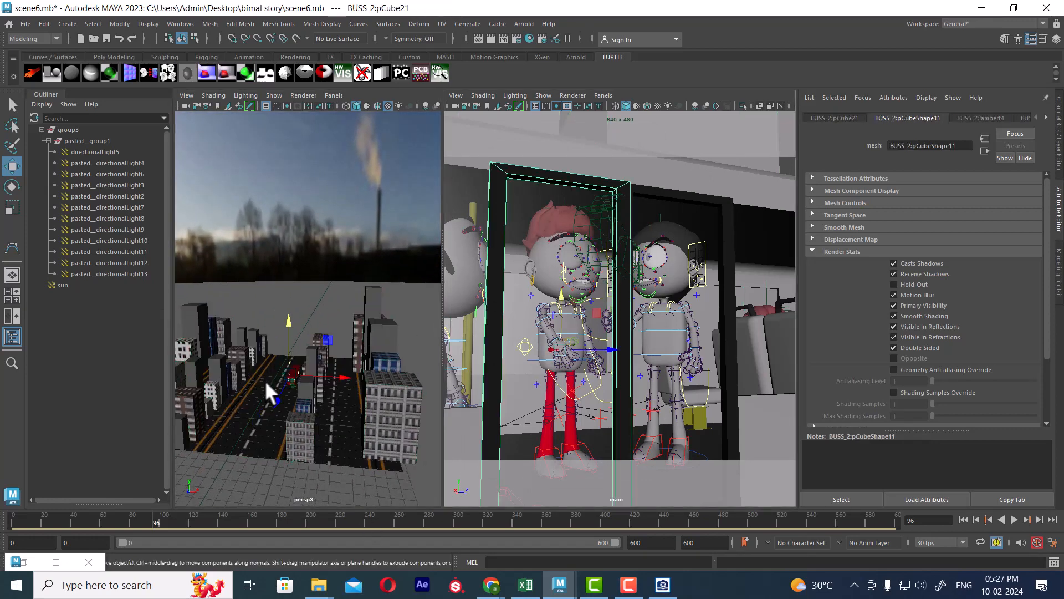
alt+drag(264, 380, 301, 411)
key(f)
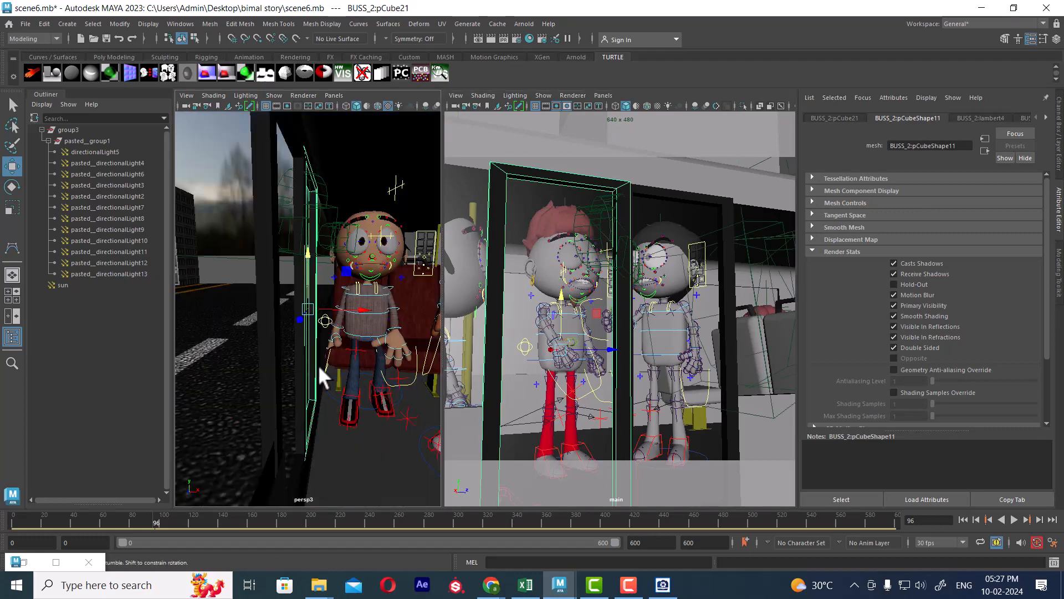
alt+drag(319, 366, 333, 339)
scroll(413, 358, down, 6)
scroll(353, 372, up, 3)
click(361, 363)
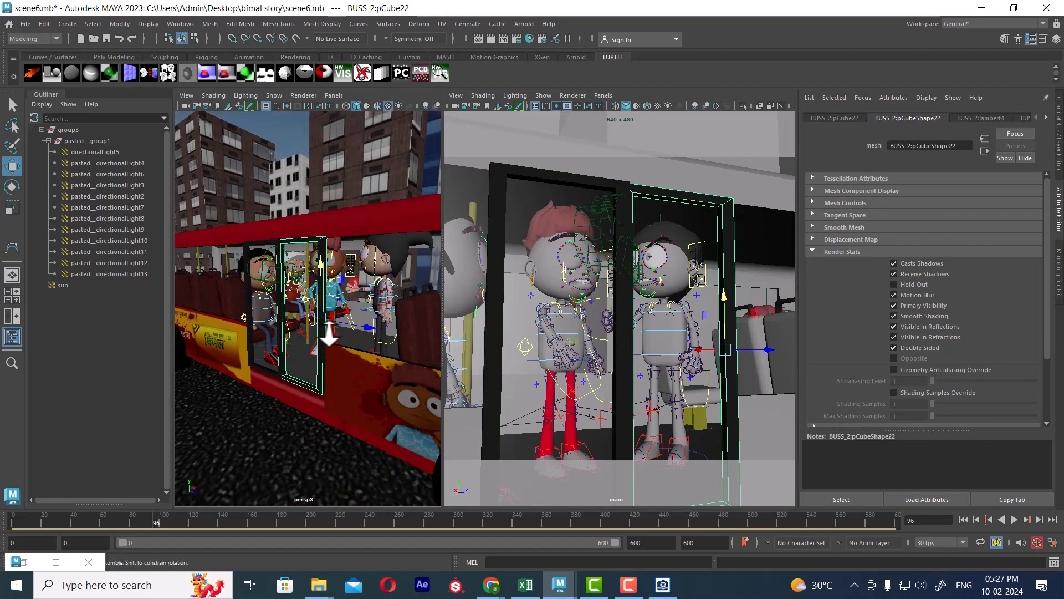
key(space)
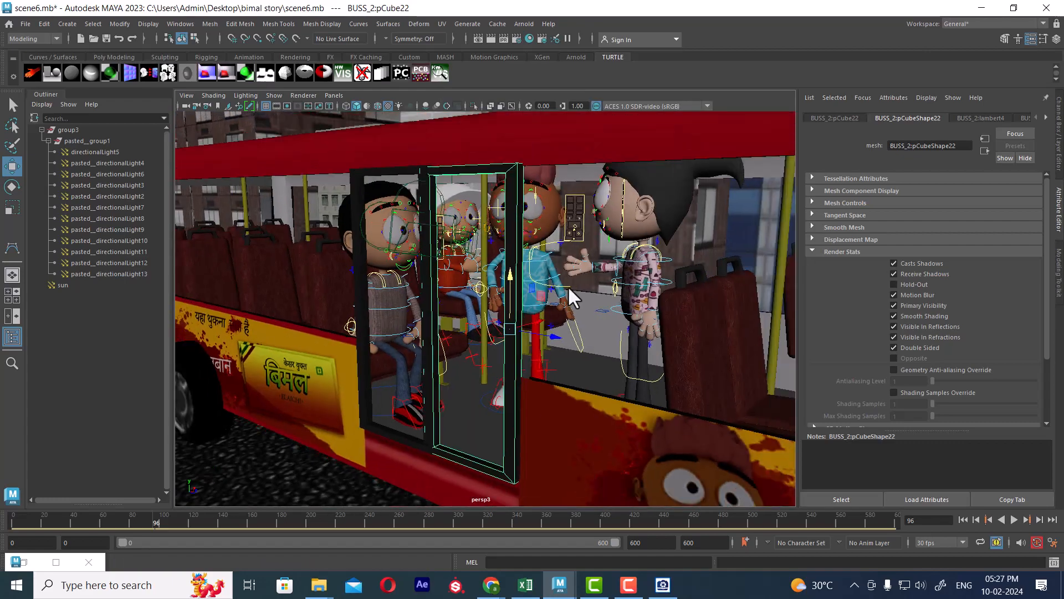
Step: Try hiding the bus's two outer body shells and inspect the interior in shaded and textured display
scroll(571, 287, down, 2)
click(576, 289)
scroll(528, 222, down, 3)
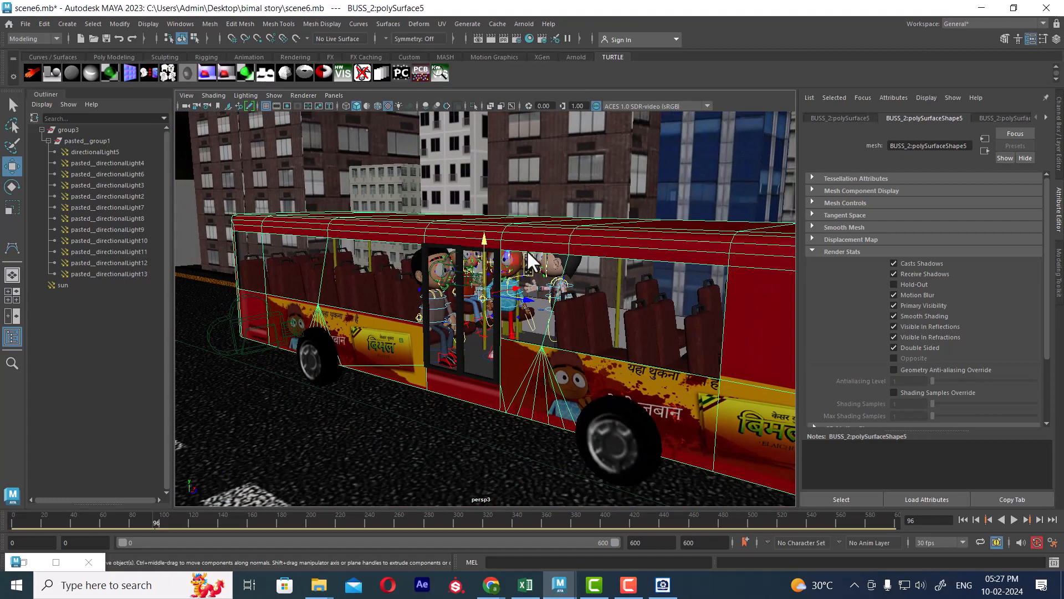
key(4)
mouse_move(640, 300)
alt+mouse_down()
mouse_move(606, 295)
mouse_move(647, 291)
mouse_move(671, 307)
mouse_move(616, 308)
mouse_move(626, 311)
alt+mouse_up()
key(5)
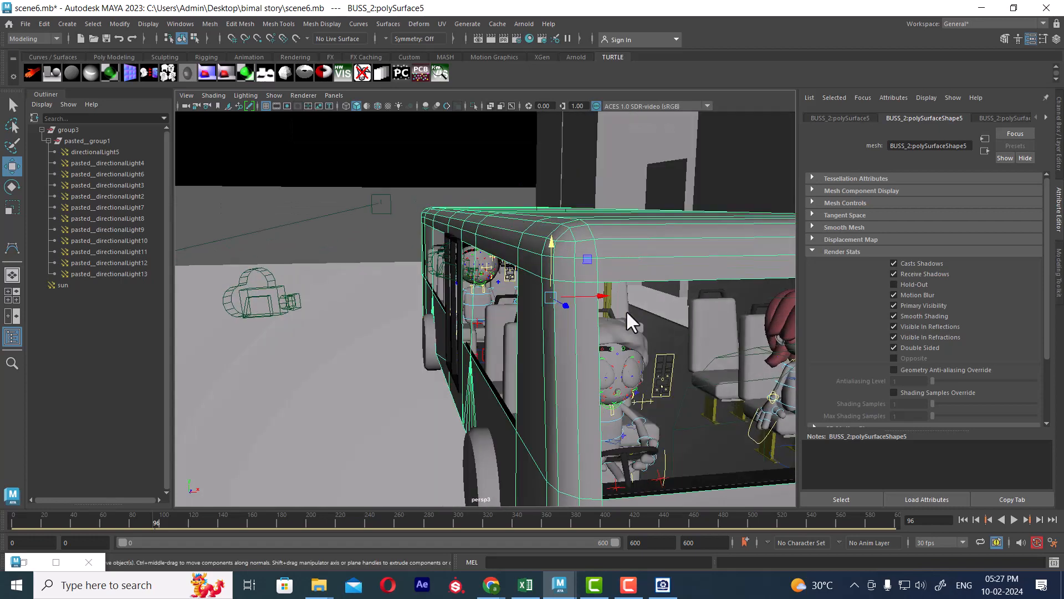
key(h)
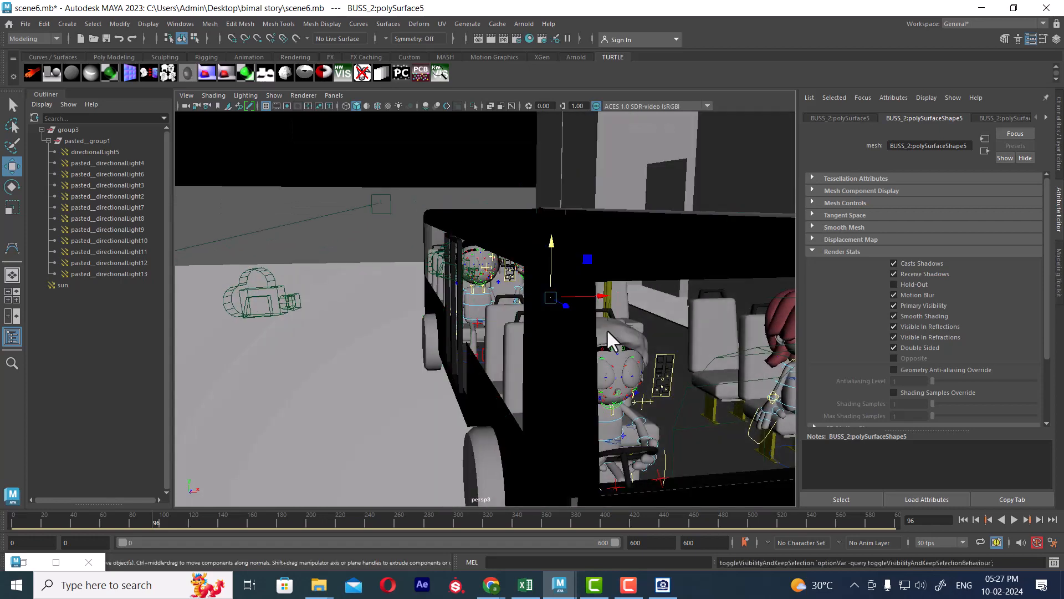
click(543, 335)
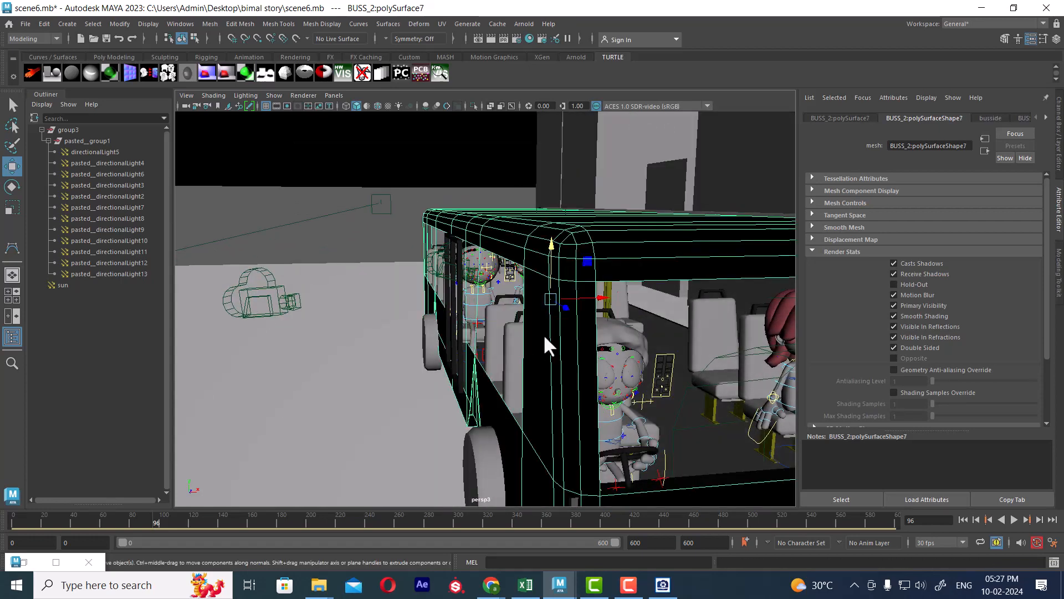
key(h)
click(508, 315)
alt+drag(510, 337, 633, 332)
key(6)
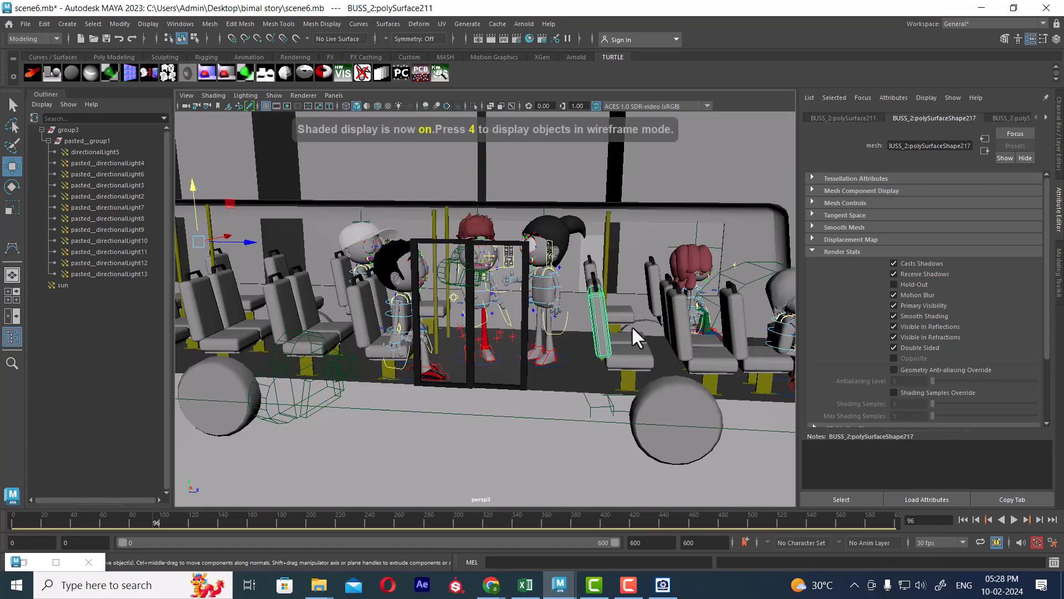
Step: Undo the hiding of both outer bus body shells
key(ctrl+z)
key(ctrl+z)
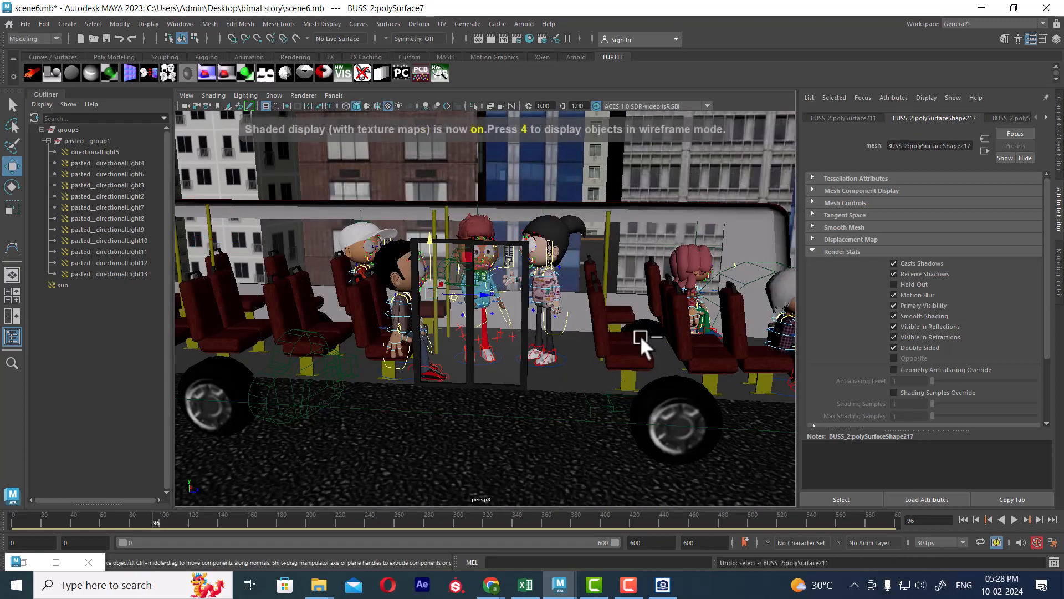
key(ctrl+z)
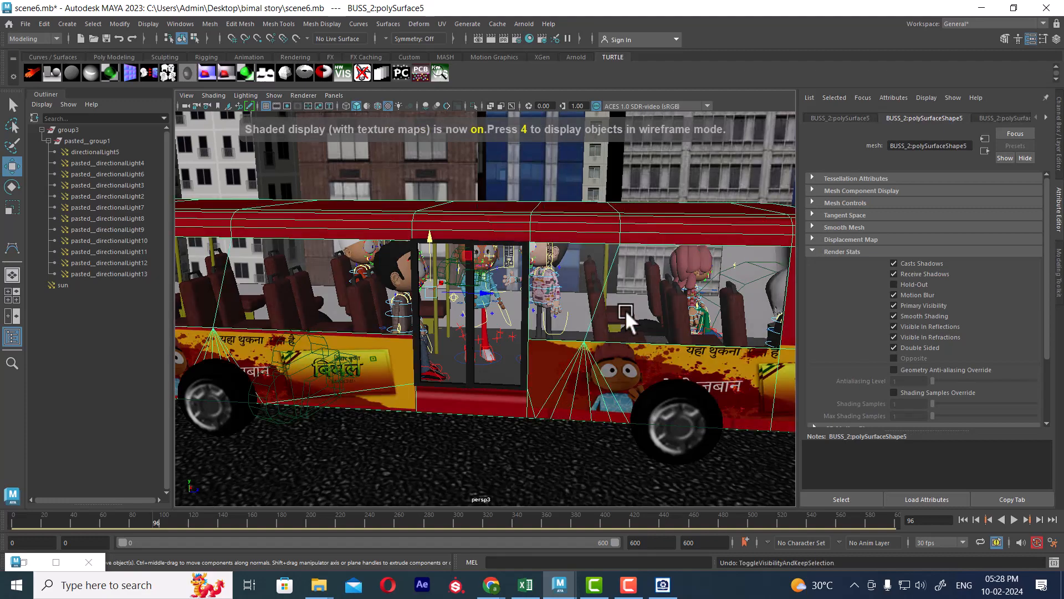
alt+drag(627, 318, 554, 333)
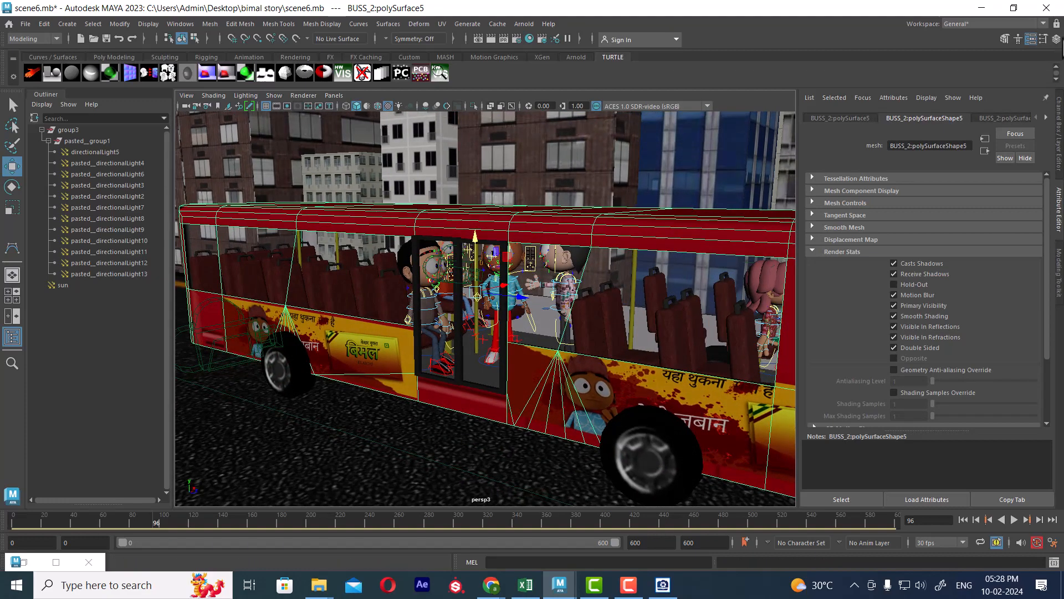
Step: Enlarge the display layer list and toggle the busside and citybus2 layers off and back on to check which bus parts they control
click(1056, 39)
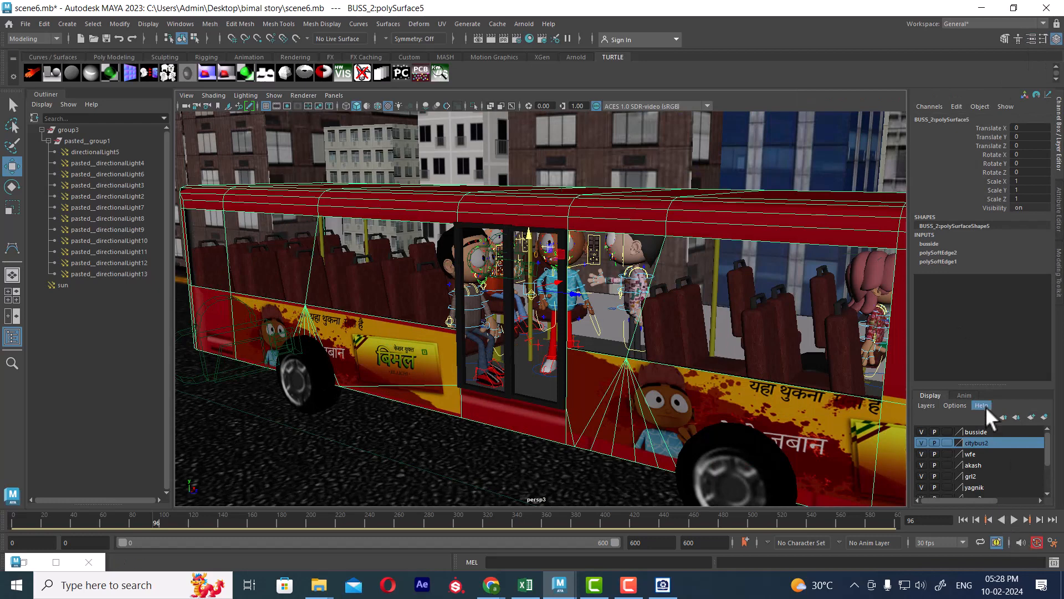
drag(983, 382, 976, 291)
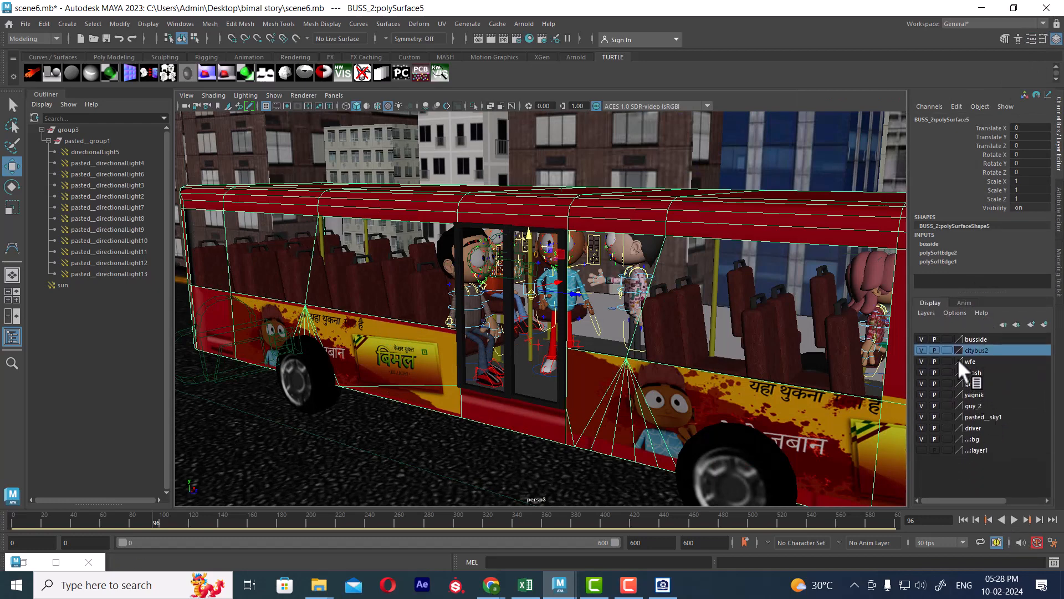
click(921, 339)
click(921, 339)
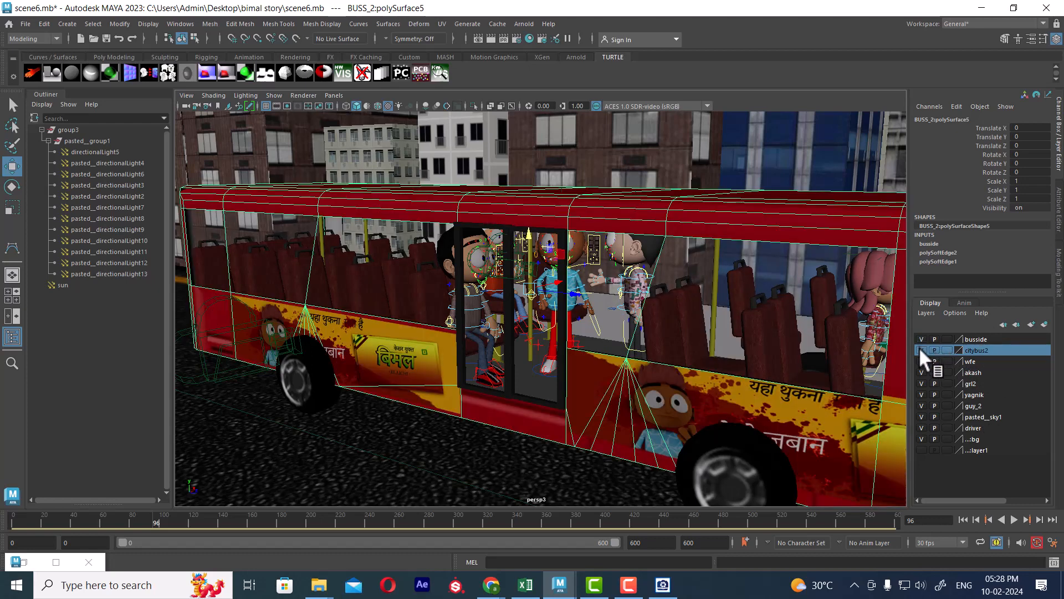
click(921, 348)
click(920, 348)
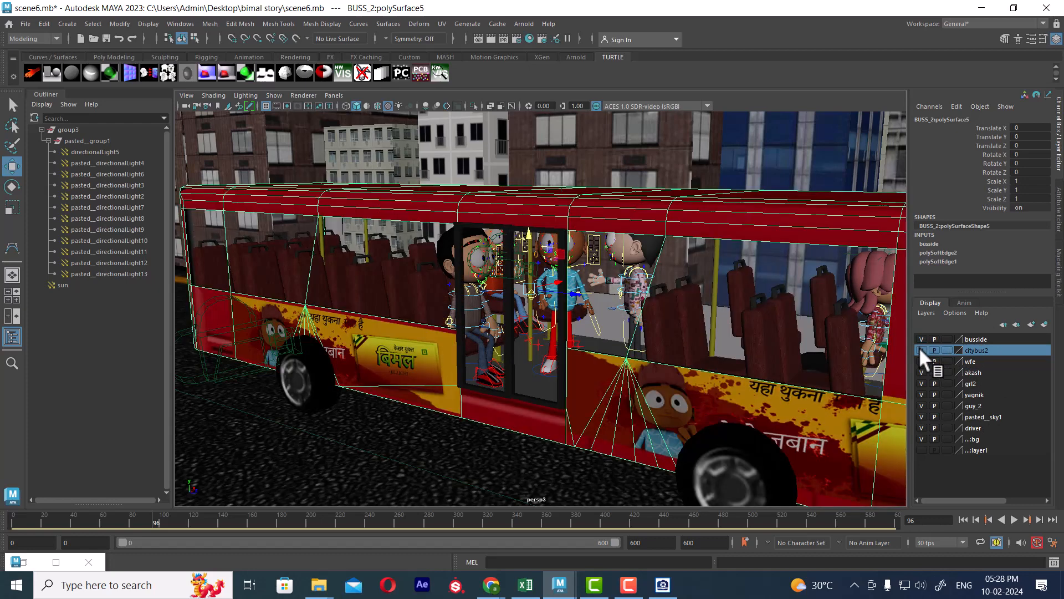
click(920, 349)
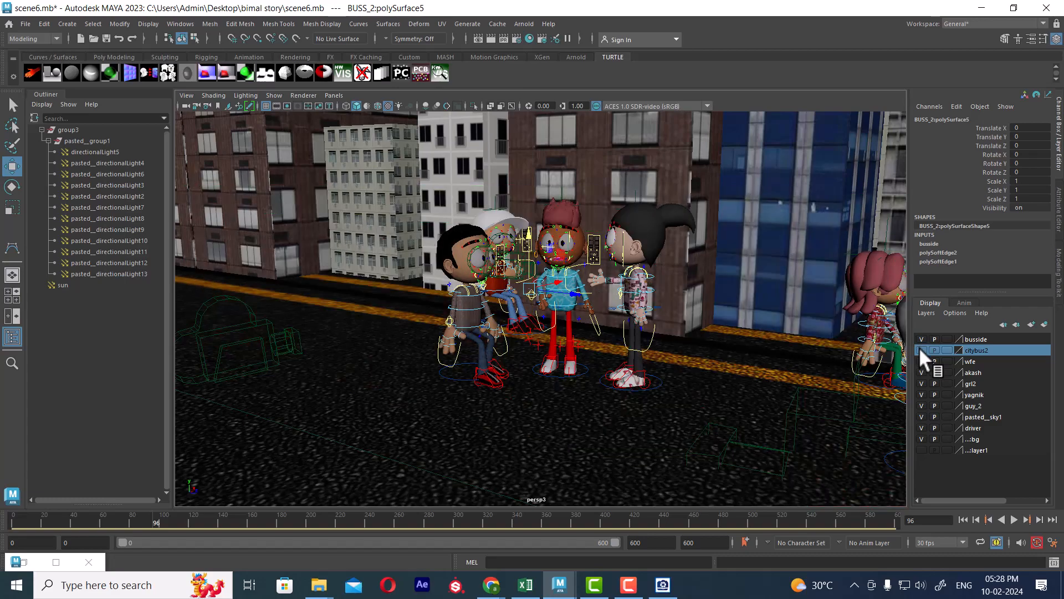
click(921, 348)
alt+drag(735, 345, 753, 325)
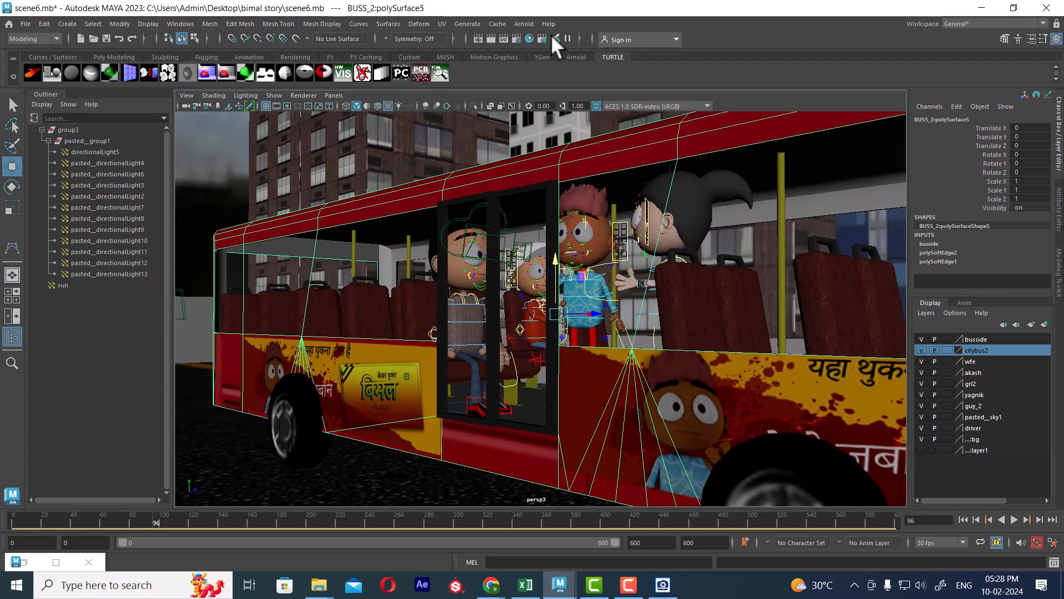
Step: Open the Hypershade, select the BUSS_3:blinn1 material, and move the window clear of the viewport and material attributes
click(528, 38)
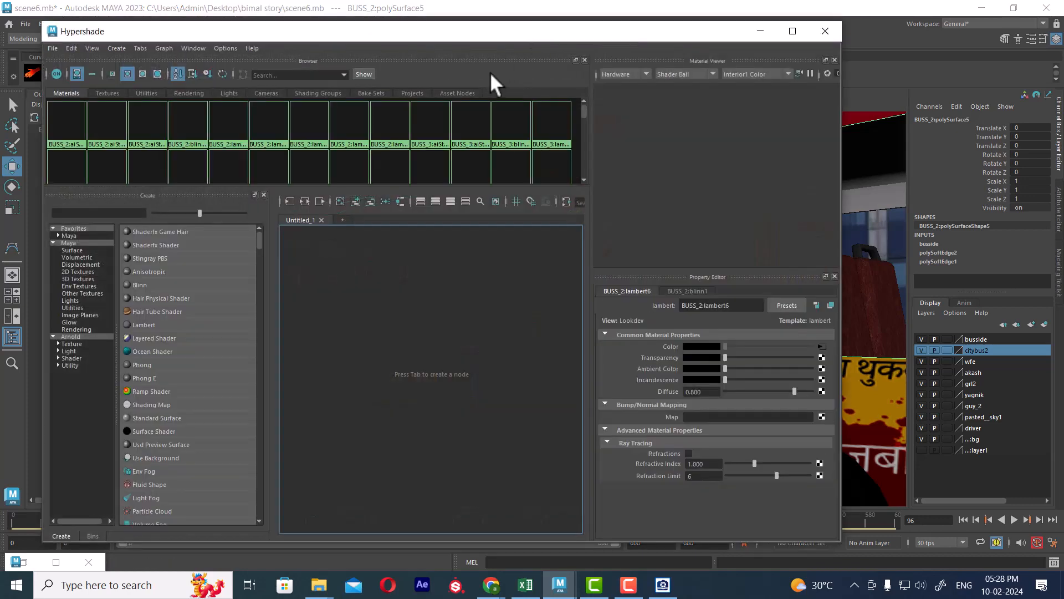
click(511, 120)
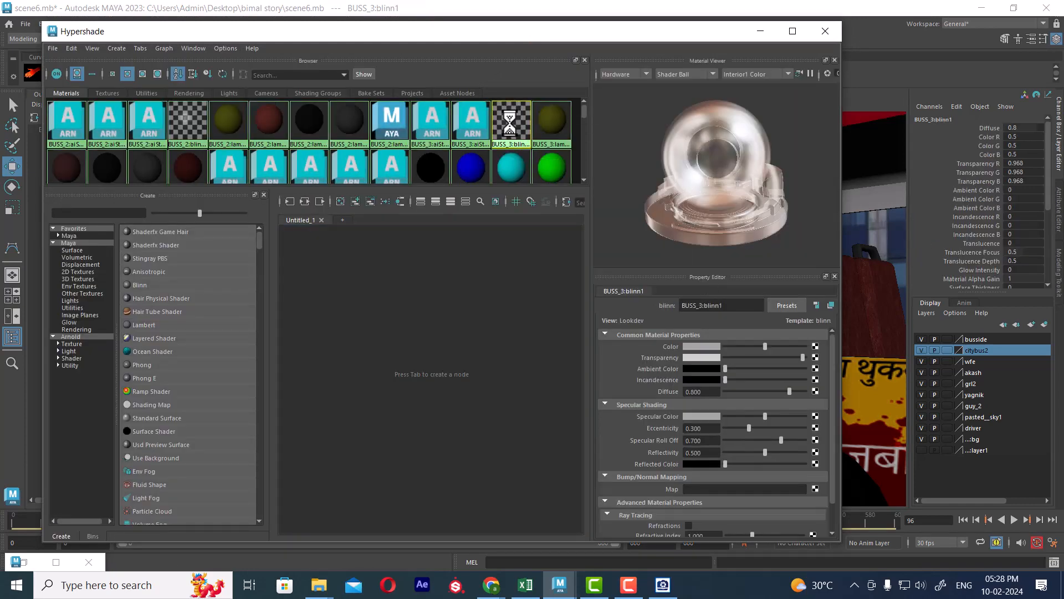
drag(527, 35, 336, 359)
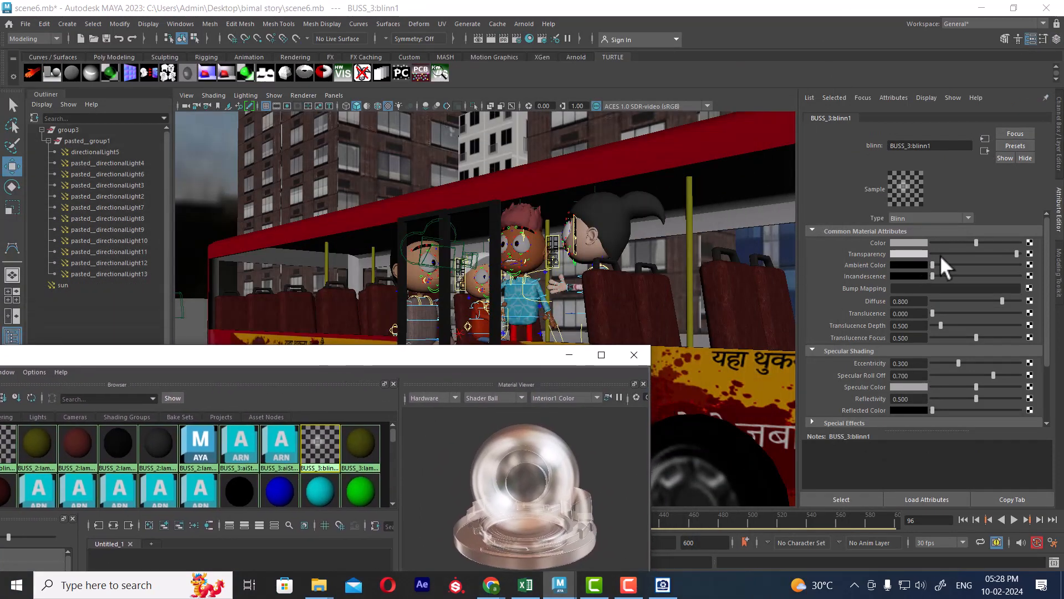
Step: Try reducing the BUSS_3:blinn1 material's transparency to black, check the bus windows, and undo the change
drag(962, 252, 923, 255)
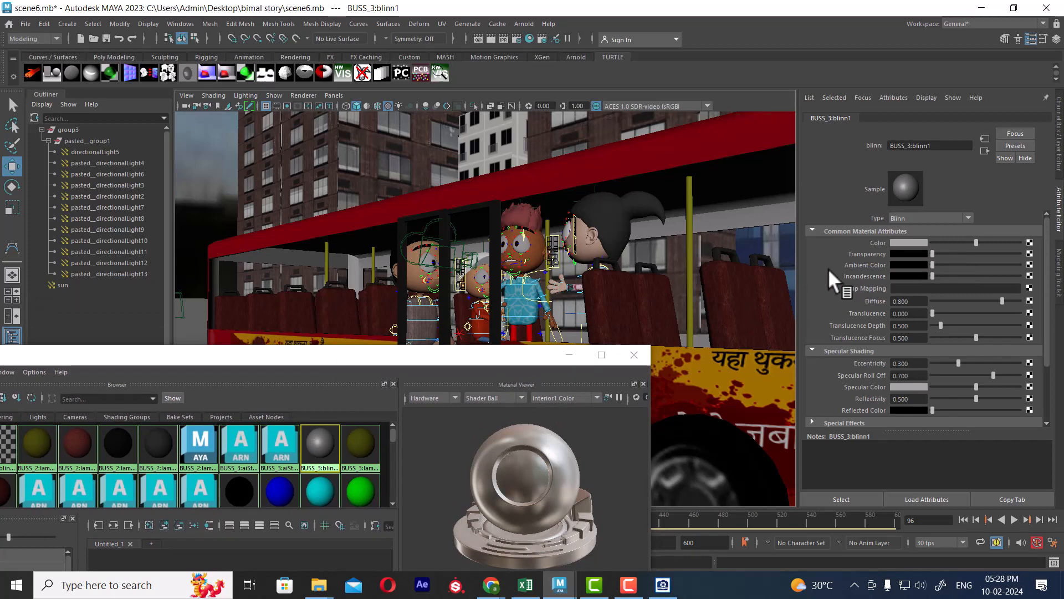
alt+drag(732, 225, 733, 226)
key(ctrl+z)
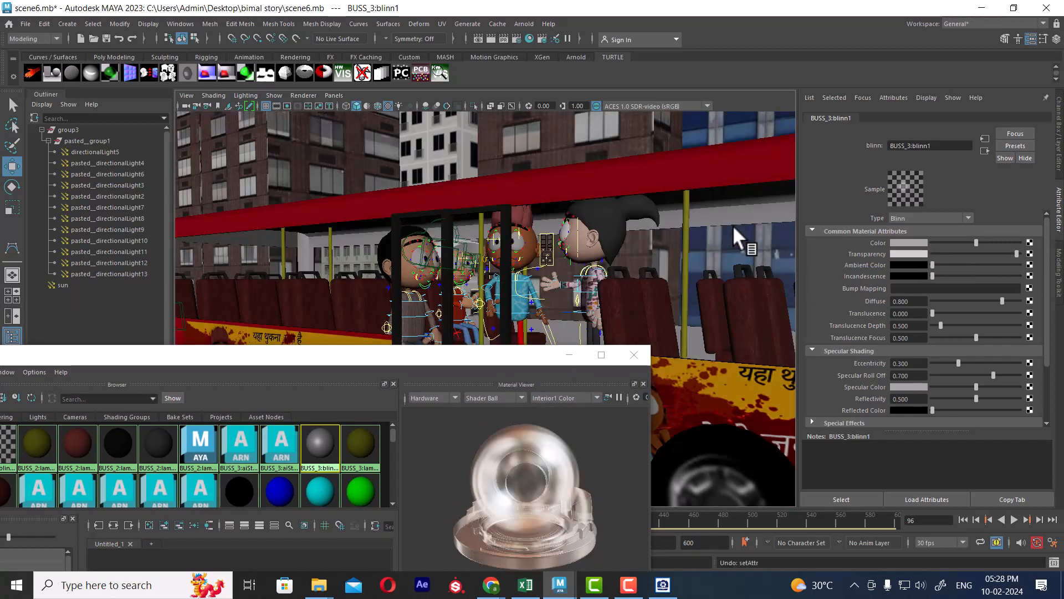
Step: Select the BUSS_2:blinn1 material, briefly lower its transparency to check whether it covers the bus windows, and undo the change
drag(275, 360, 707, 239)
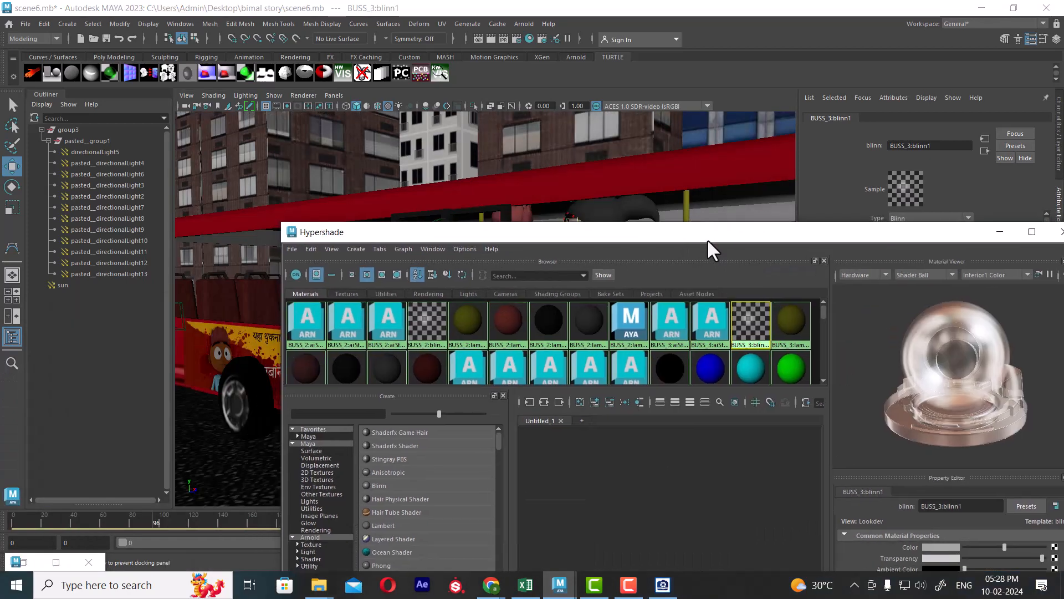
click(424, 334)
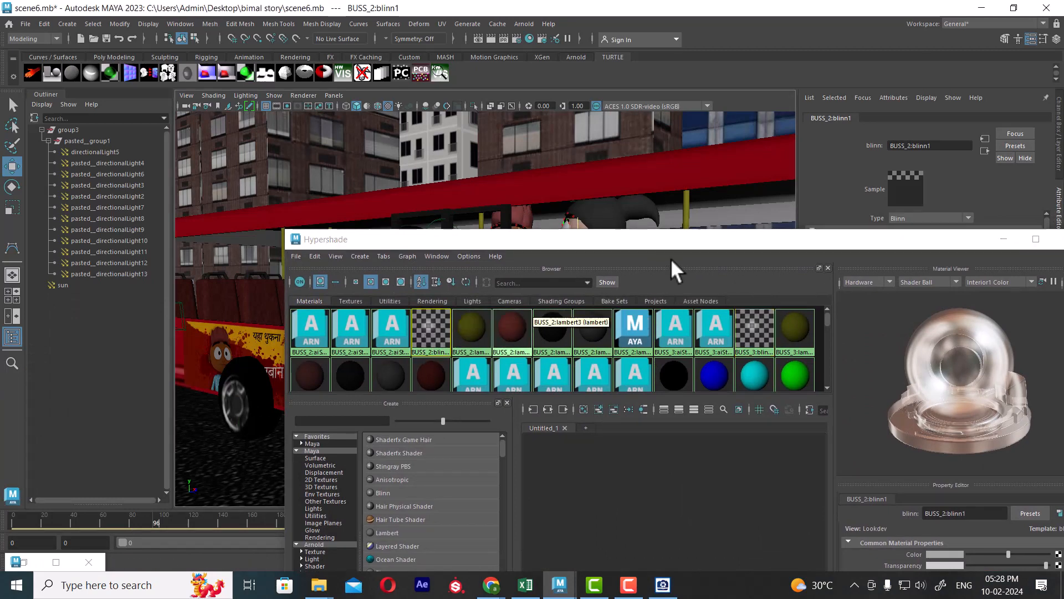
drag(682, 245, 686, 421)
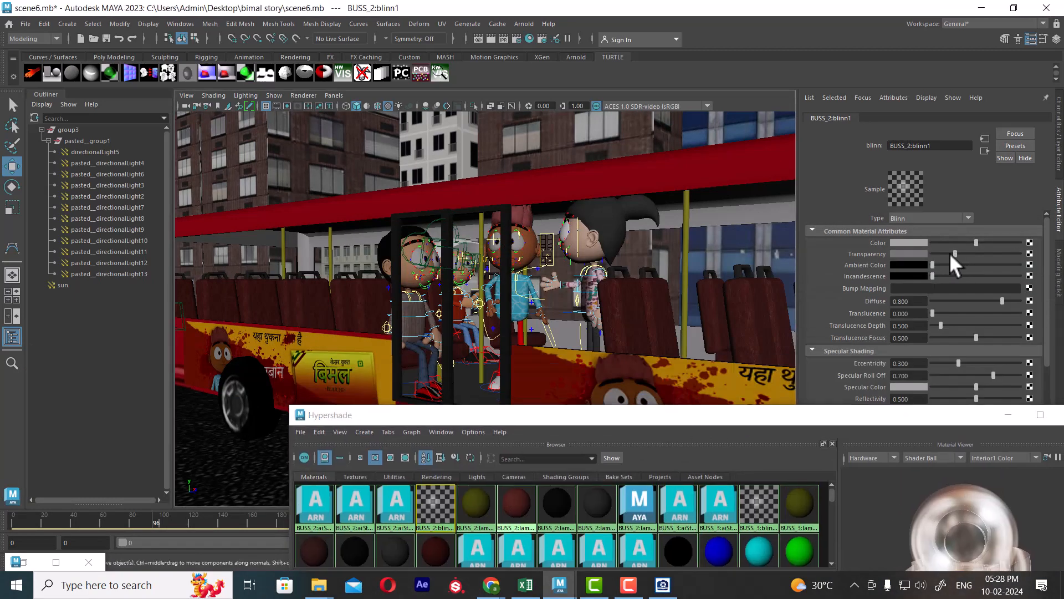
drag(950, 253, 944, 253)
key(ctrl+z)
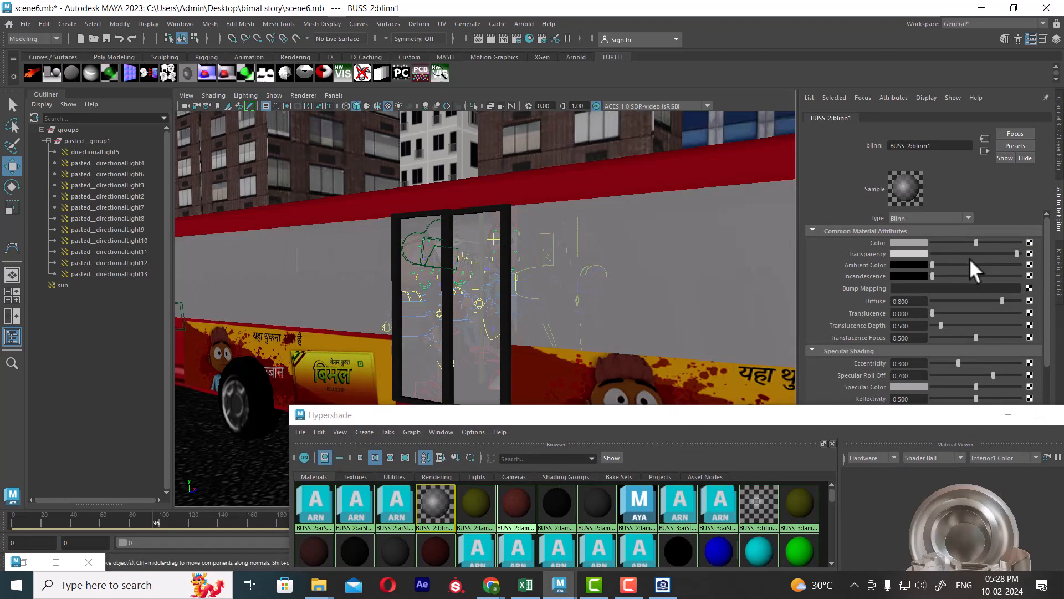
Step: Select the bus window faces that use BUSS_2:blinn1 and turn off Casts Shadows and Receive Shadows for their mesh
drag(586, 417, 840, 195)
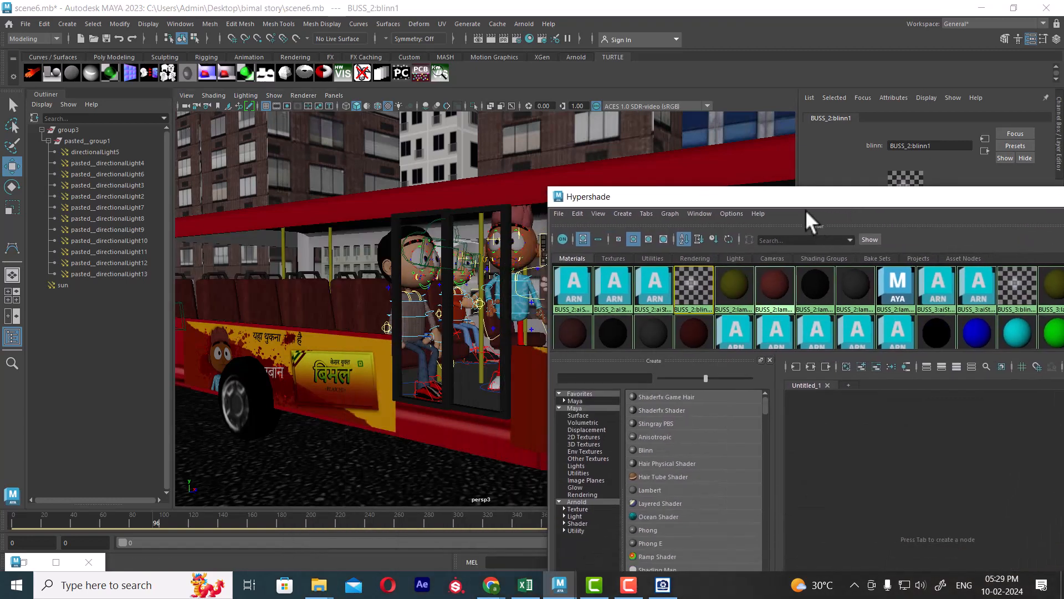
right_drag(688, 288, 748, 288)
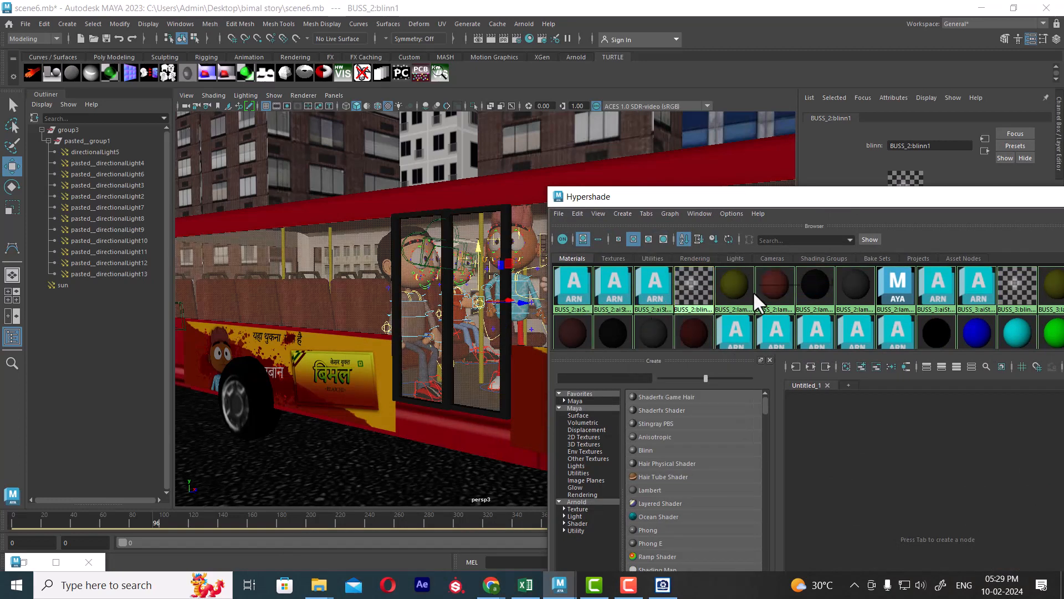
drag(1013, 196, 843, 530)
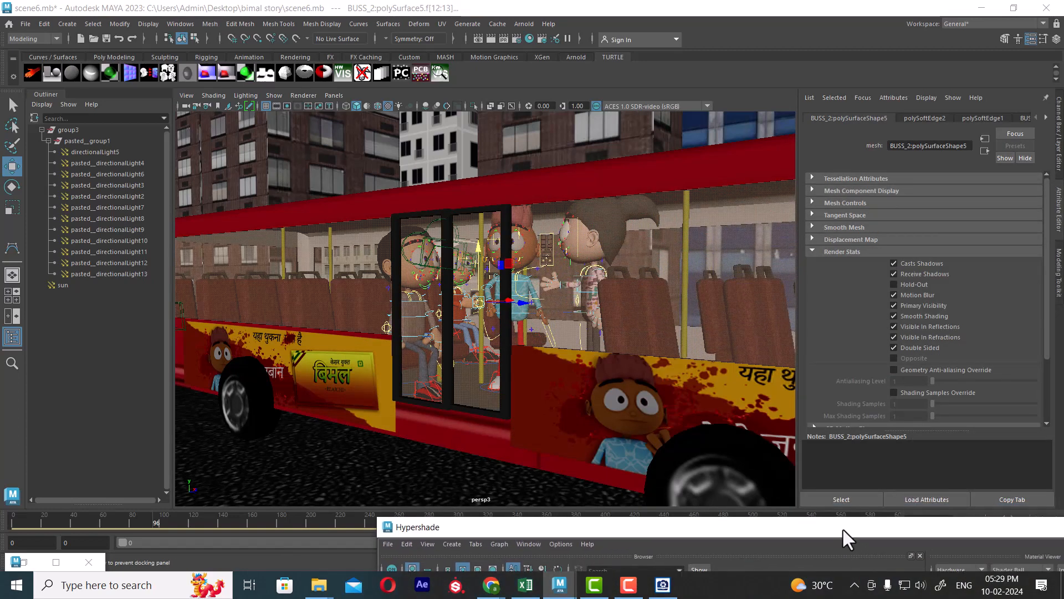
click(931, 259)
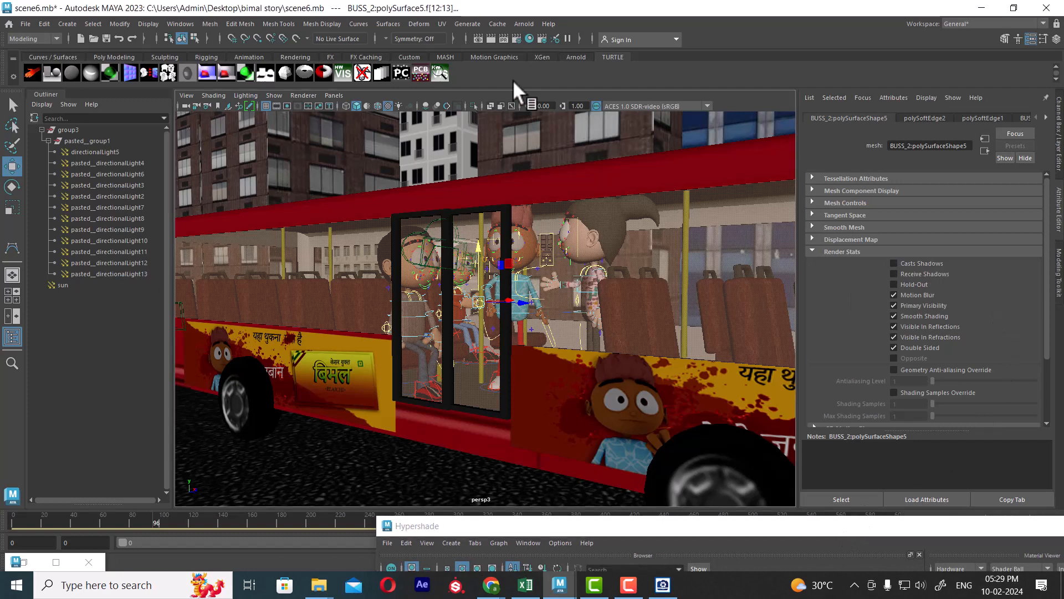
Step: Render the current frame from persp3 with Maya Software and move the Render View aside to uncover the bus
click(491, 39)
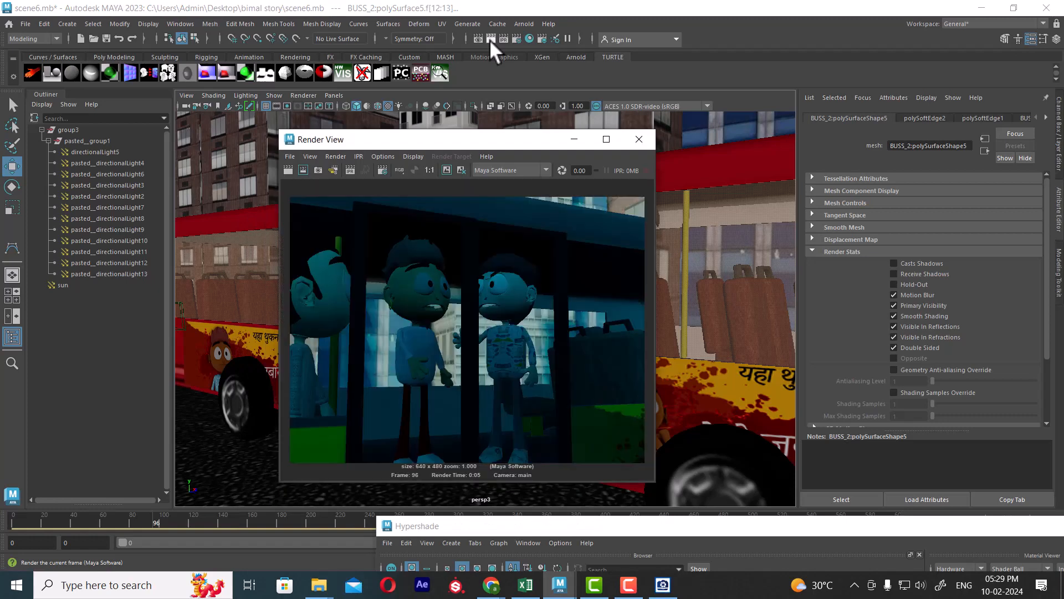
click(490, 39)
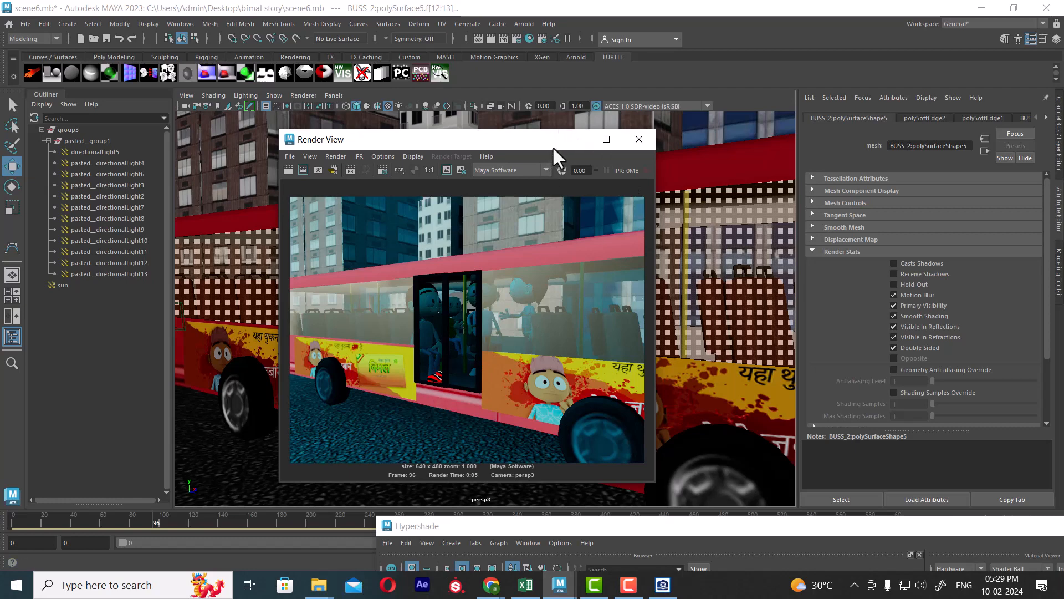
drag(552, 146, 457, 371)
Step: Open the material attributes of the selected bus window glass
right_click(643, 227)
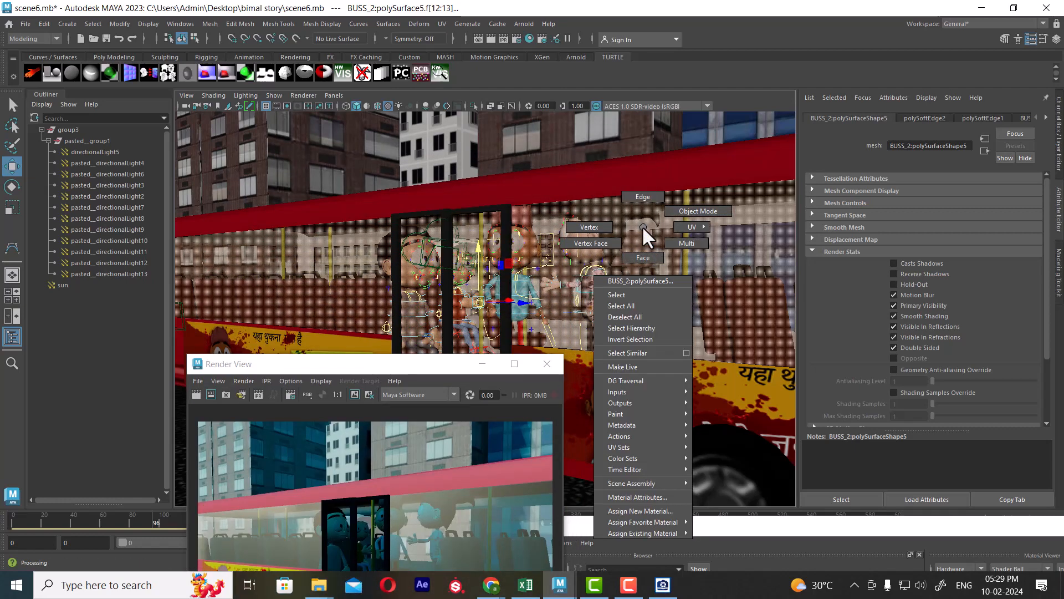
click(650, 495)
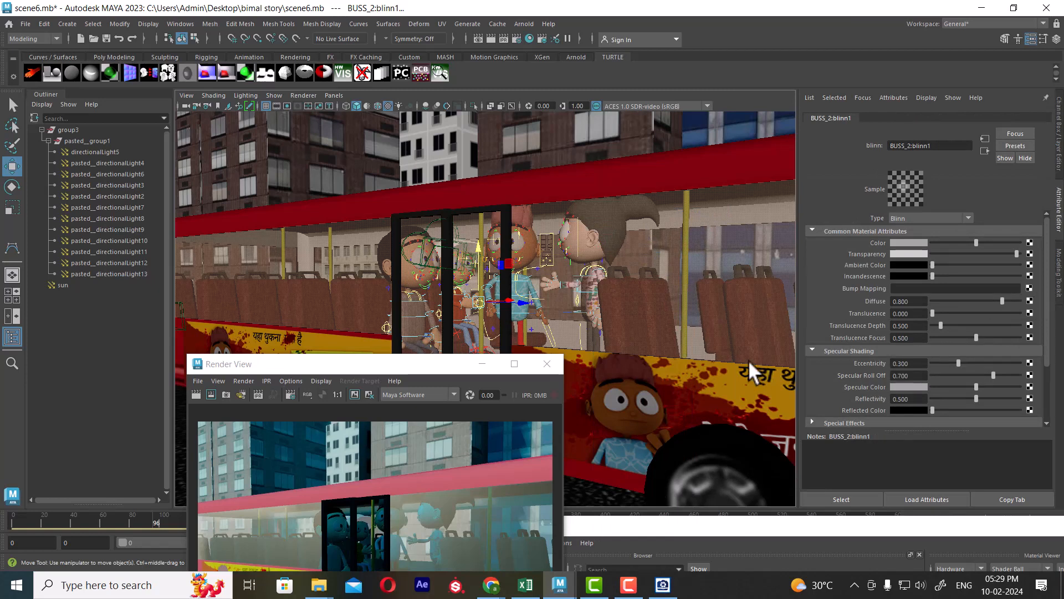
Step: Tint the bus glass color pale green, lower its transparency slightly, and re-render the frame
drag(432, 369, 427, 222)
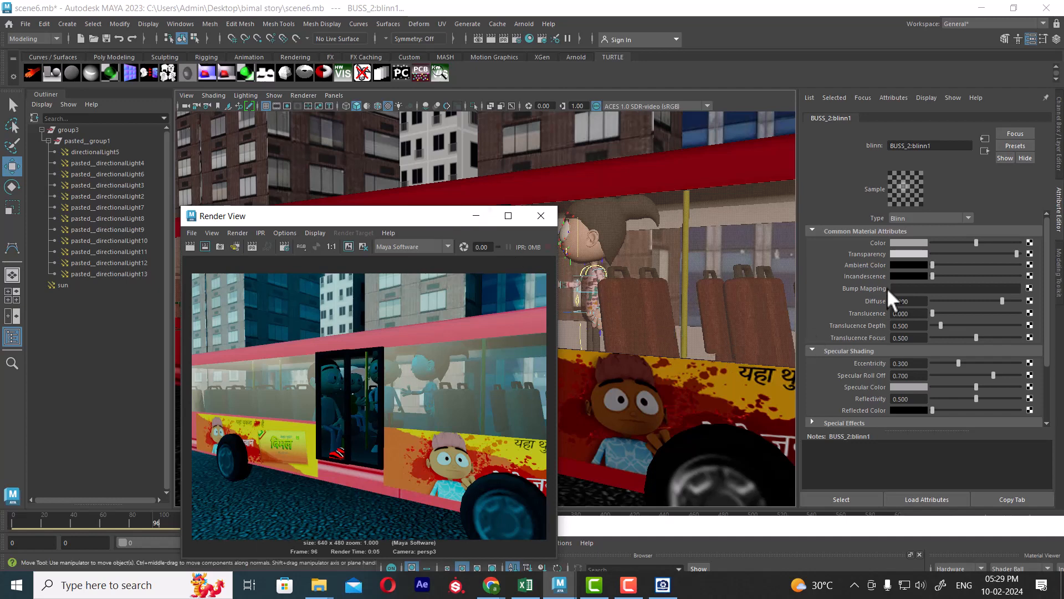
click(913, 244)
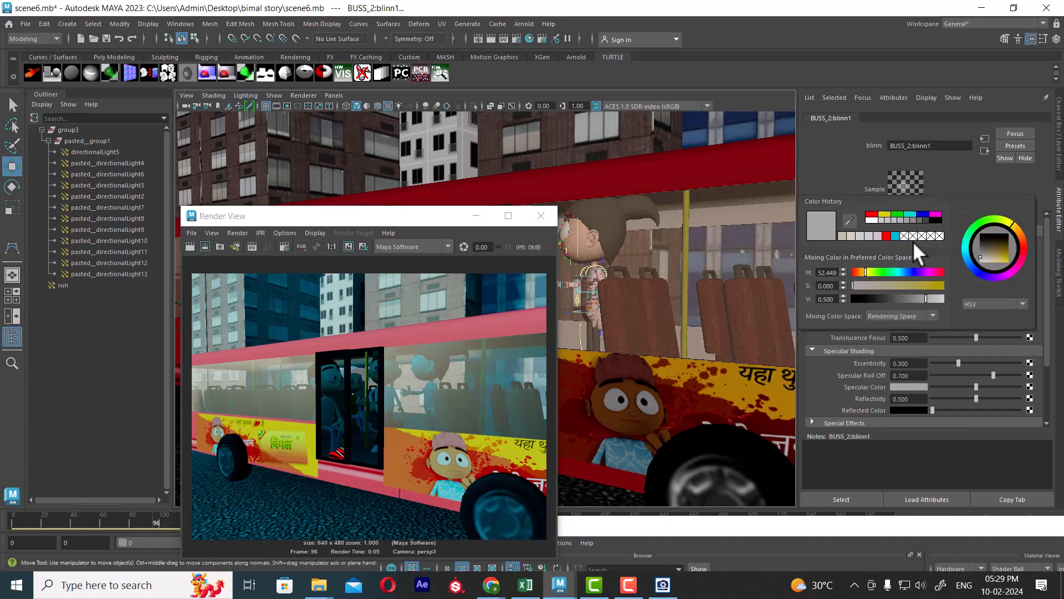
click(897, 214)
drag(984, 252, 991, 265)
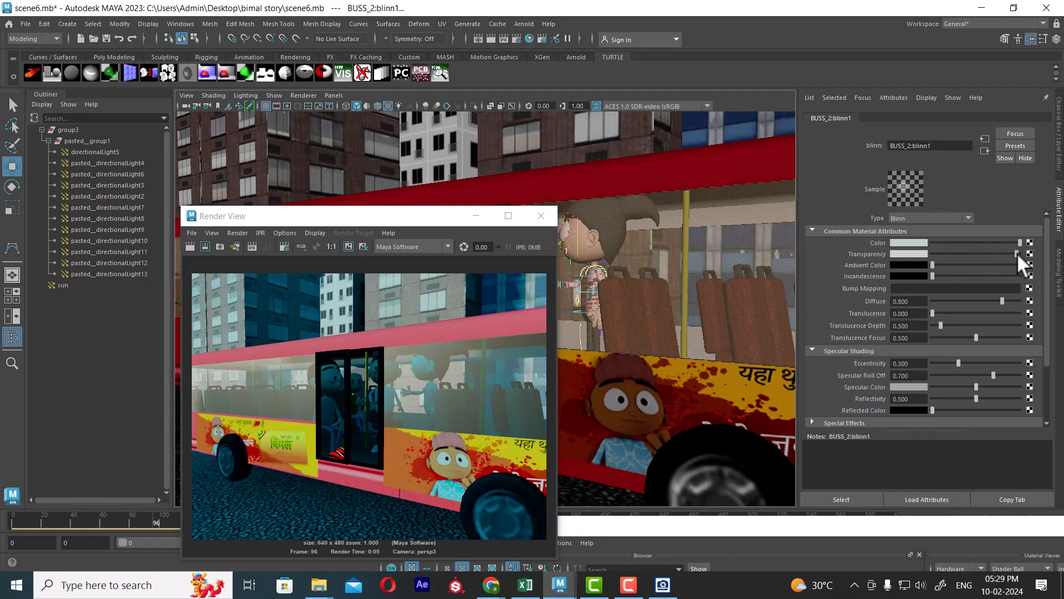
drag(1017, 254, 1003, 253)
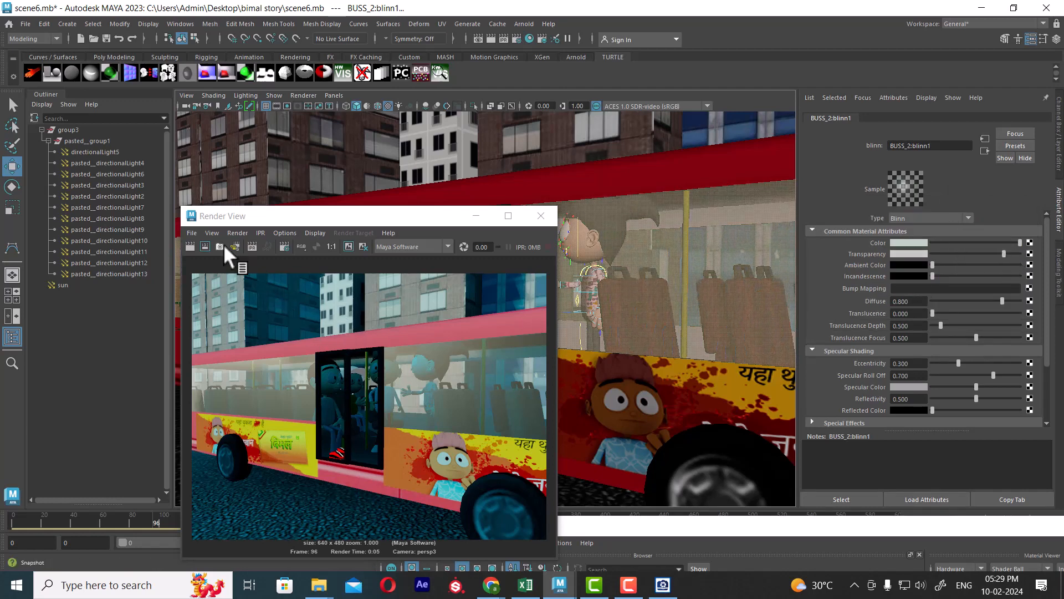
click(203, 247)
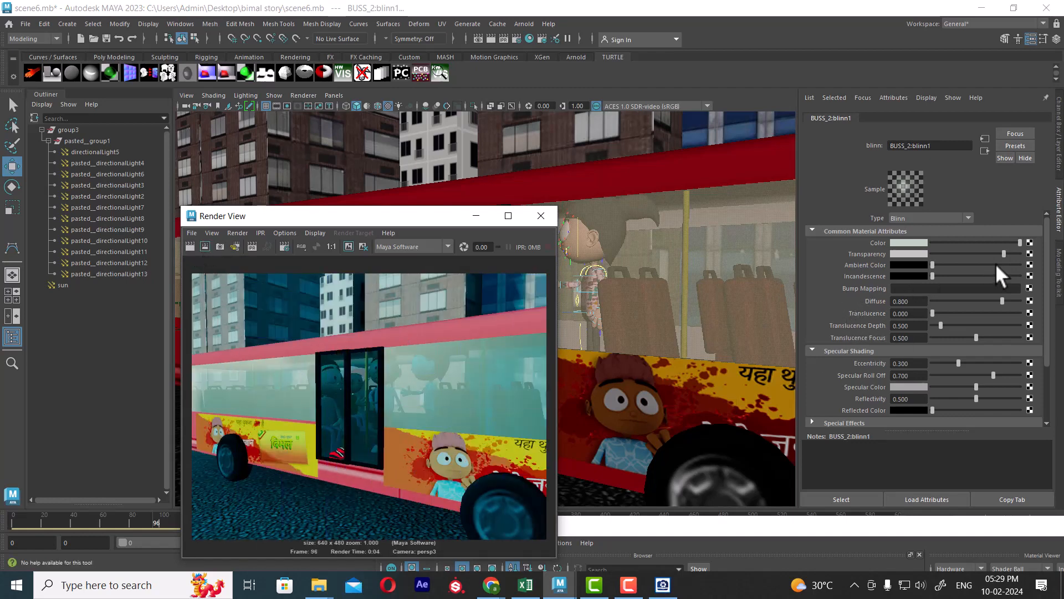
Step: Raise the glass transparency slightly, brighten its specular color with reflectivity 0.750, and re-render the frame
drag(1005, 253, 1009, 253)
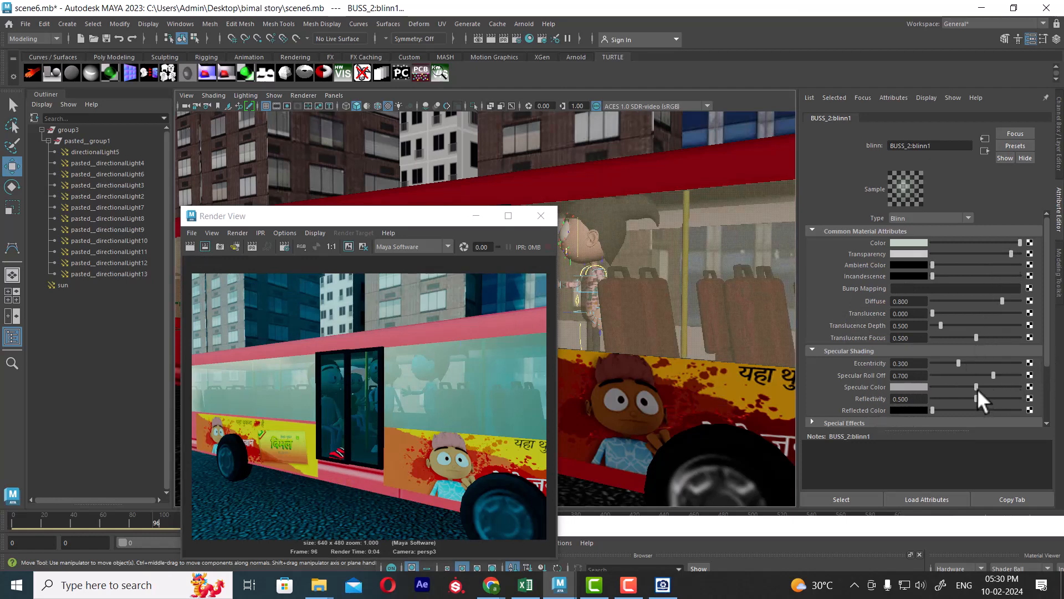
drag(977, 385, 997, 397)
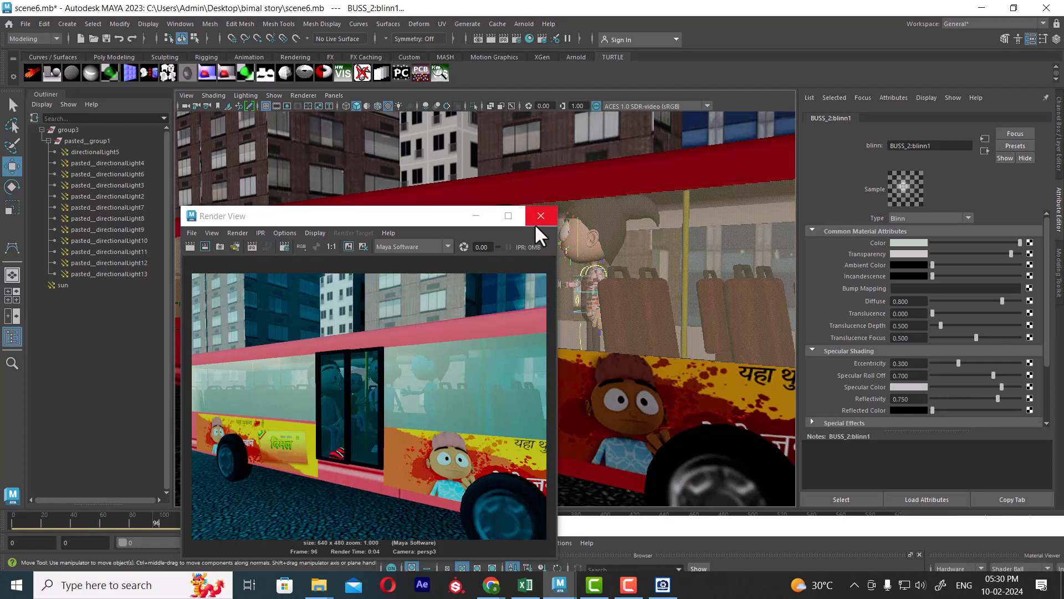
click(189, 246)
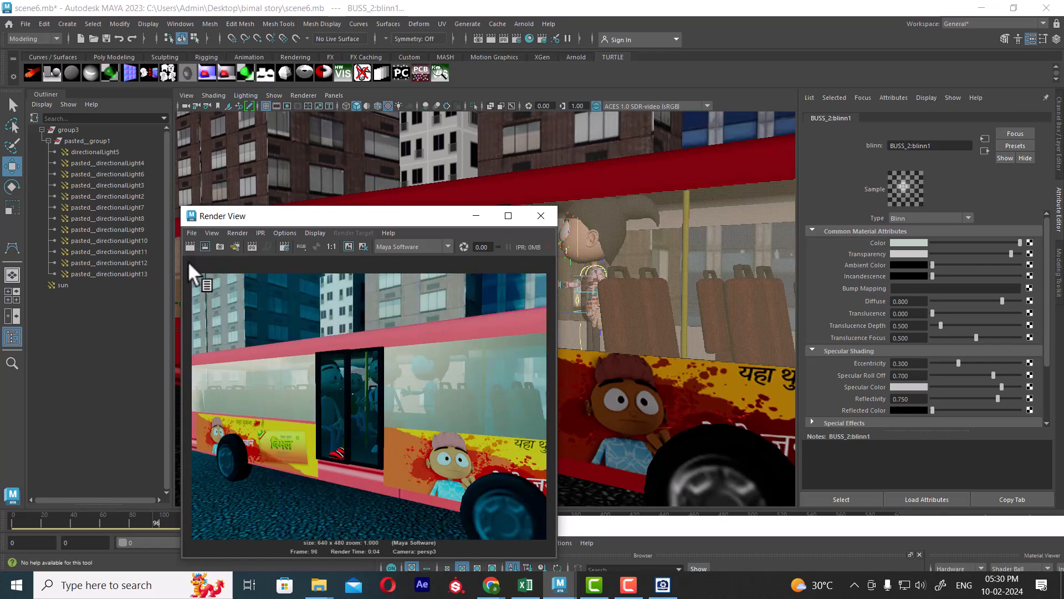
Step: Change the glass color to a neutral light grey with slightly more transparency, re-render the frame, and close the Render View
click(910, 242)
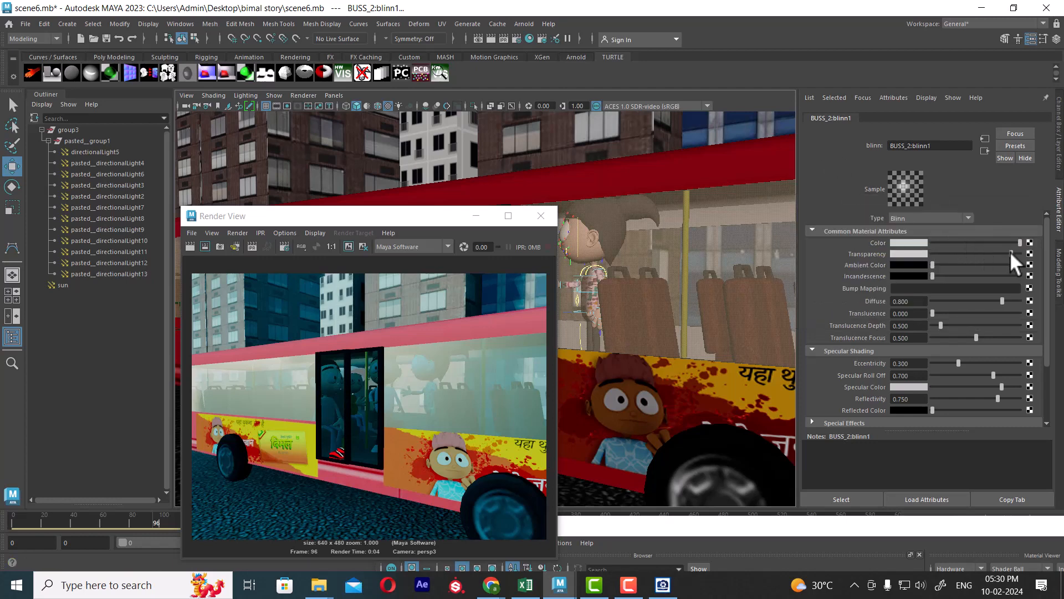
drag(1010, 252, 1013, 253)
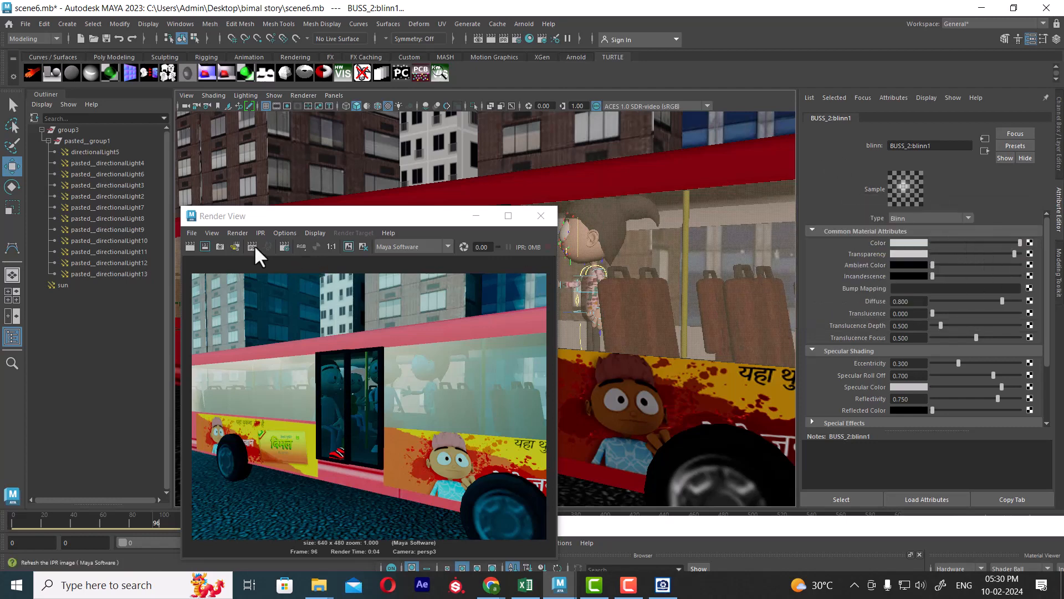
click(188, 245)
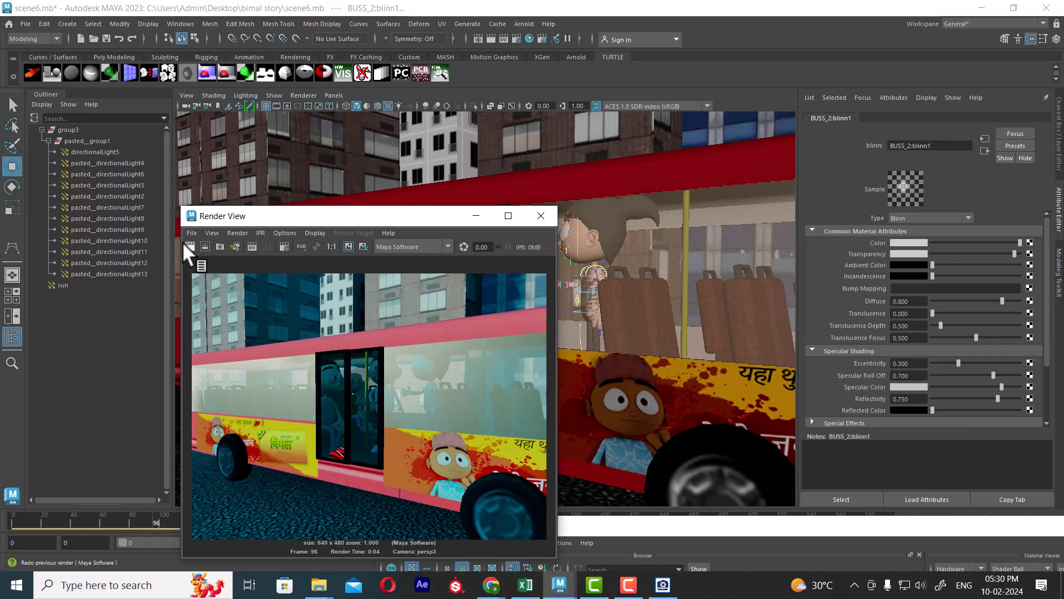
click(185, 245)
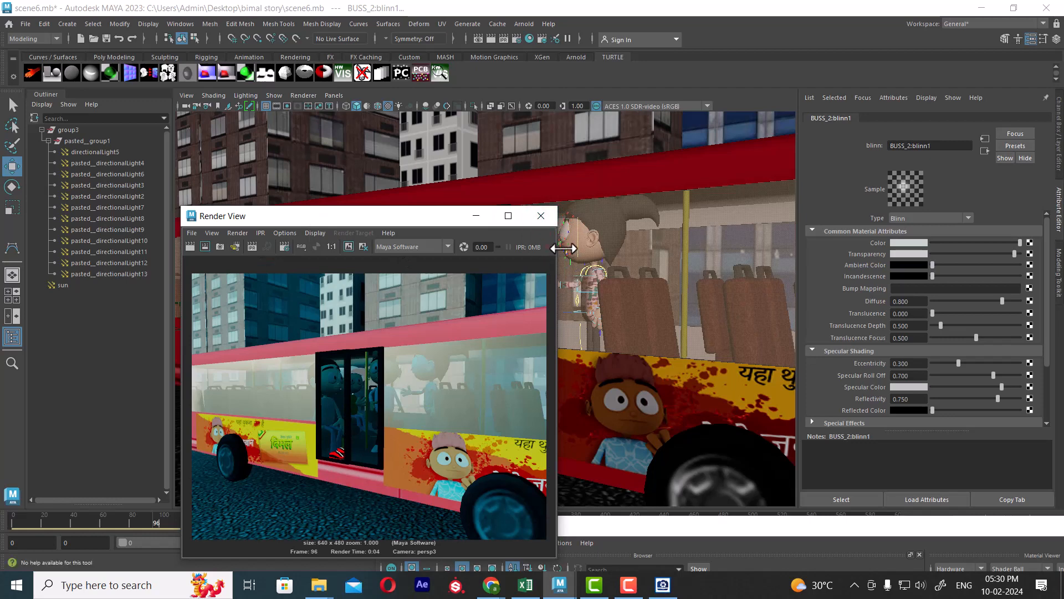
click(541, 216)
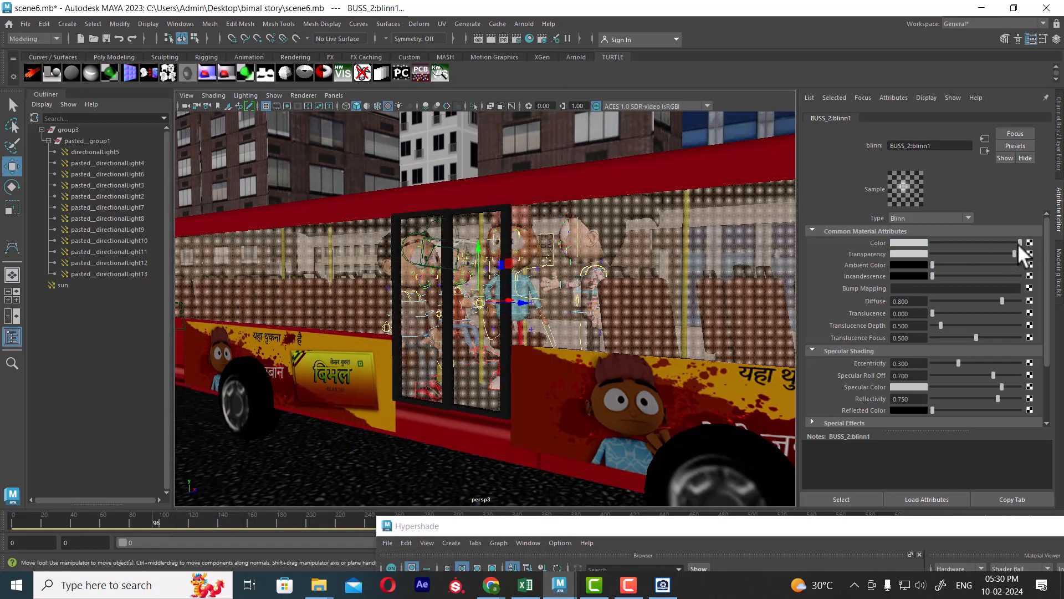
Step: Set the glass transparency to its maximum, render the current frame again, and minimize the Render View
drag(1016, 253, 1025, 253)
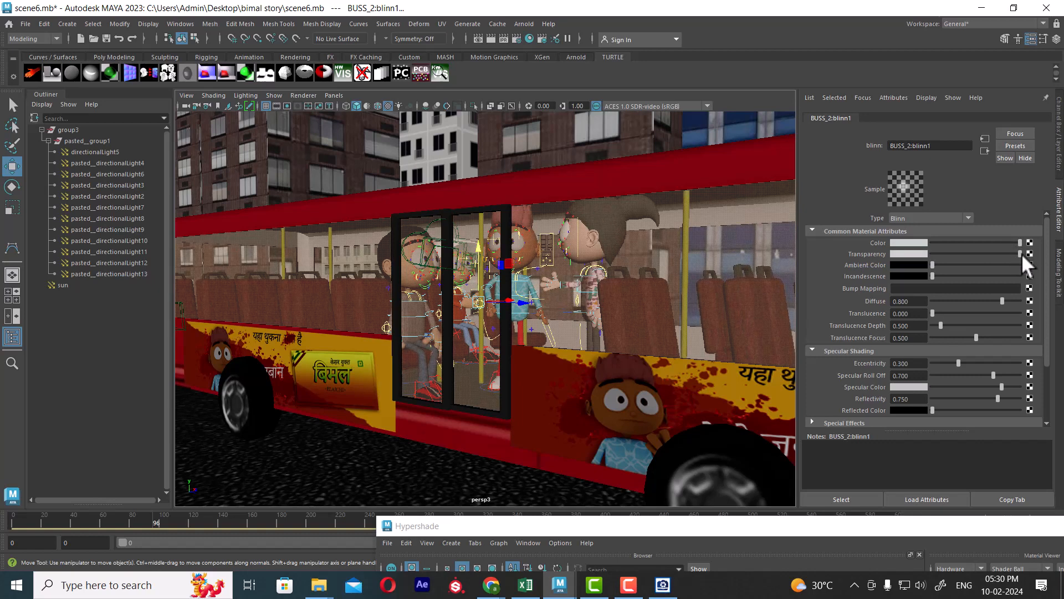
click(492, 38)
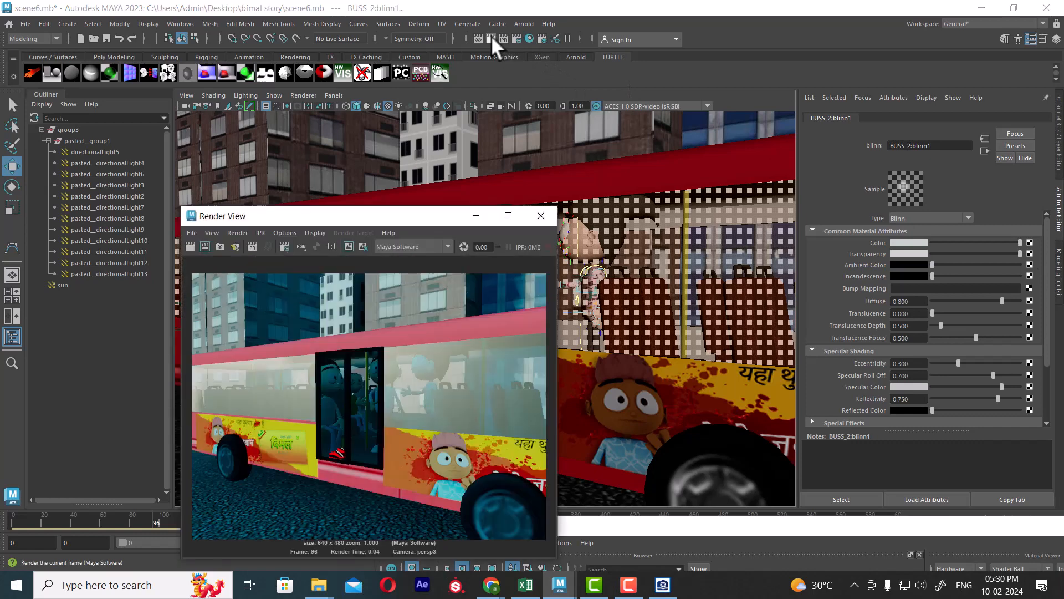
click(491, 37)
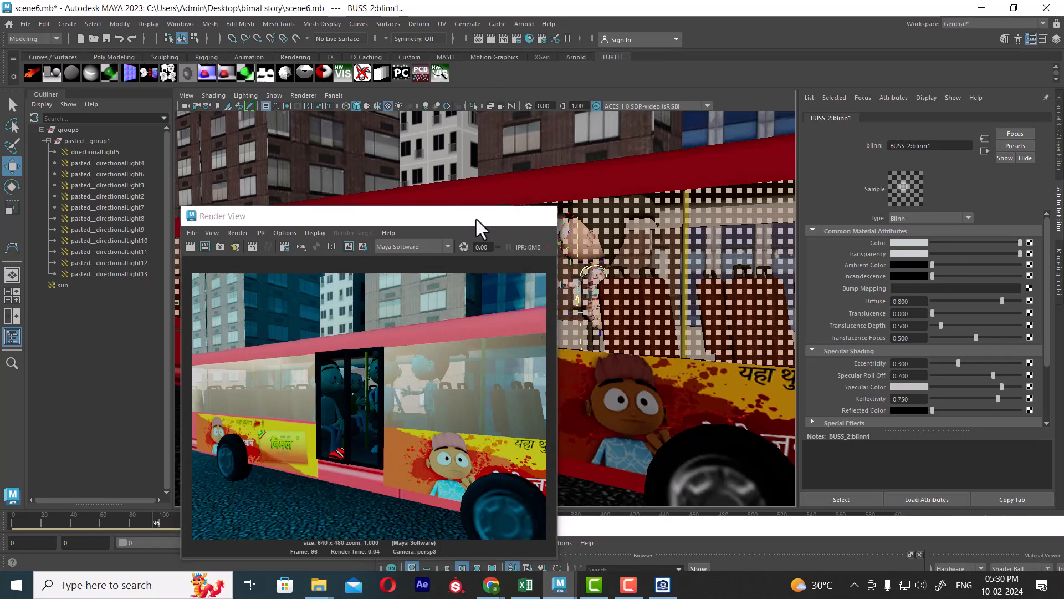
click(476, 216)
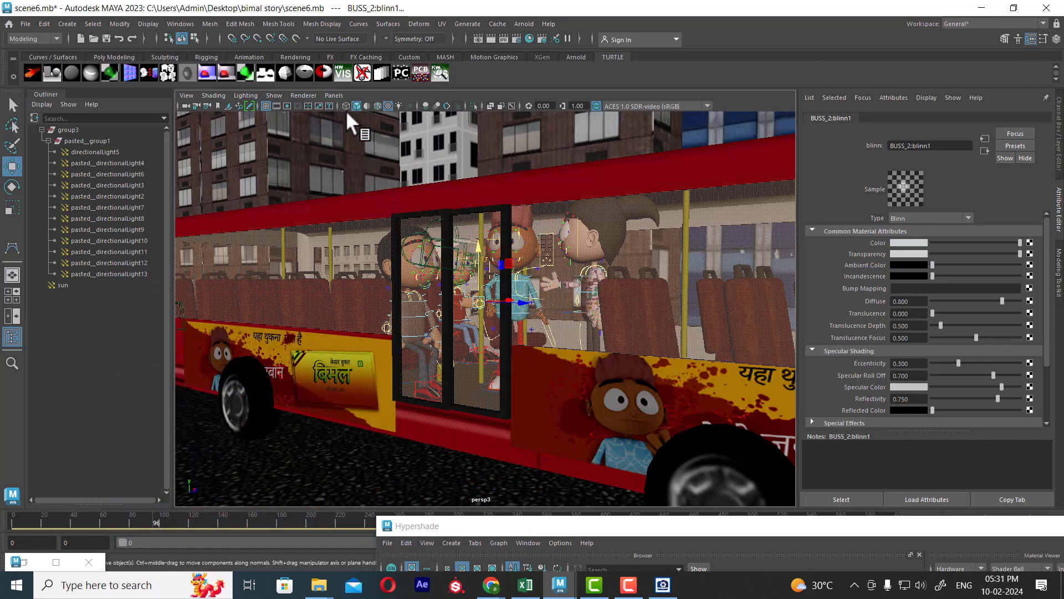
click(334, 95)
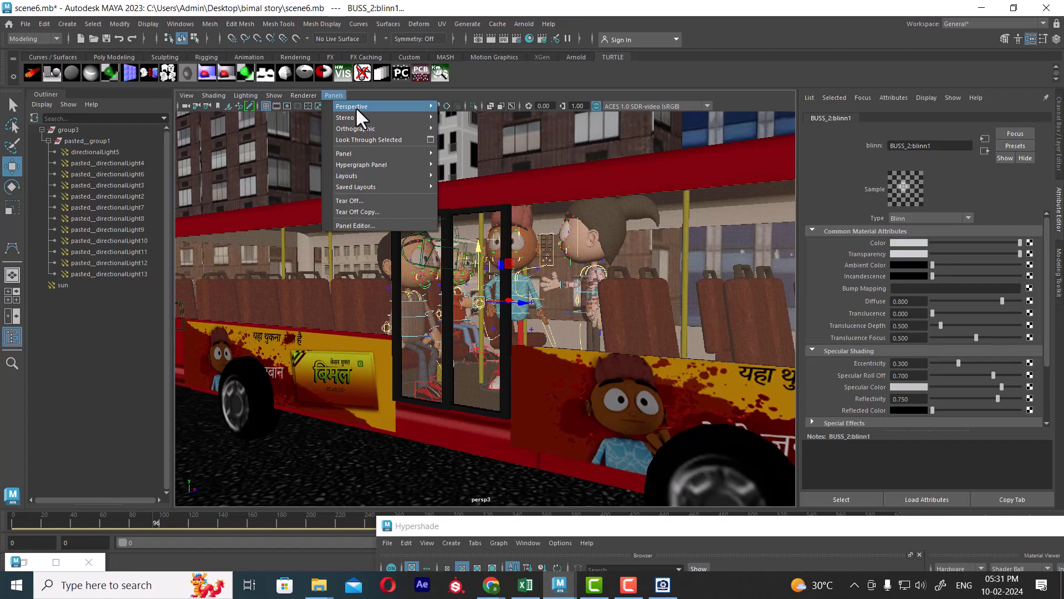
click(693, 197)
click(683, 275)
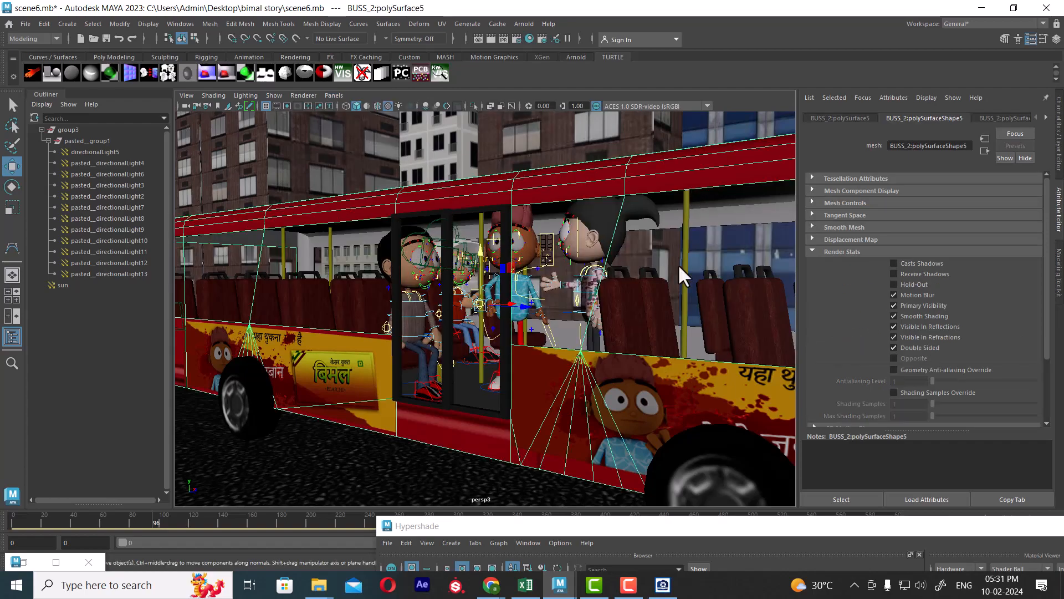
mouse_move(681, 268)
alt+mouse_down()
mouse_move(593, 282)
mouse_move(560, 256)
mouse_move(548, 280)
mouse_move(425, 274)
mouse_move(690, 275)
alt+mouse_up()
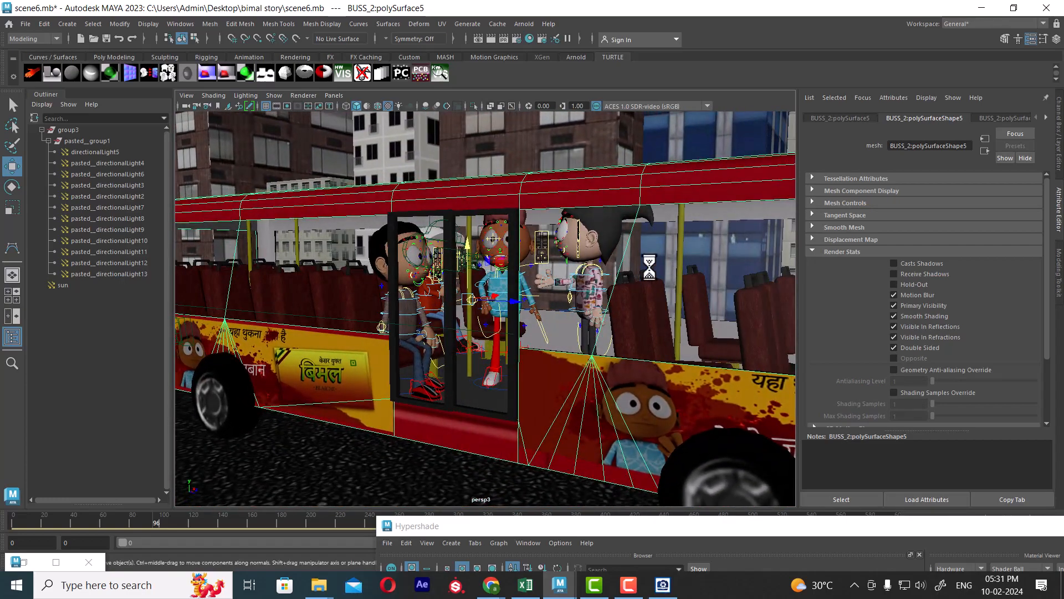
click(334, 95)
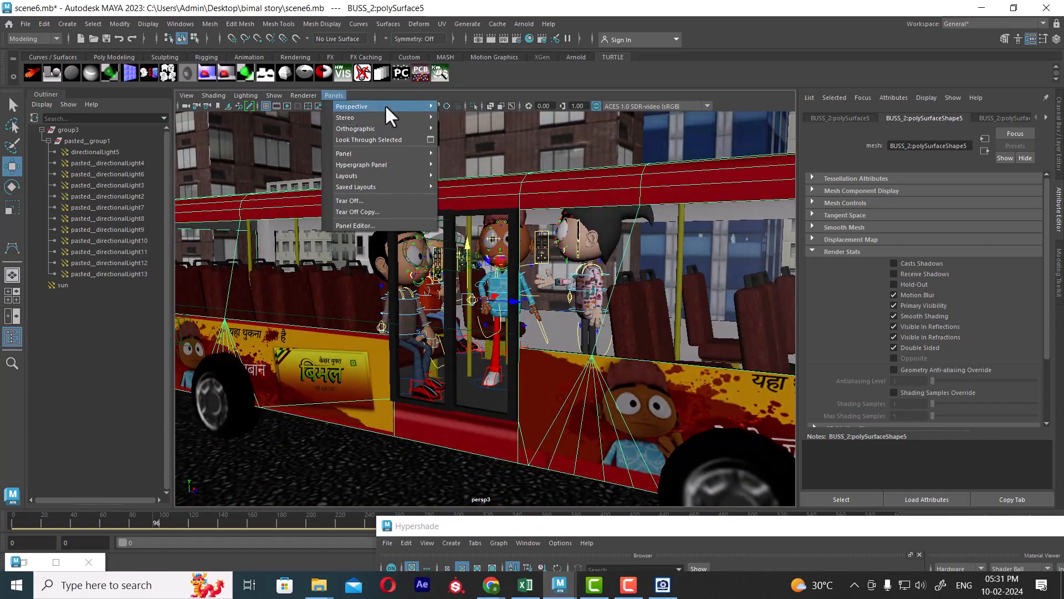
click(441, 476)
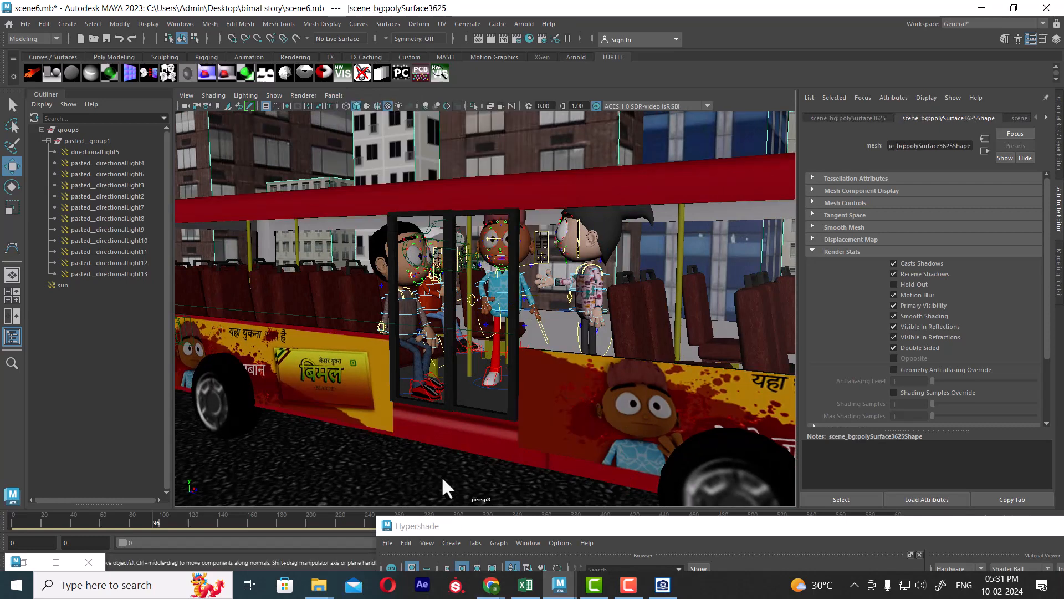
Step: Show the persp3 and main camera views side by side and close the Hypershade window
key(space)
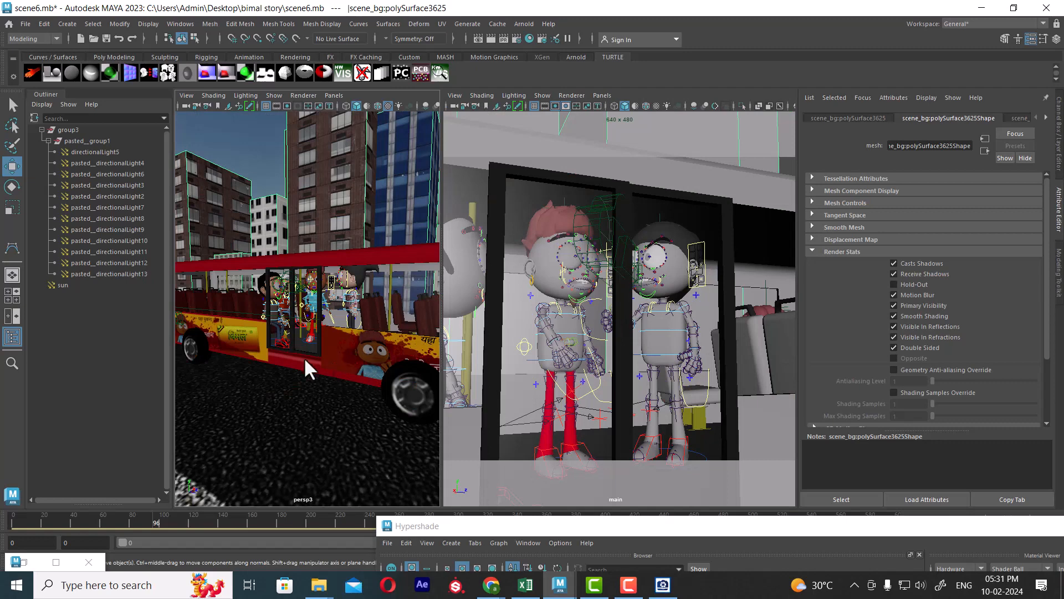
alt+drag(304, 357, 340, 361)
mouse_move(345, 309)
alt+mouse_down()
mouse_move(317, 306)
mouse_move(338, 302)
alt+mouse_up()
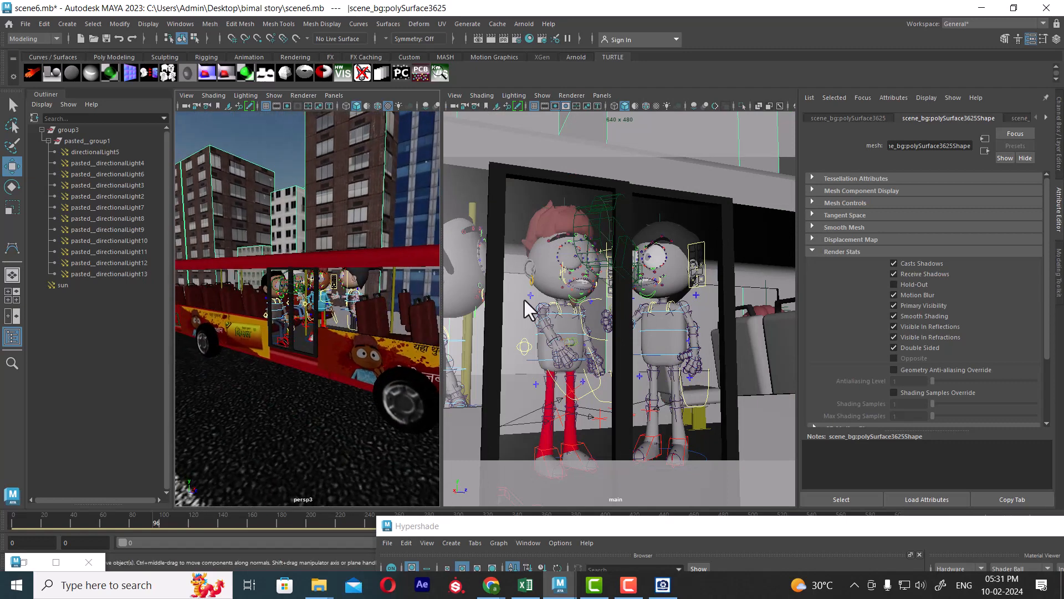
alt+drag(361, 324, 381, 324)
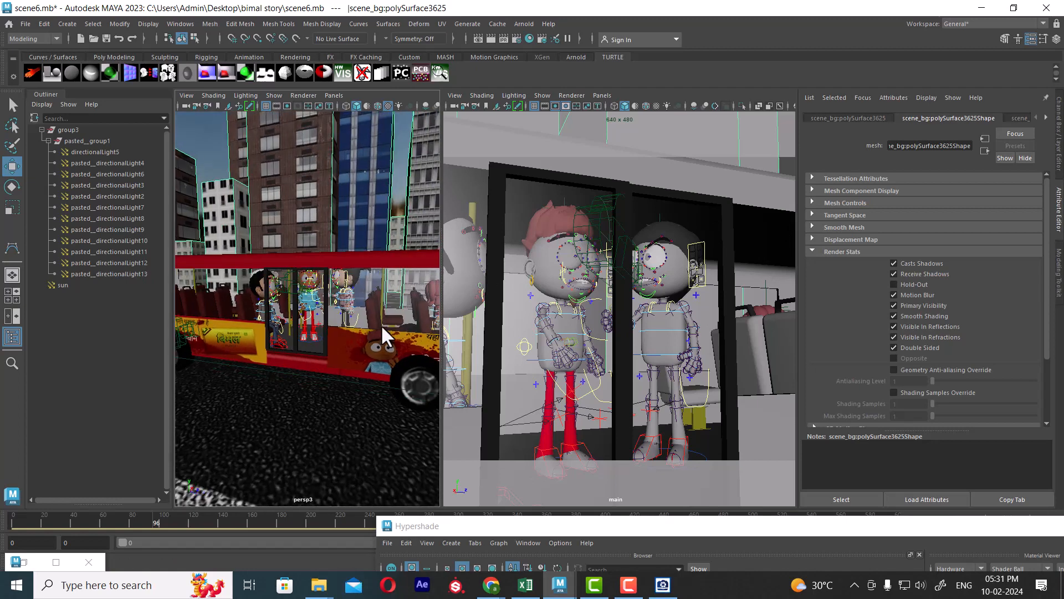
drag(1006, 521, 837, 519)
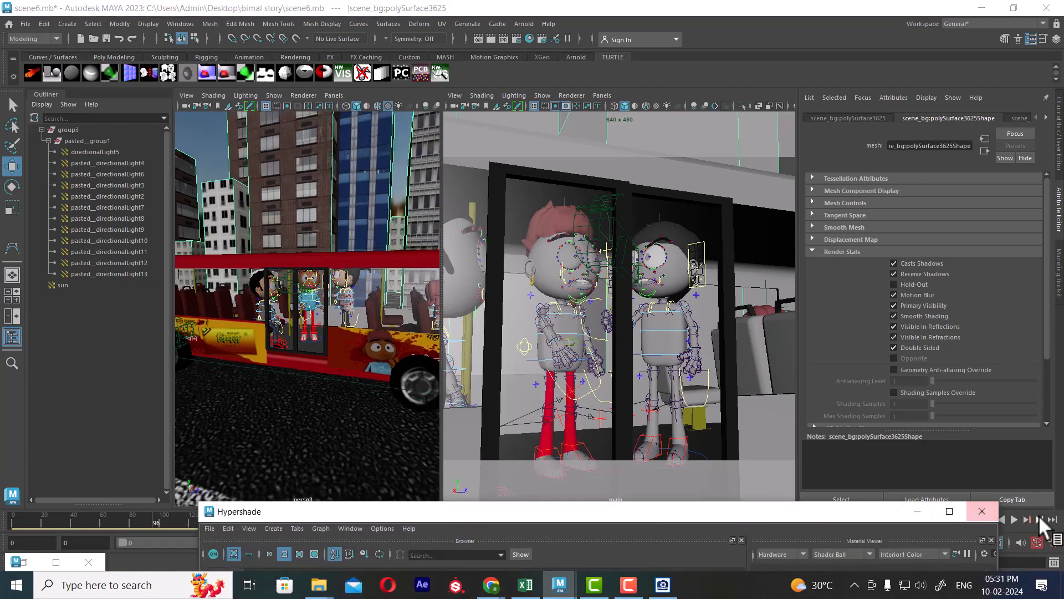
click(984, 511)
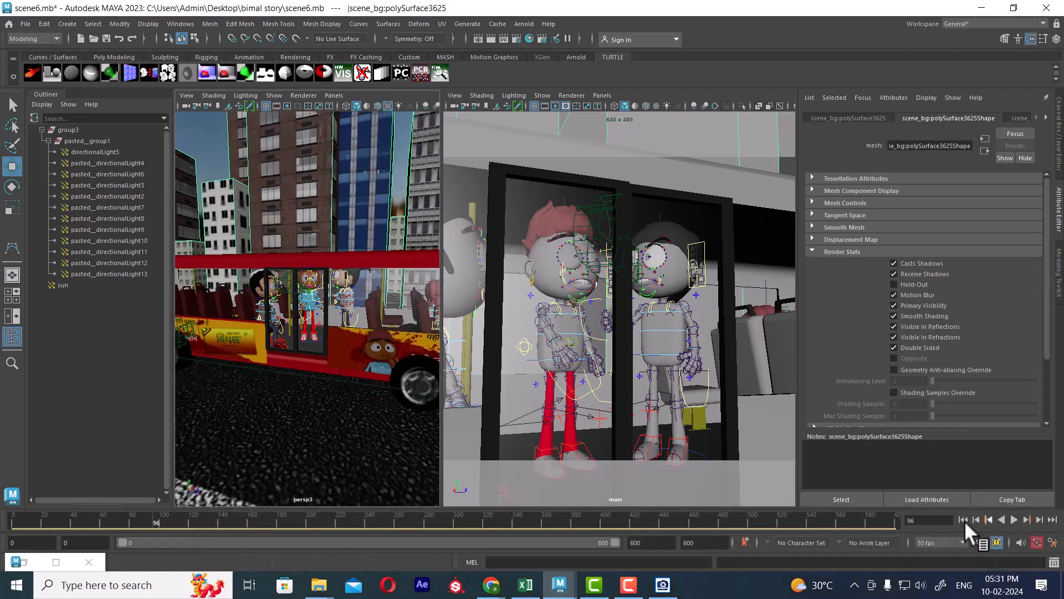
Step: Rewind the timeline to frame 0, play the animation to review the main camera shot, and stop at frame 139
click(965, 520)
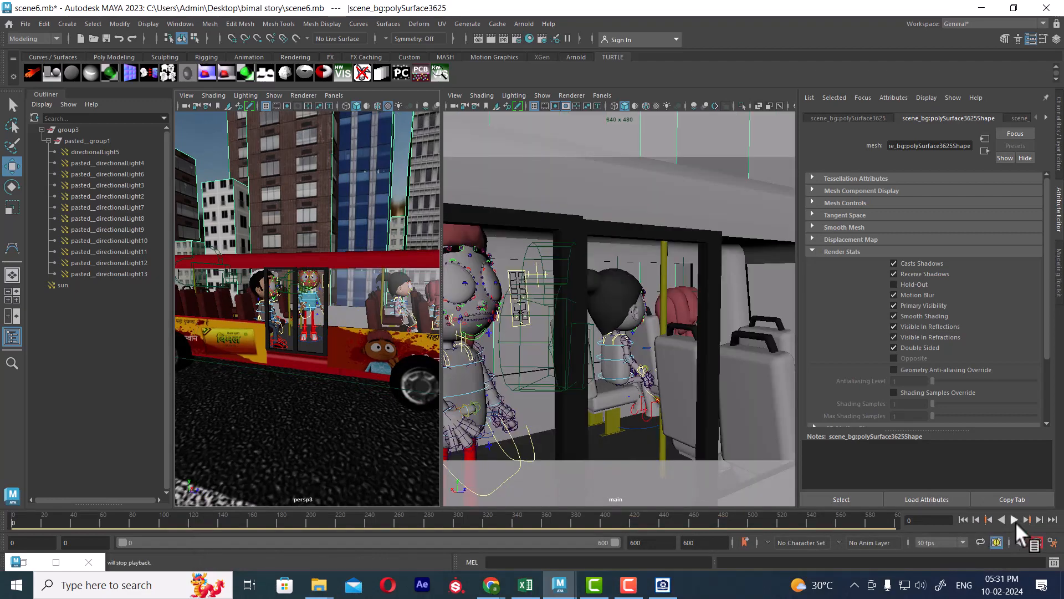
click(1015, 519)
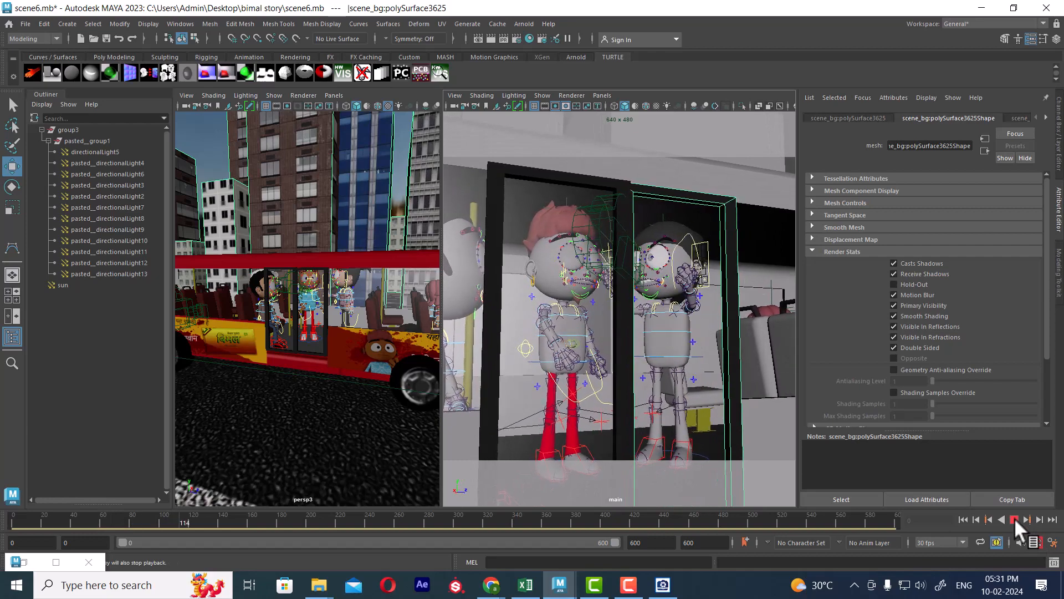
click(1015, 519)
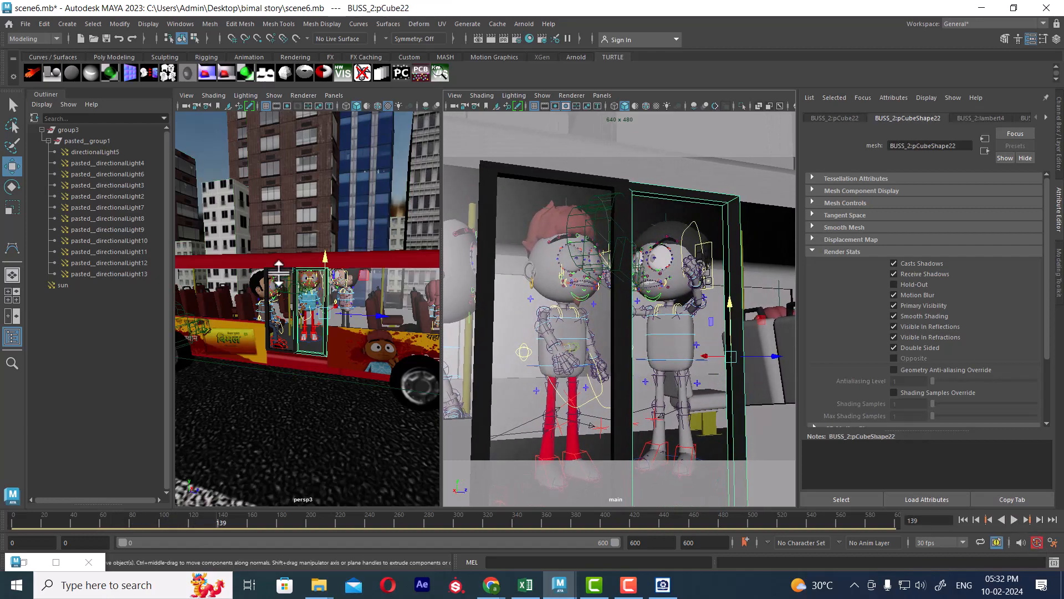
Step: Turn on textured shading in the main camera view and hide its NURBS curves
alt+drag(373, 323, 373, 348)
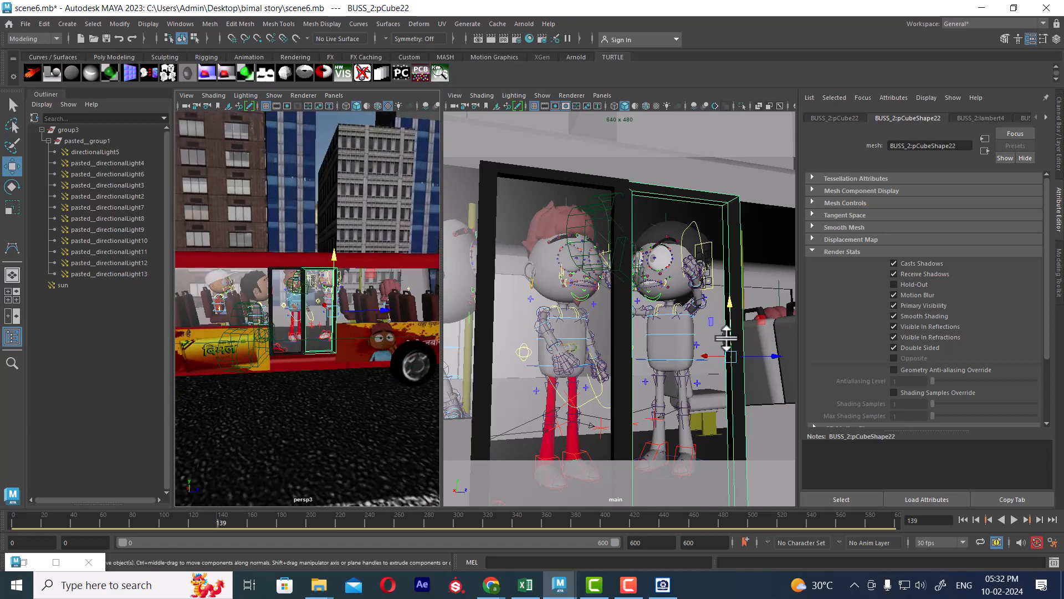
key(6)
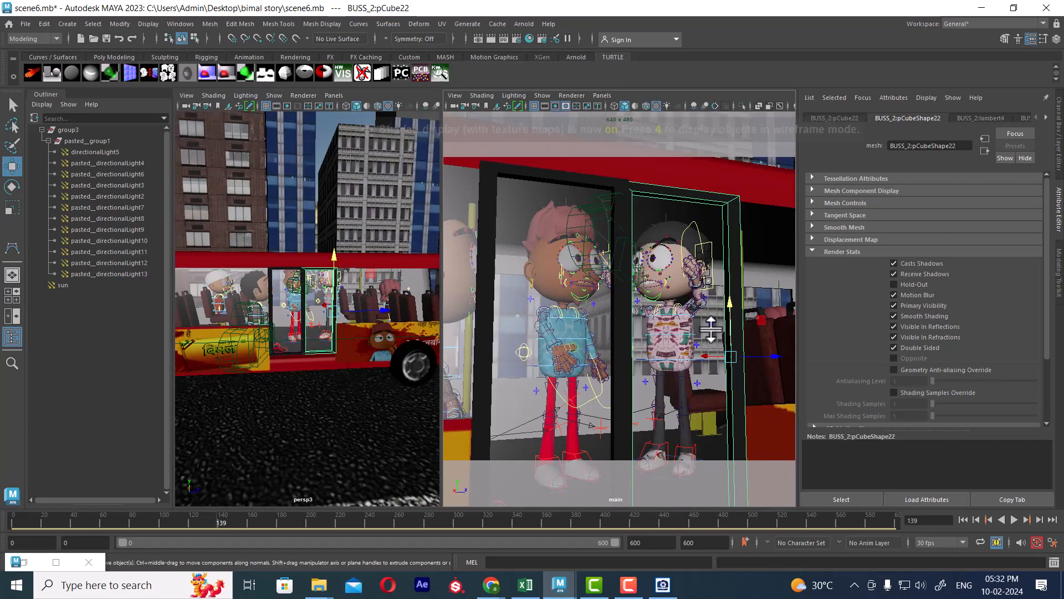
click(542, 96)
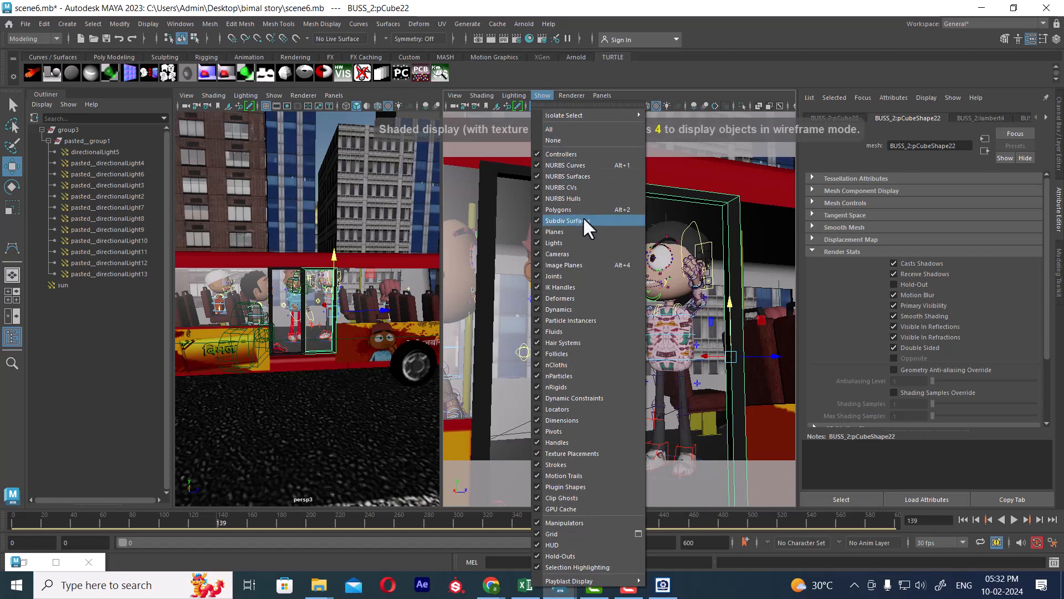
click(591, 165)
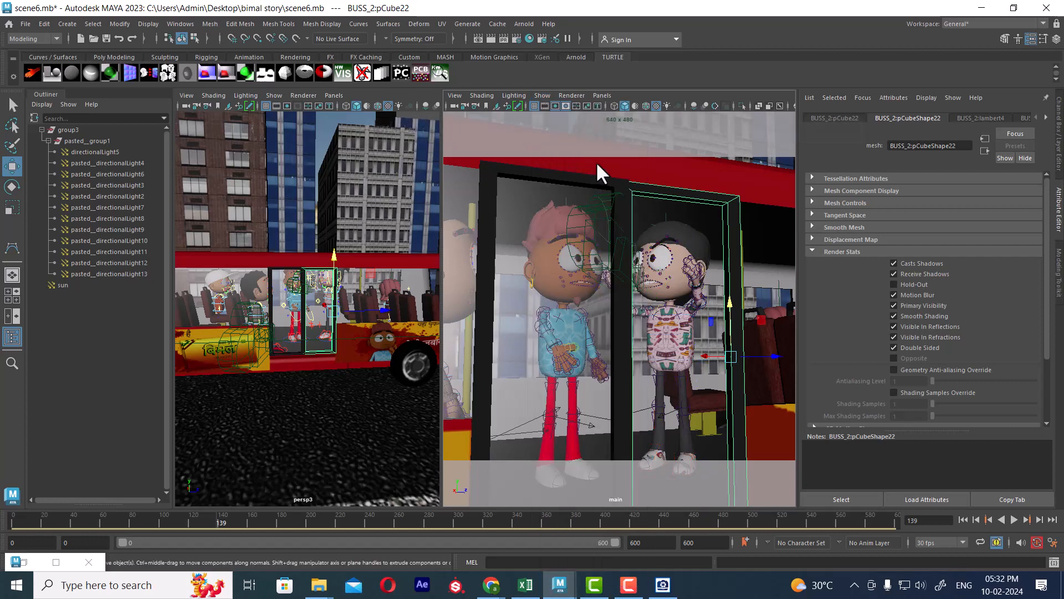
Step: Show the persp3 view in wireframe and enlarge both views to full screen, framing the whole bus
mouse_move(382, 391)
alt+mouse_down()
mouse_move(347, 372)
mouse_move(370, 375)
alt+mouse_up()
key(4)
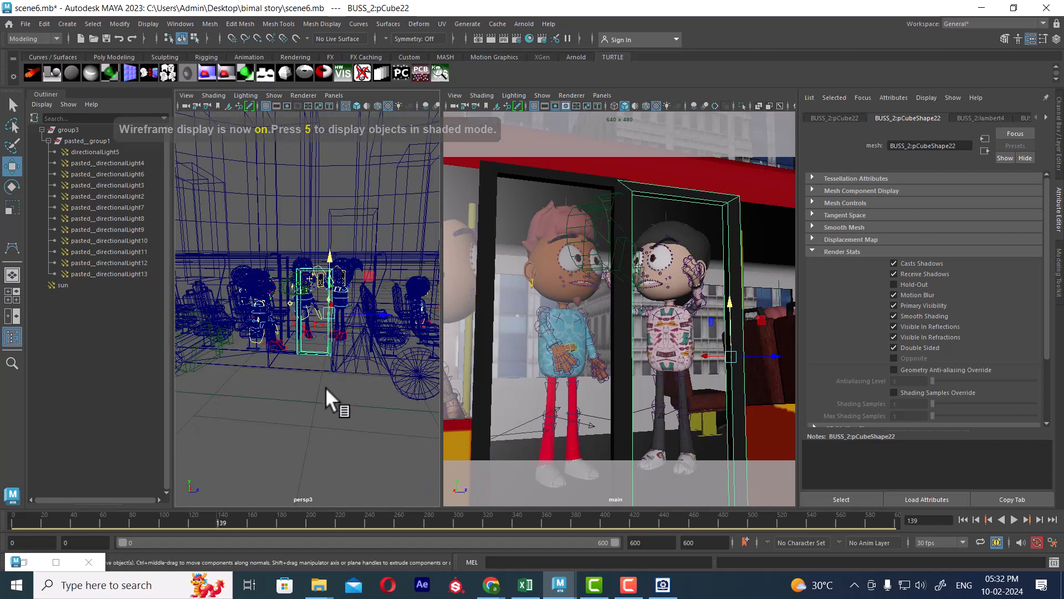
key(ctrl+space)
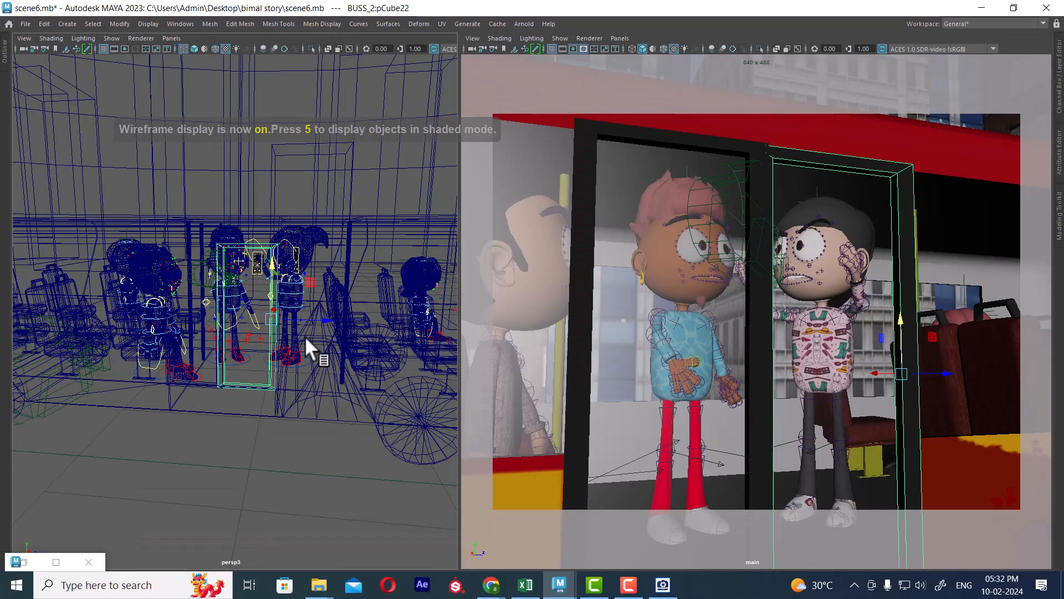
scroll(271, 374, down, 3)
alt+drag(272, 381, 293, 360)
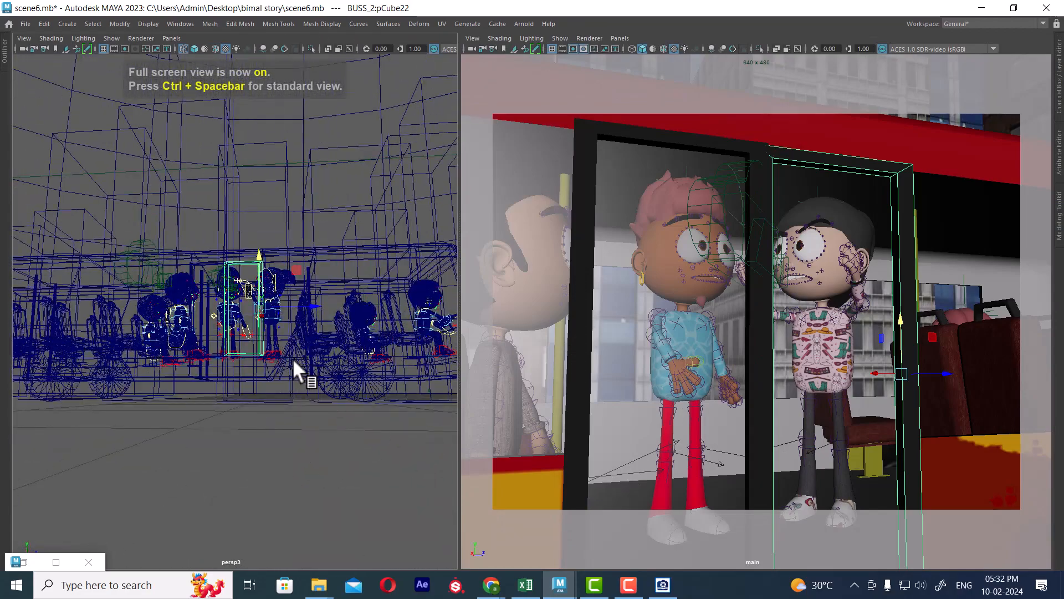
alt+drag(300, 403, 287, 388)
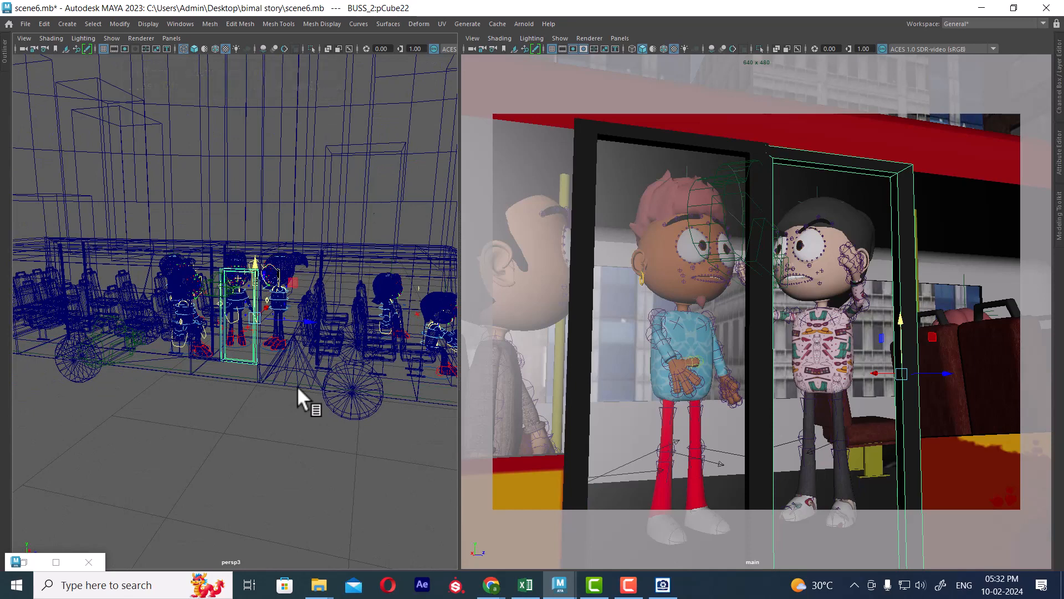
alt+drag(204, 325, 200, 327)
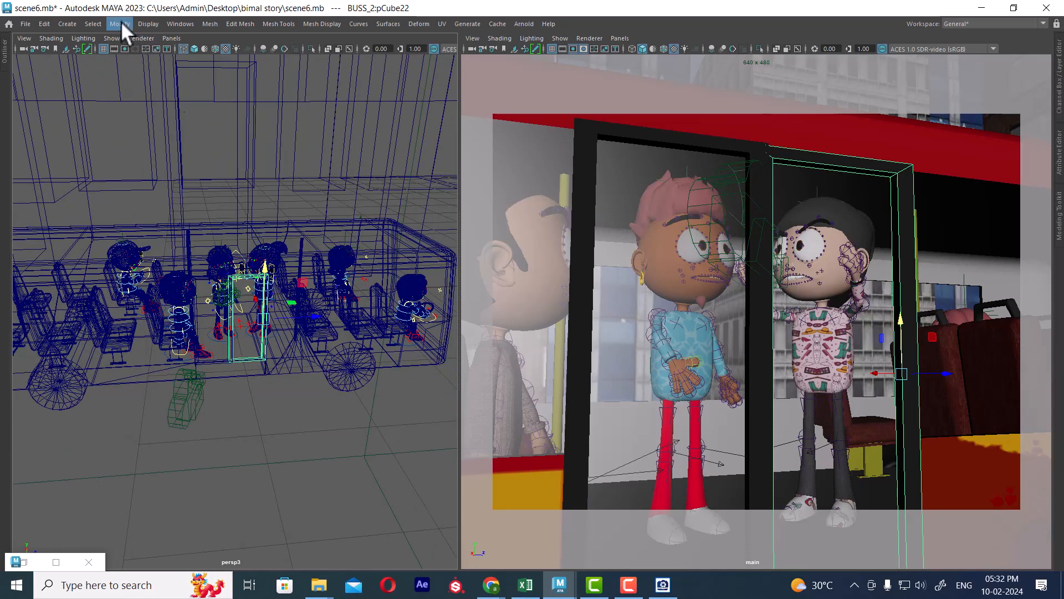
Step: Create a new directional light and scale up its icon so it can be handled beside the bus
click(64, 25)
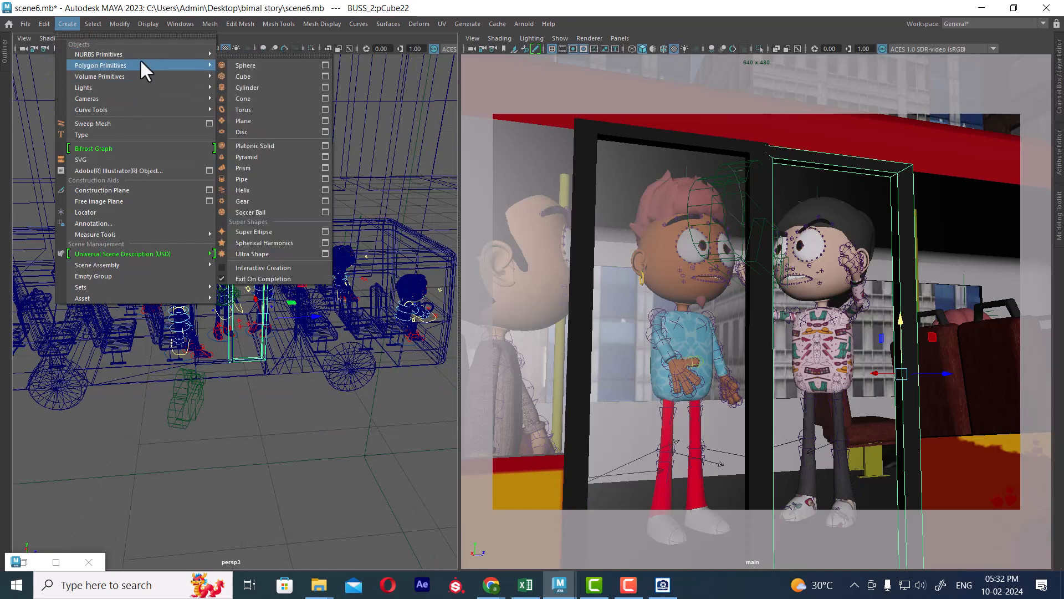
mouse_move(122, 88)
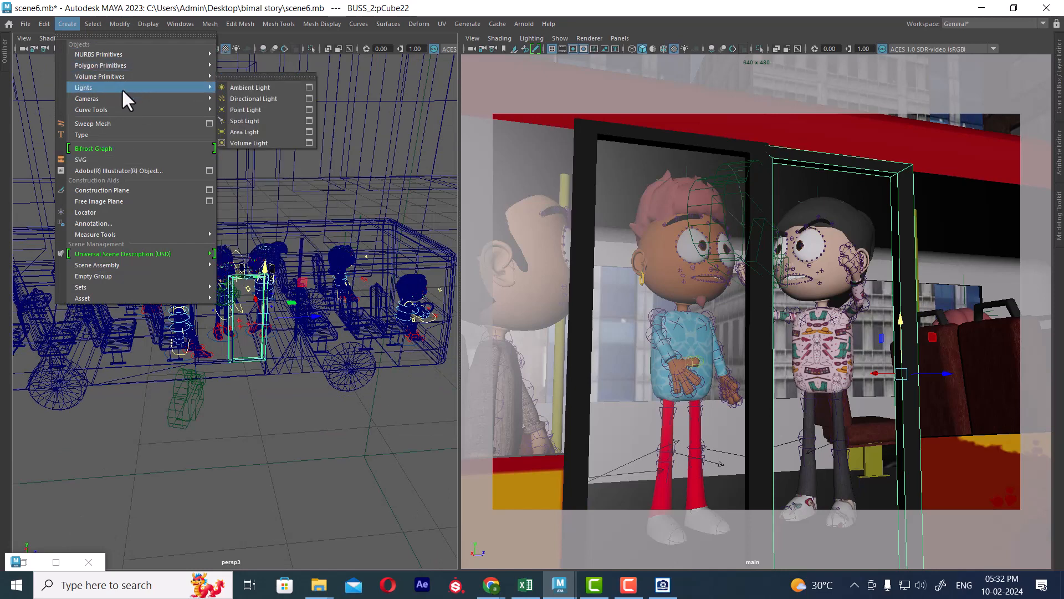
click(263, 97)
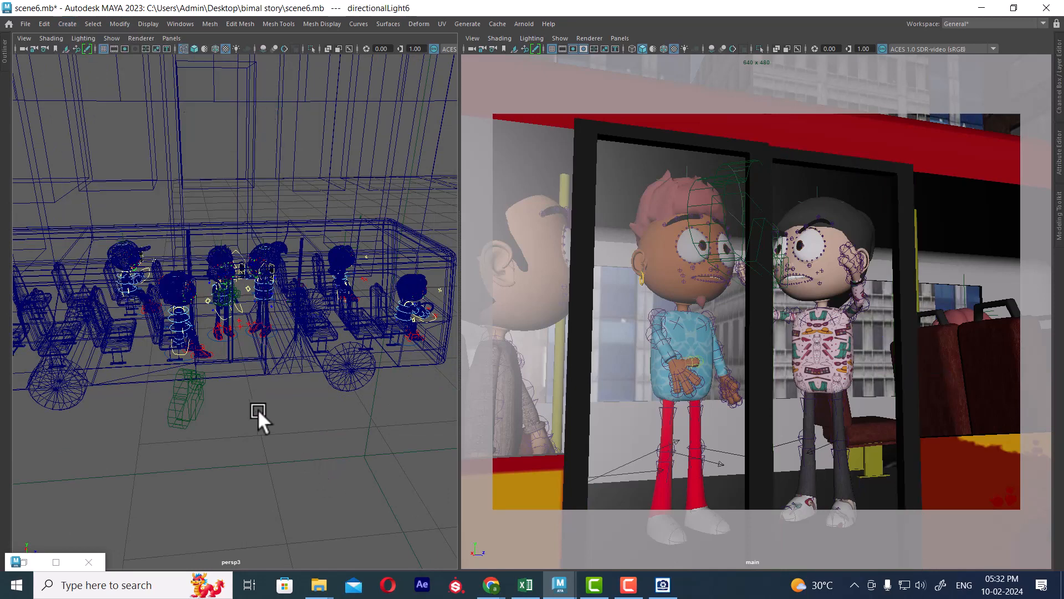
scroll(267, 408, down, 6)
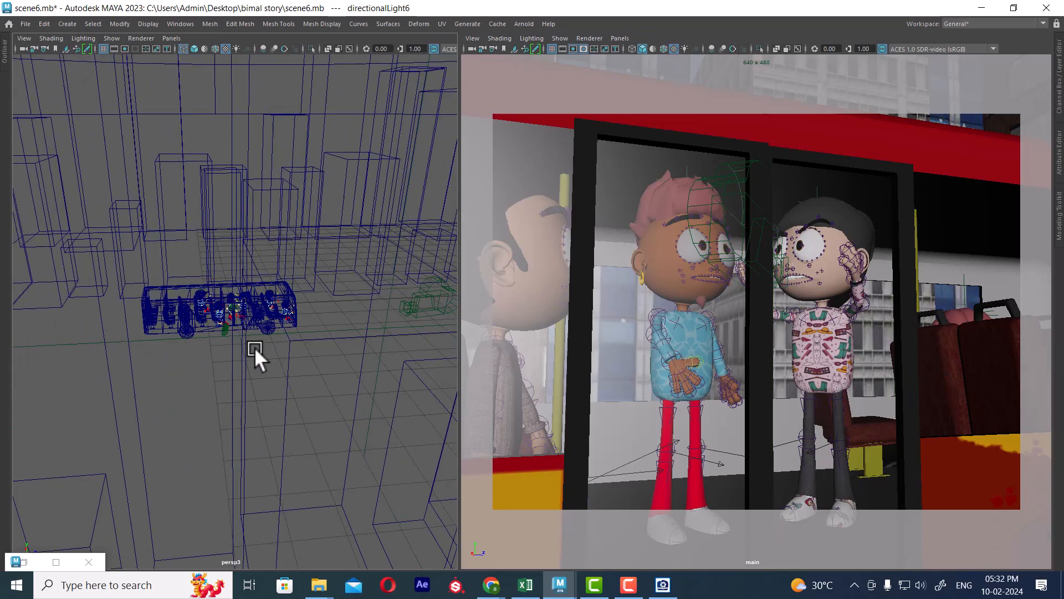
scroll(194, 332, down, 3)
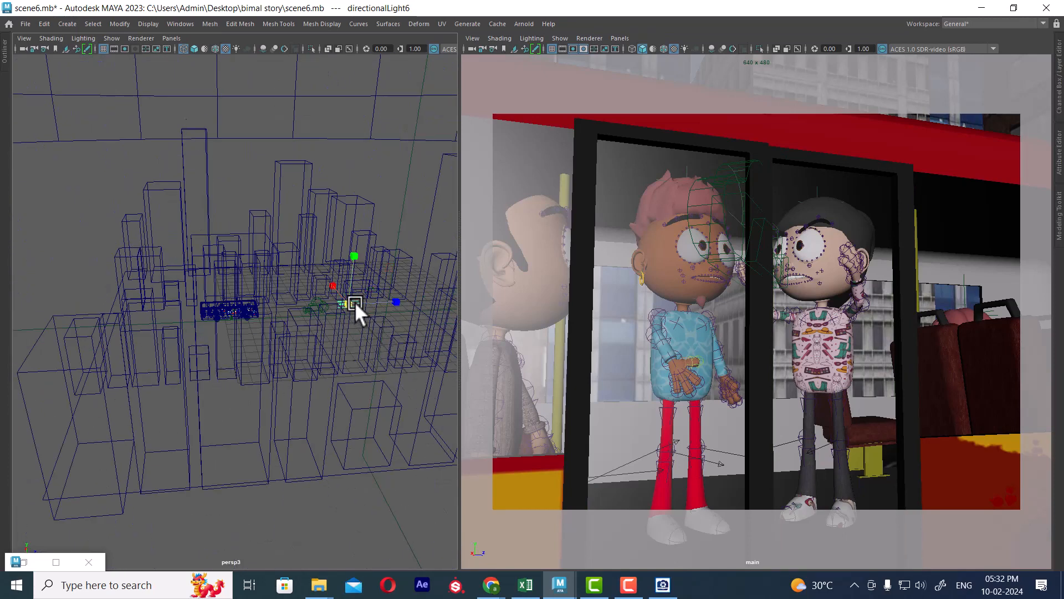
drag(355, 301, 364, 302)
key(w)
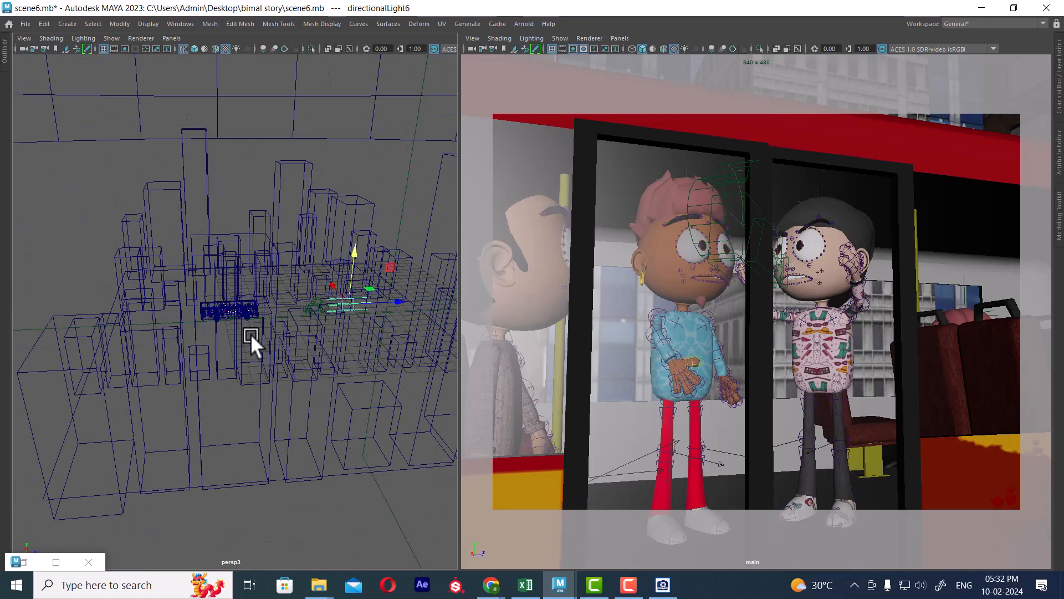
Step: Move the new directional light along its Z axis closer to the bus
alt+right_drag(251, 333, 363, 427)
alt+middle_drag(363, 427, 249, 398)
alt+right_drag(249, 398, 209, 303)
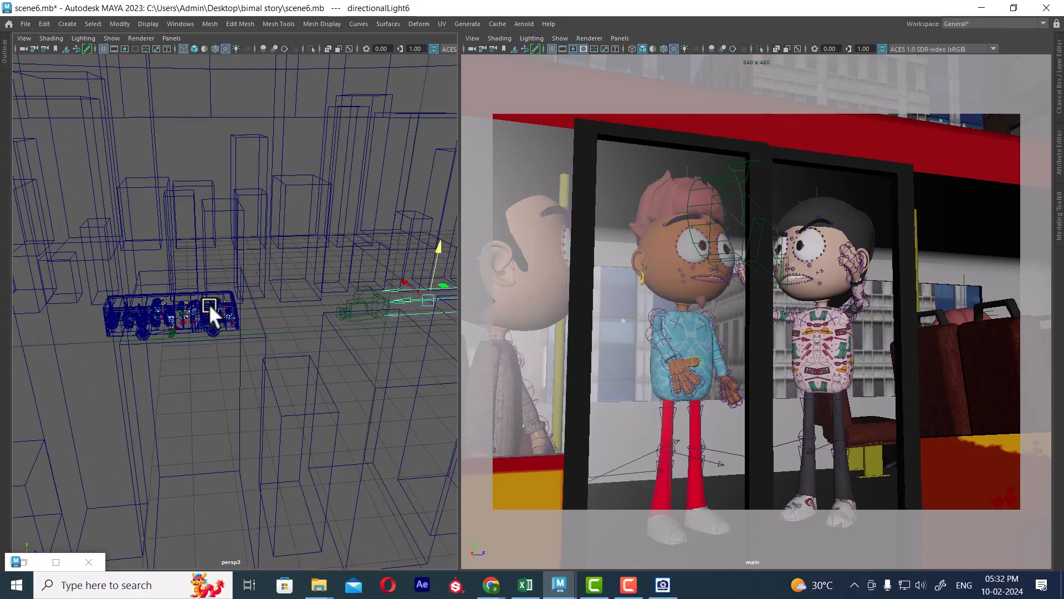
alt+drag(209, 304, 270, 398)
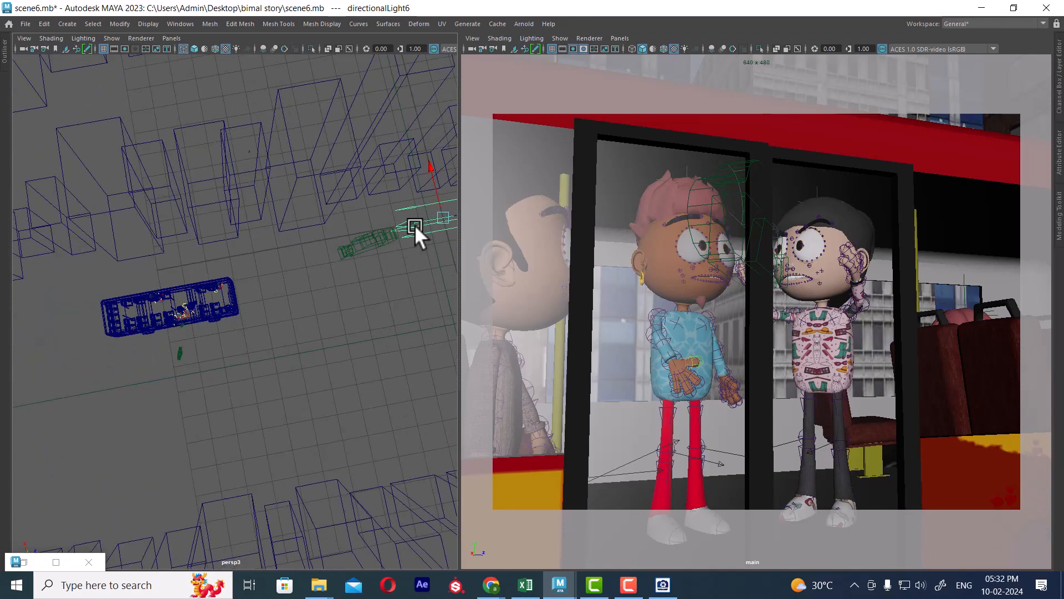
alt+drag(215, 298, 216, 275)
alt+right_drag(217, 274, 275, 358)
alt+middle_drag(308, 324, 251, 315)
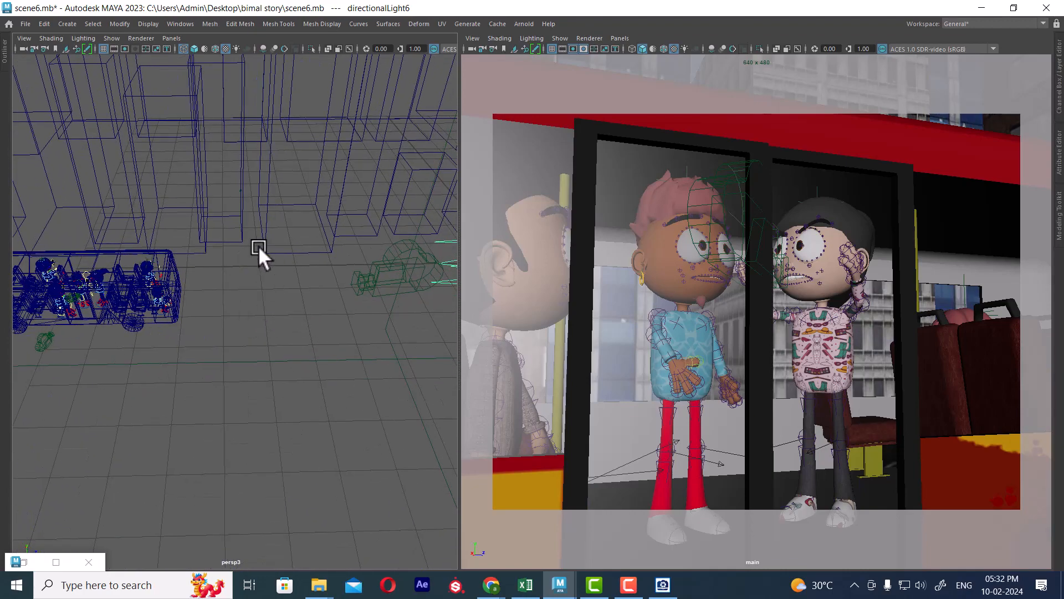
alt+drag(257, 255, 327, 316)
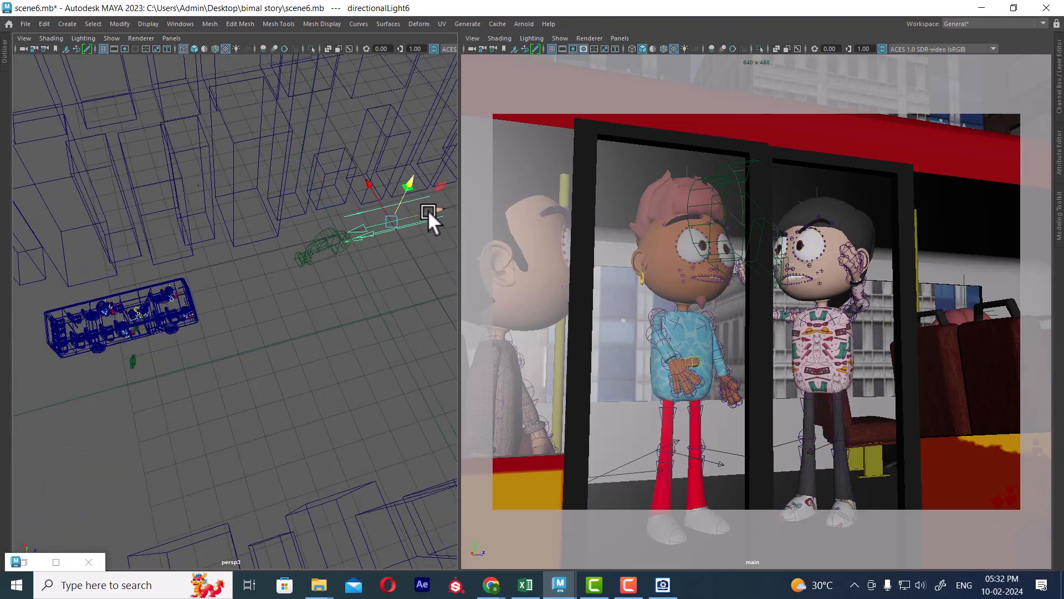
drag(429, 218, 291, 247)
alt+drag(250, 334, 195, 320)
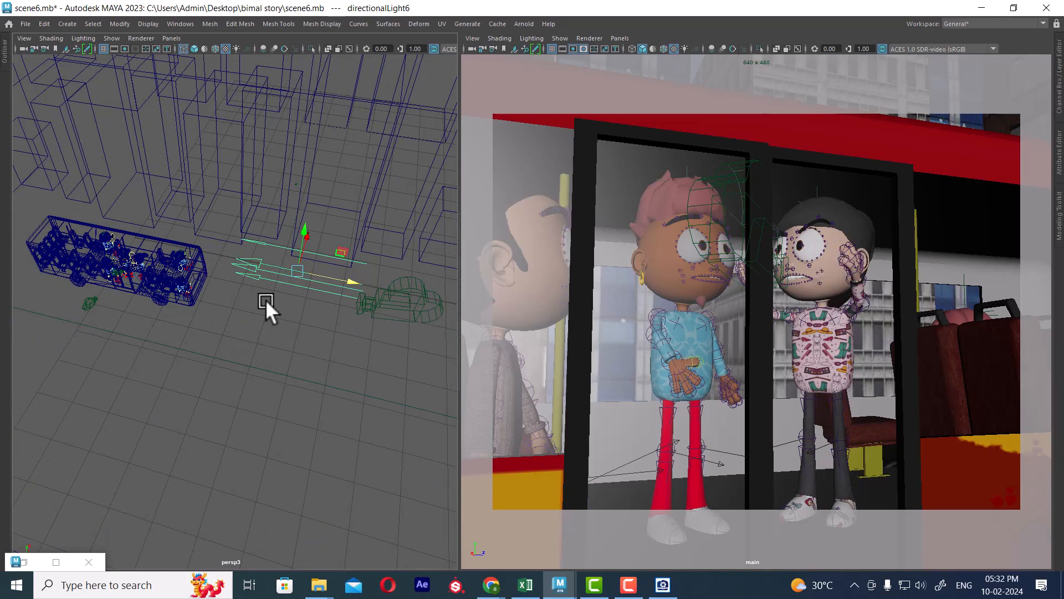
alt+drag(265, 300, 214, 286)
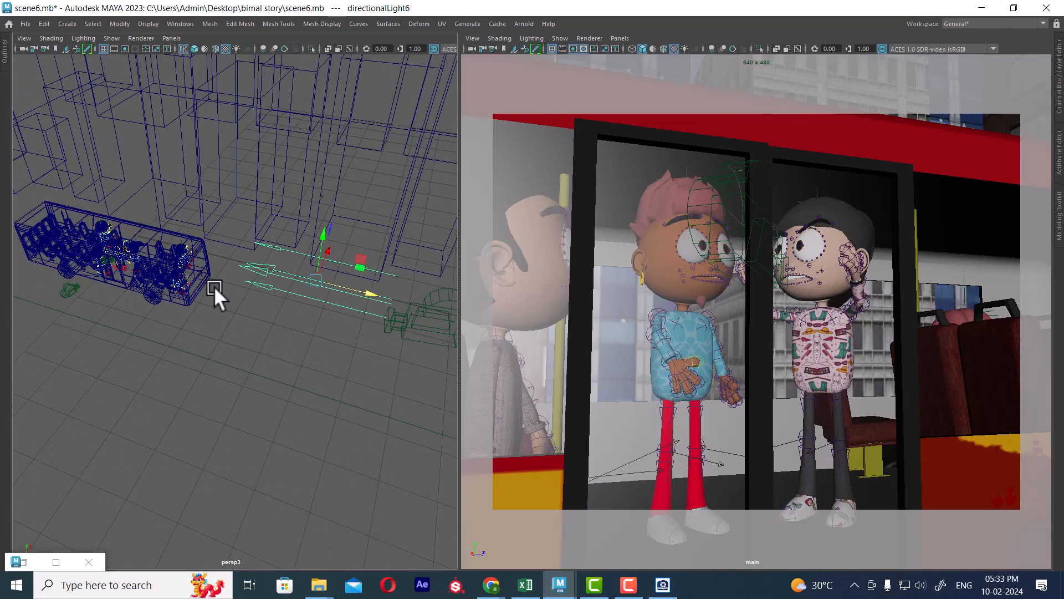
Step: Turn off Illuminates by Default for the new directional light and tilt it down towards the bus
key(ctrl+a)
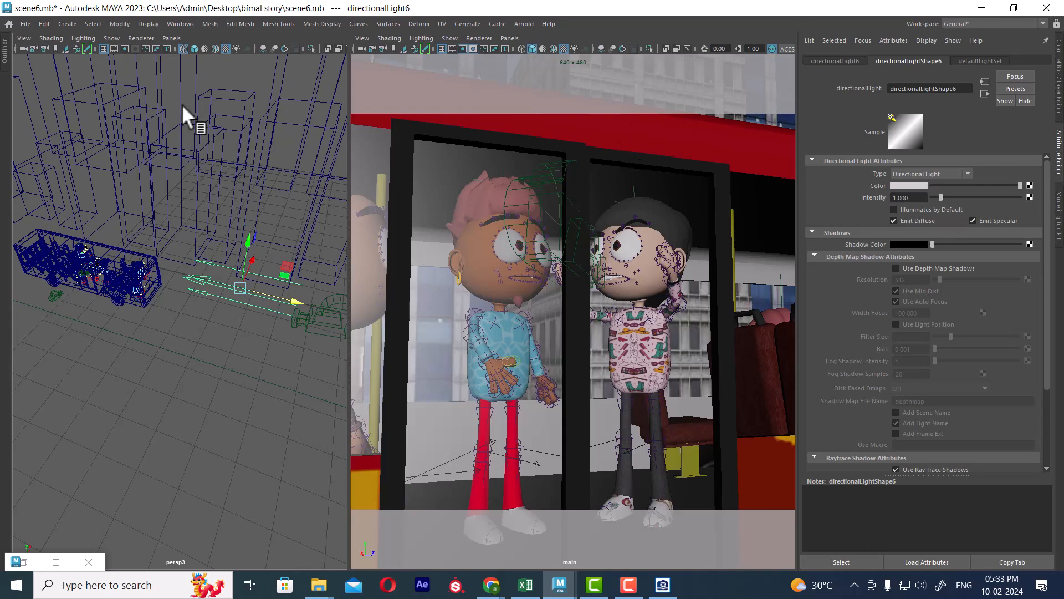
alt+drag(234, 295, 250, 252)
key(e)
key(w)
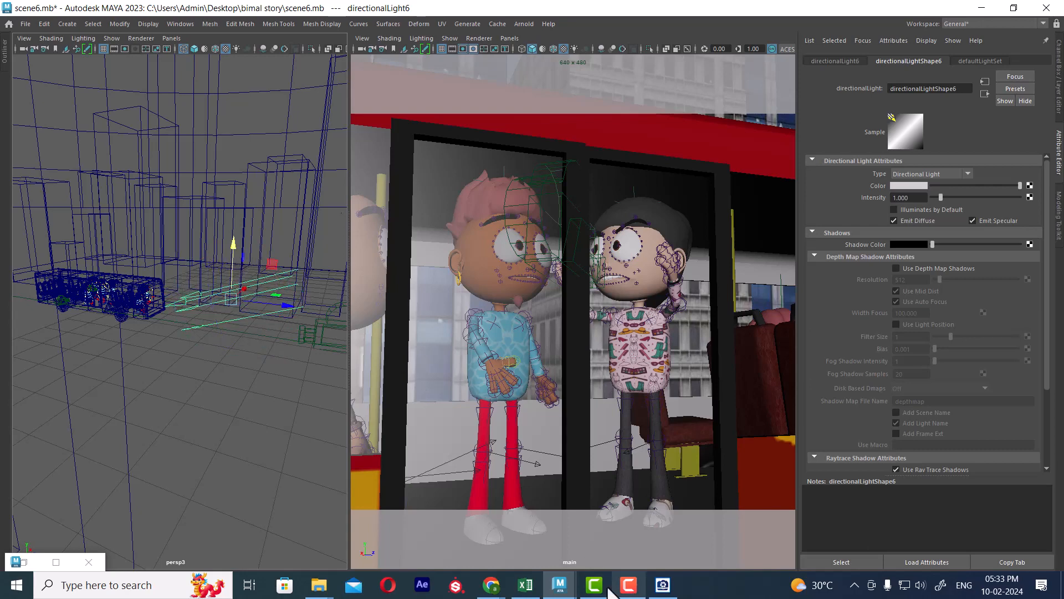
Step: Switch to the other Maya window with the day light scene and start a new scene without saving the changes
mouse_move(560, 585)
click(614, 527)
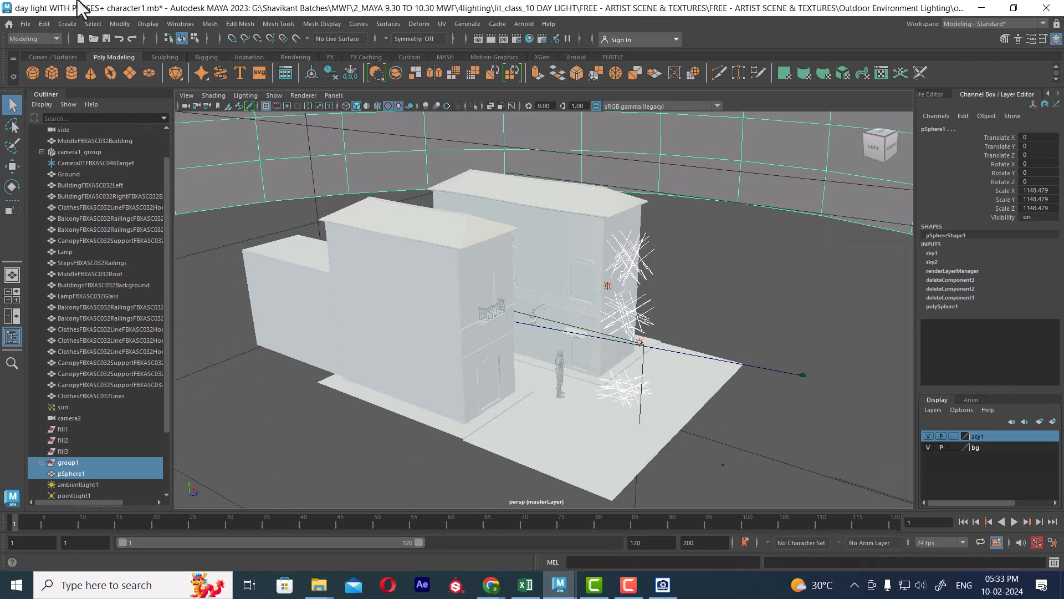
click(22, 24)
click(66, 48)
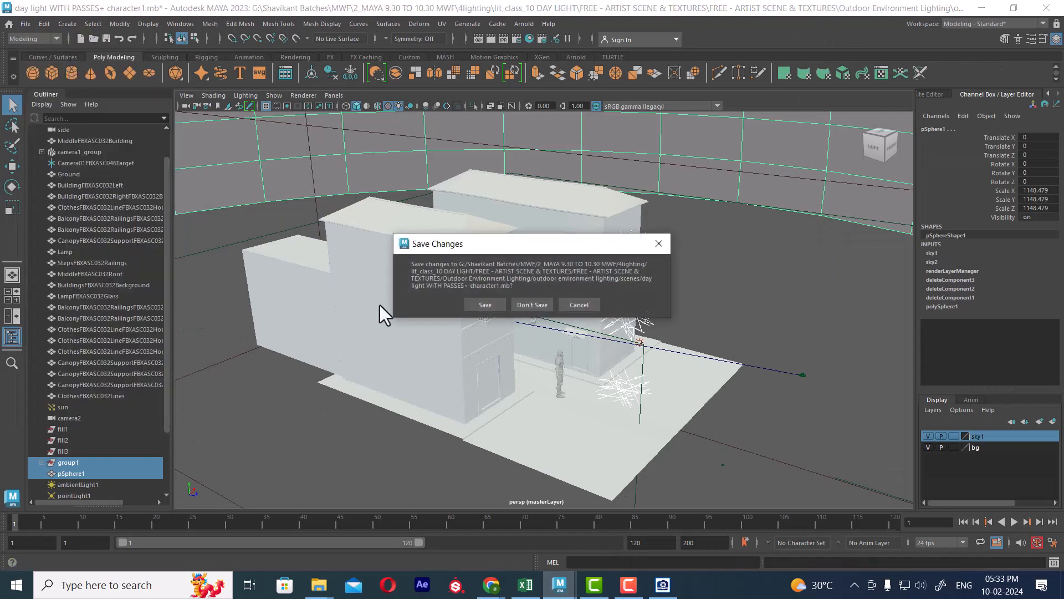
click(533, 305)
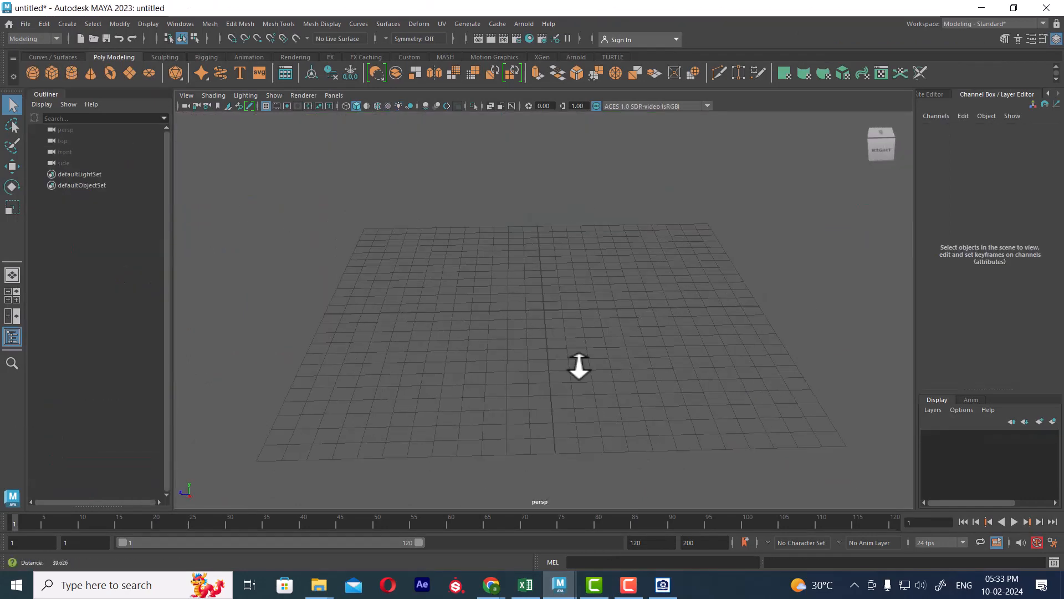
Step: Create a polygon sphere at the centre of the grid and deselect it
shift+right_drag(604, 310, 666, 310)
scroll(630, 375, up, 3)
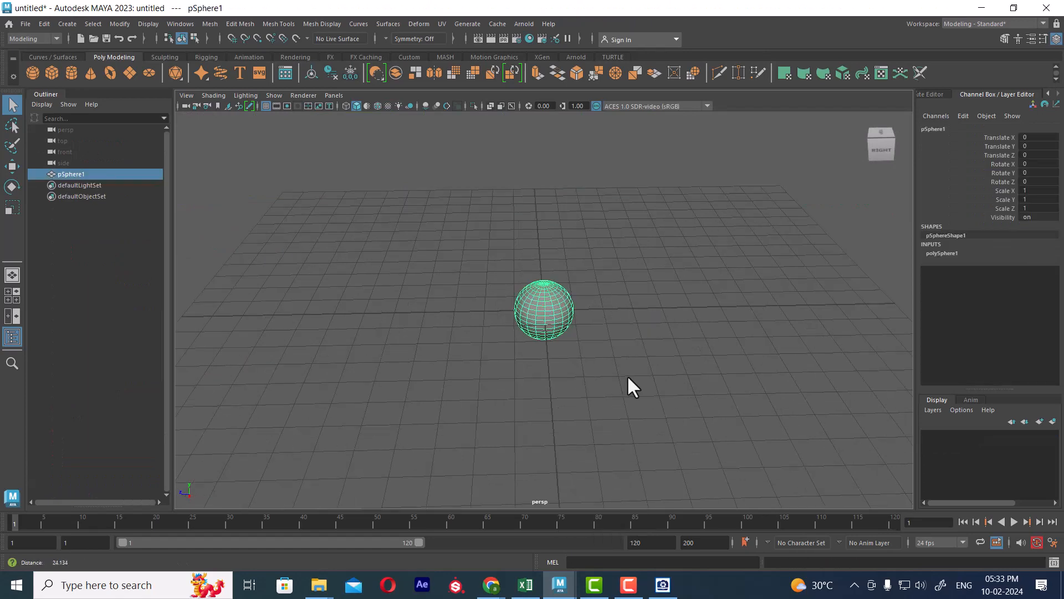
click(683, 381)
Step: Create a directional light, place it at about Y 2.8 and Z 4.5, and aim it down at the sphere
click(67, 24)
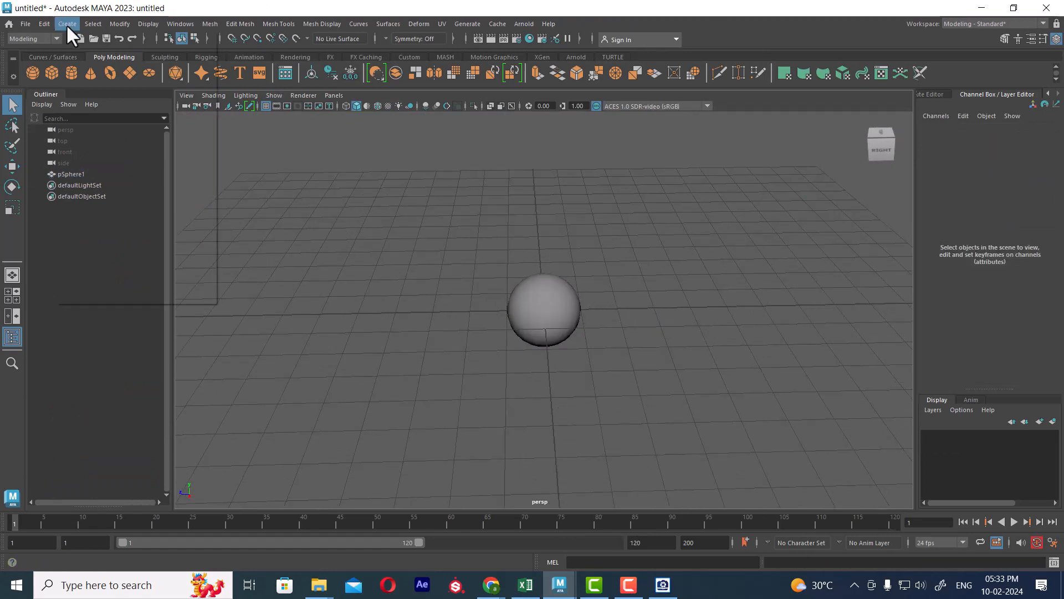
mouse_move(177, 87)
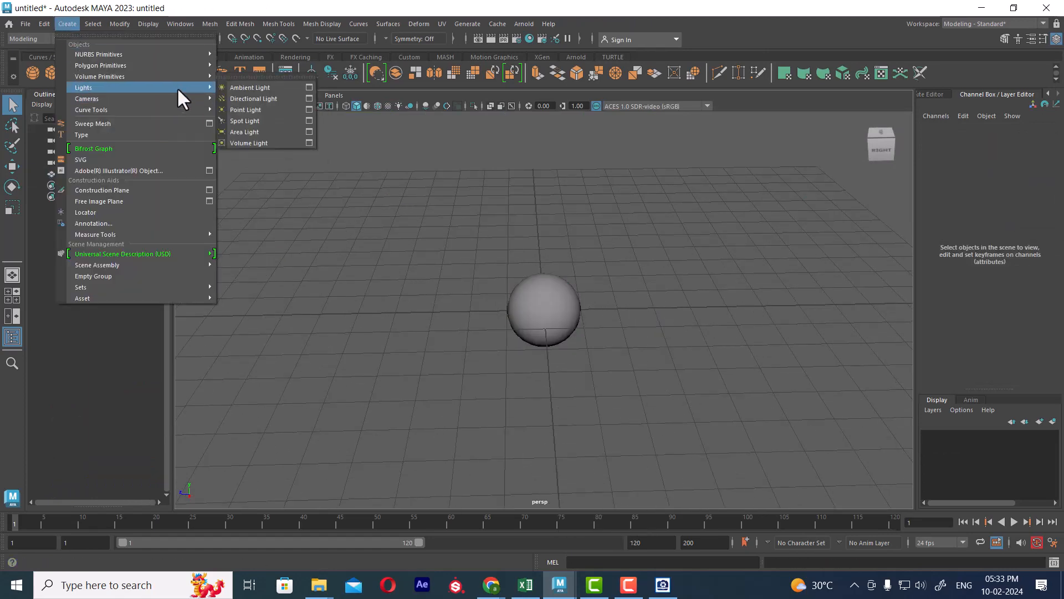
click(264, 102)
key(w)
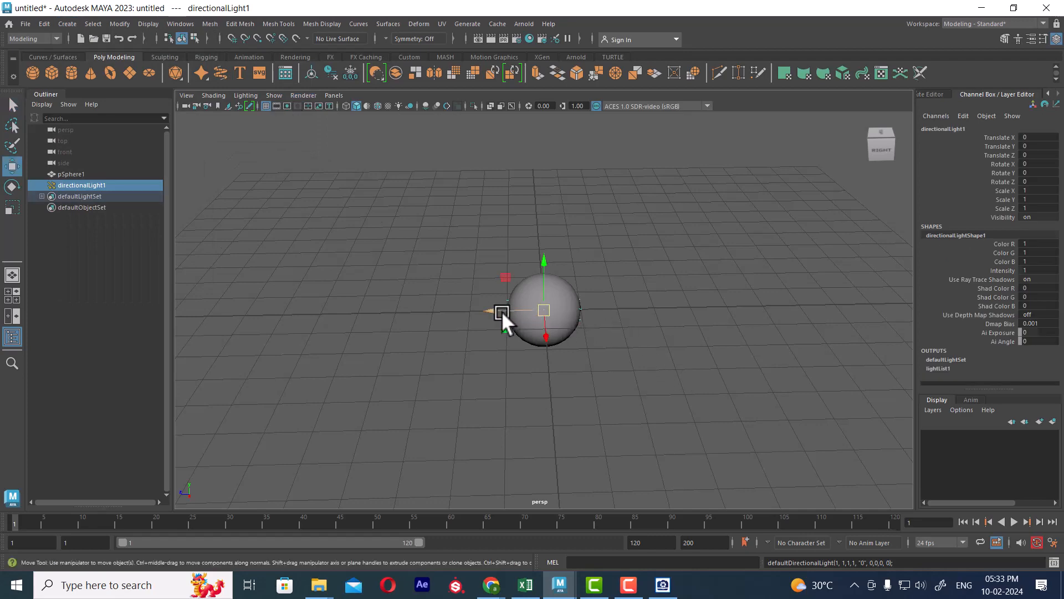
drag(501, 311, 358, 213)
key(t)
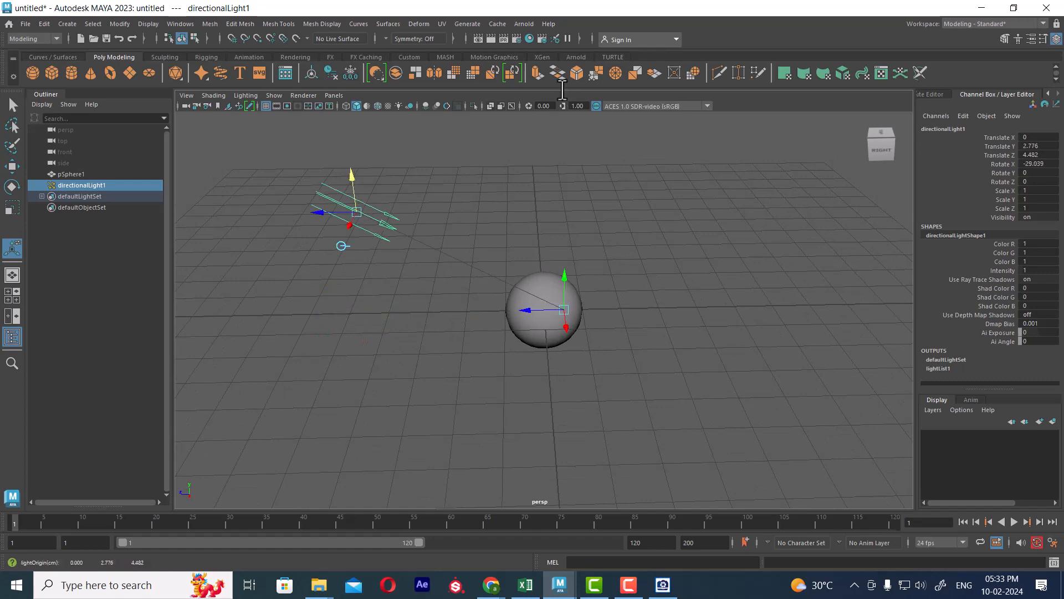
Step: Render the current frame to check the light on the single sphere, and close the Render View
click(490, 40)
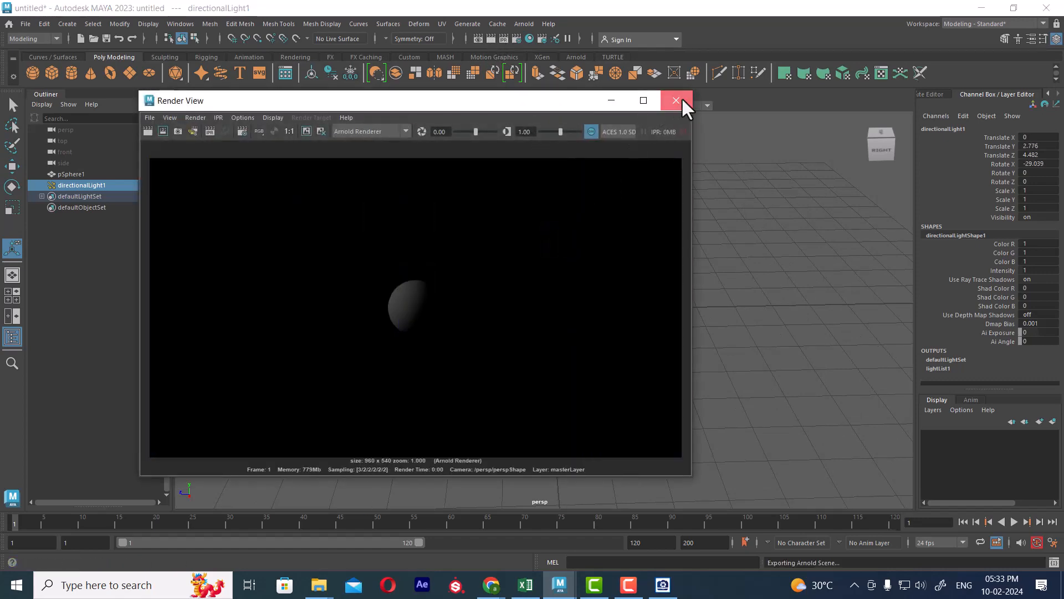
click(677, 101)
click(704, 280)
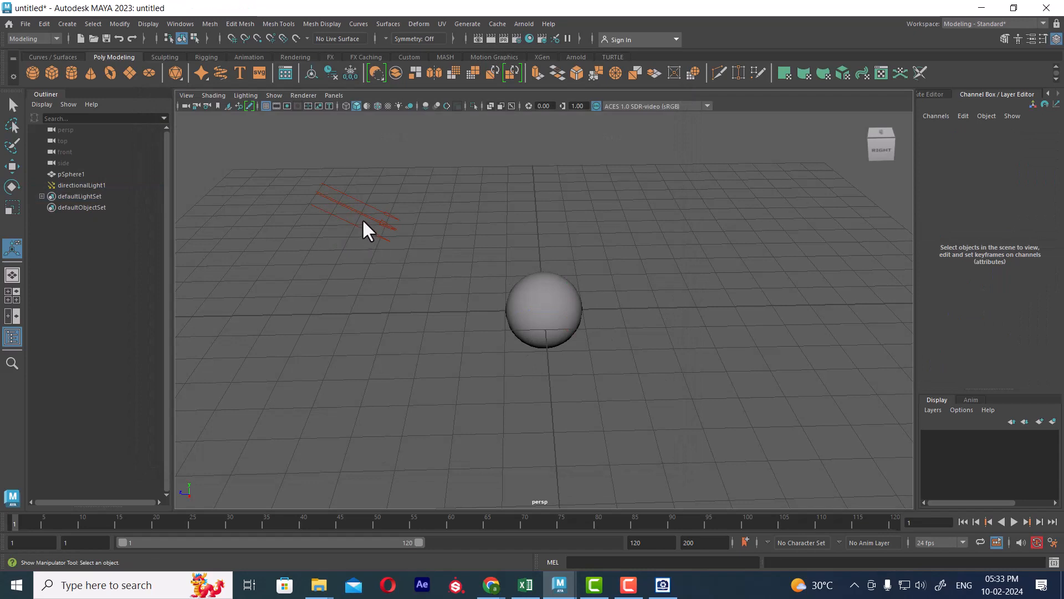
Step: Duplicate the sphere twice at equal spacing along Z, the last copy at about Z -7, and render the row
click(546, 332)
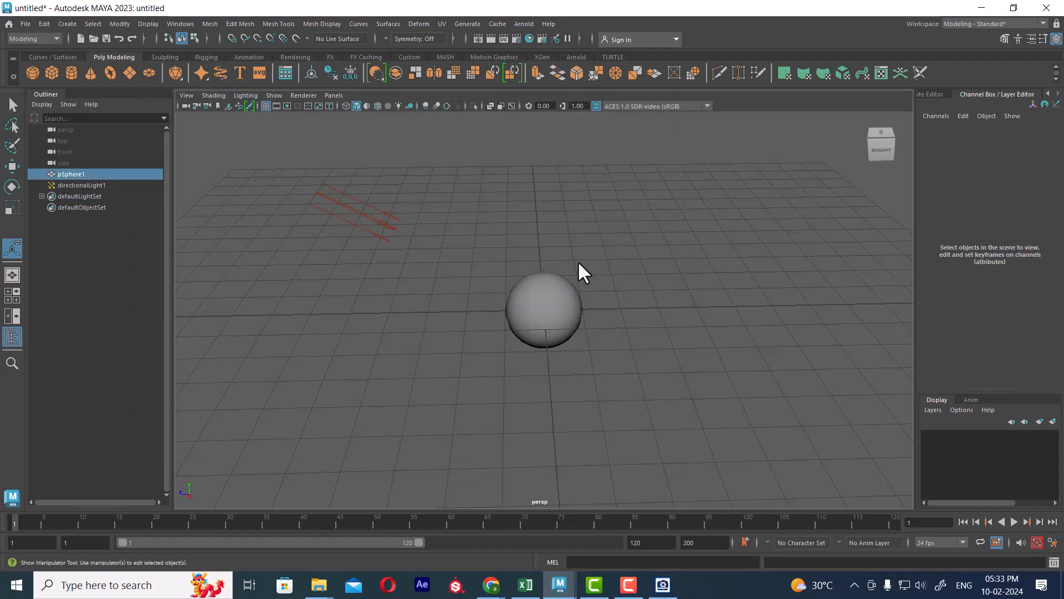
key(w)
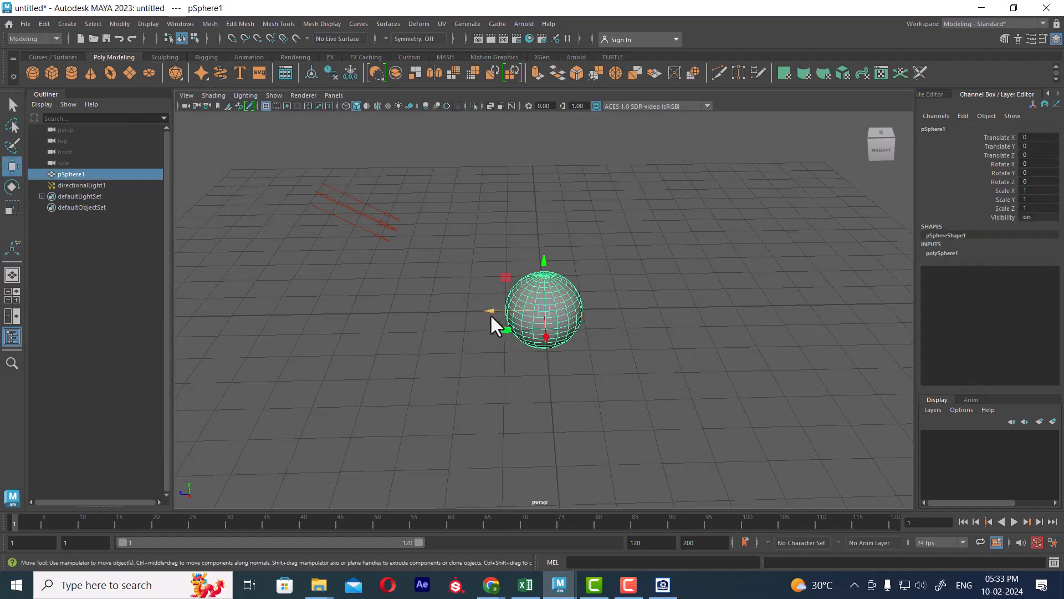
key(ctrl+d)
drag(488, 309, 623, 295)
key(shift+d)
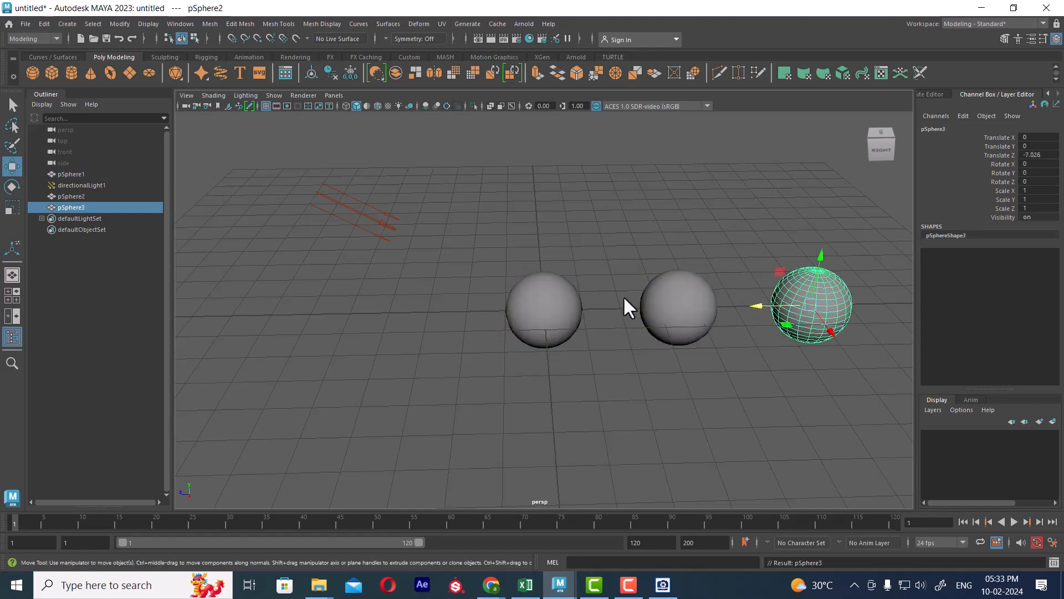
click(483, 39)
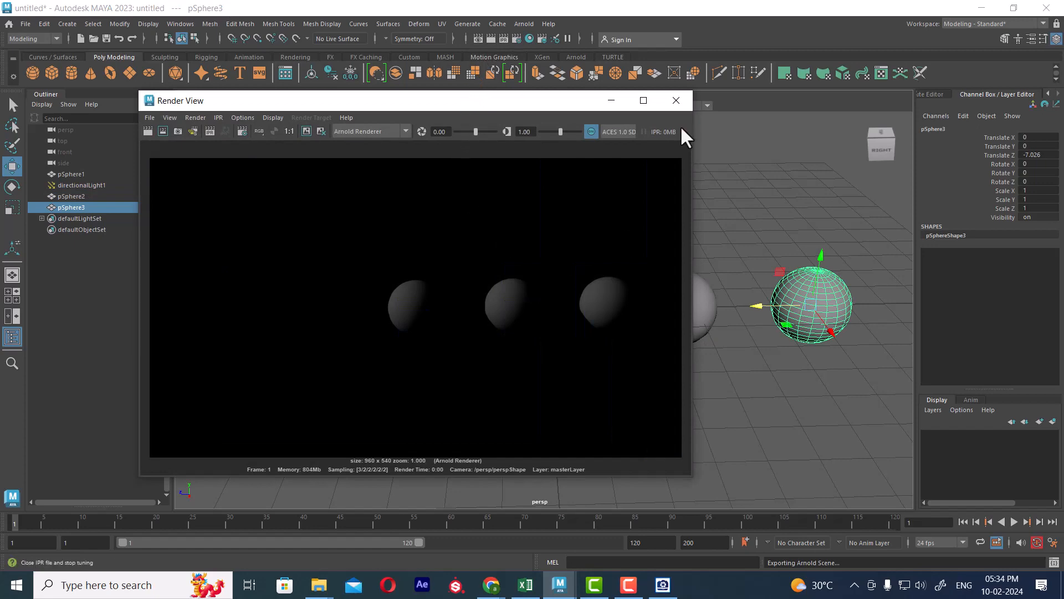
click(676, 100)
Step: Turn off Illuminates by Default for the directional light, and render the current frame to check its effect on the three spheres
click(431, 237)
click(385, 236)
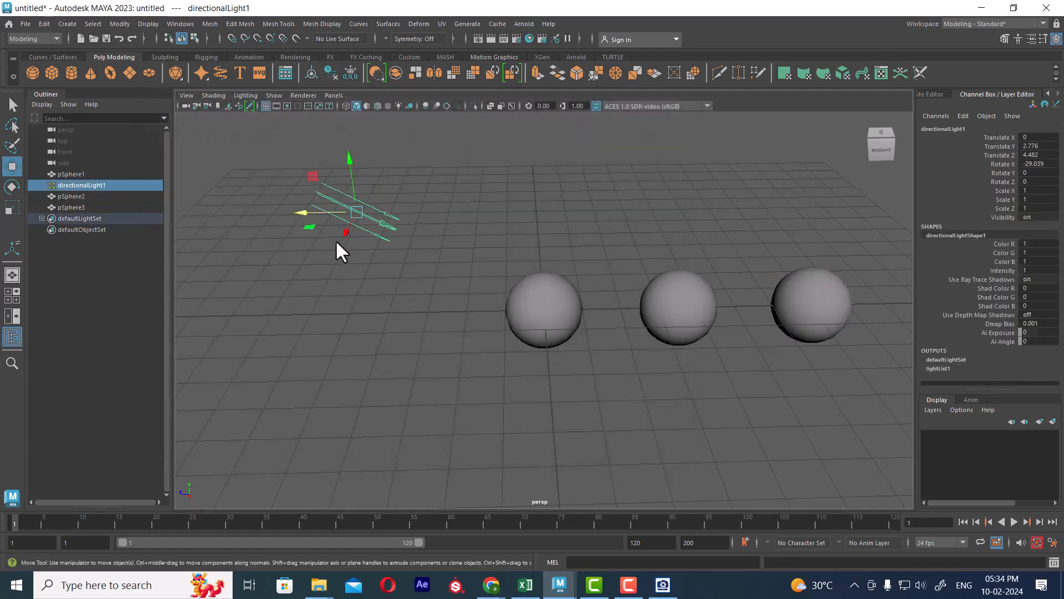
key(ctrl+a)
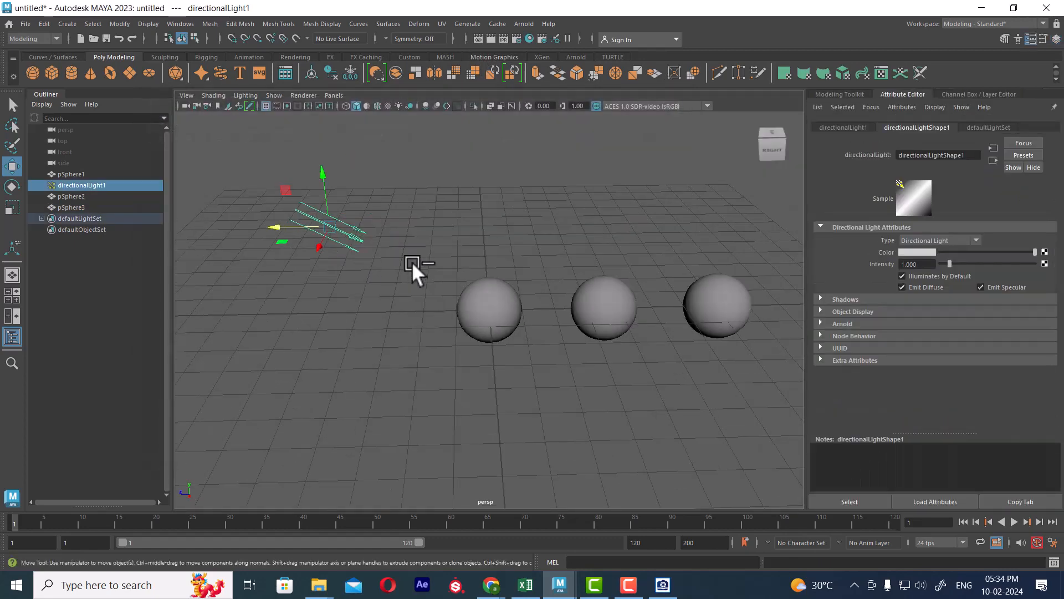
click(902, 276)
click(485, 38)
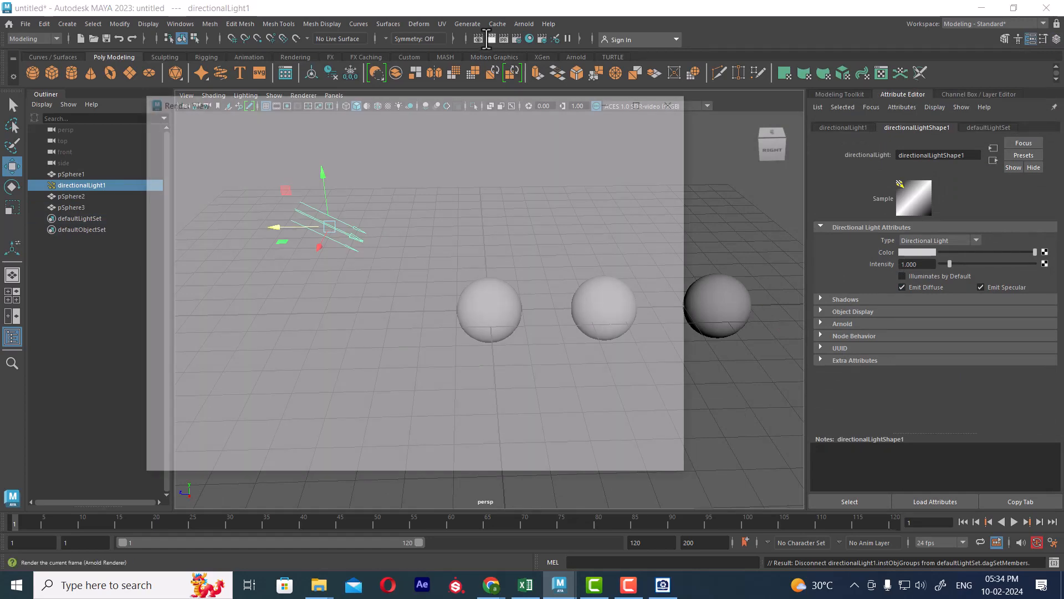
click(677, 100)
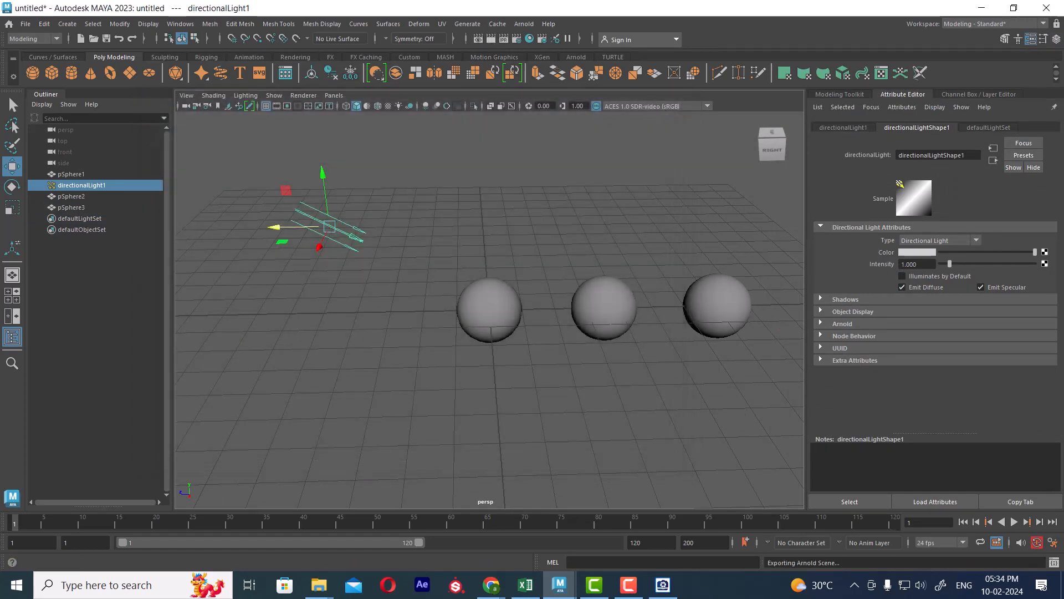
Step: Float the Light Linking Editor options from the Rendering menu set, and add the sphere nearest the directional light to the light's selection
click(29, 36)
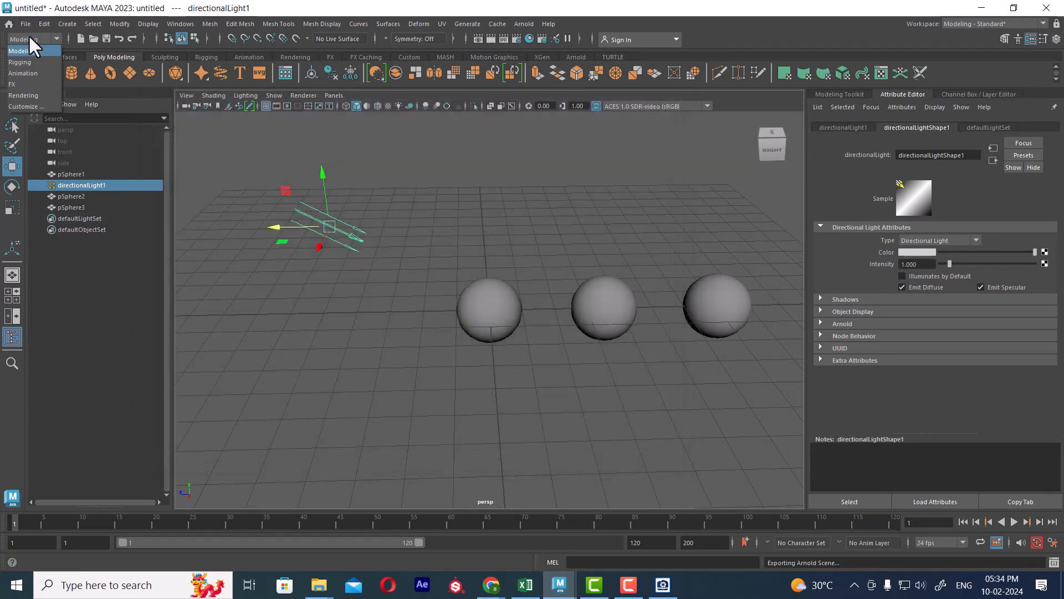
click(28, 94)
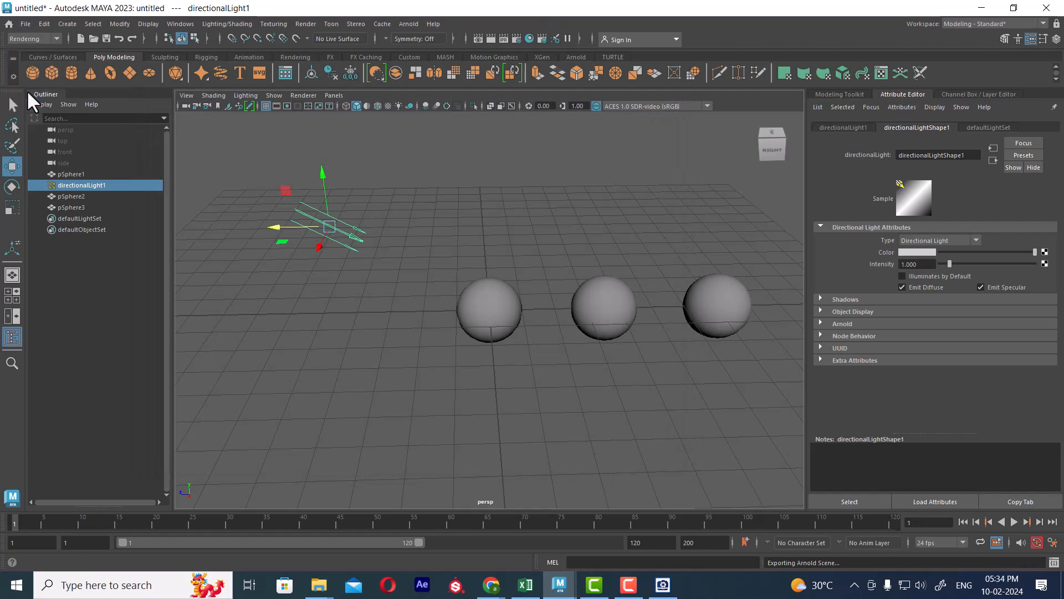
click(226, 25)
mouse_move(271, 125)
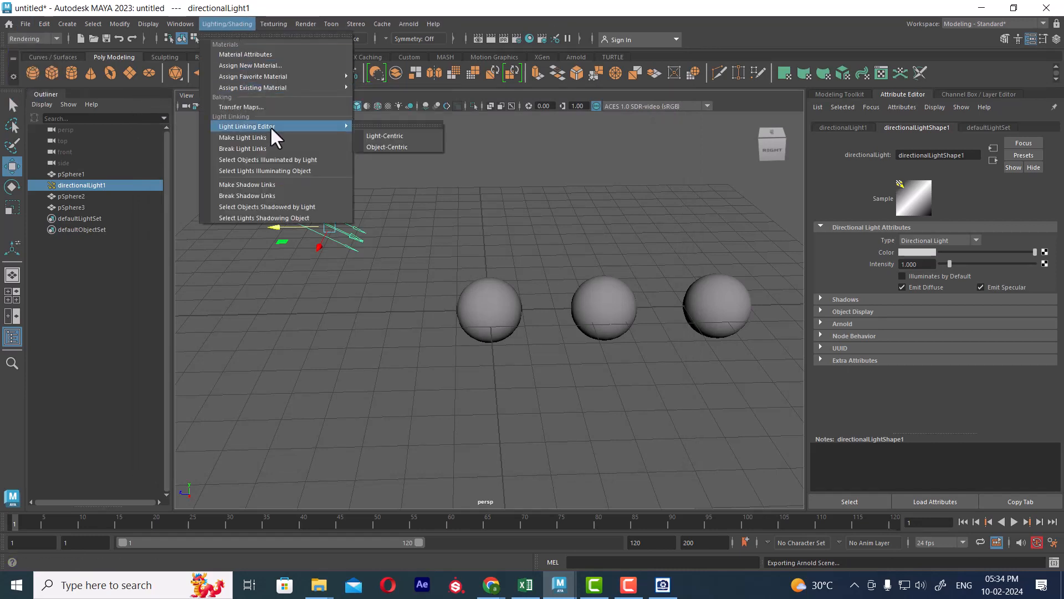
click(378, 124)
drag(384, 119, 421, 111)
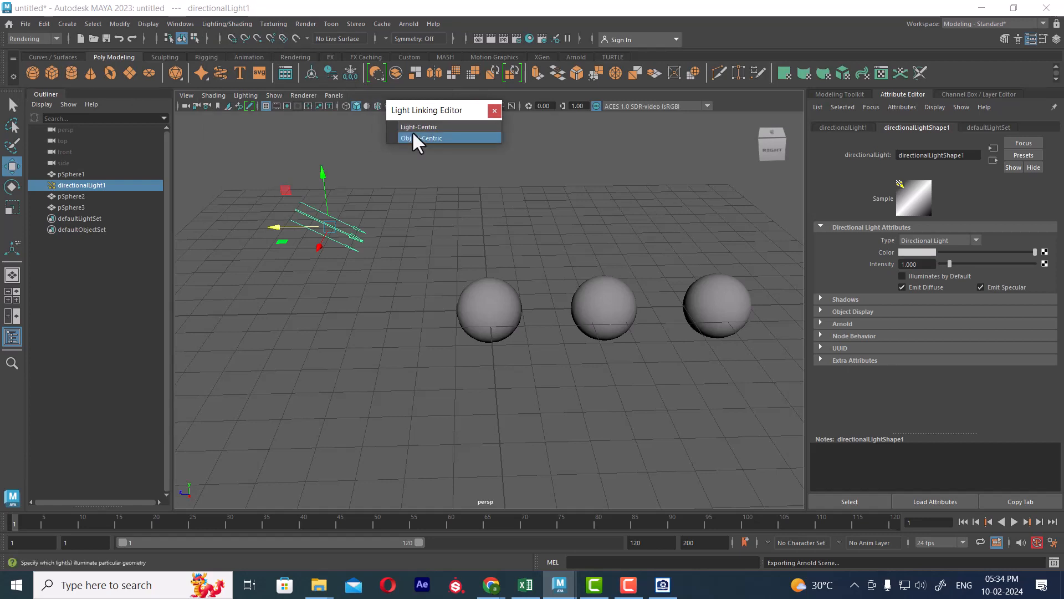
shift+click(495, 309)
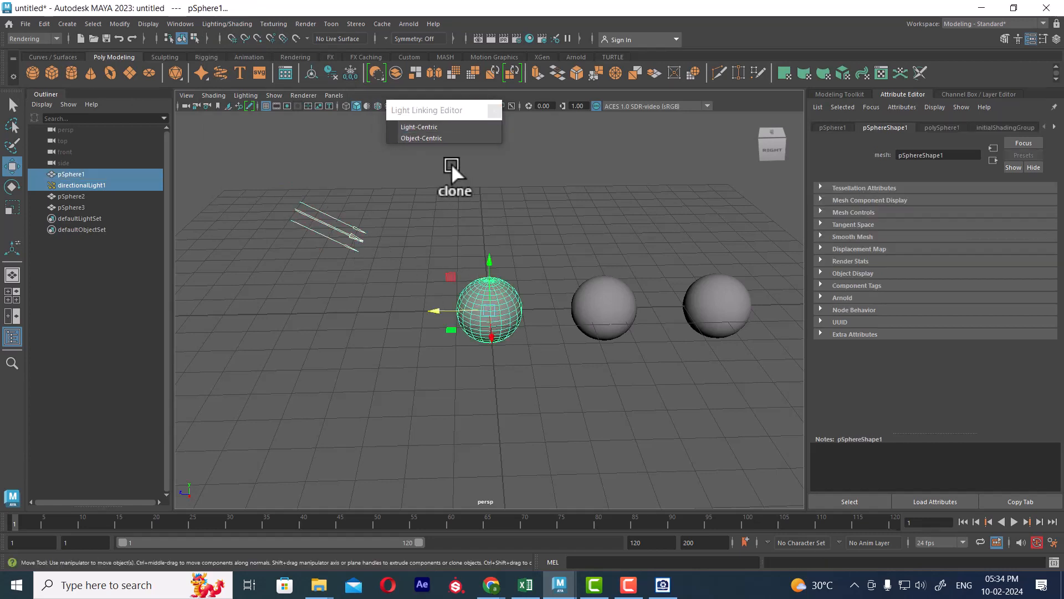
Step: Link directionalLight1 to pSphere1 in the light-centric Light Linking Editor
click(428, 127)
drag(262, 106, 700, 119)
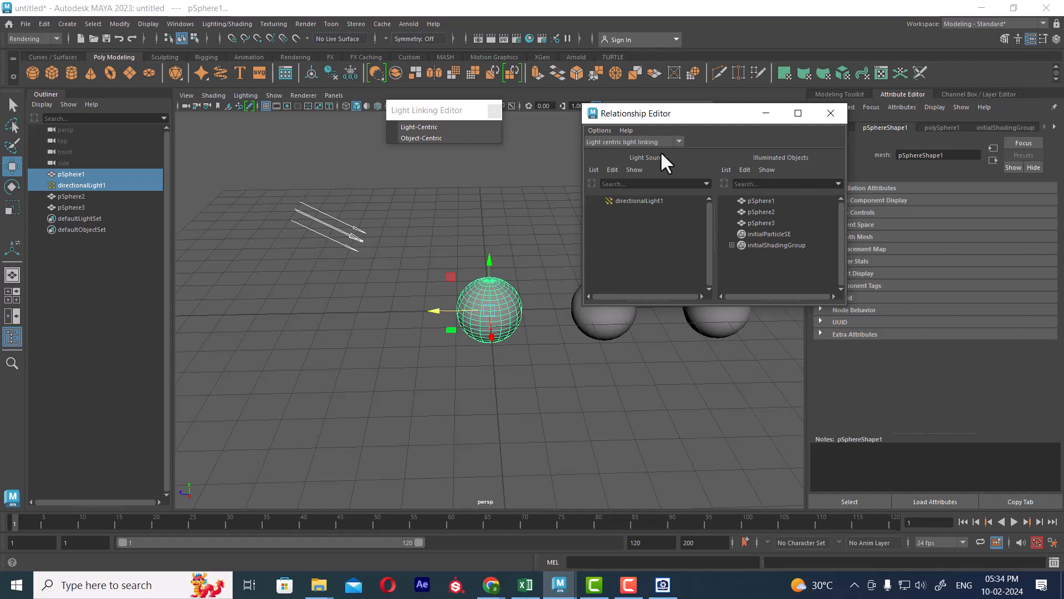
click(642, 201)
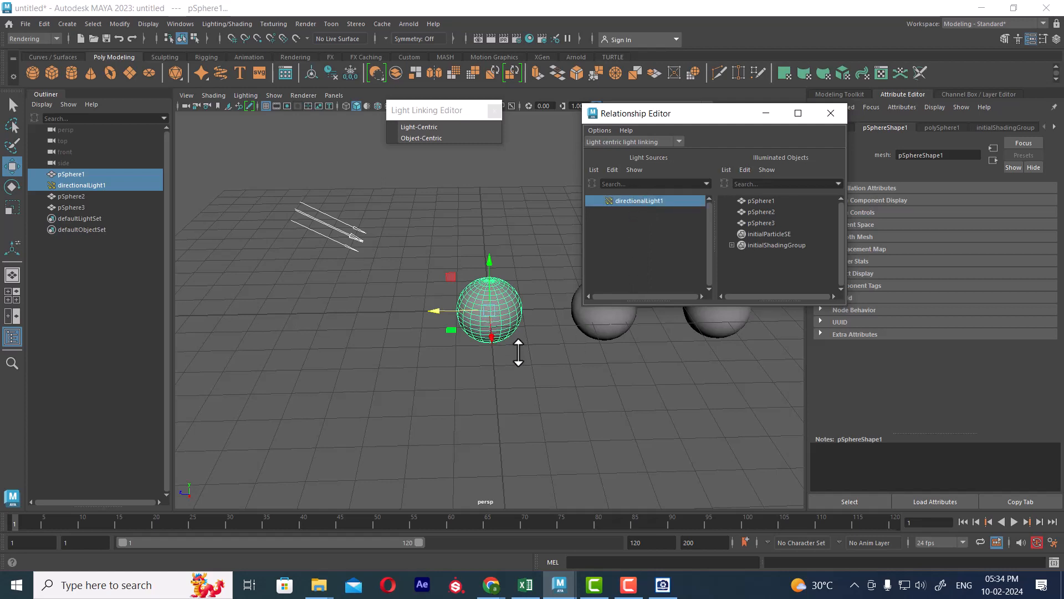
click(1056, 39)
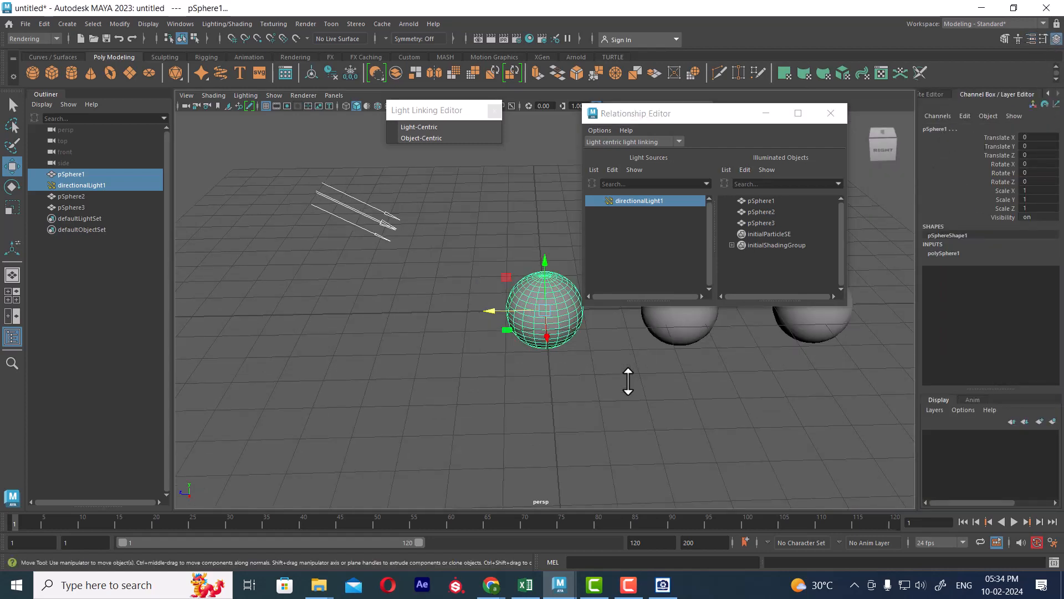
click(748, 201)
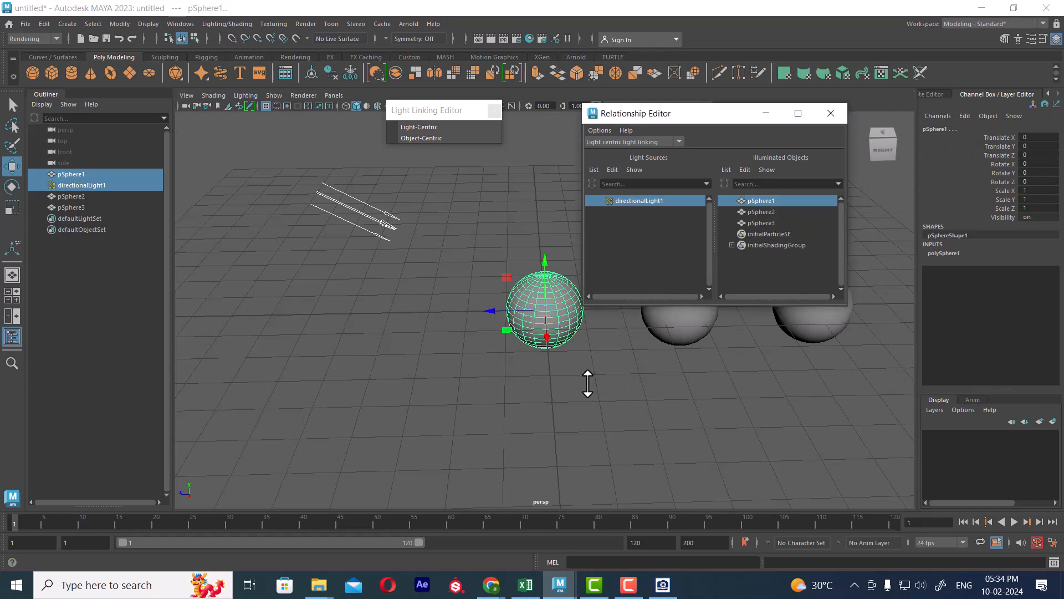
Step: Render the current frame to check the light link, close the render, and clear the scene selection
click(491, 39)
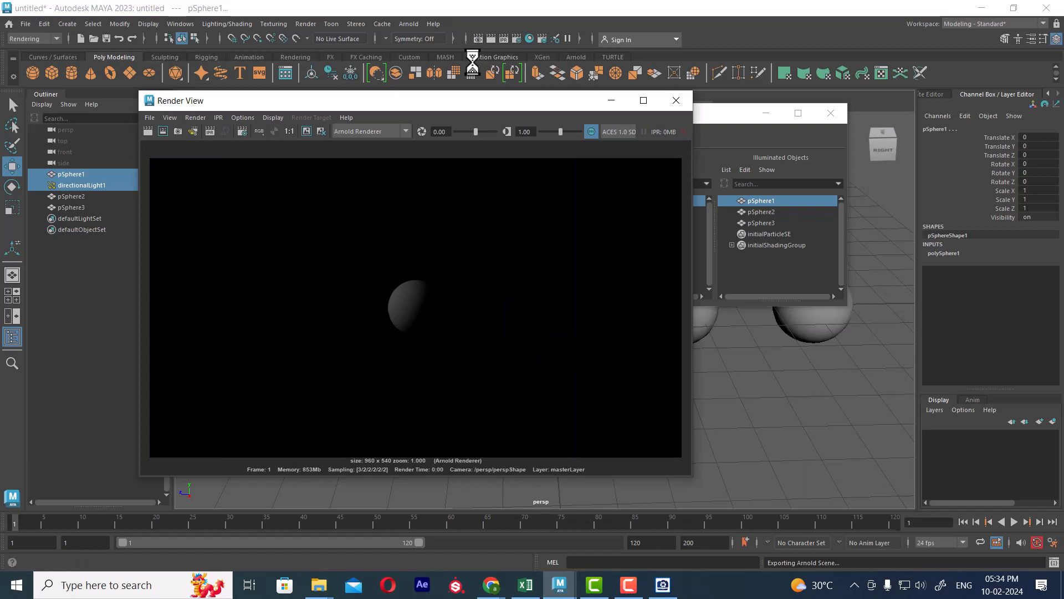
click(676, 100)
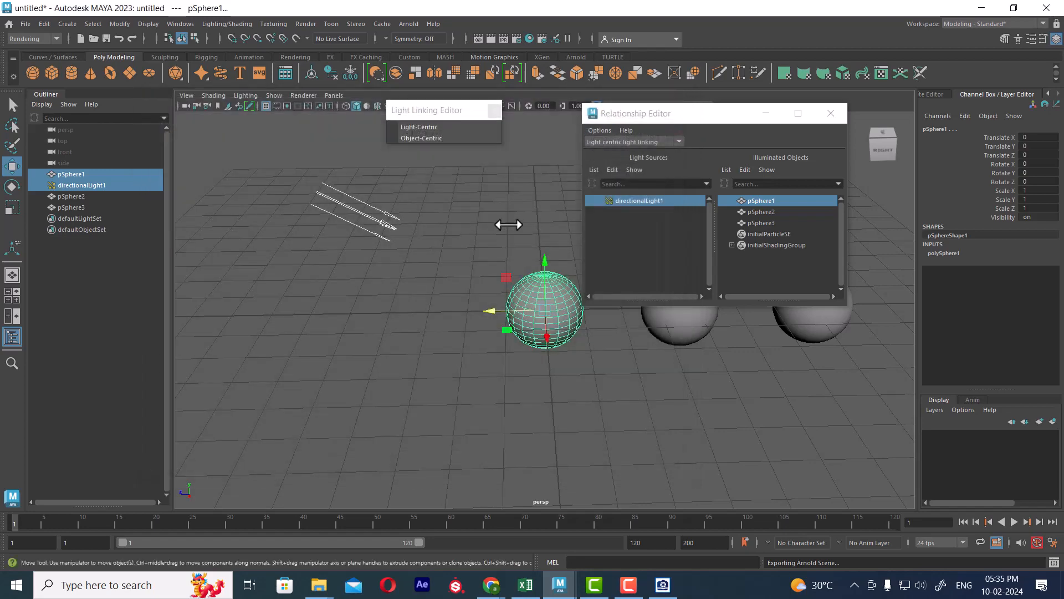
click(560, 179)
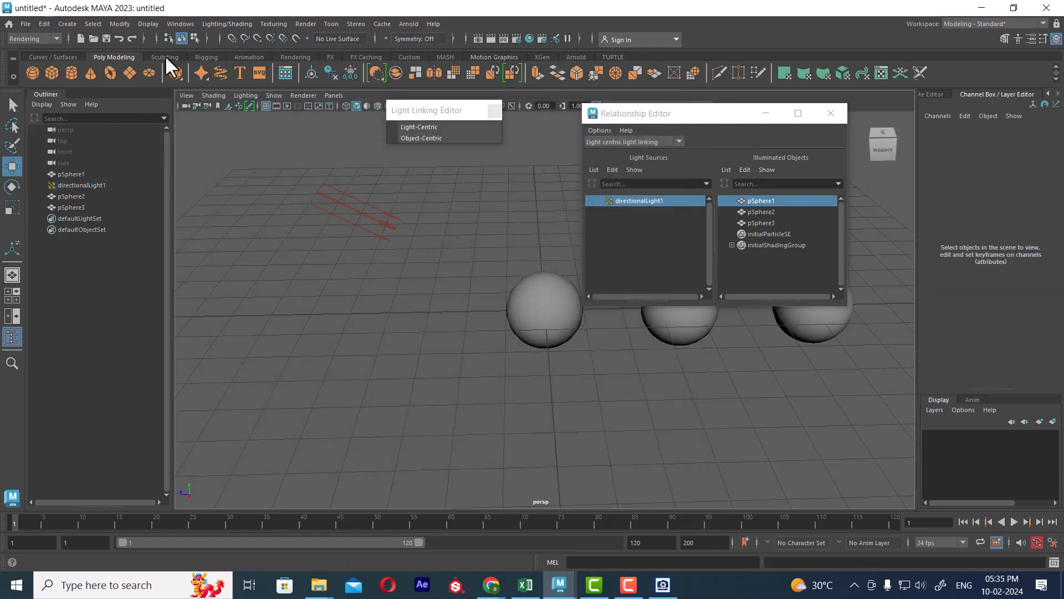
Step: Create a second directional light, move it past the third sphere to about -11.49 in Z, and close the Relationship Editor
click(66, 25)
mouse_move(190, 88)
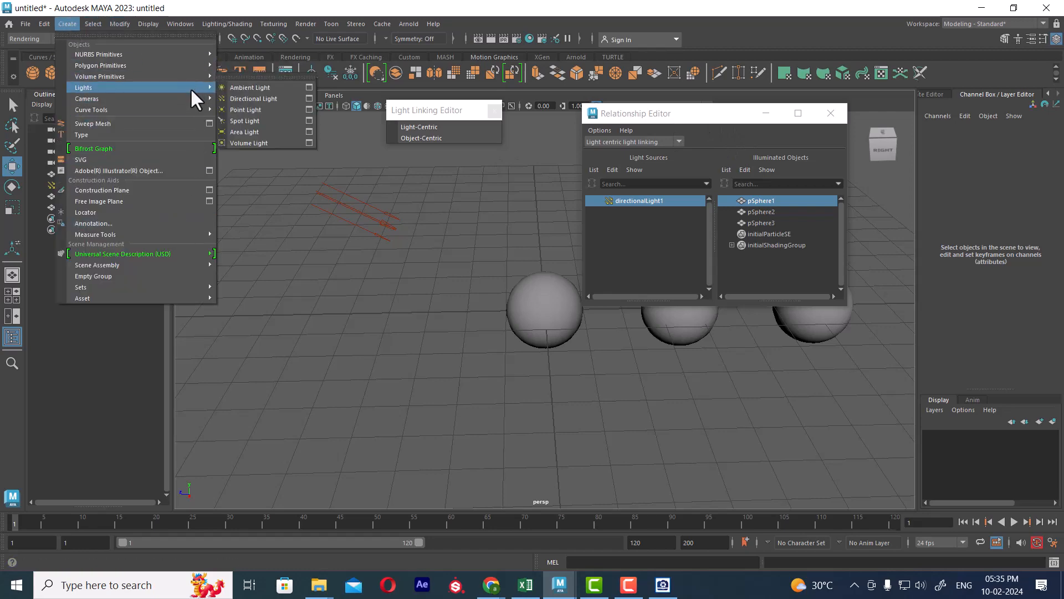
click(280, 101)
alt+middle_drag(608, 404, 362, 334)
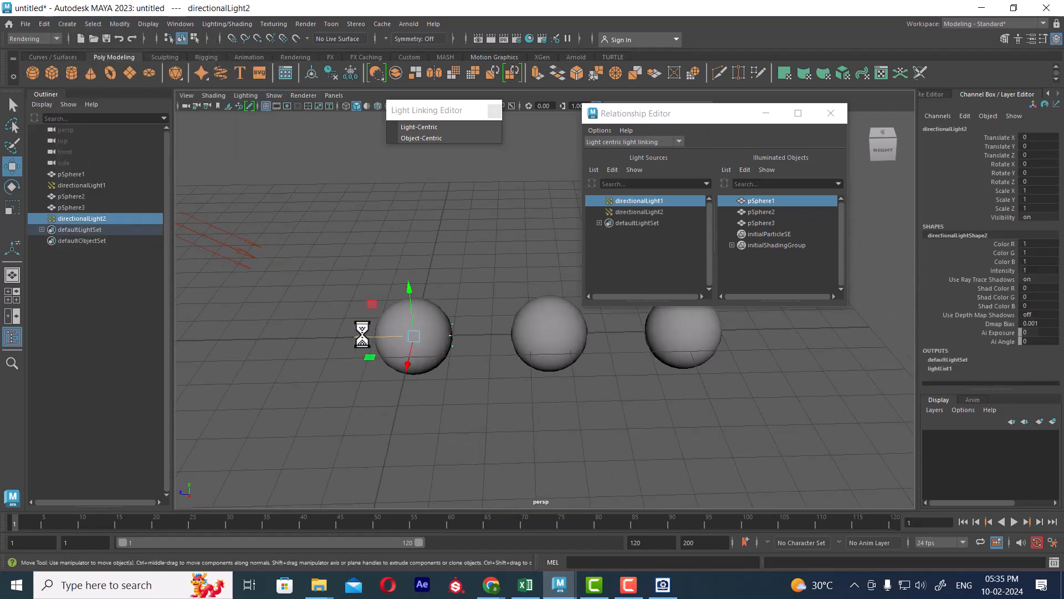
drag(363, 334, 803, 361)
click(831, 113)
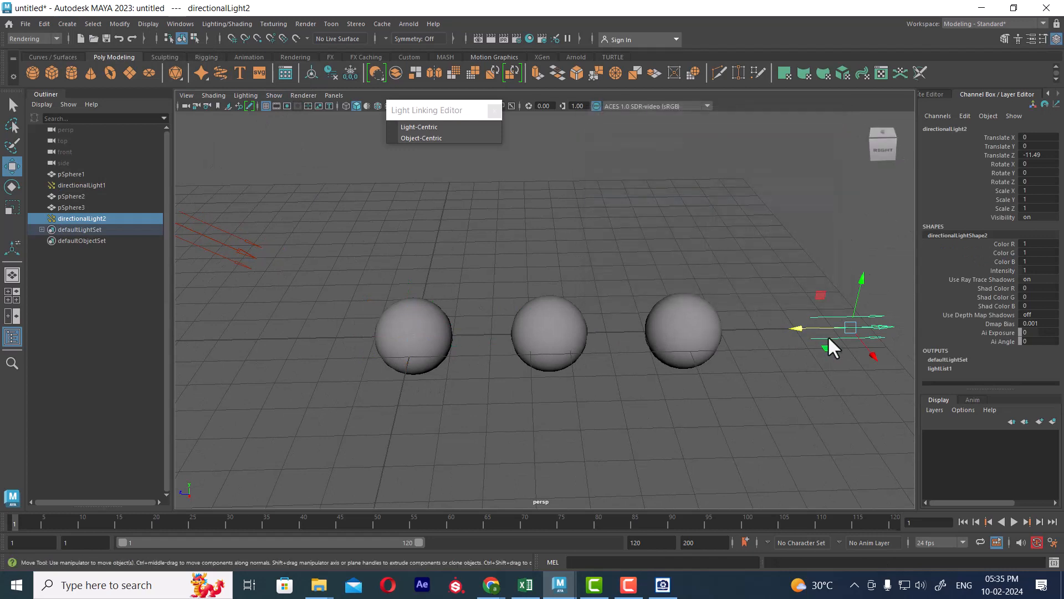
Step: Rotate the second directional light about -105.3 degrees in X and raise it to about 3.63 in Y
key(e)
drag(805, 306, 1030, 265)
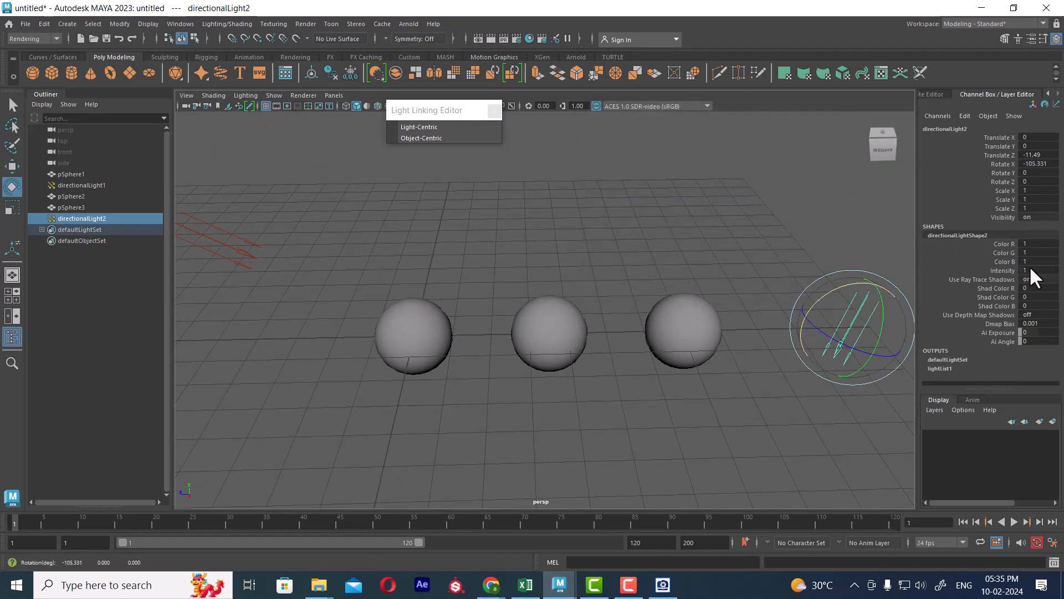
key(w)
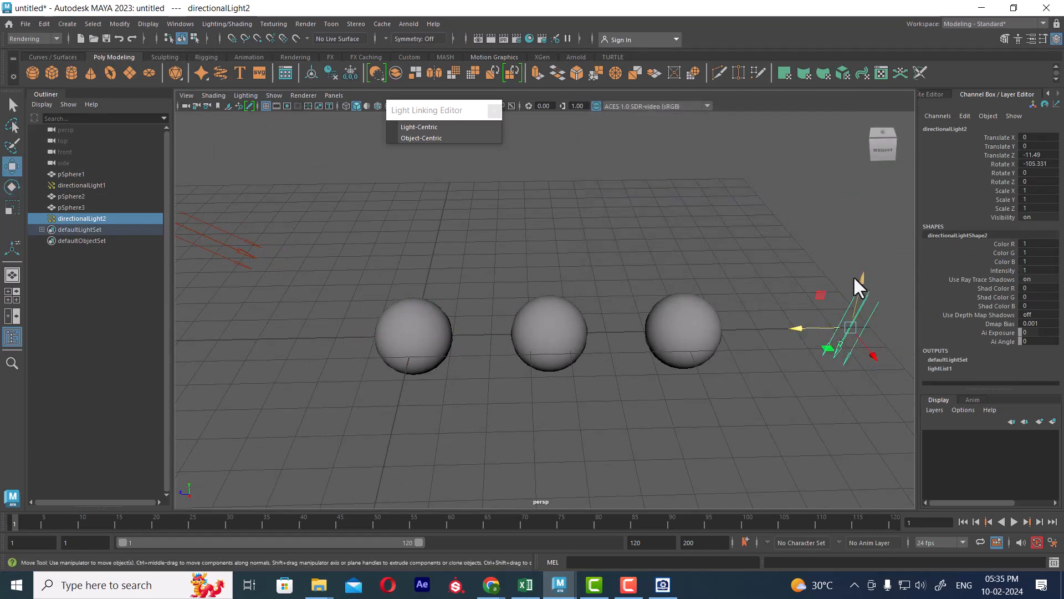
drag(854, 278, 836, 169)
Step: Set the second directional light's color to red and turn off Illuminates by Default
key(ctrl+a)
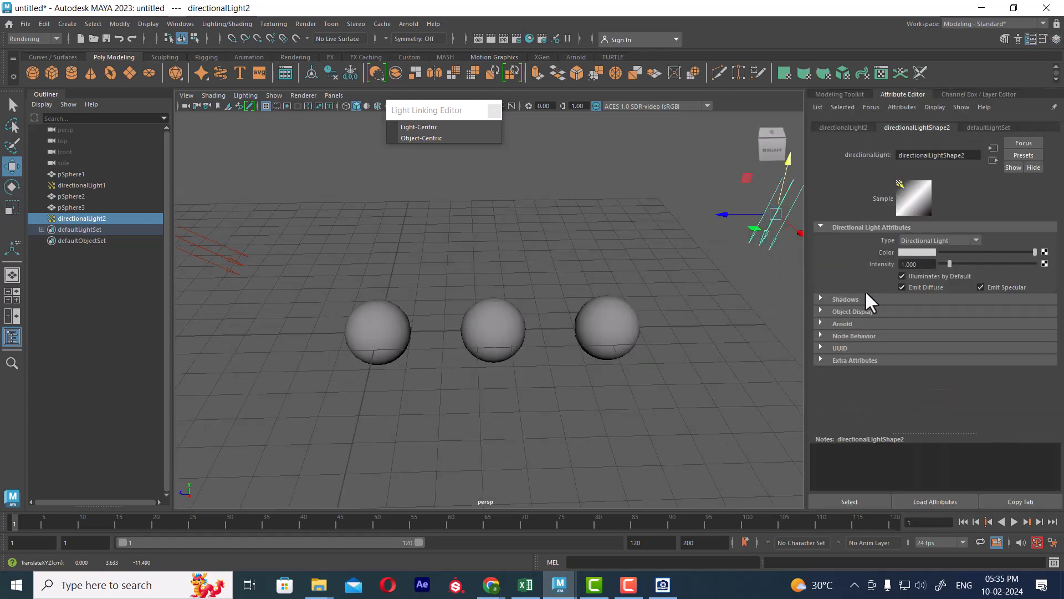
click(912, 253)
click(871, 224)
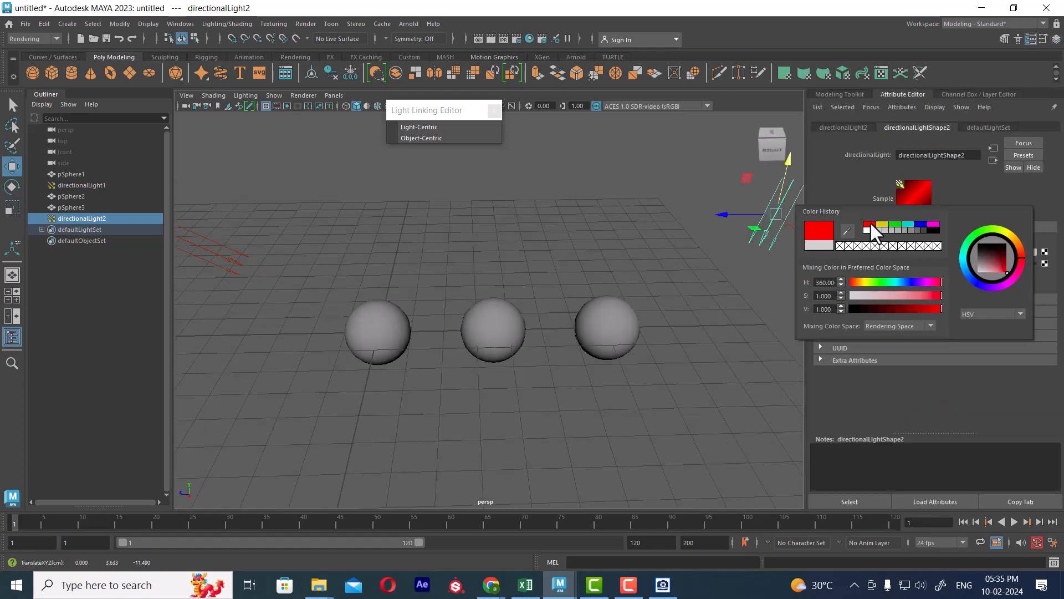
click(717, 321)
click(767, 239)
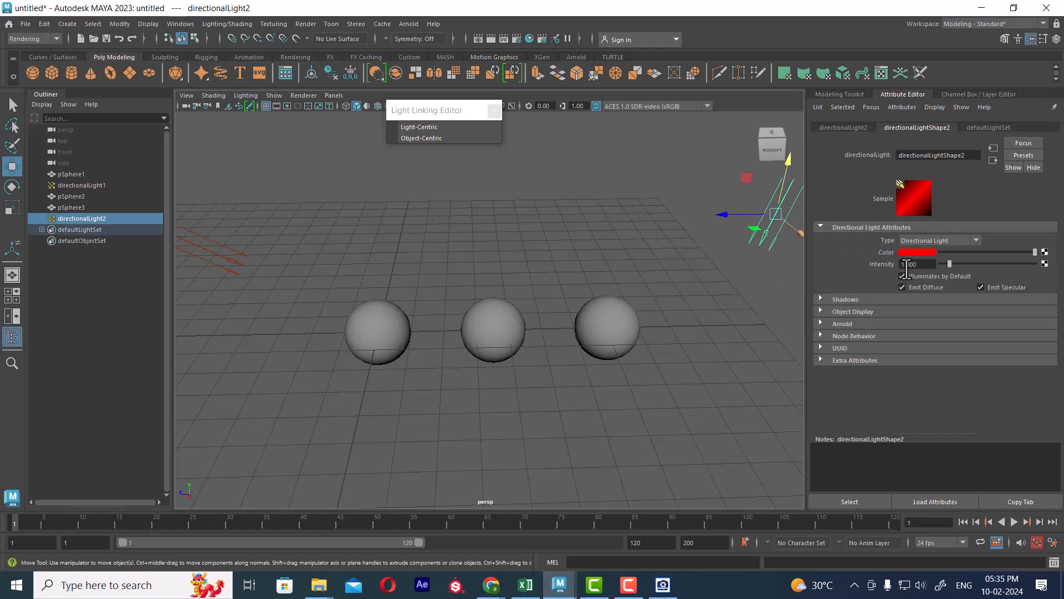
click(791, 297)
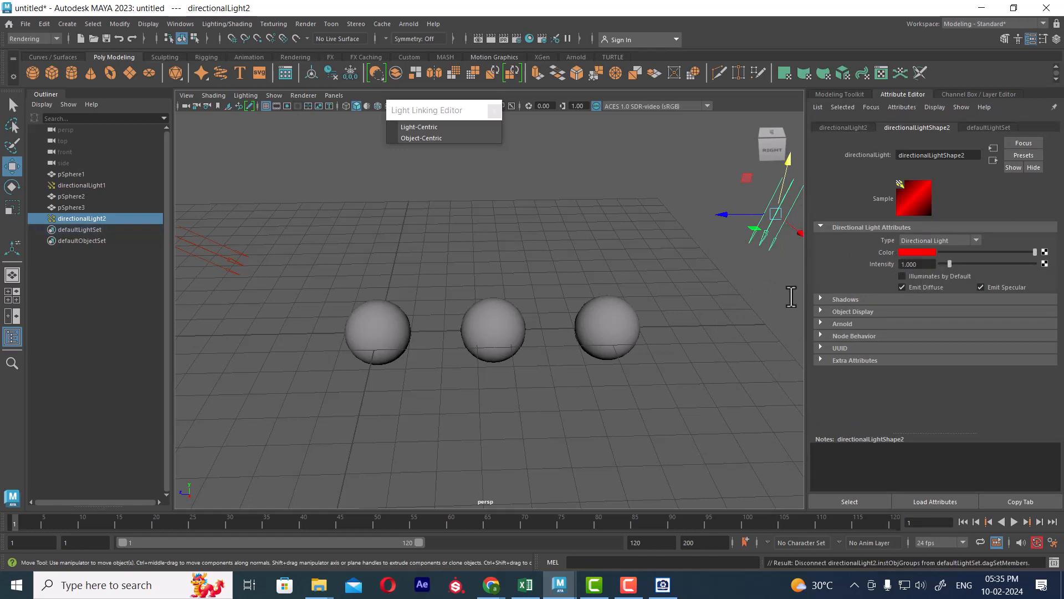
Step: Link pSphere1 to directionalLight2 as well, using object-centric light linking
click(765, 232)
shift+click(388, 327)
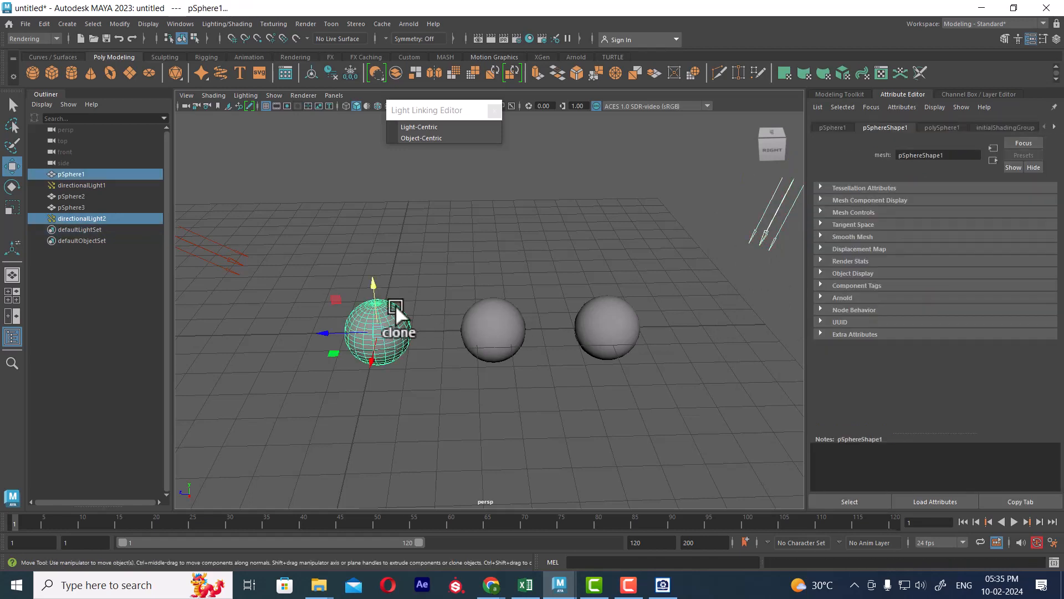
click(421, 138)
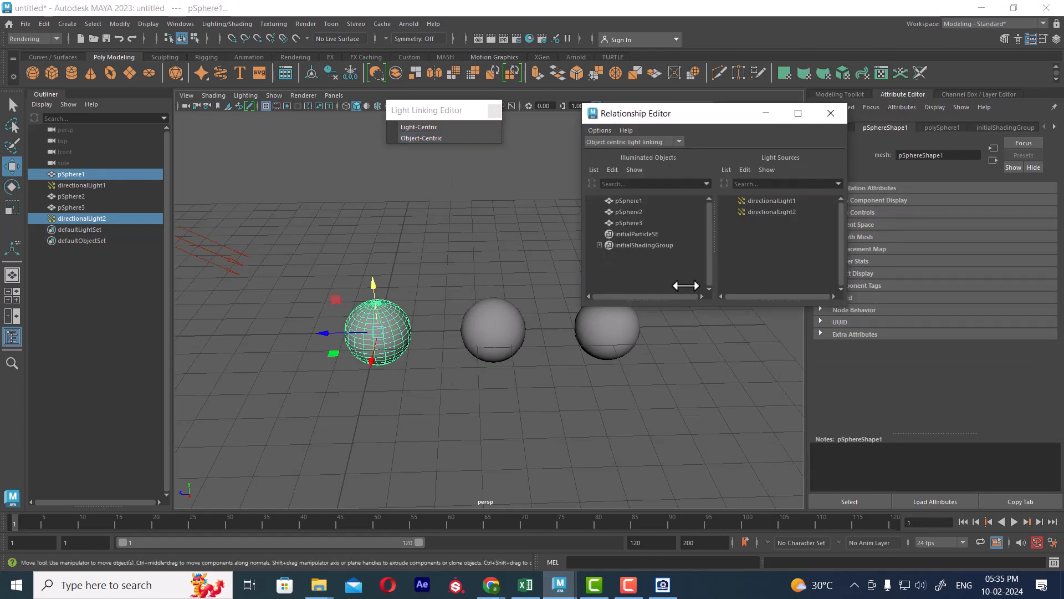
drag(700, 116, 794, 213)
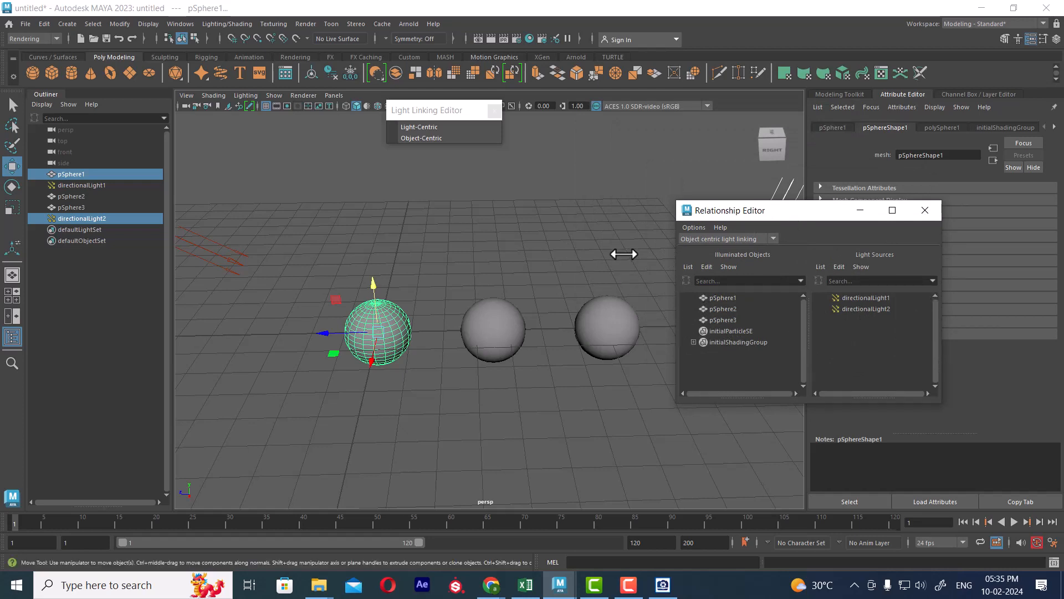
click(422, 128)
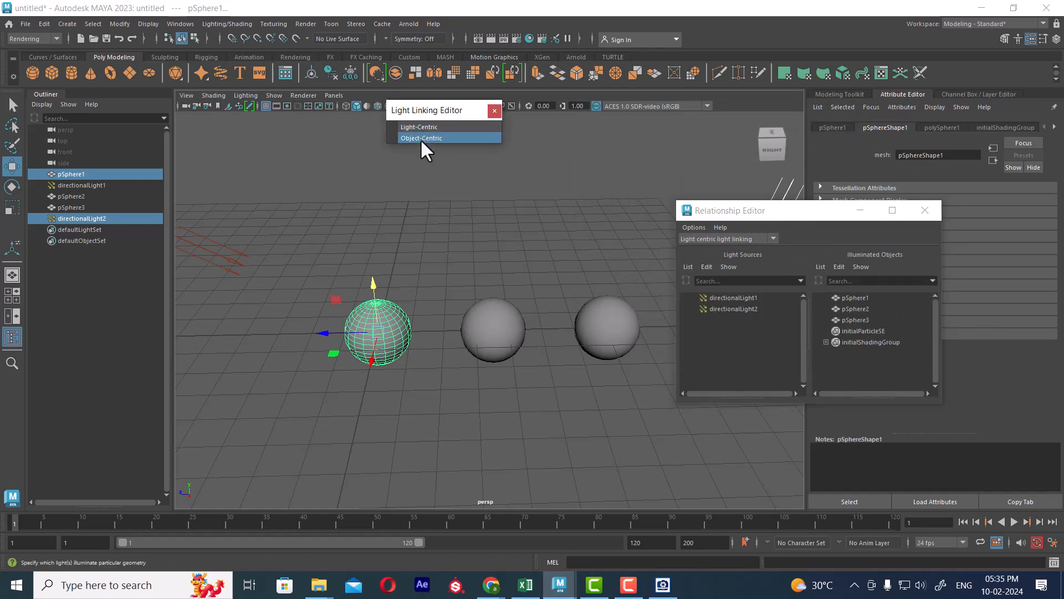
click(420, 139)
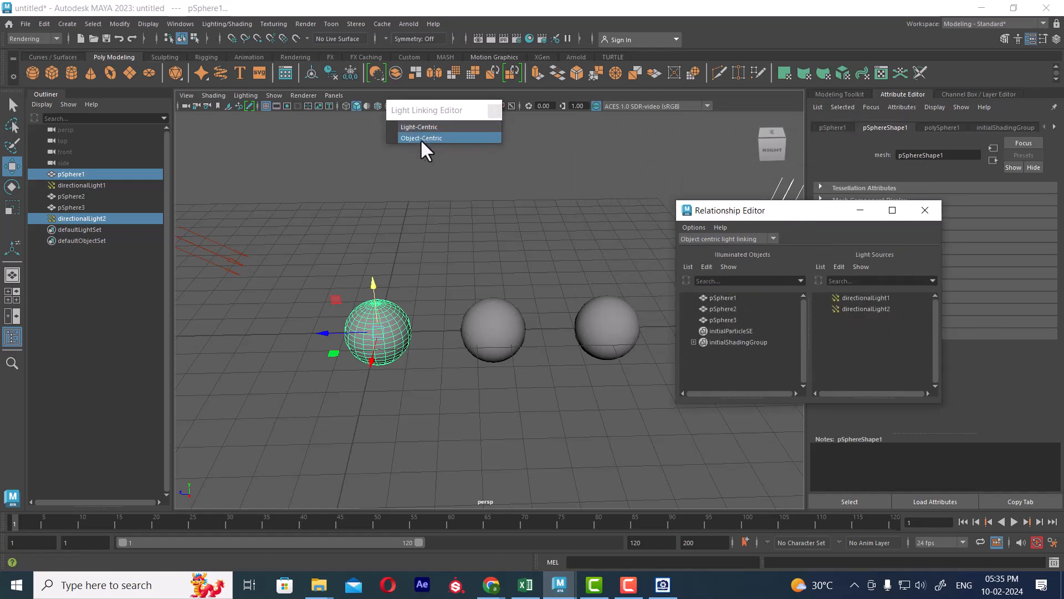
click(859, 308)
click(889, 350)
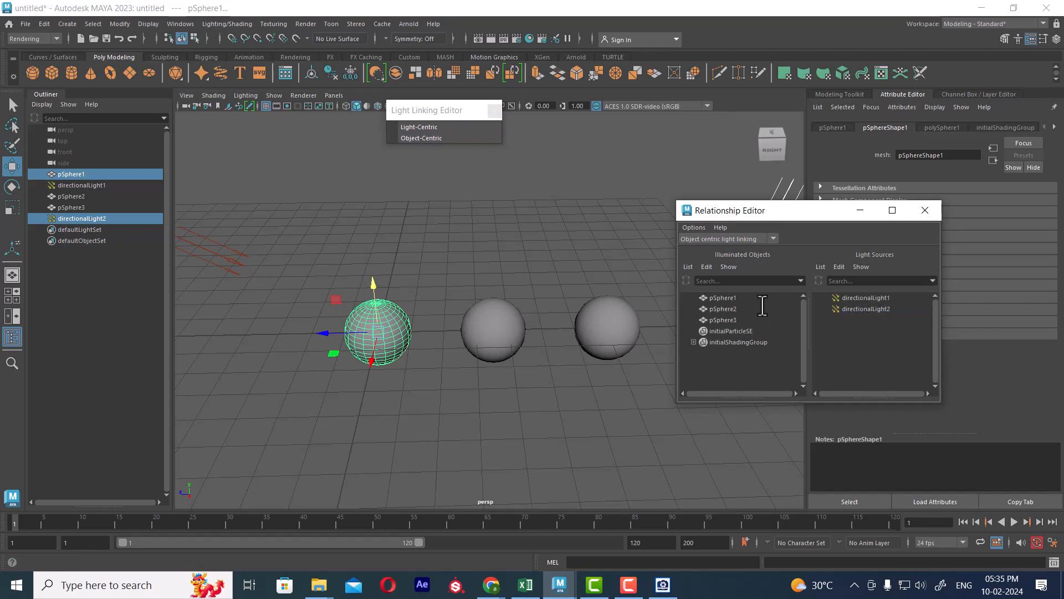
click(720, 298)
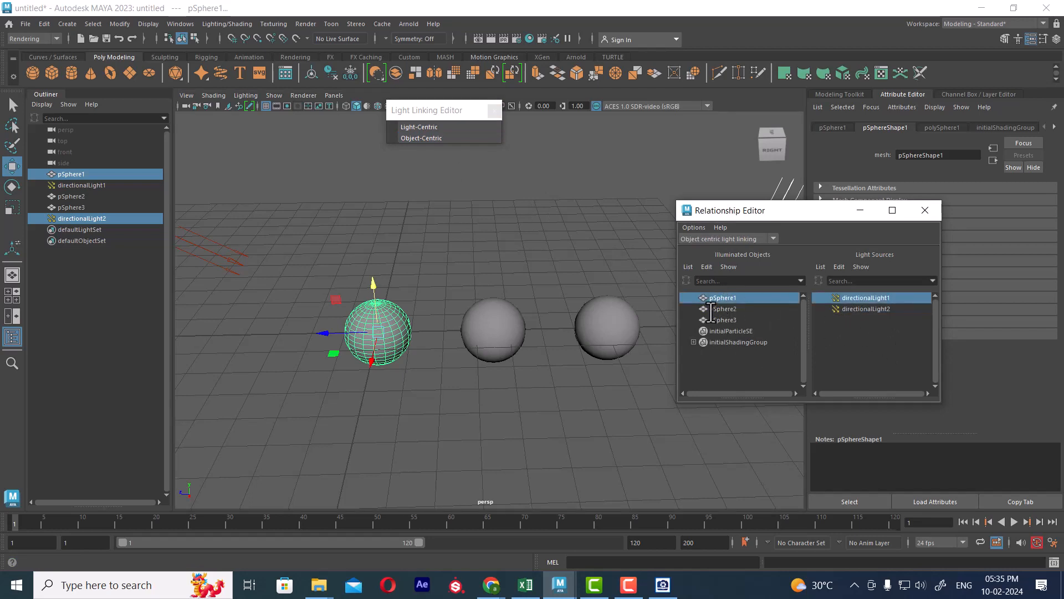
click(856, 309)
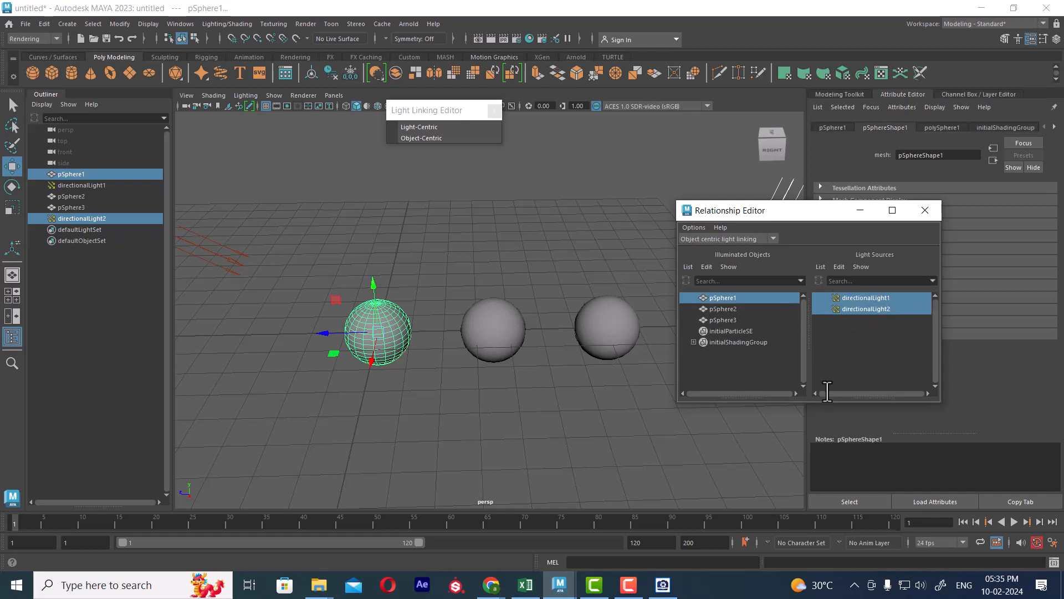
Step: Render the frame to check both lights on the first sphere, and close the render and the Relationship Editor
click(492, 40)
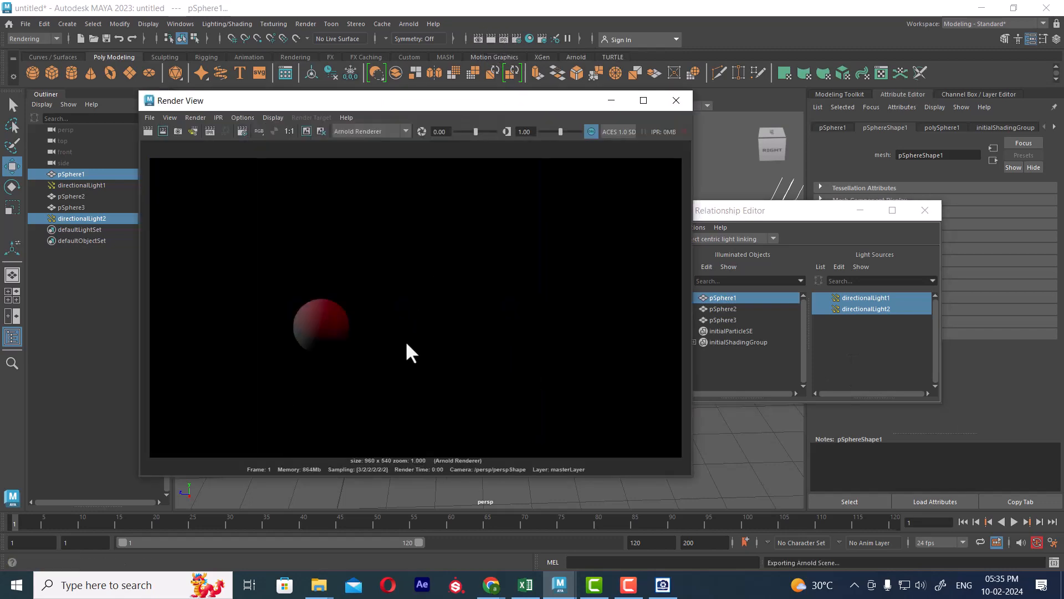
click(676, 101)
click(925, 210)
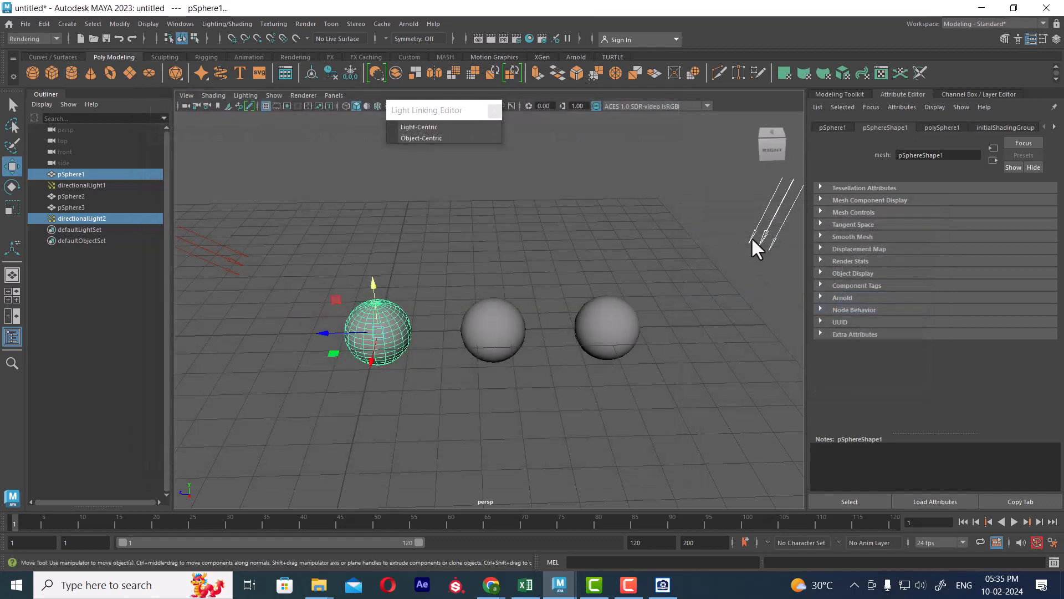
Step: Set directionalLight2's intensity to 0.2 and render the frame again to check it
click(753, 242)
click(920, 264)
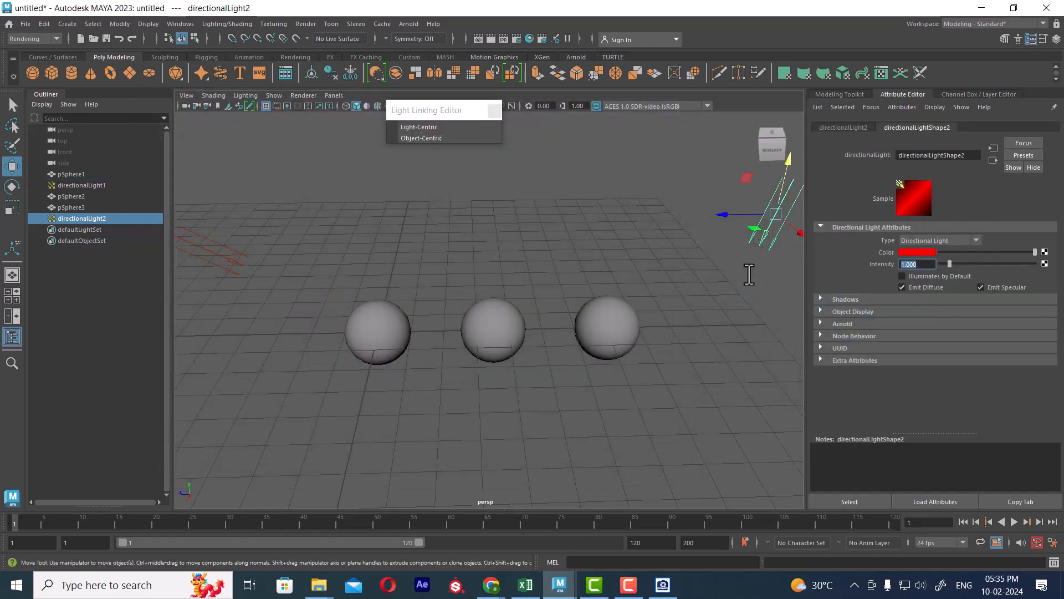
text(0.2)
key(Return)
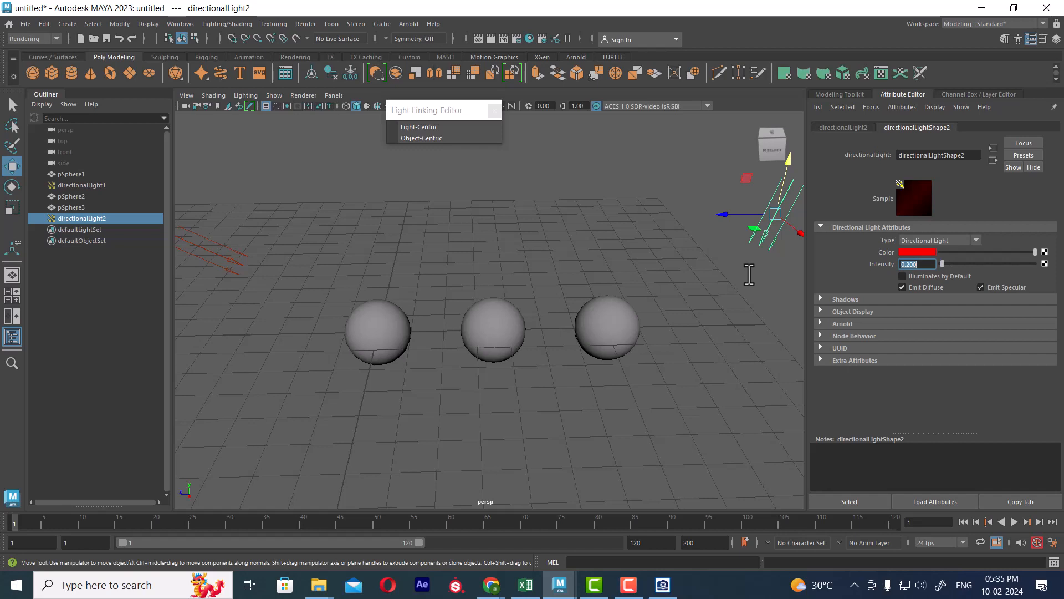
click(493, 38)
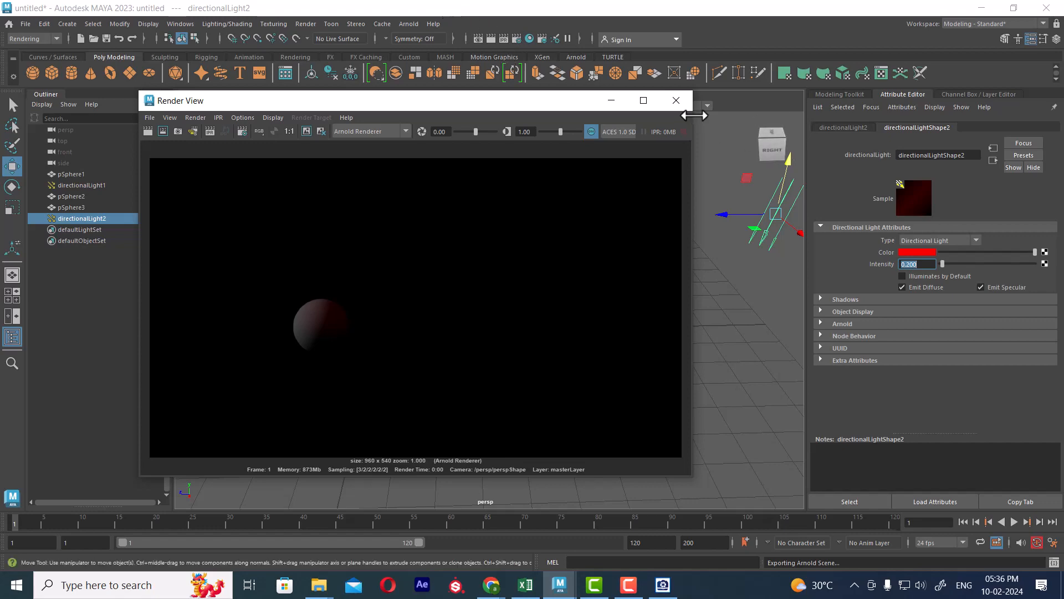
click(677, 100)
Step: Switch to the Maya window with scene6.mb and select the body mesh of the bus character in the pink patterned shirt
mouse_move(559, 585)
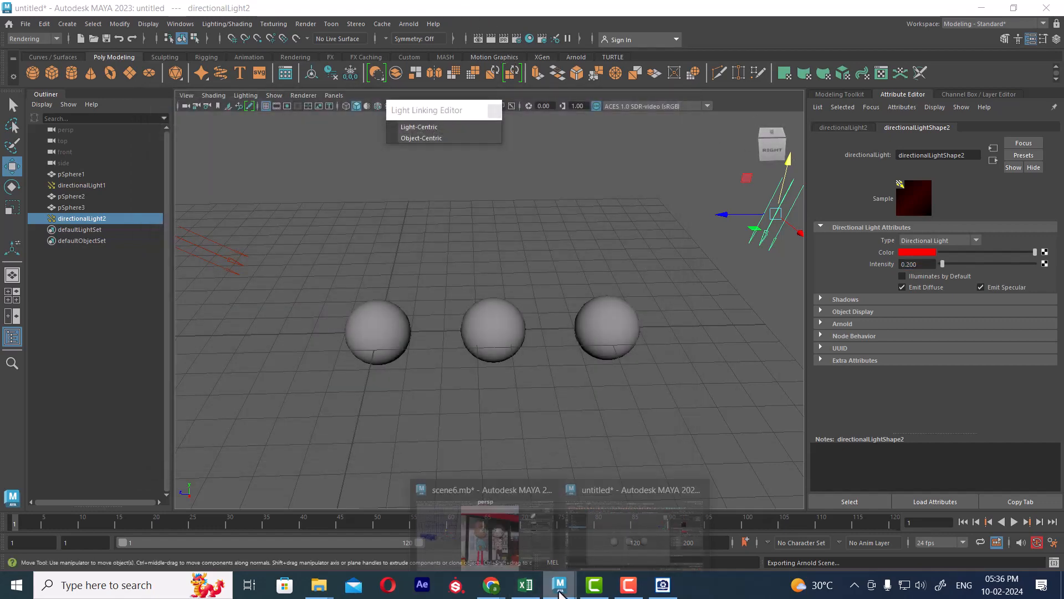
click(508, 539)
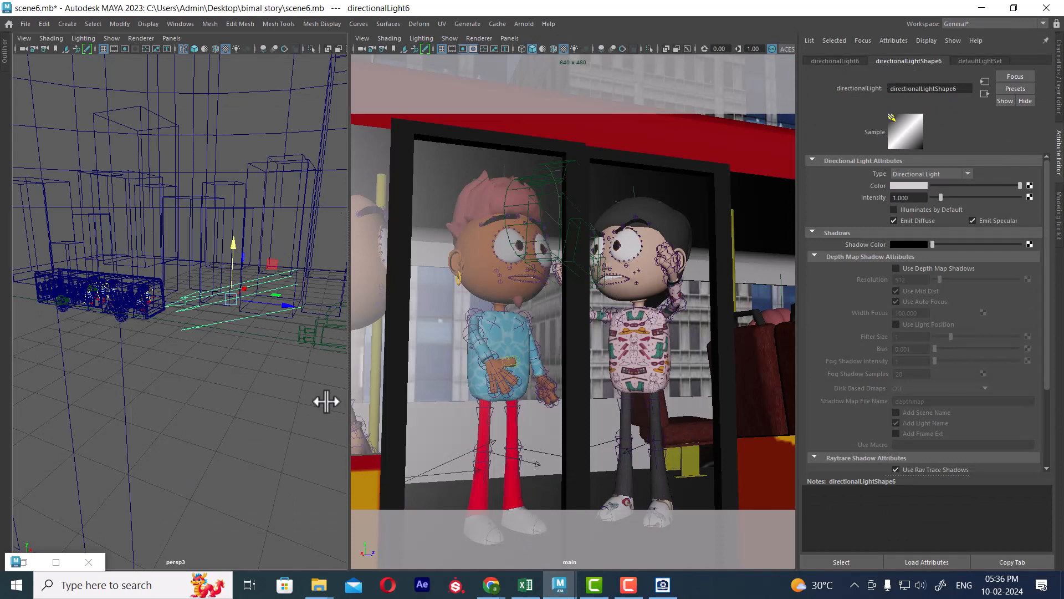
alt+drag(188, 359, 174, 365)
alt+right_drag(143, 350, 178, 464)
alt+drag(174, 423, 188, 432)
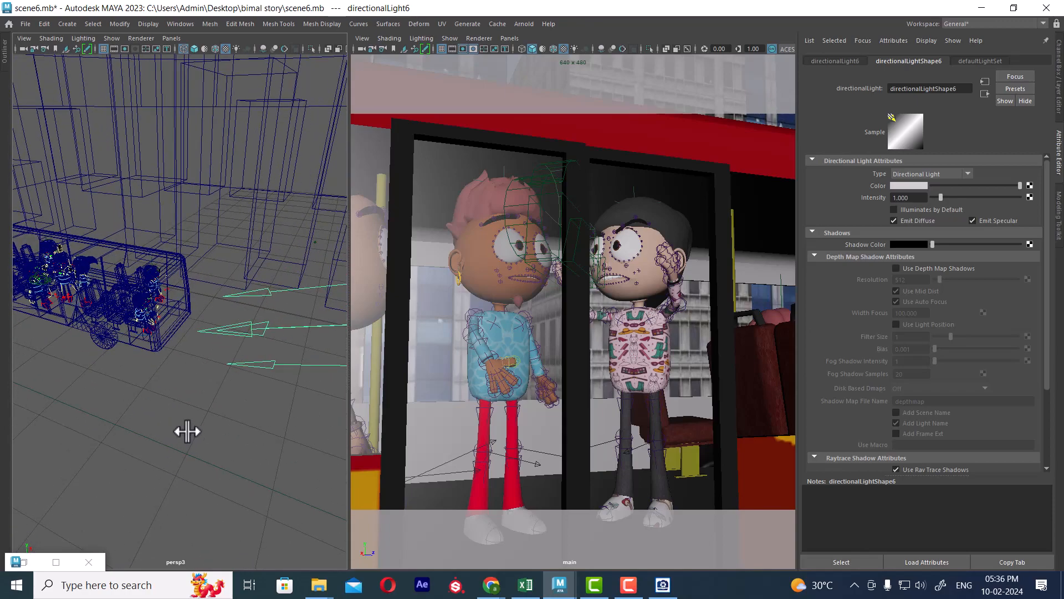
alt+drag(123, 408, 179, 354)
alt+right_drag(179, 354, 248, 442)
click(213, 299)
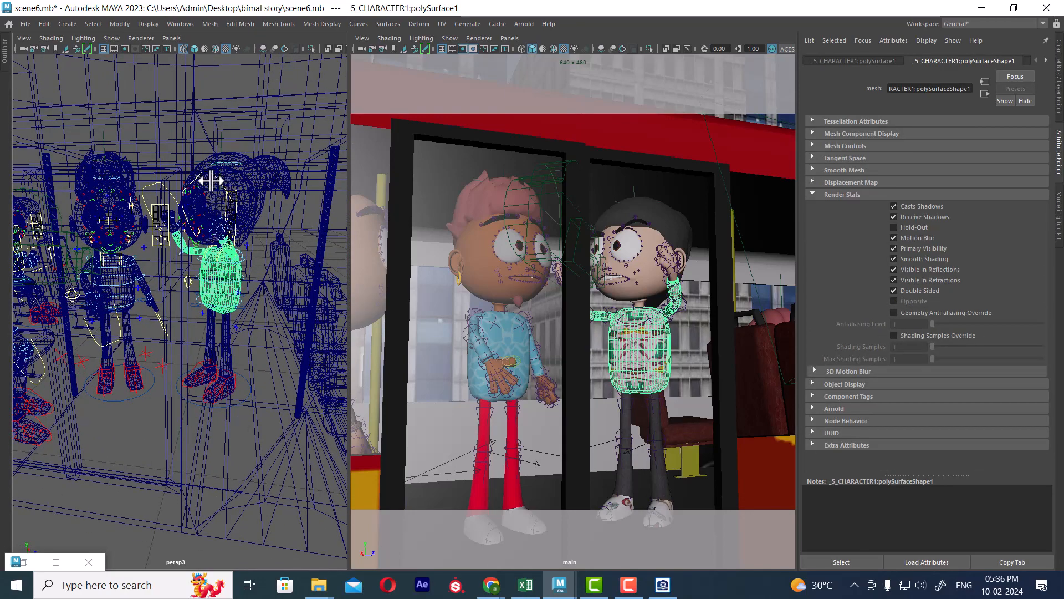
key(space)
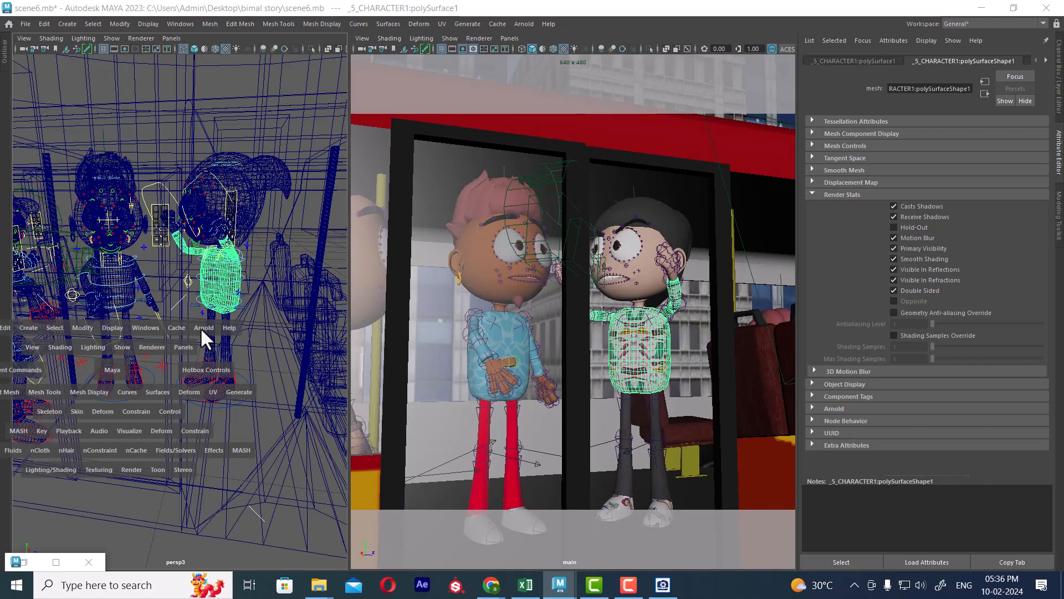
click(286, 229)
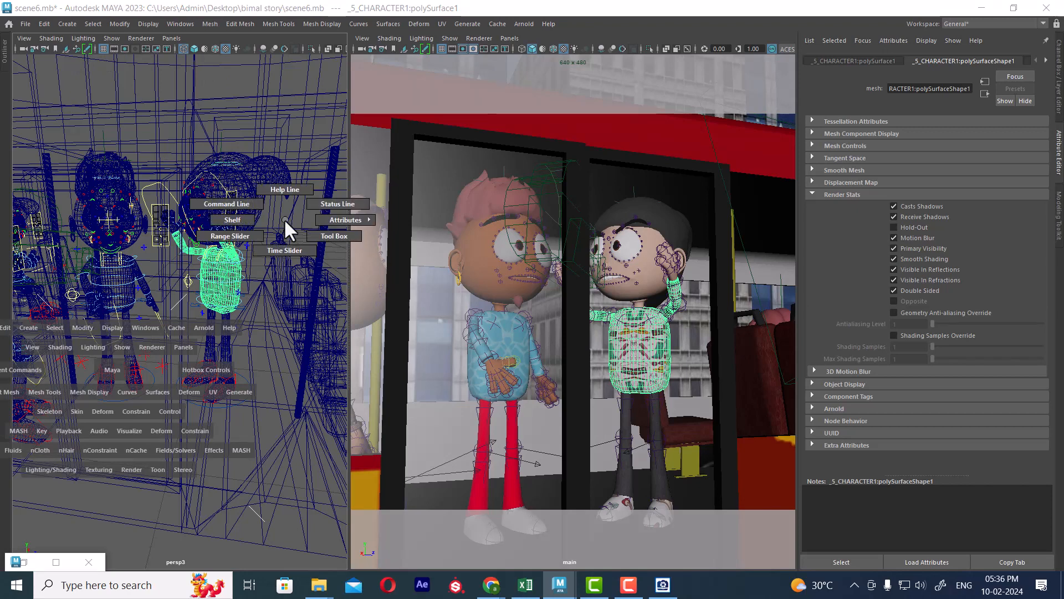
Step: Show the status line in the interface and switch the menu set to Rendering
click(337, 201)
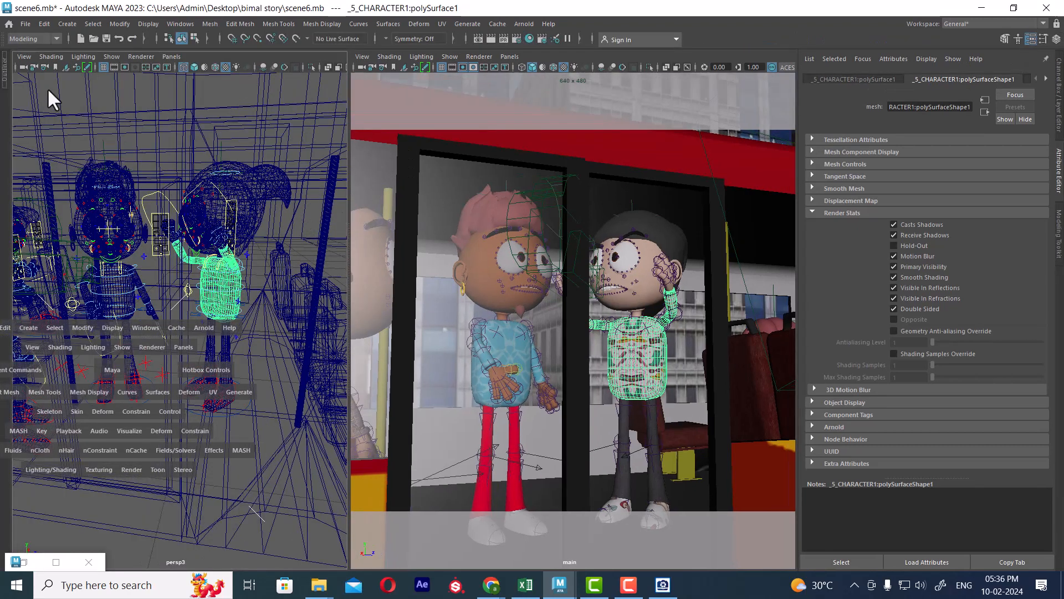
click(19, 36)
click(28, 91)
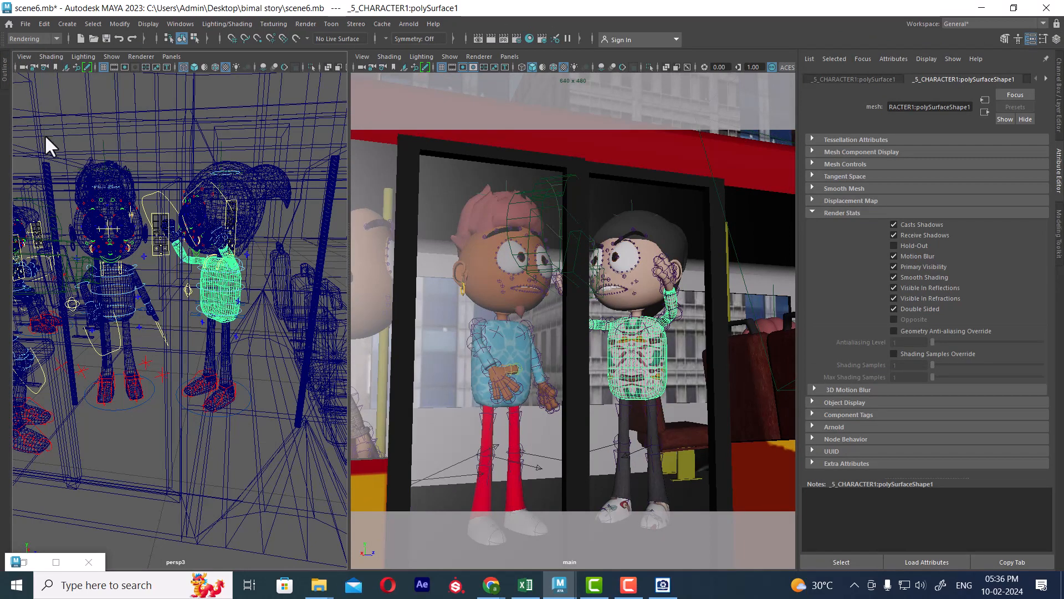
Step: Open light-centric light linking in the Relationship Editor and move its window clear of the perspective view
click(214, 24)
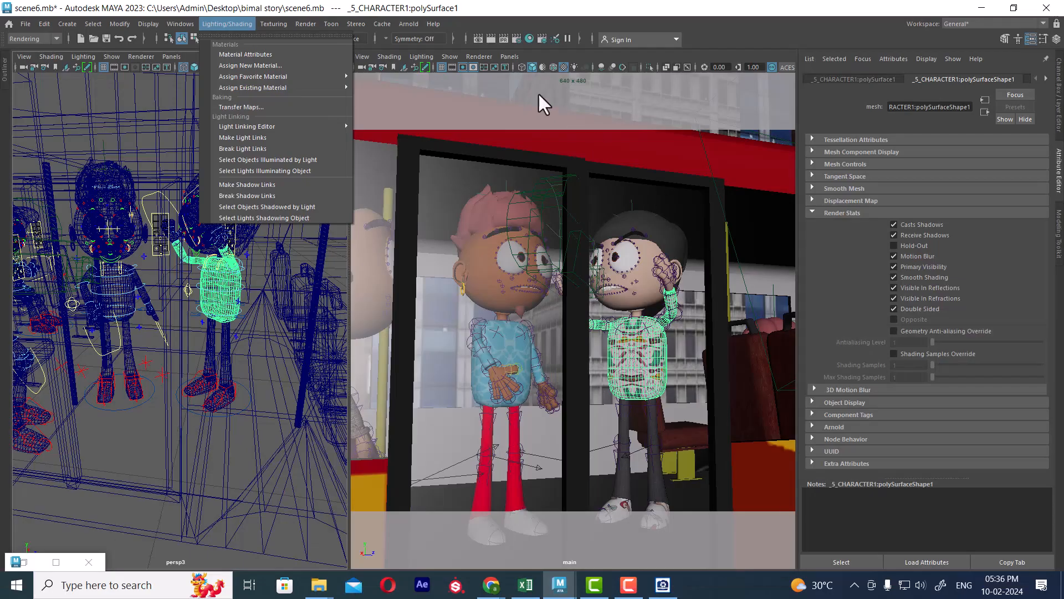
mouse_move(260, 127)
click(397, 136)
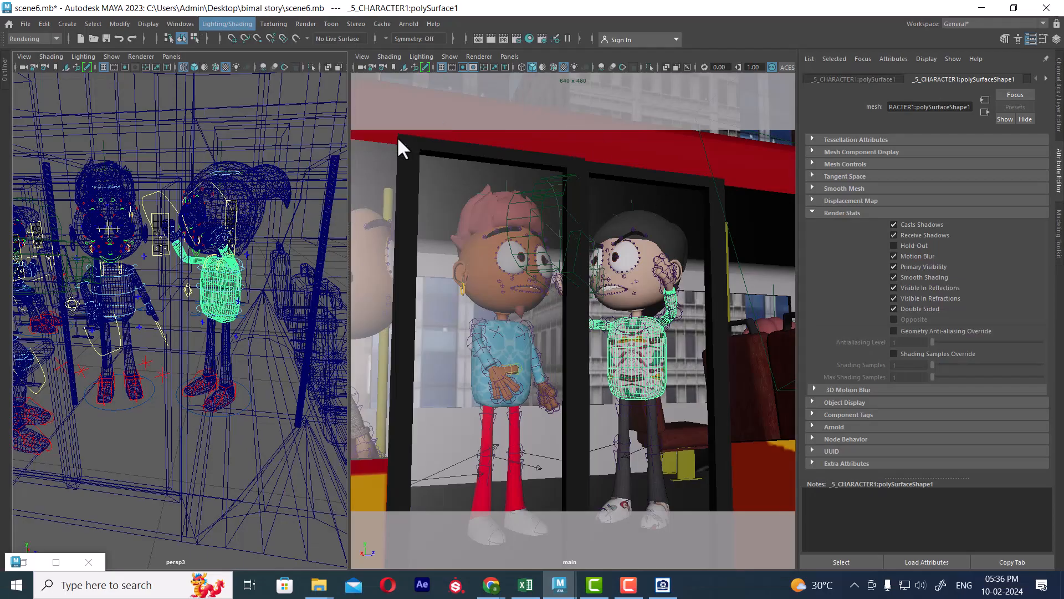
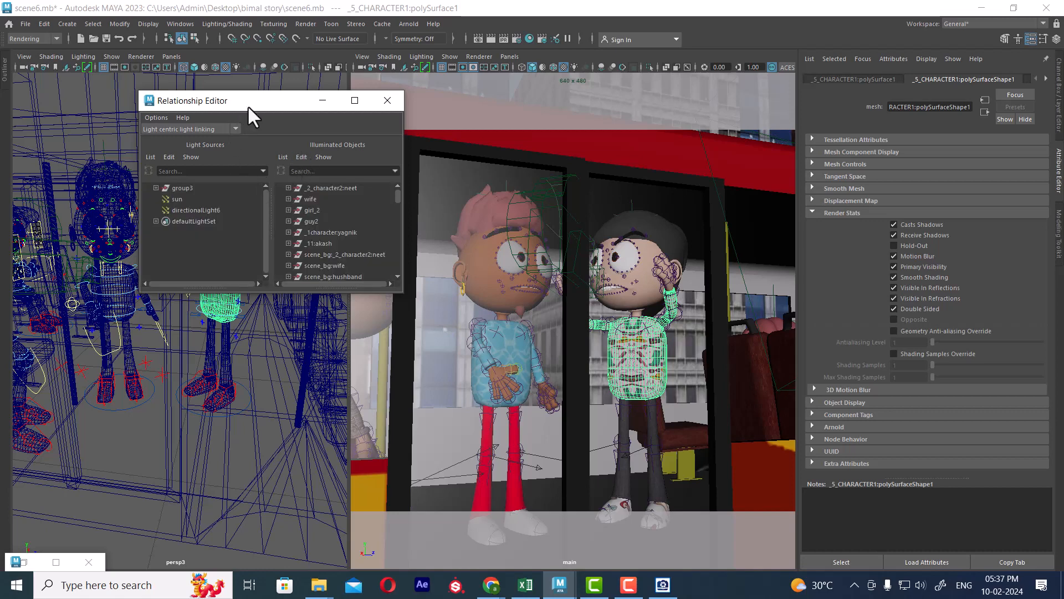
drag(247, 106, 497, 93)
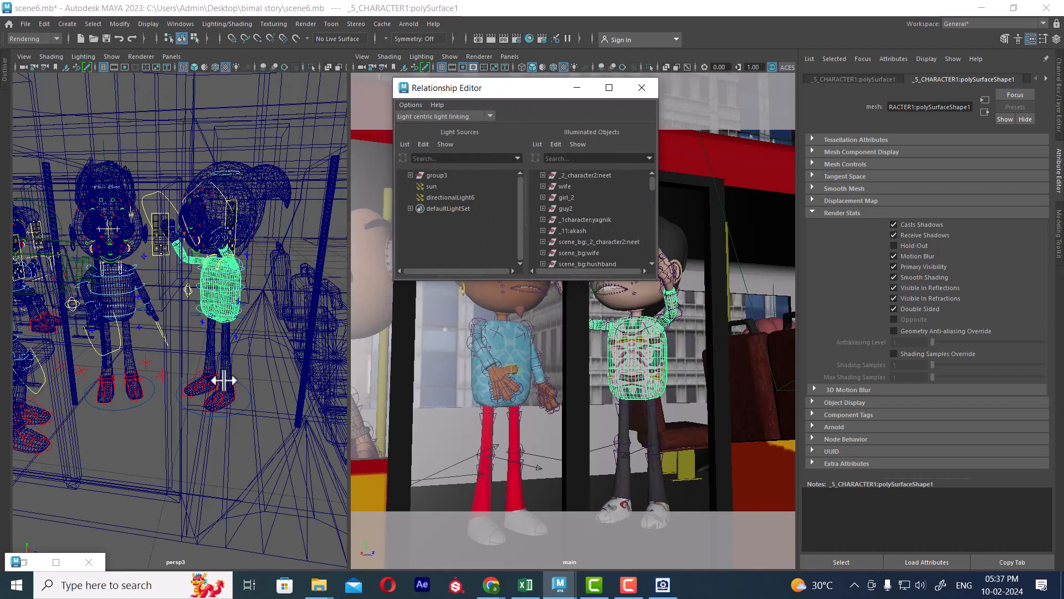
Step: Select the directional light placed outside the bus and rename its shape node to rim
alt+right_drag(221, 375, 150, 218)
alt+drag(211, 320, 246, 335)
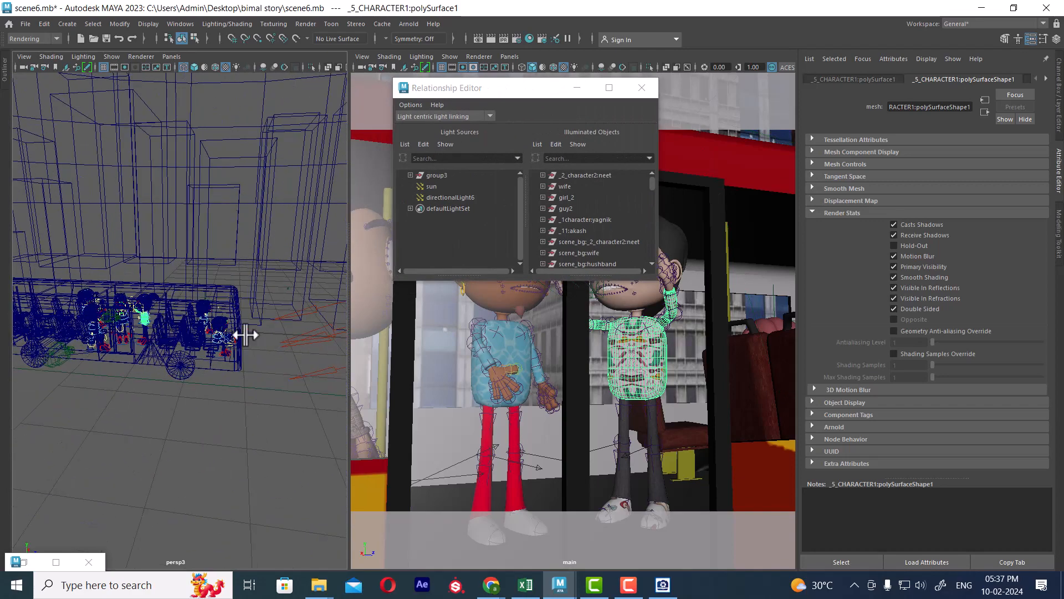
click(310, 339)
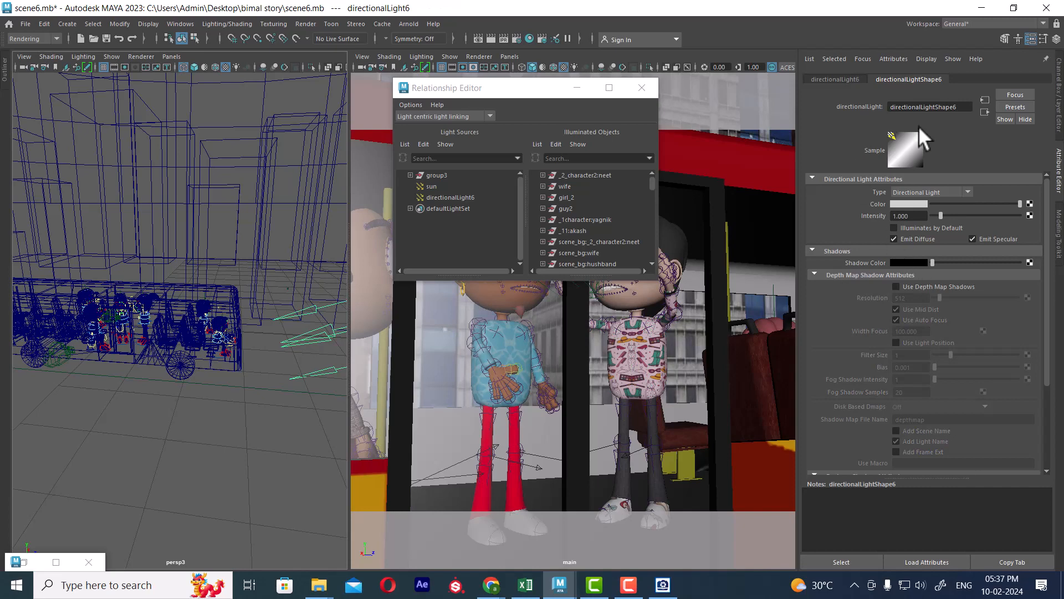
drag(959, 109, 822, 103)
text(rim)
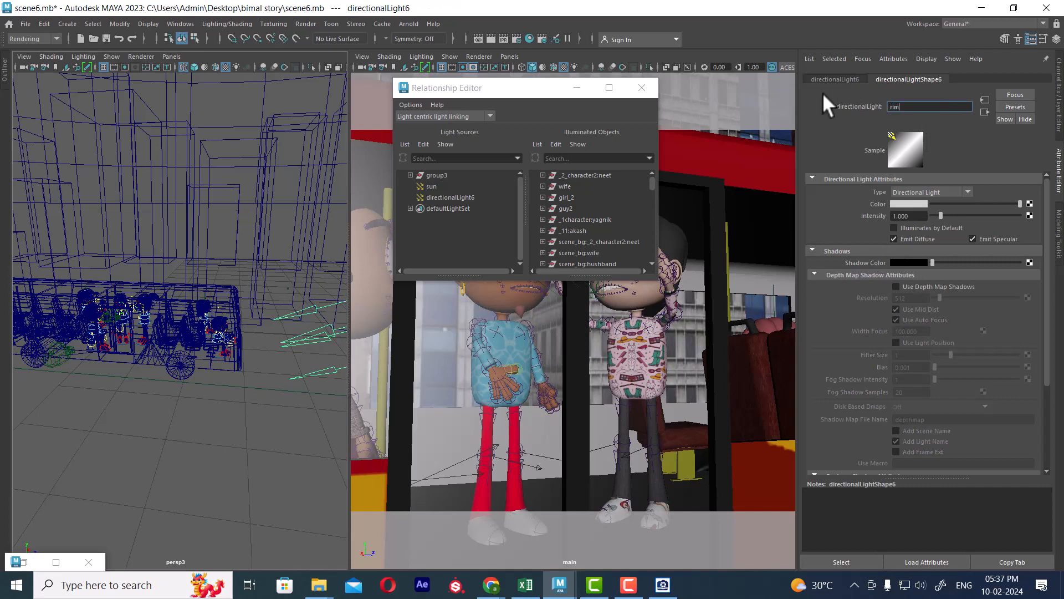
key(Return)
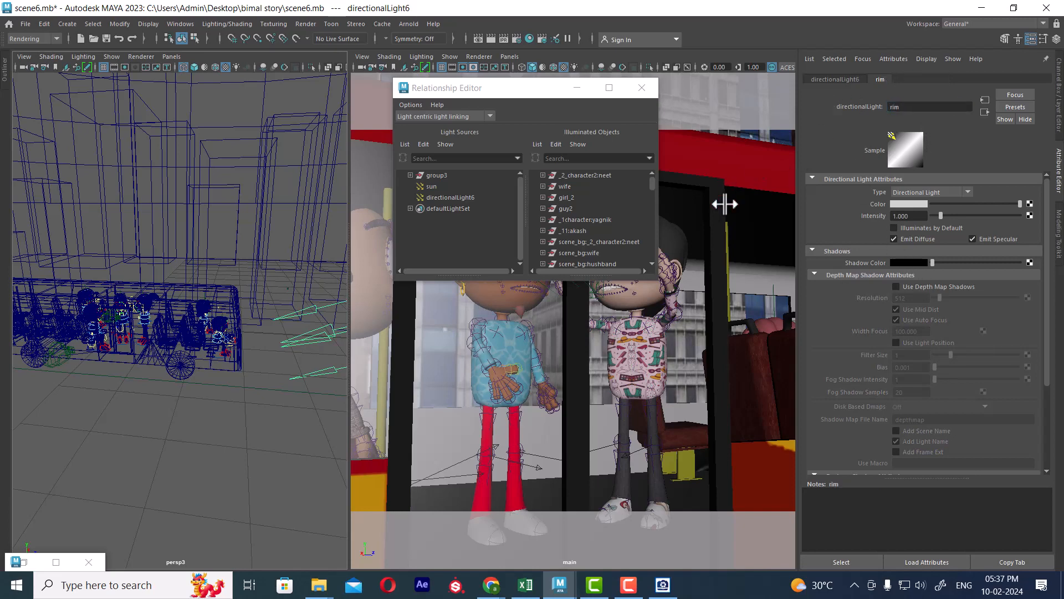
Step: Rename the directionalLight6 object to chrac_rim in the scene hierarchy
click(3, 69)
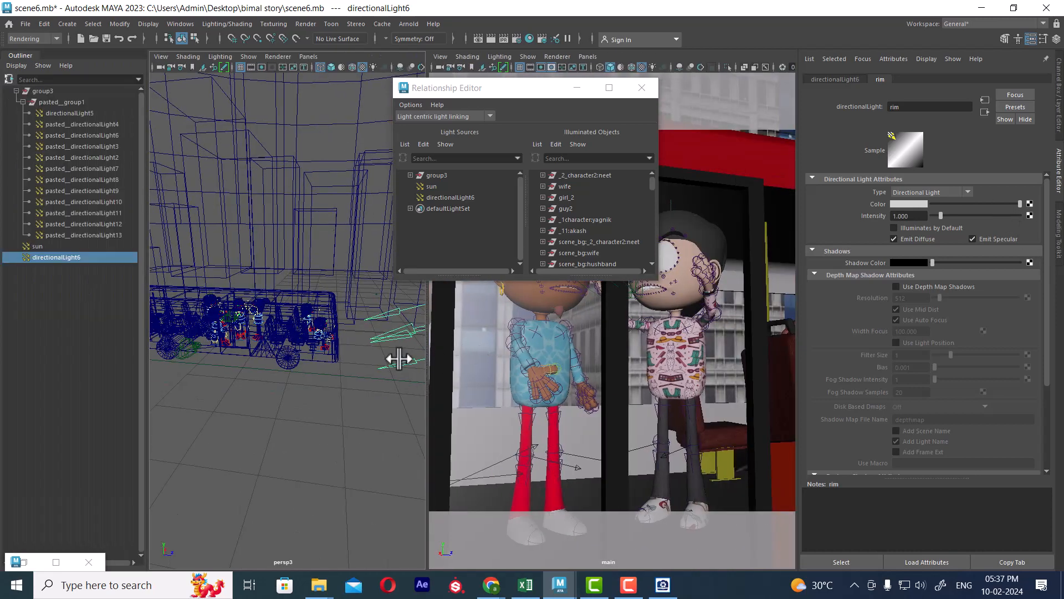
click(83, 255)
double_click(82, 256)
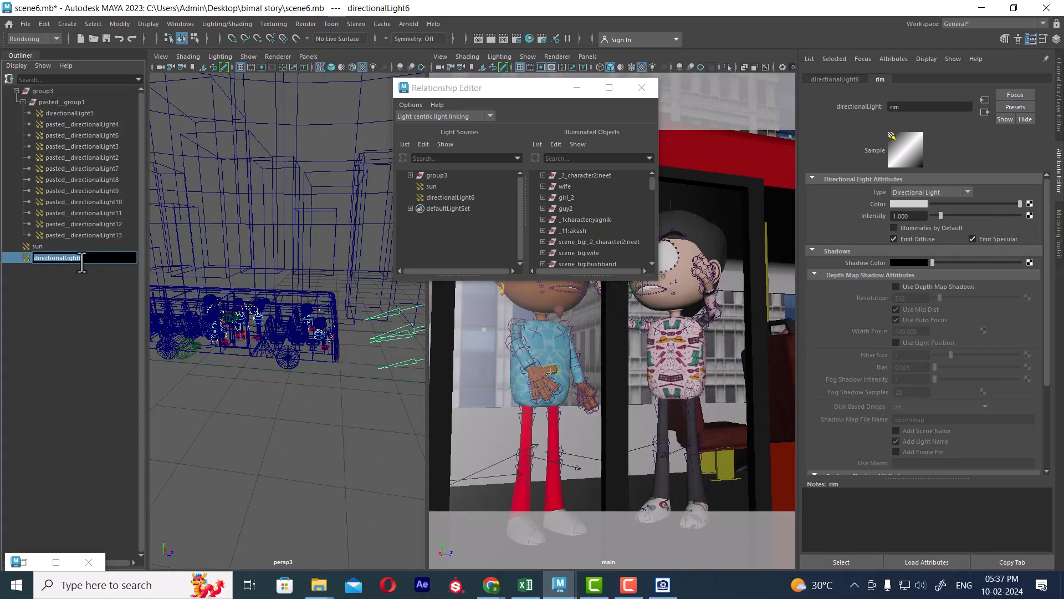
text(chrac)
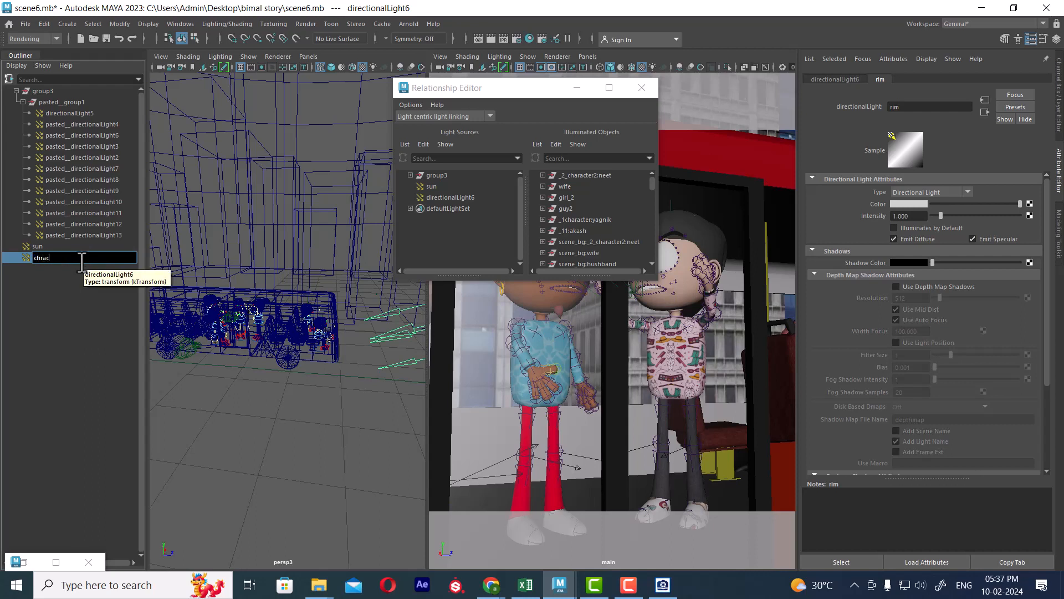
text(_rim)
key(Return)
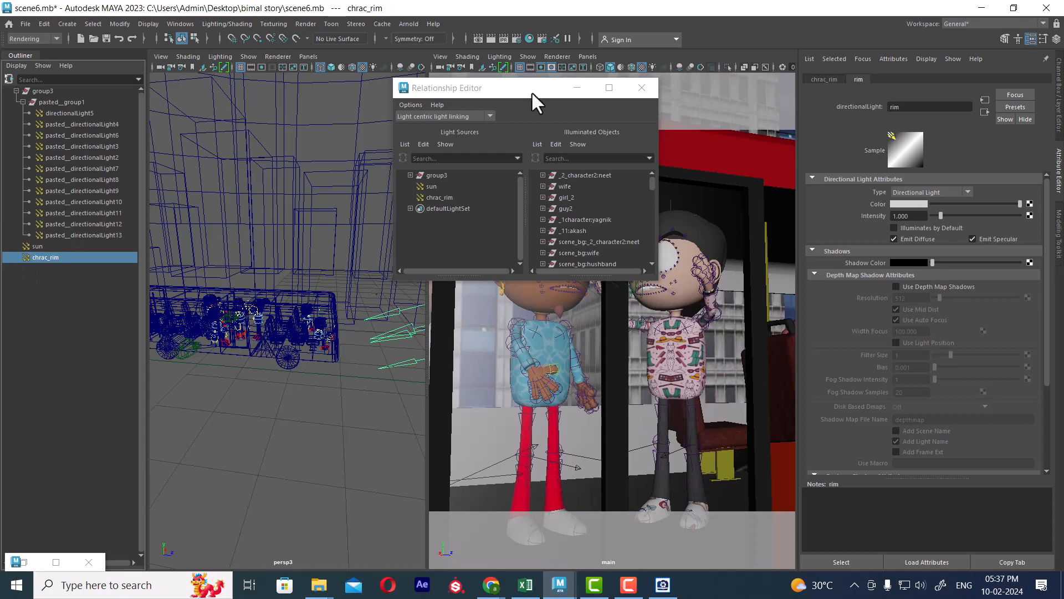
Step: Choose chrac_rim as the light source in light-centric linking and pick wife among its illuminated objects
drag(531, 91, 627, 108)
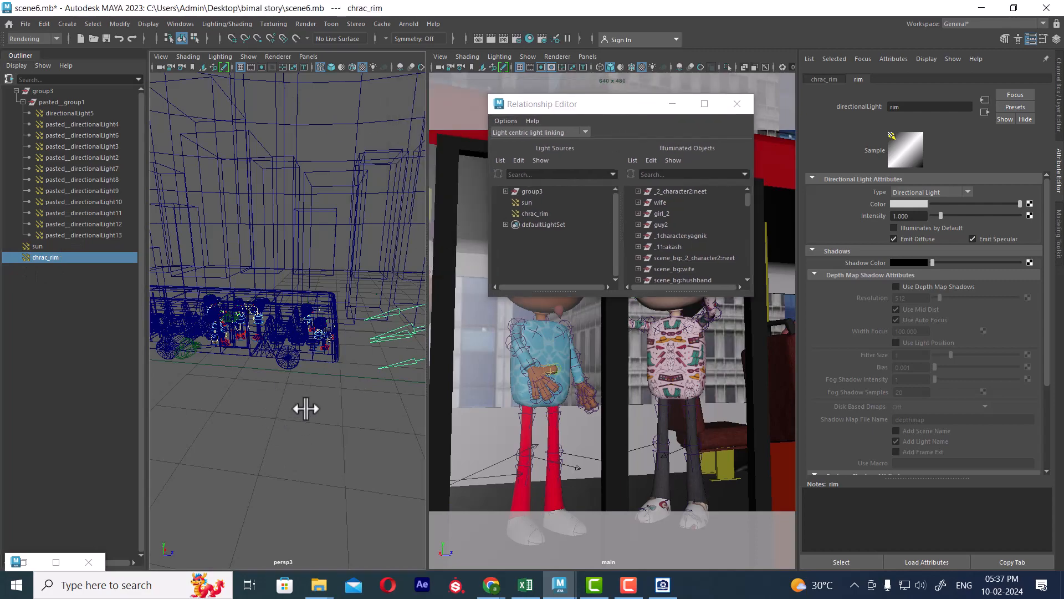
scroll(306, 409, up, 4)
scroll(319, 395, up, 5)
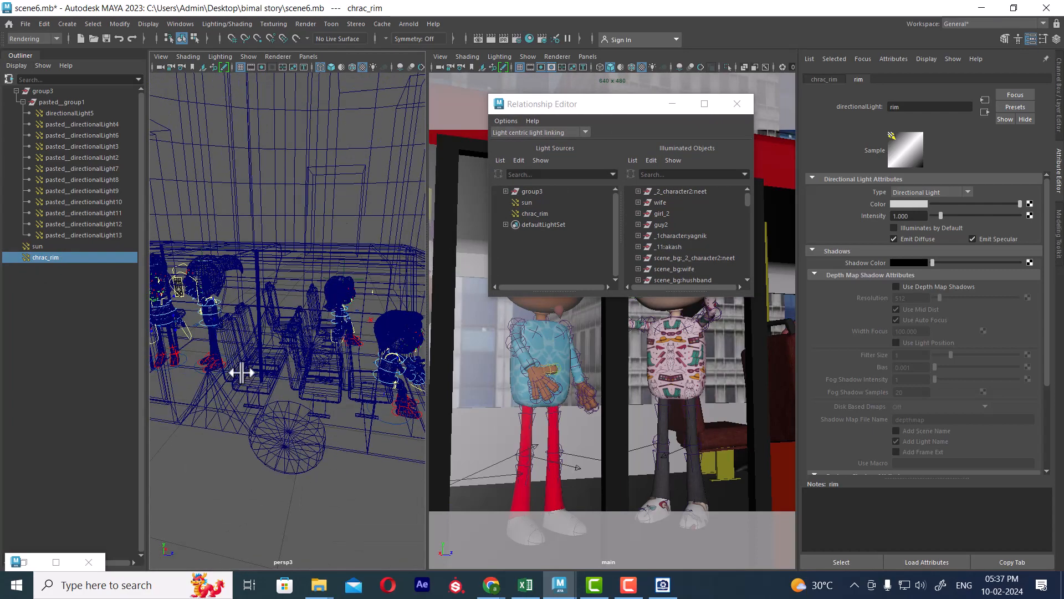
scroll(293, 367, up, 3)
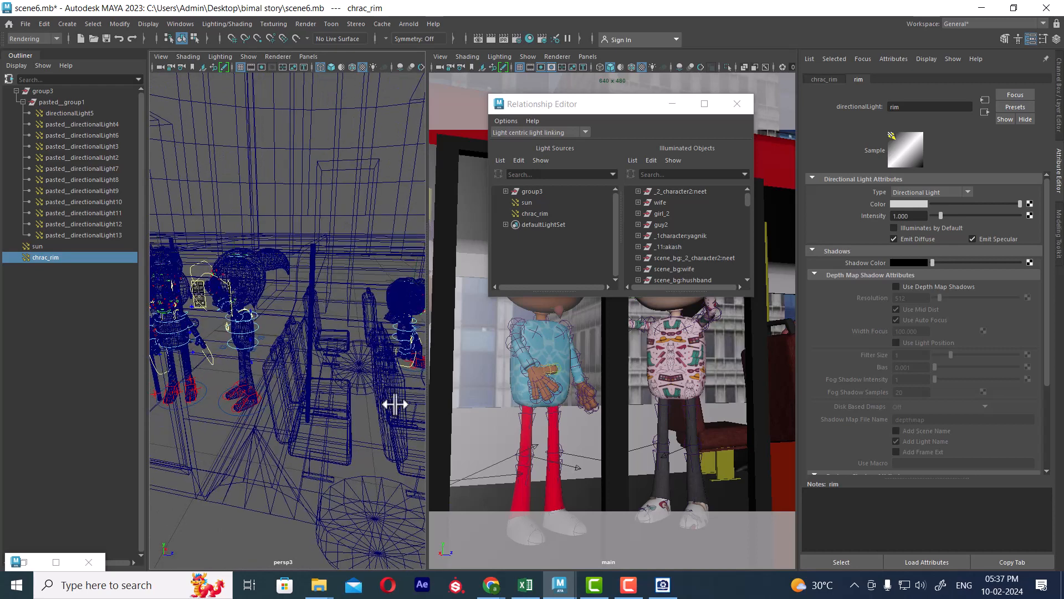
click(539, 212)
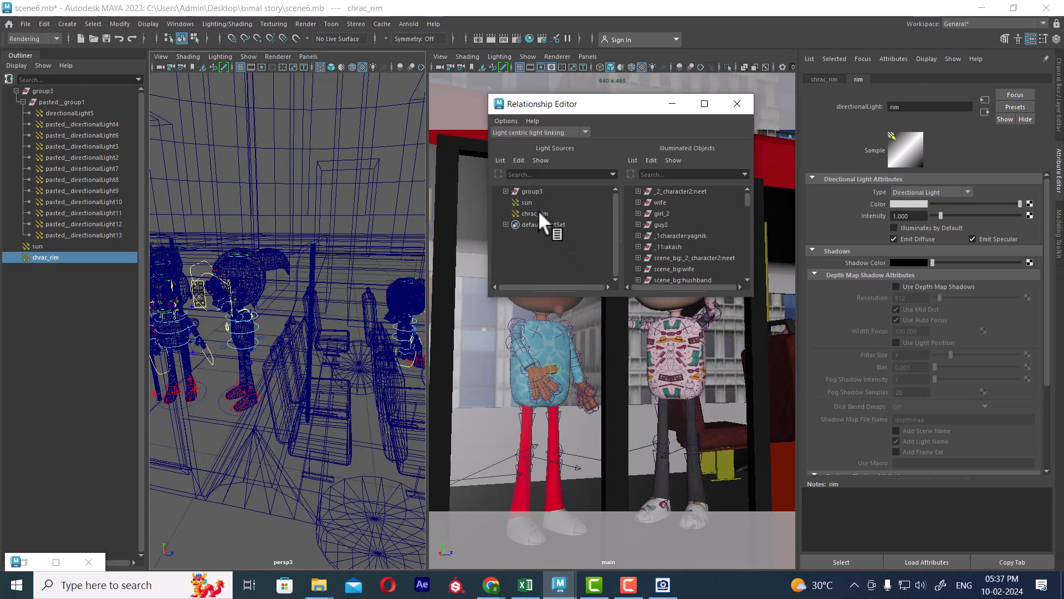
click(247, 367)
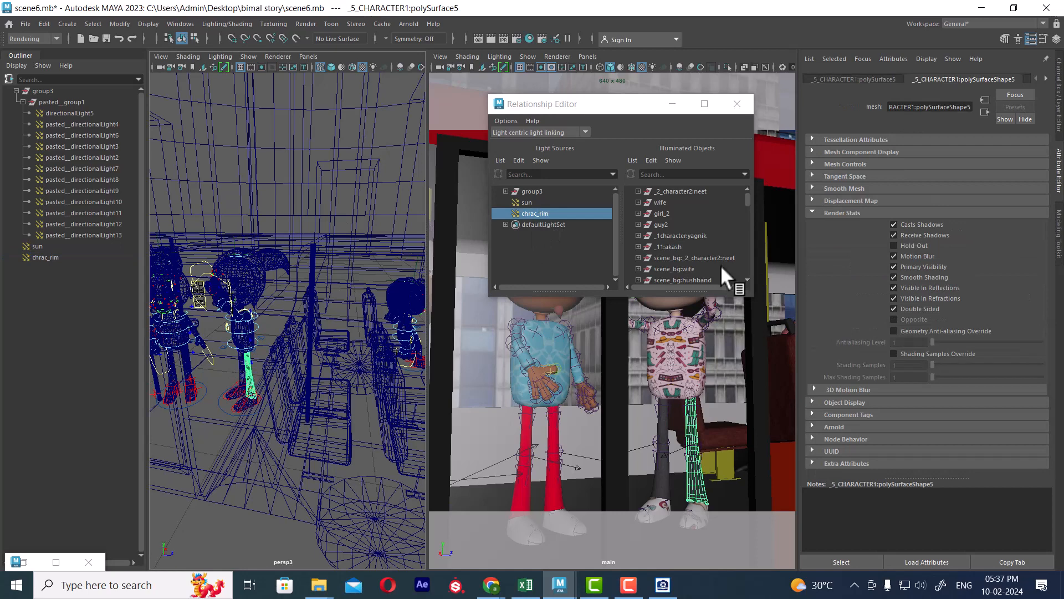
click(660, 202)
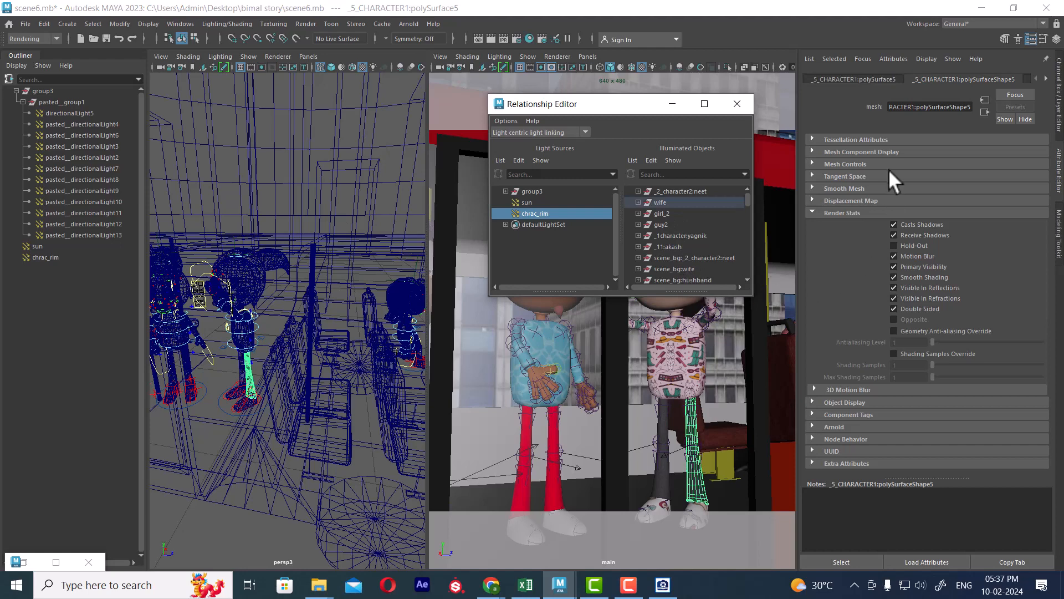
Step: Review the chrac_rim light's attributes and render the main camera view to check its effect on the characters
click(50, 257)
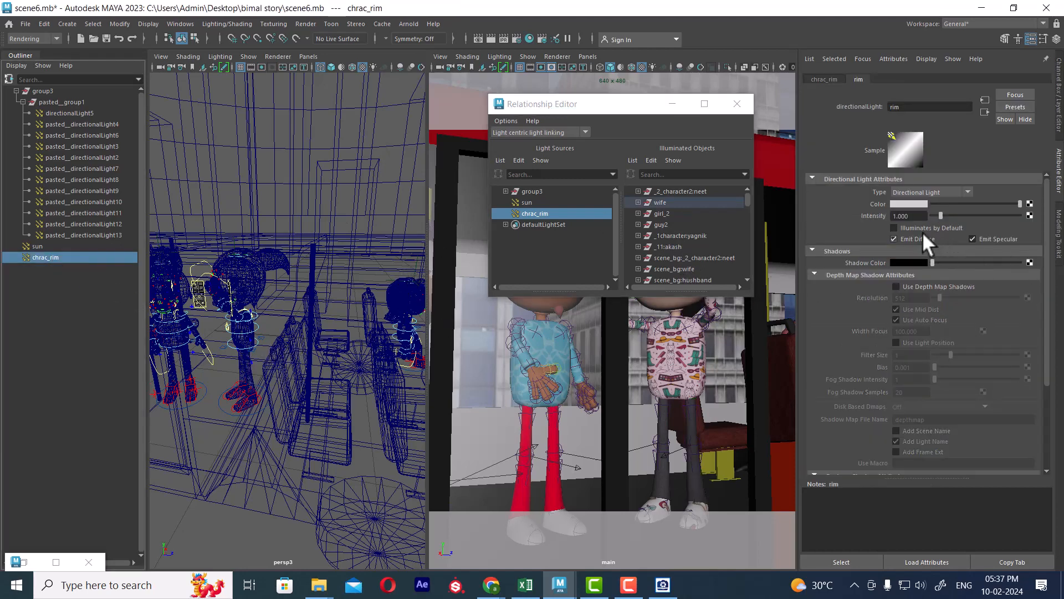
drag(612, 105, 382, 73)
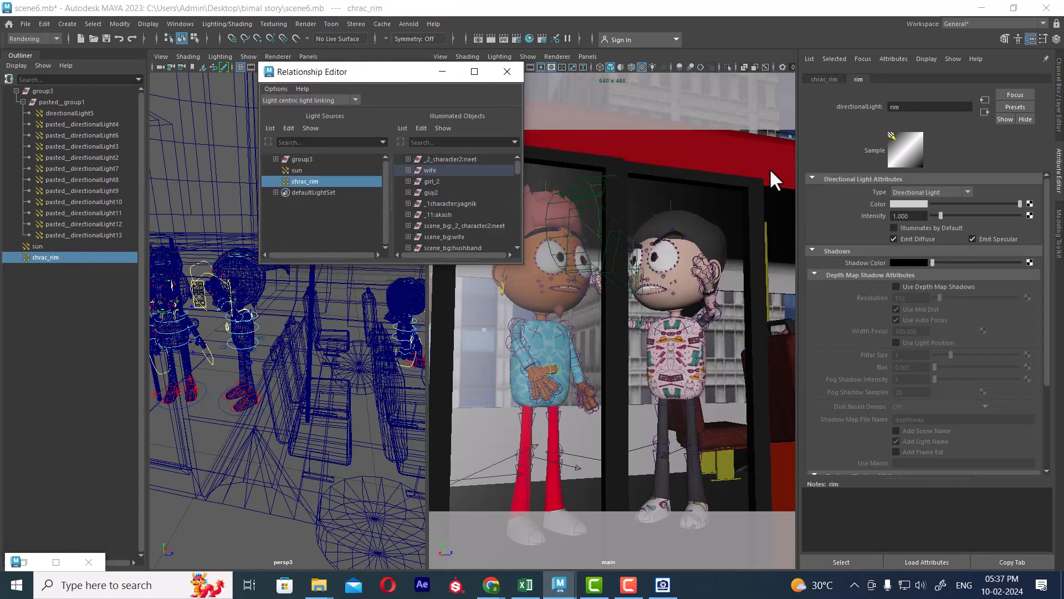
click(771, 144)
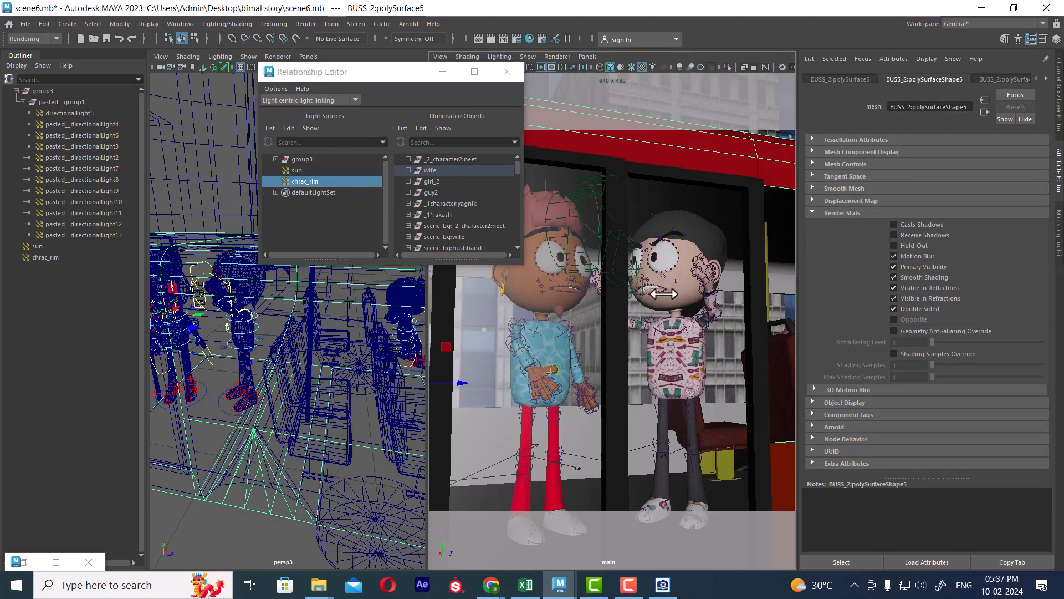
click(494, 37)
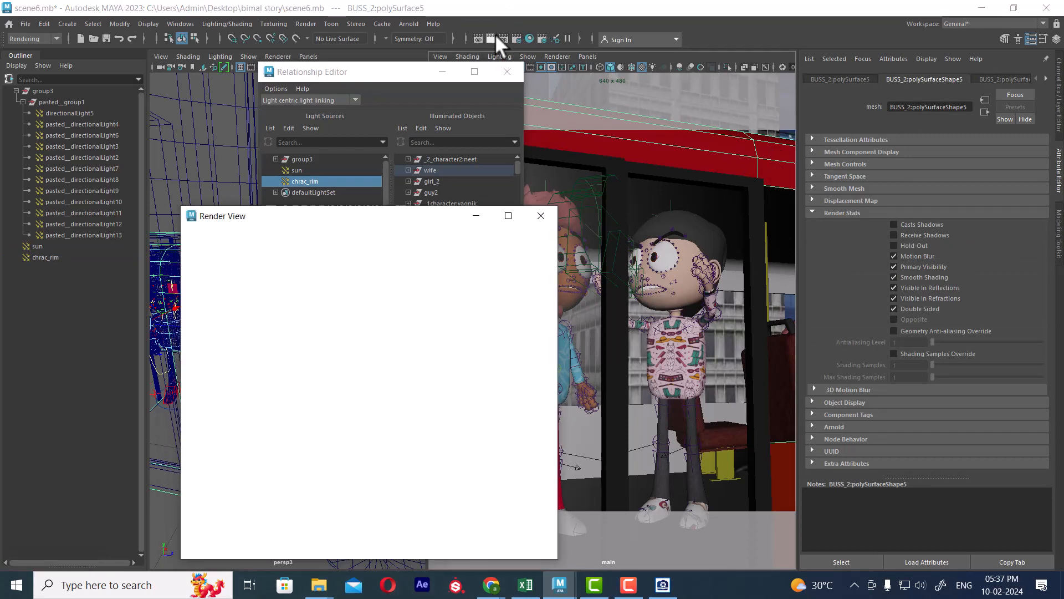
click(490, 37)
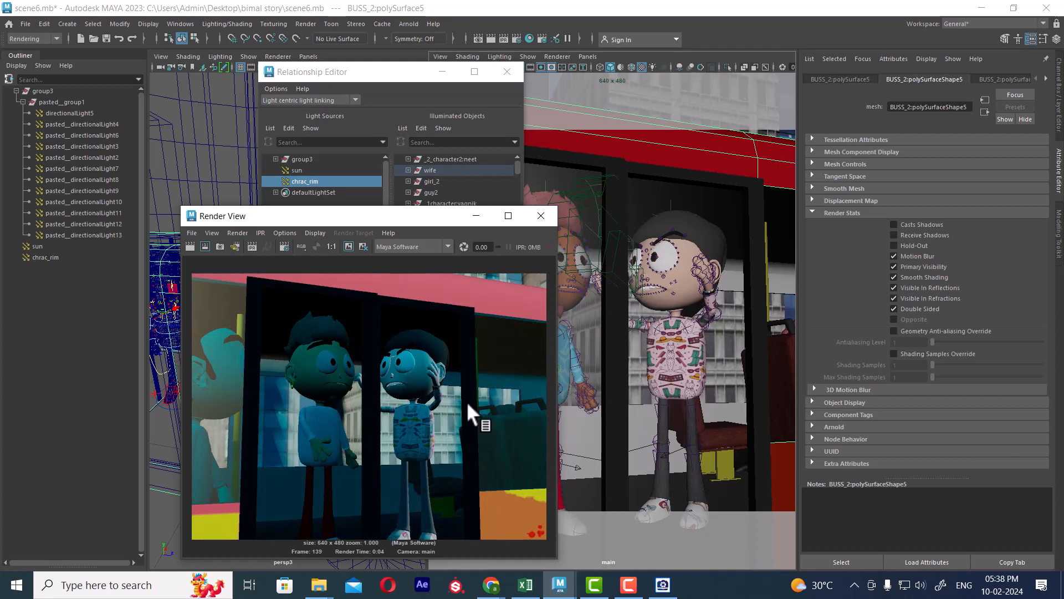
Step: Select the chrac_rim light beside the bus and change its color to a softened, less saturated red
drag(401, 219, 560, 376)
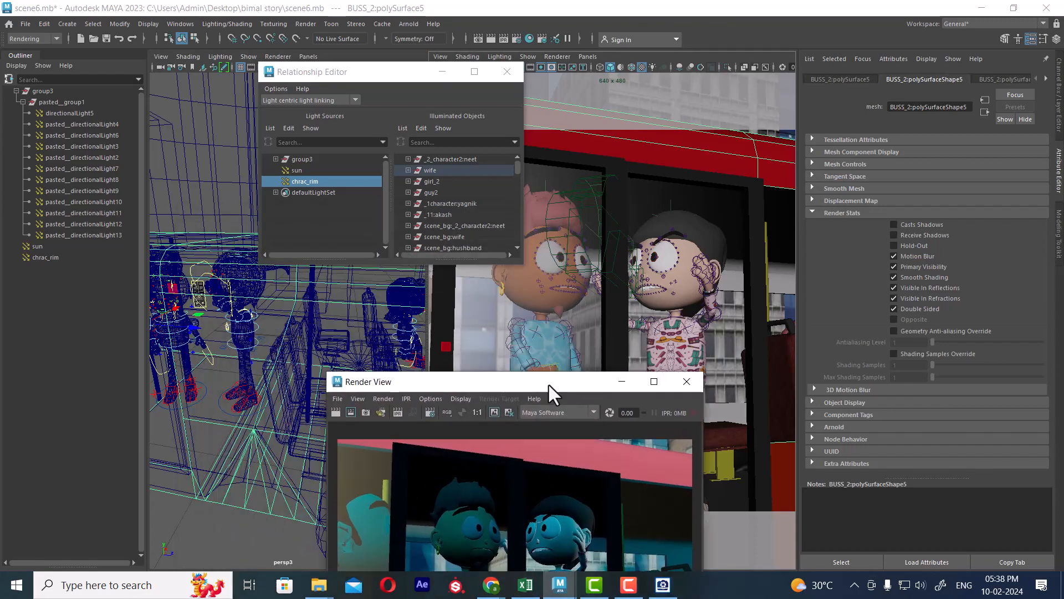
alt+drag(262, 350, 235, 264)
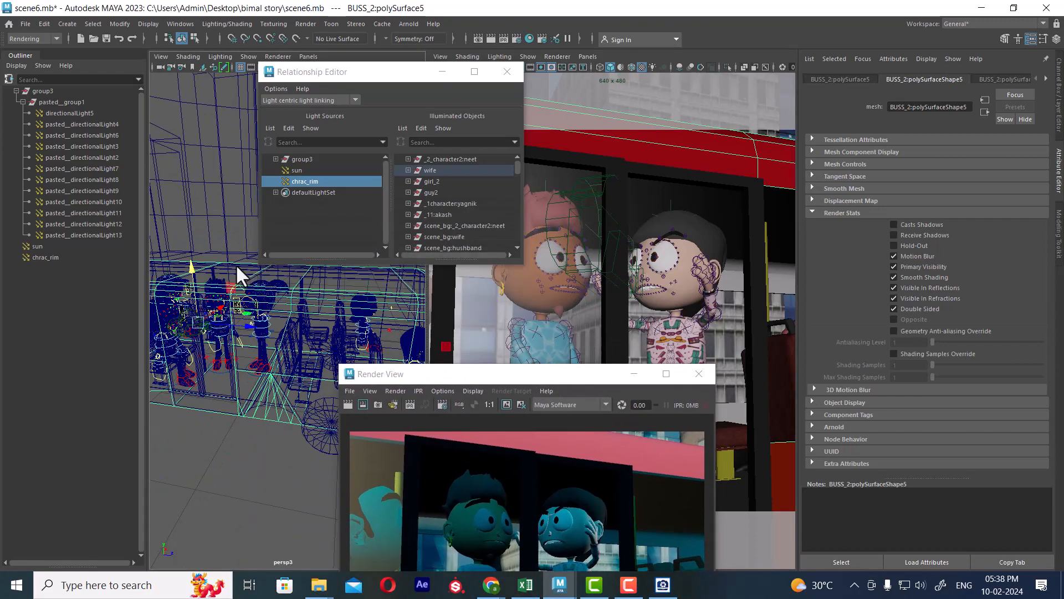
alt+drag(249, 325, 227, 265)
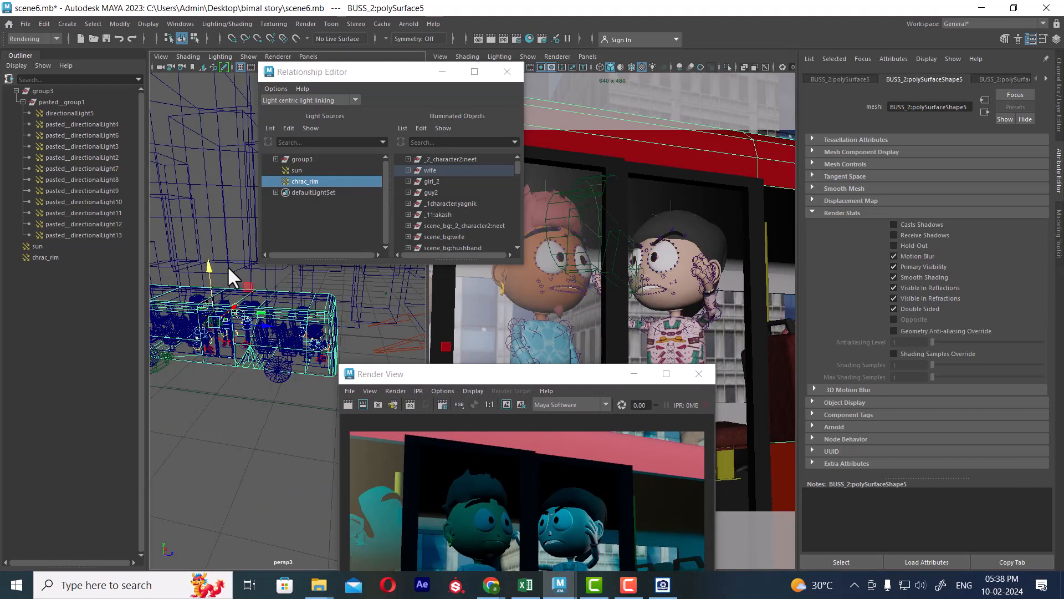
click(403, 350)
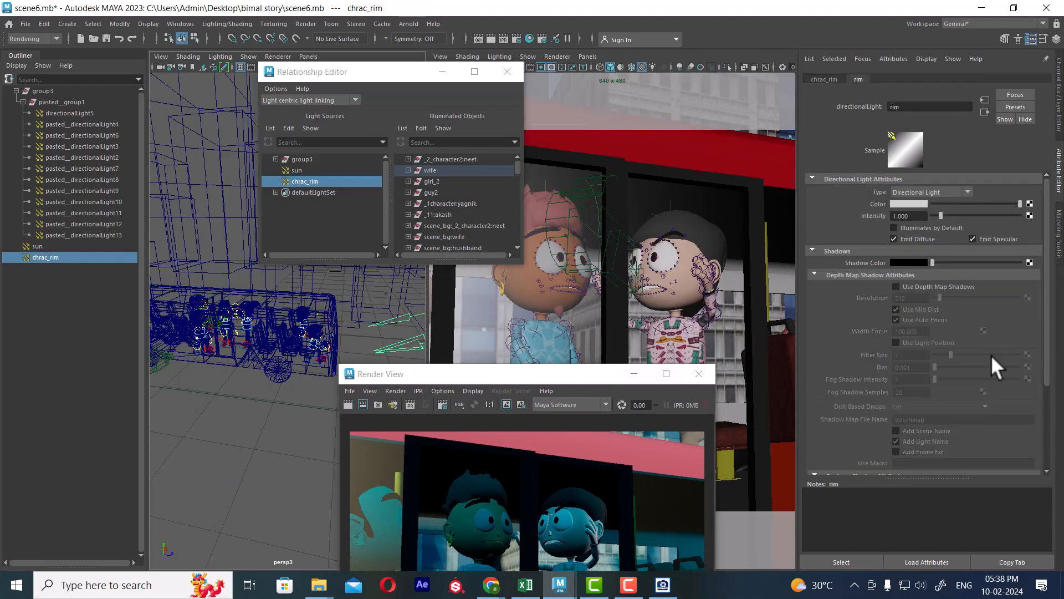
click(911, 204)
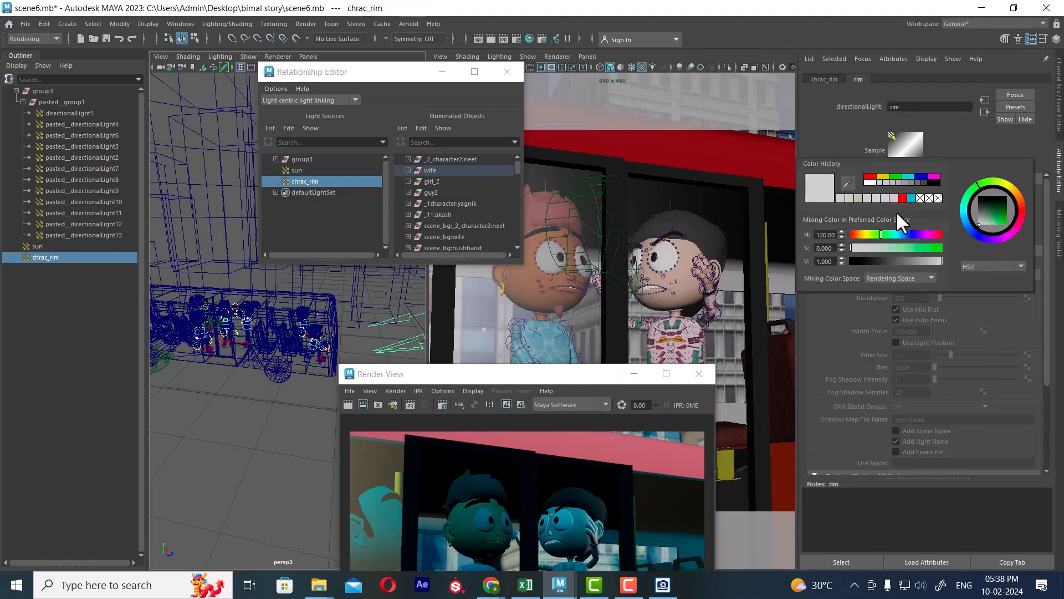
click(873, 178)
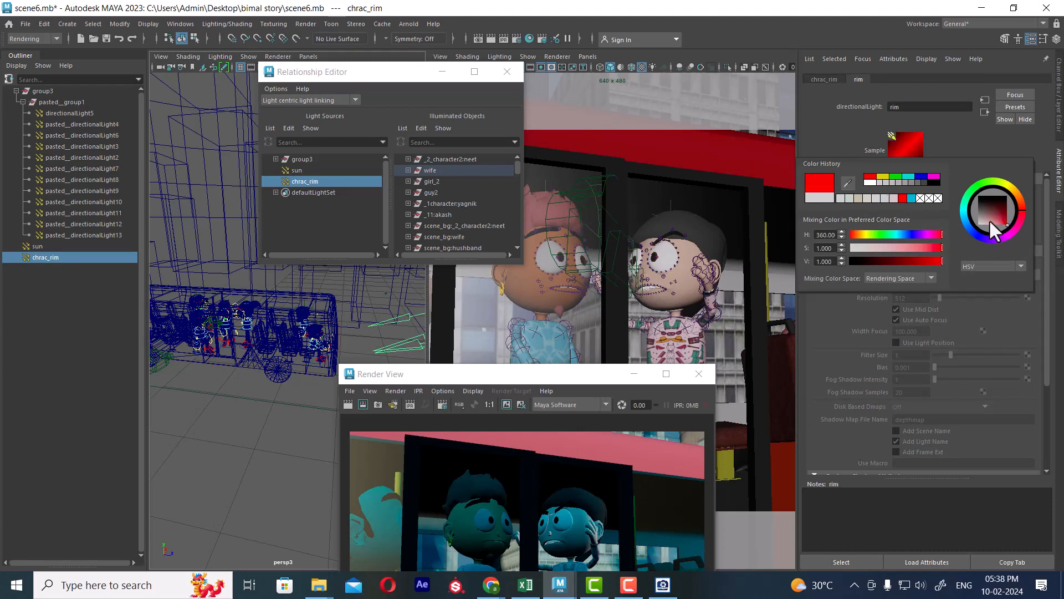
drag(912, 248, 908, 247)
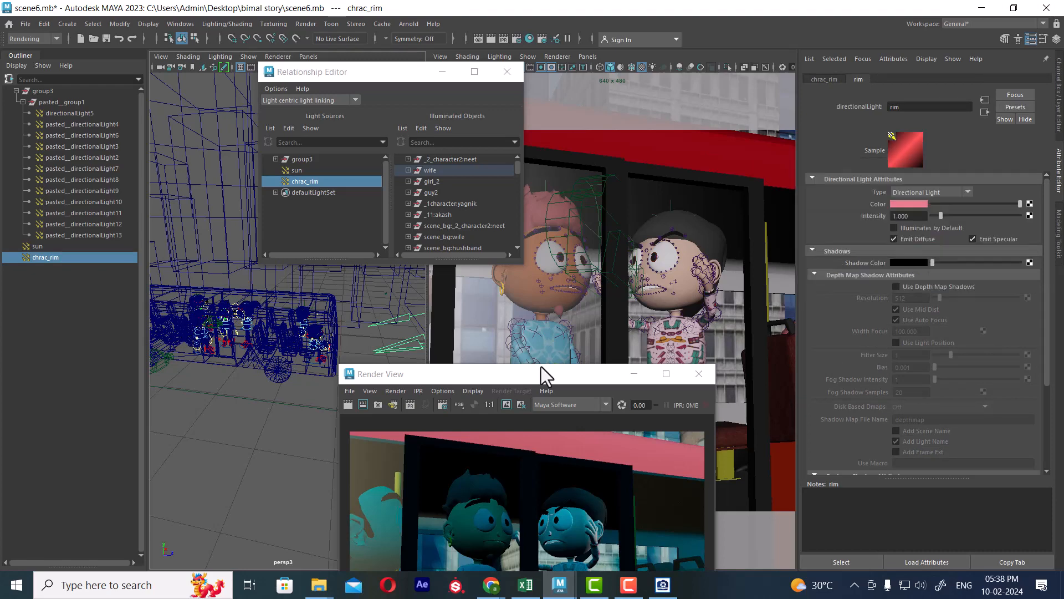
Step: Render the main camera view again to check the red rim light on the linked character
click(673, 327)
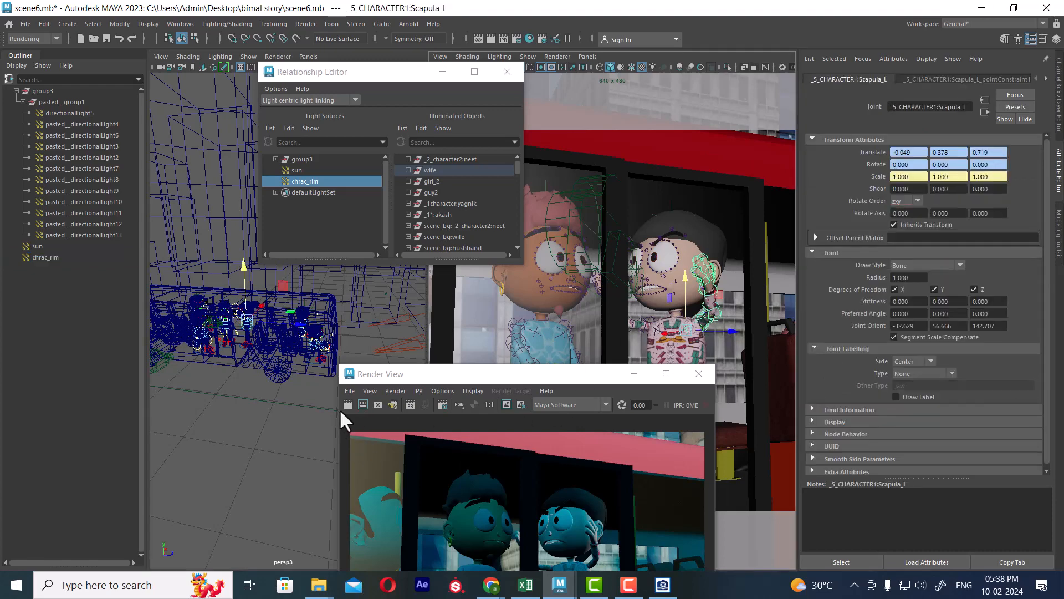
click(347, 404)
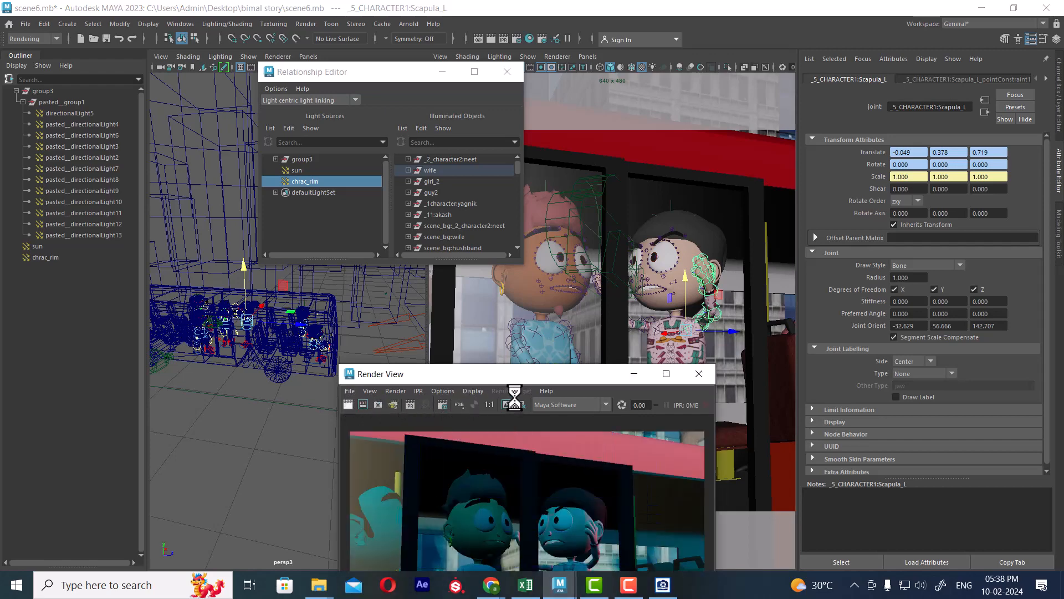
drag(522, 380, 566, 221)
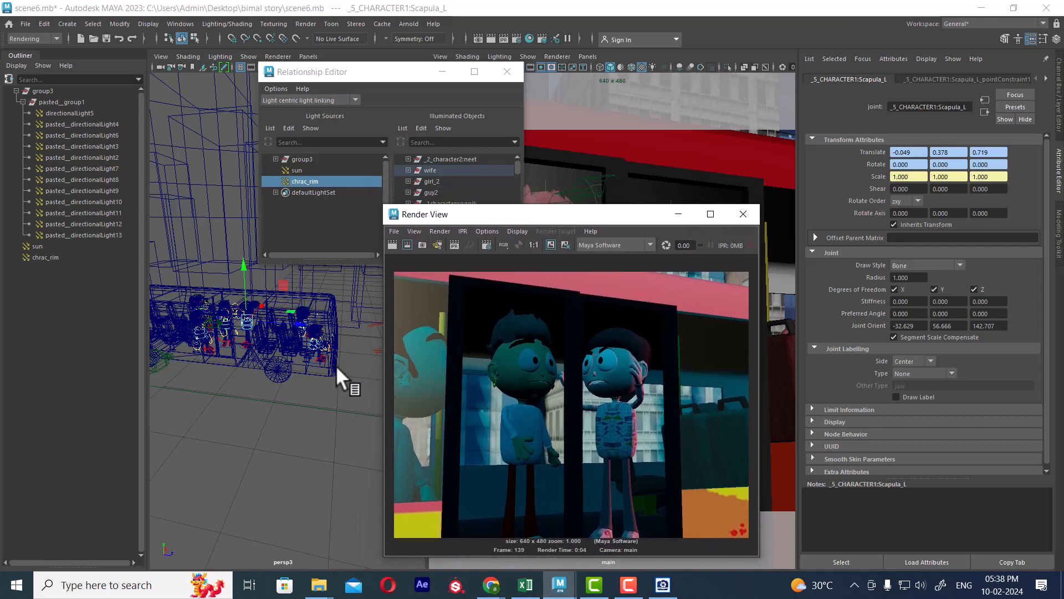
Step: Select the chrac_rim light beside the bus and change its color to a soft orange with hue 27.948 and saturation 0.776
scroll(271, 404, down, 4)
alt+drag(270, 434, 308, 414)
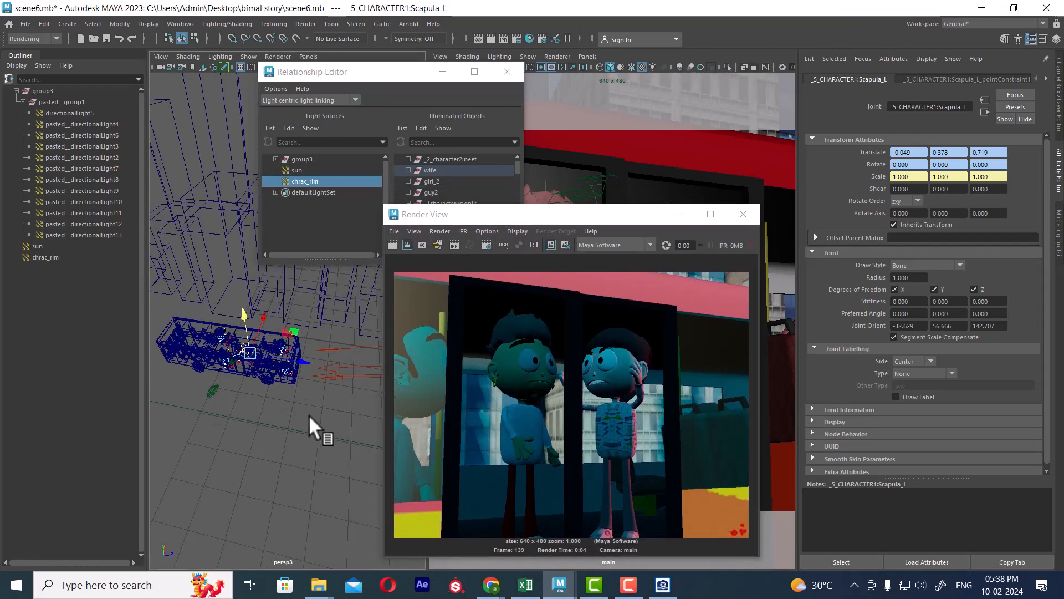
click(331, 370)
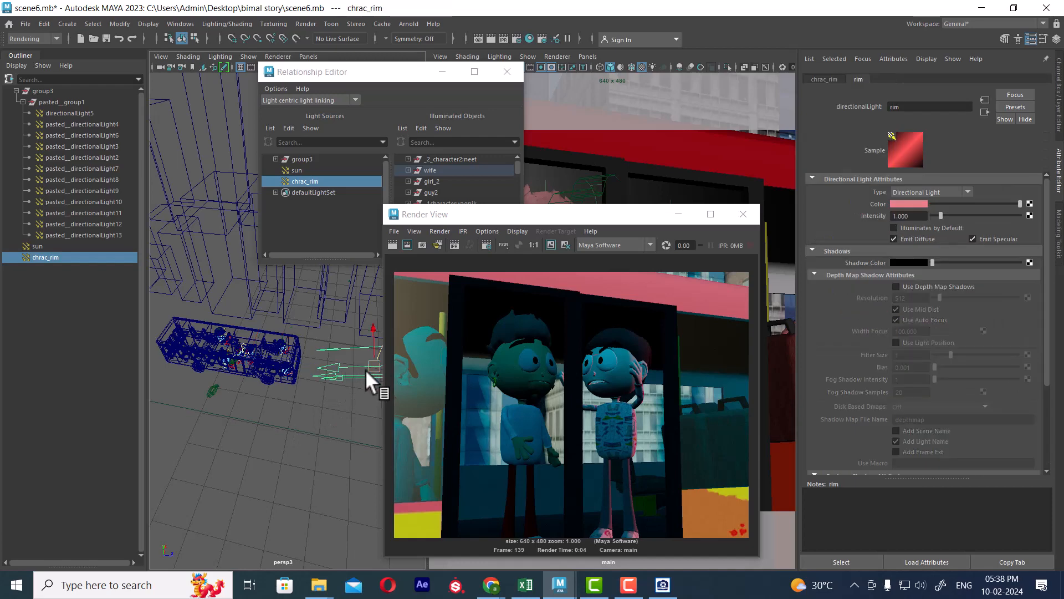
alt+drag(309, 427, 305, 430)
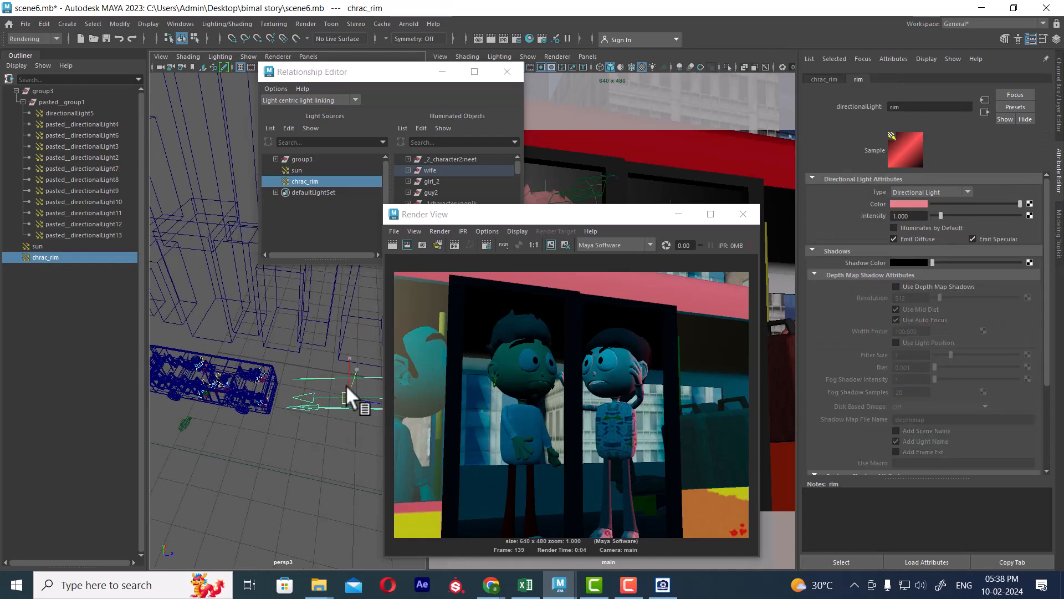
key(w)
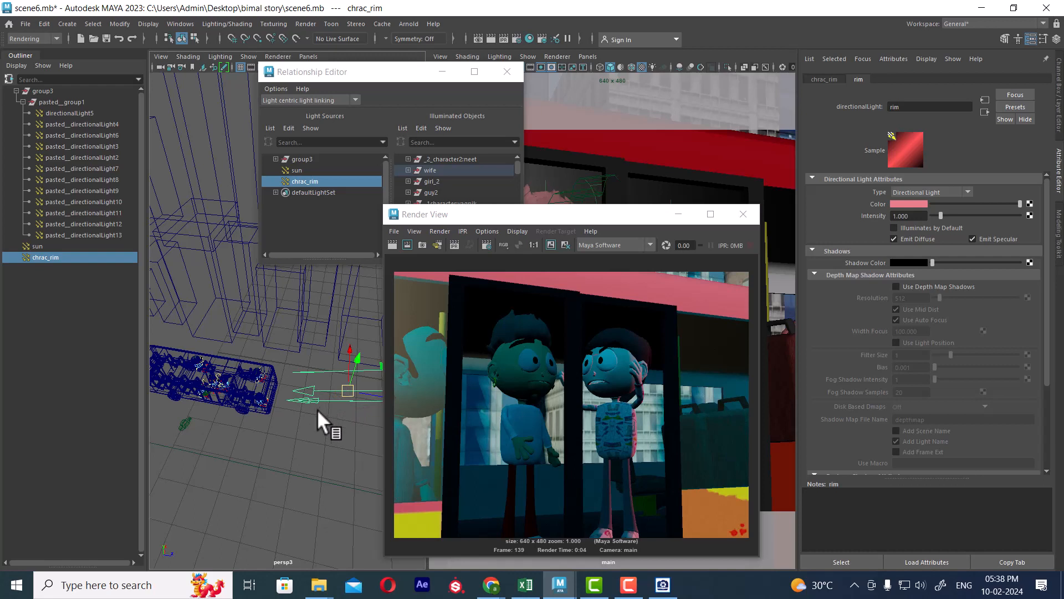
key(e)
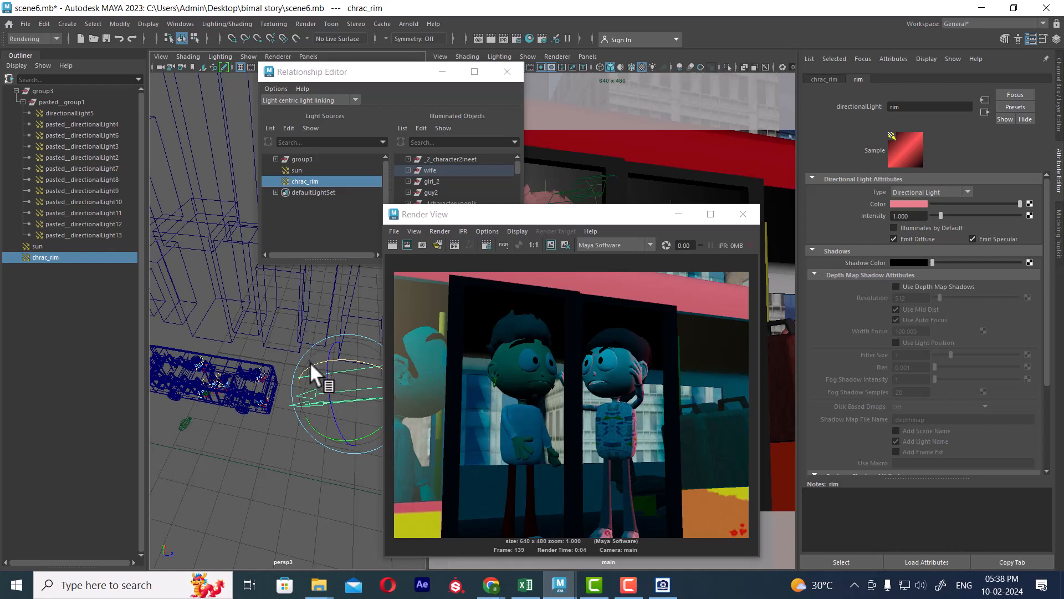
click(919, 205)
click(890, 173)
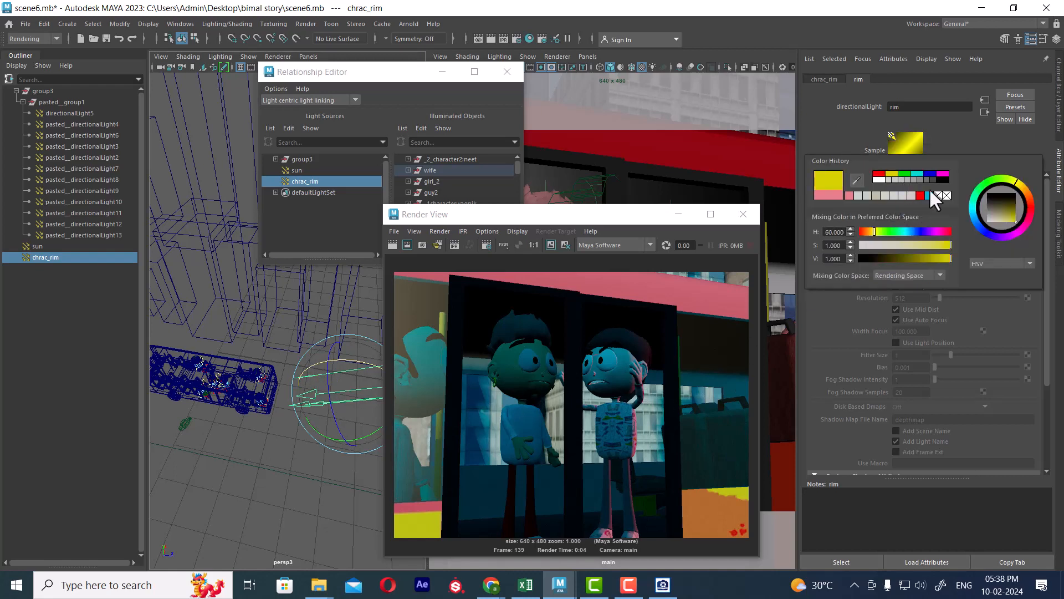
click(1028, 192)
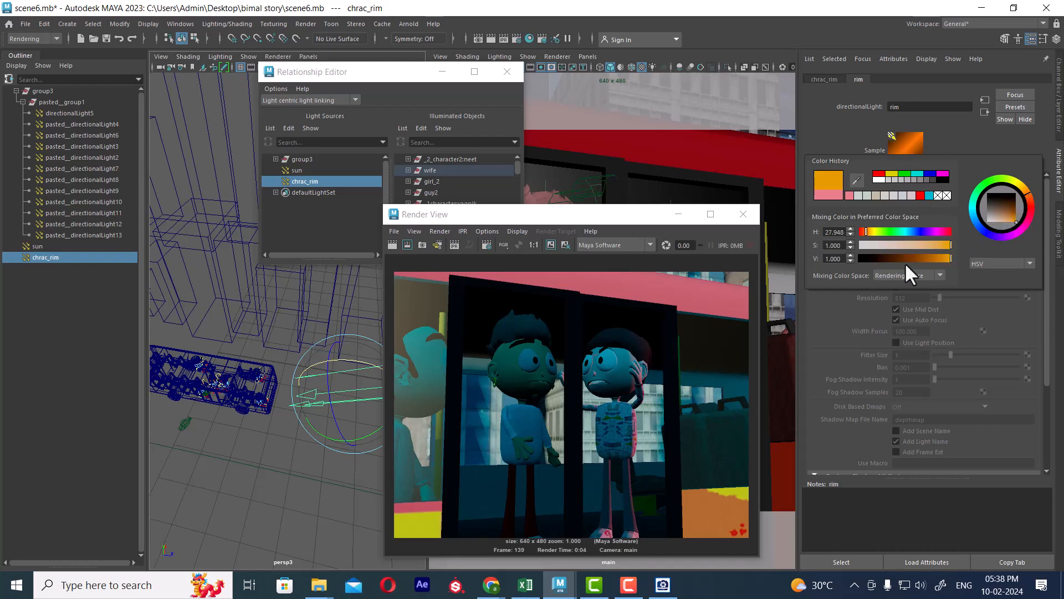
drag(939, 243, 924, 244)
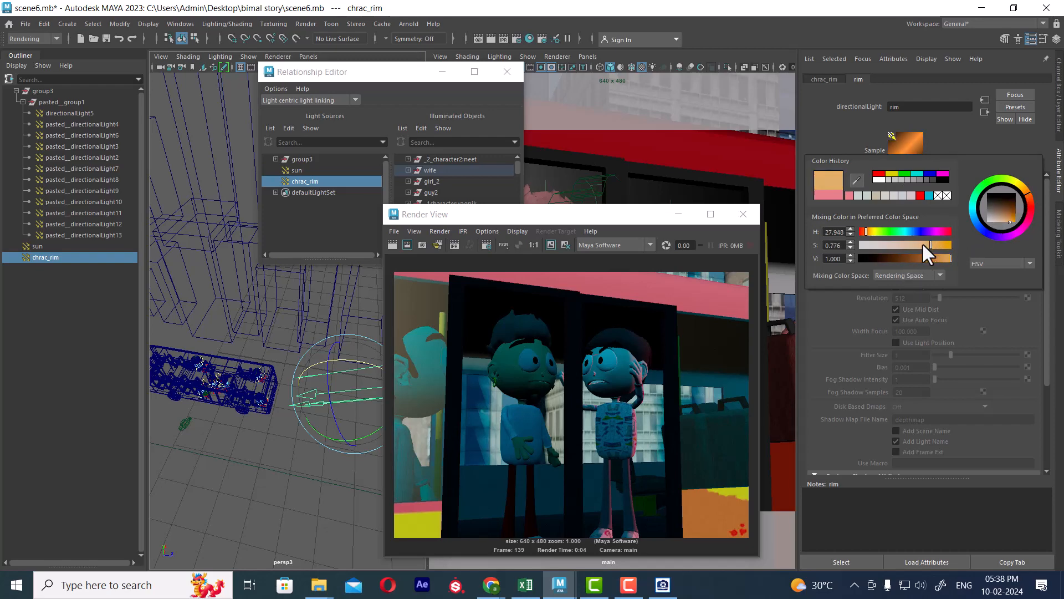
Step: Render the main camera view with the orange rim light and move the Render View and Relationship Editor windows aside
click(644, 173)
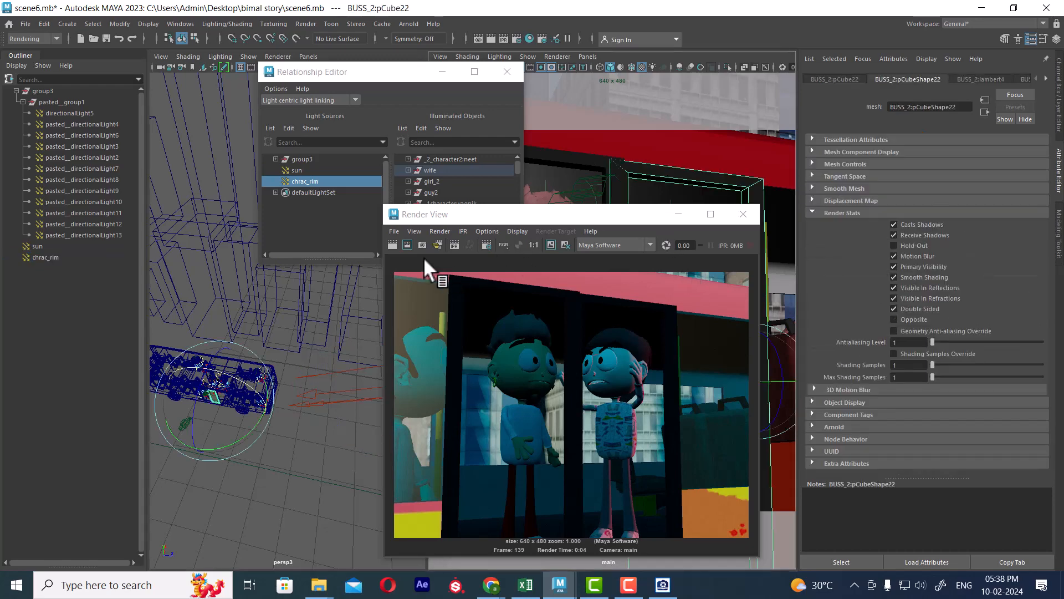
click(392, 245)
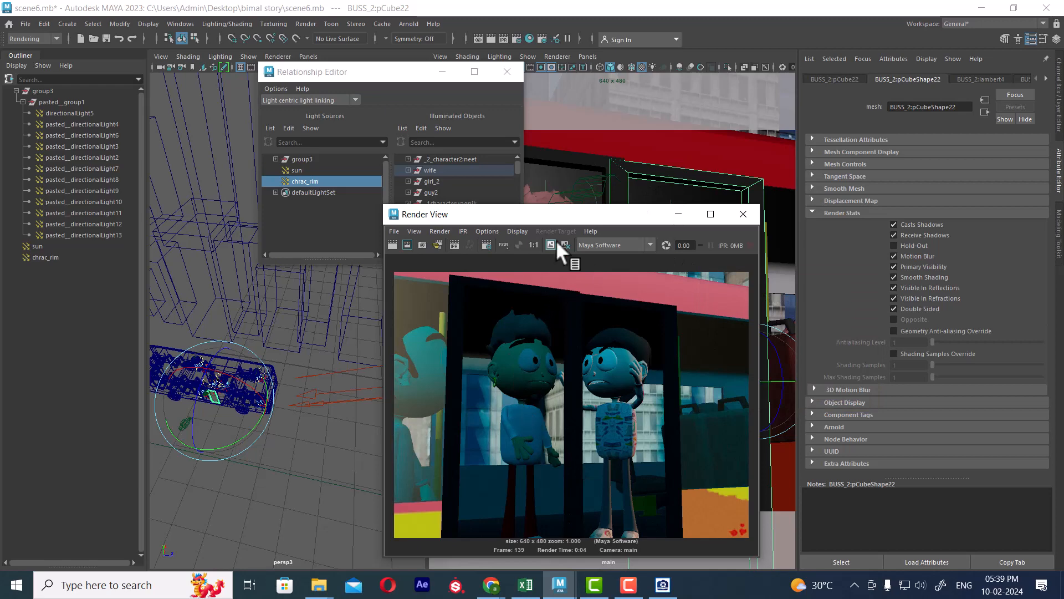
drag(557, 217, 751, 297)
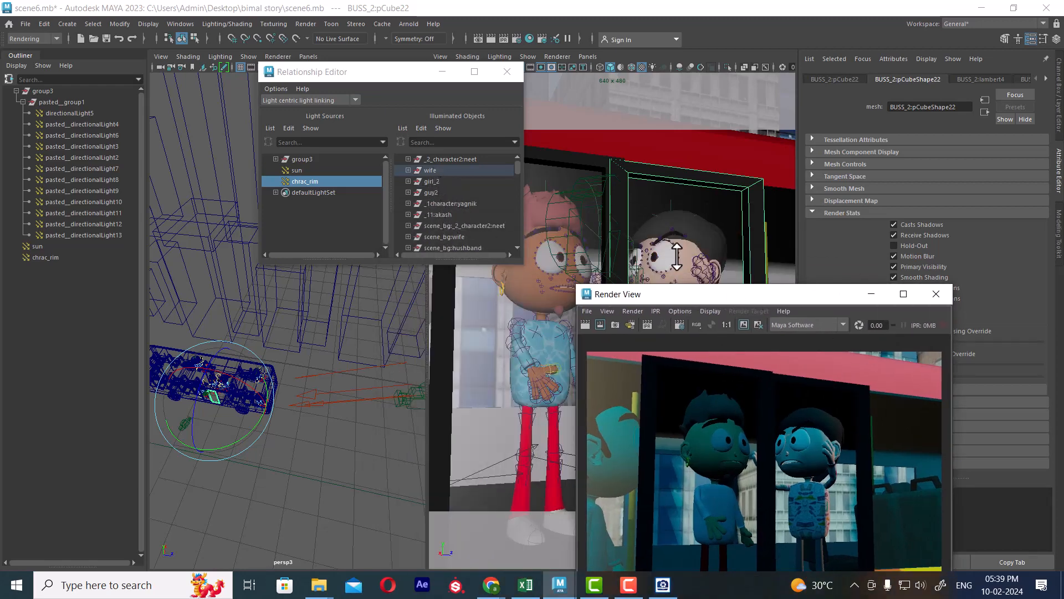
drag(436, 72, 590, 117)
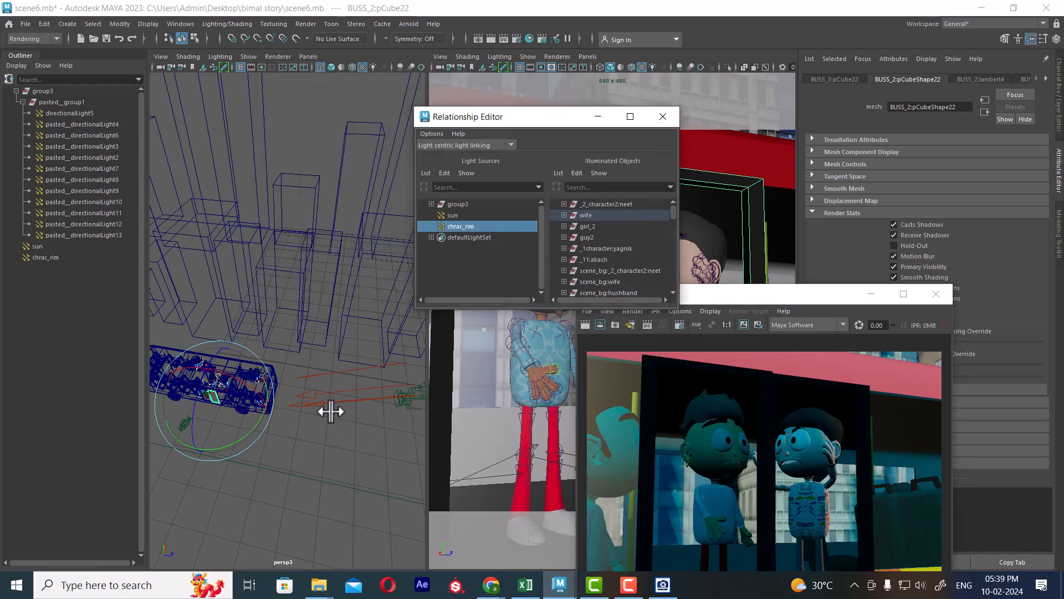
Step: Create a new directional light and rename it chr_rim_blue
click(69, 24)
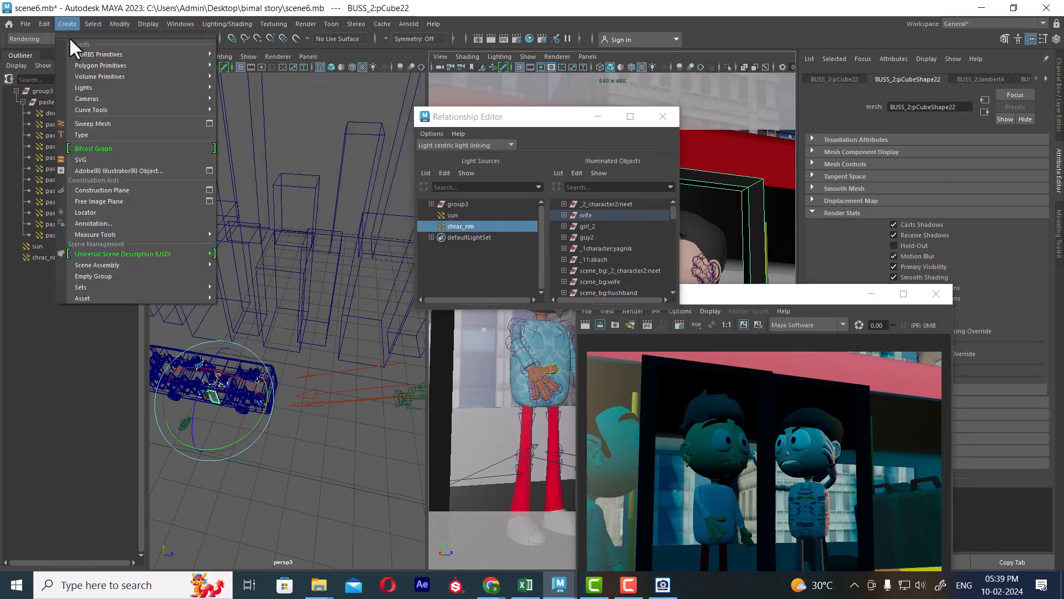
mouse_move(149, 88)
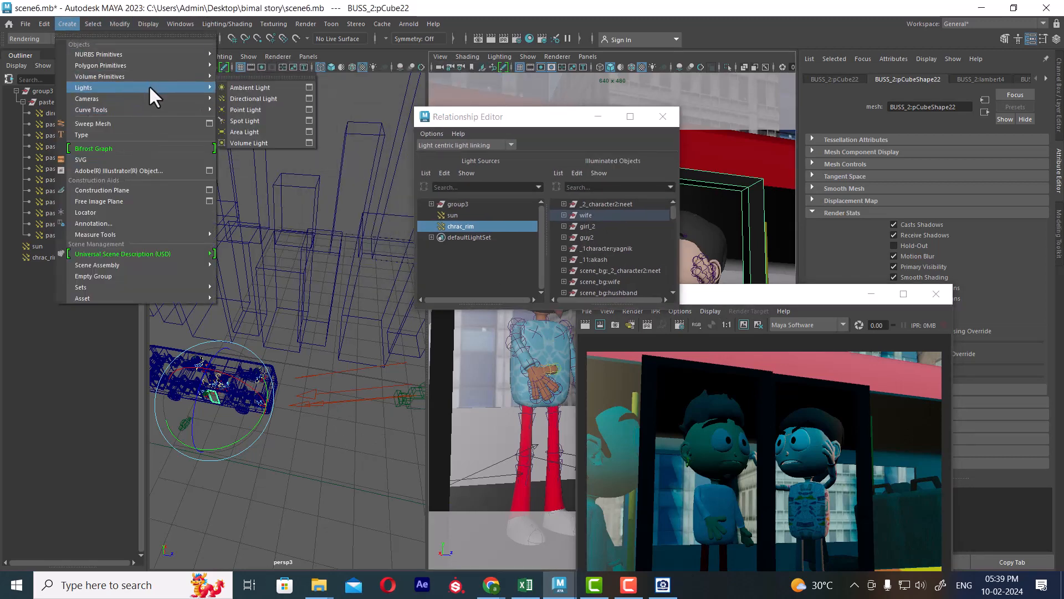
click(245, 99)
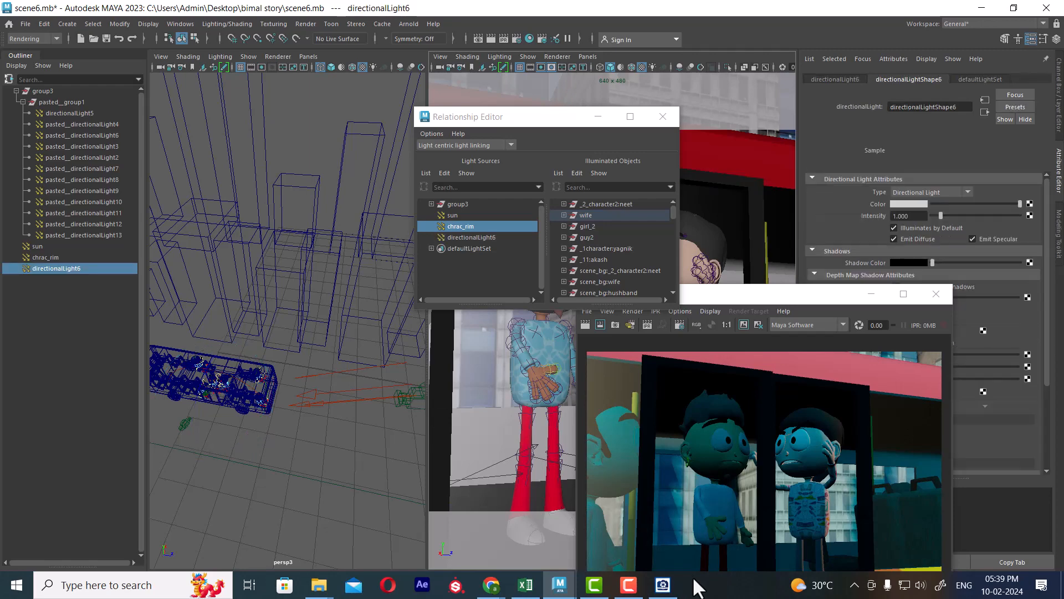
double_click(71, 268)
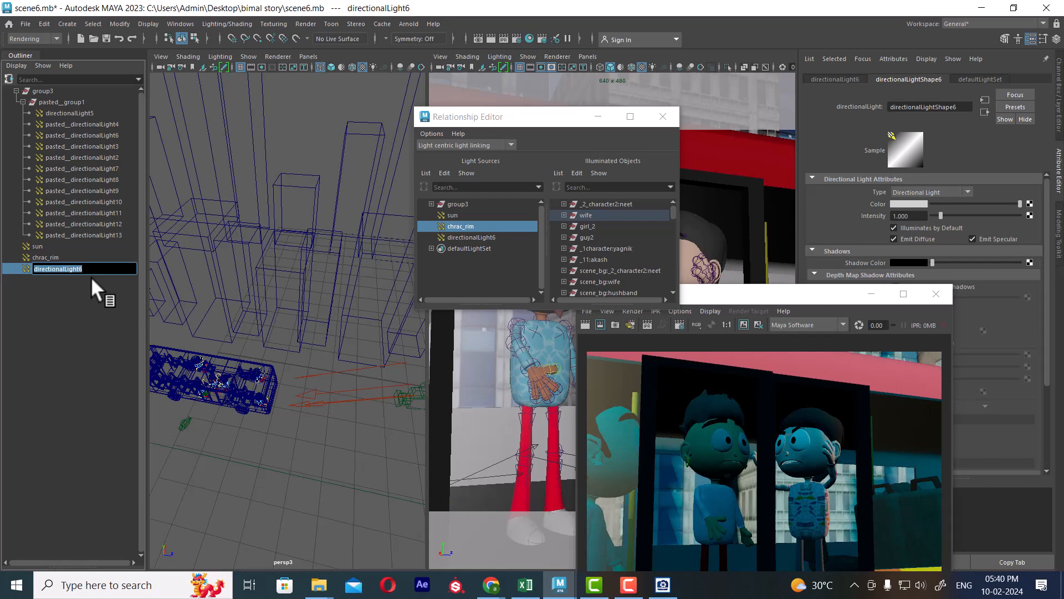
text(chr_rim_blue)
key(Return)
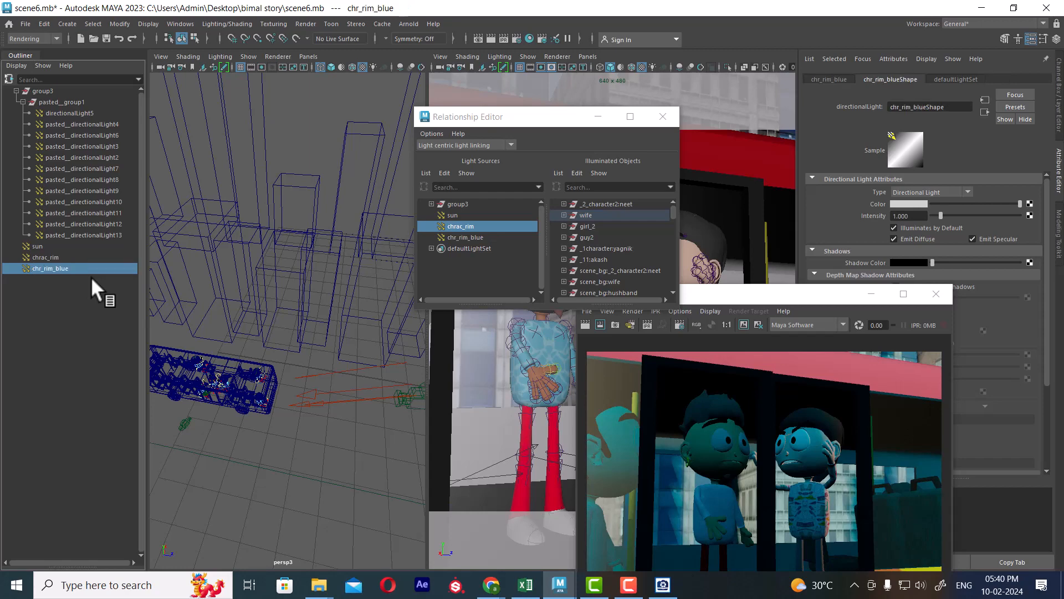
Step: Turn off Illuminates by Default for chr_rim_blue and rotate the light to aim it at the bus
click(910, 225)
drag(552, 122, 652, 391)
scroll(329, 365, down, 5)
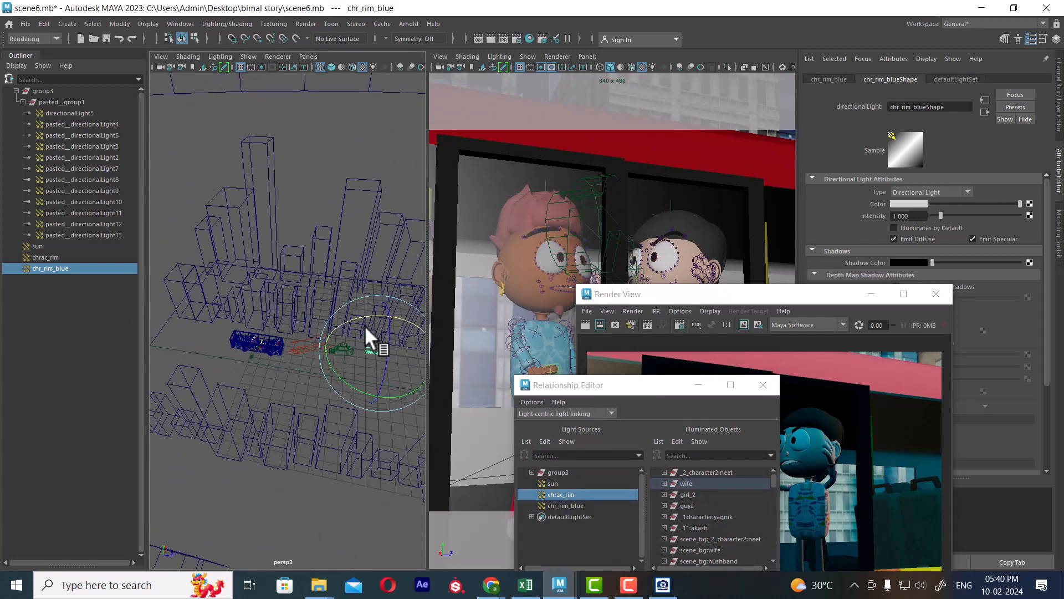
drag(363, 315, 325, 325)
Step: Choose chr_rim_blue as the light source in light-centric linking and link it to the _11:akash character
drag(619, 394, 423, 183)
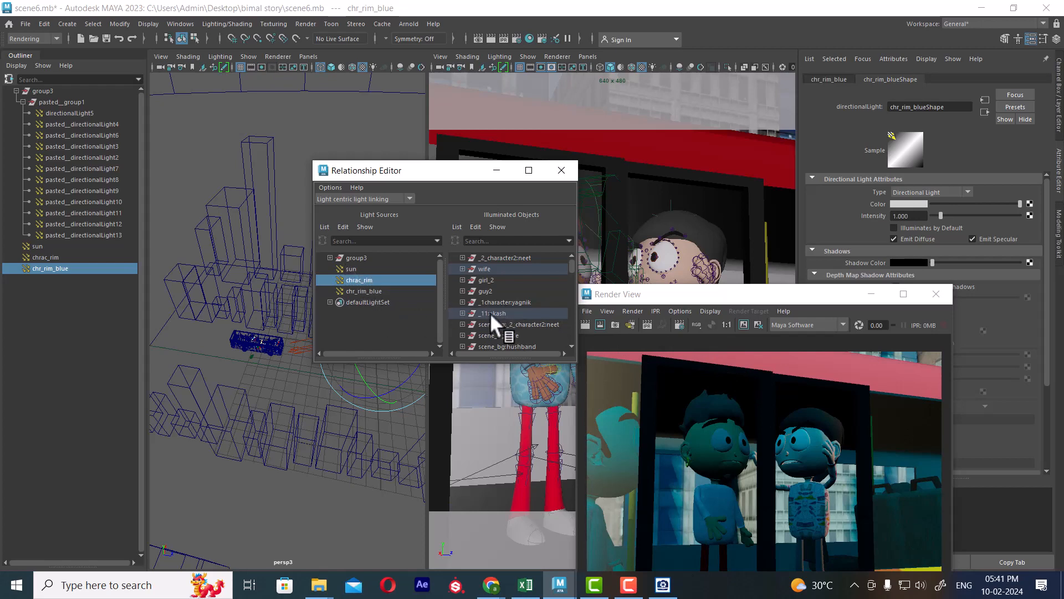
click(365, 292)
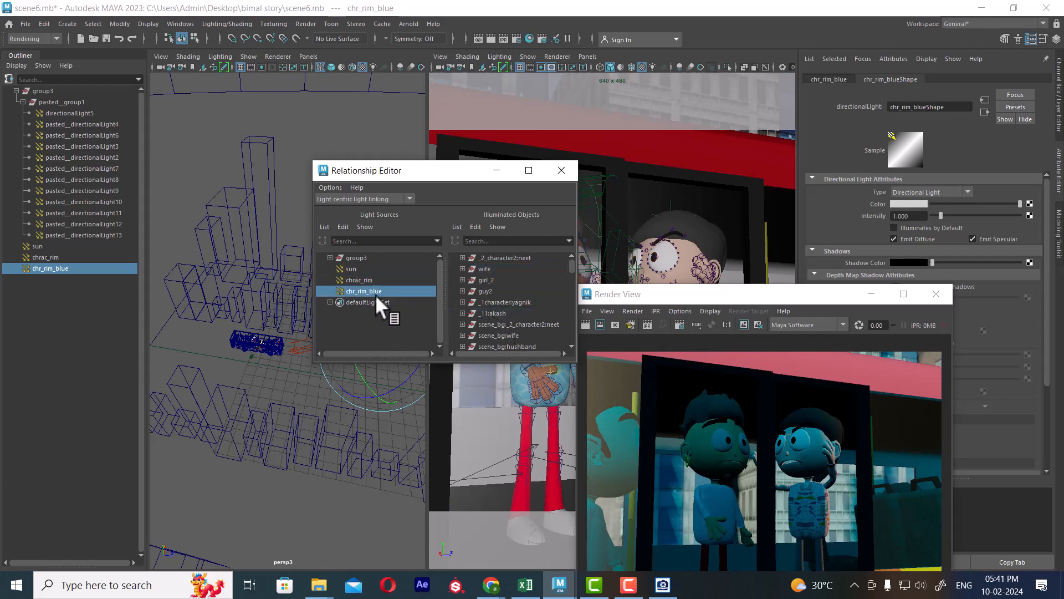
click(871, 294)
Step: Change the chr_rim_blue light's color to a saturated blue with hue 212.47
click(915, 204)
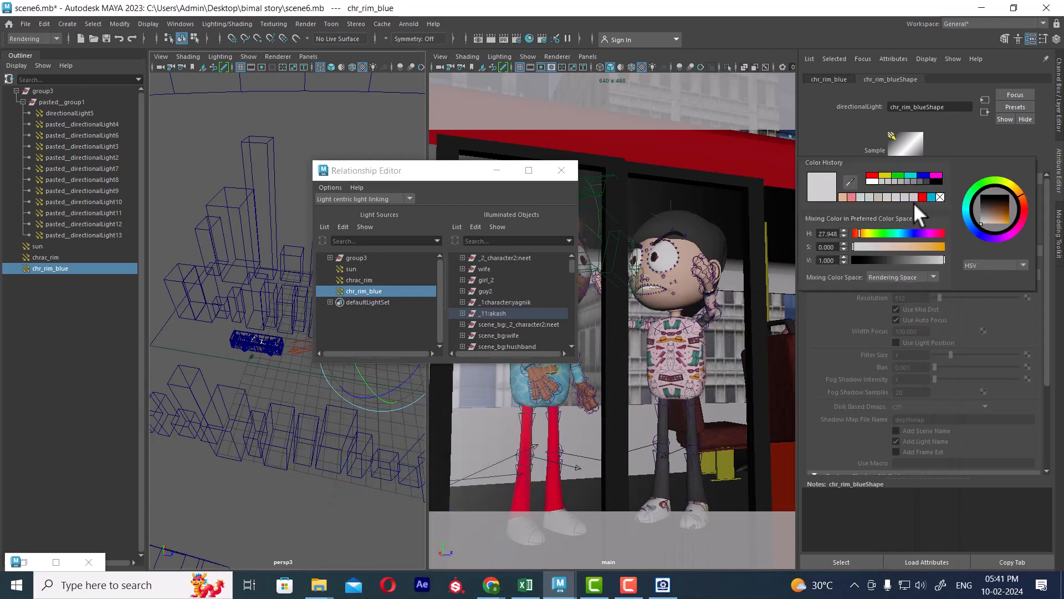
click(922, 175)
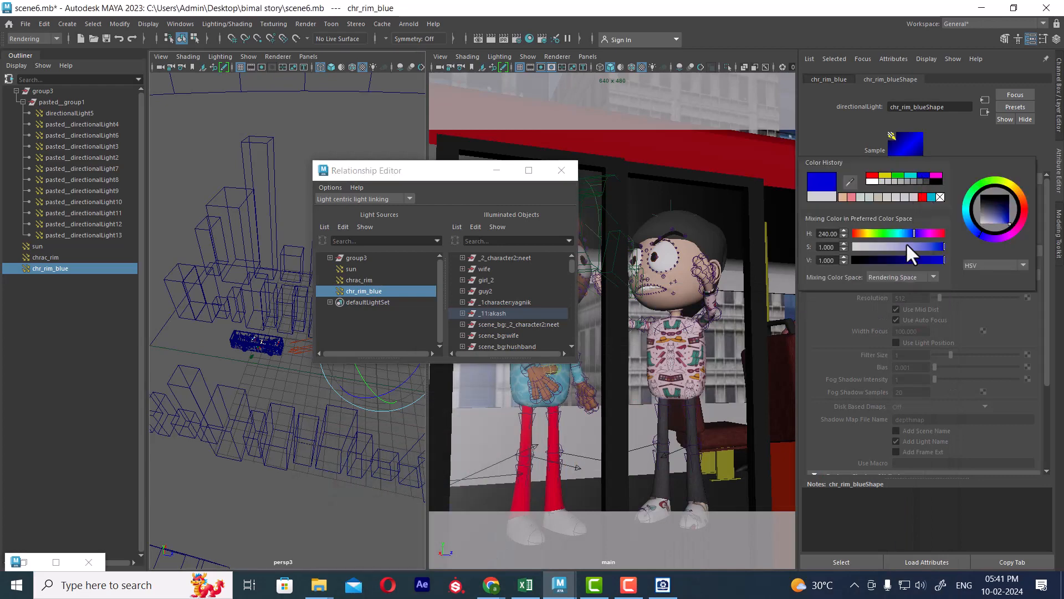
click(965, 218)
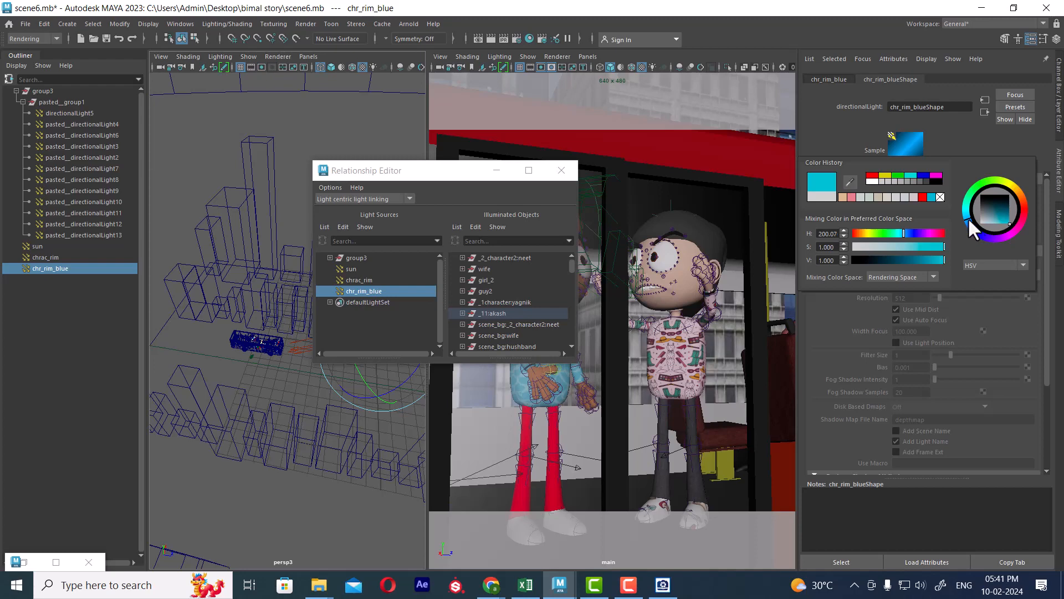
drag(968, 217, 969, 224)
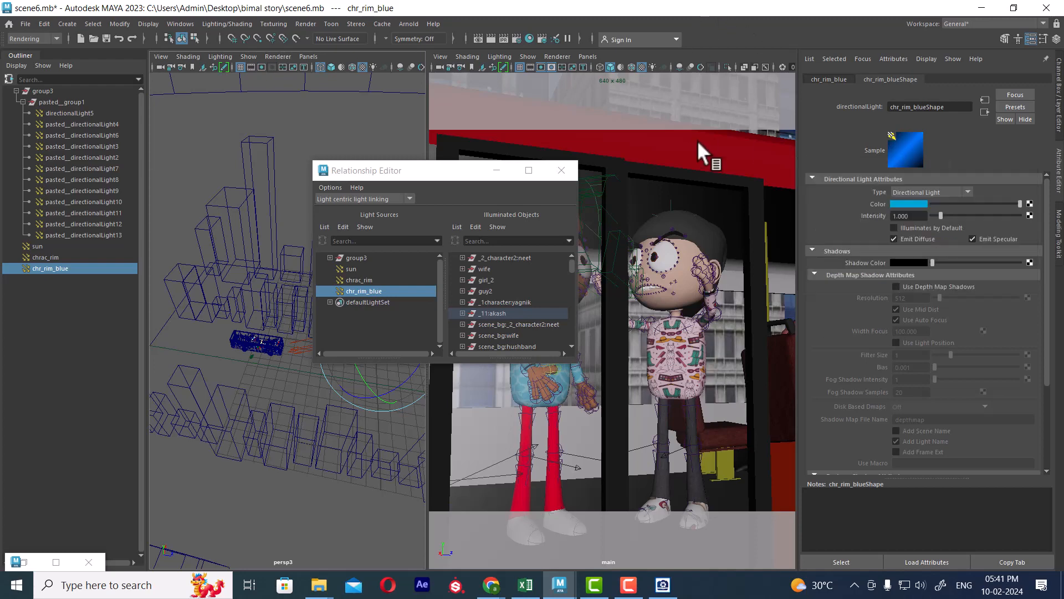
Step: Render the main camera view to check the blue rim light on its linked character
click(699, 142)
click(491, 39)
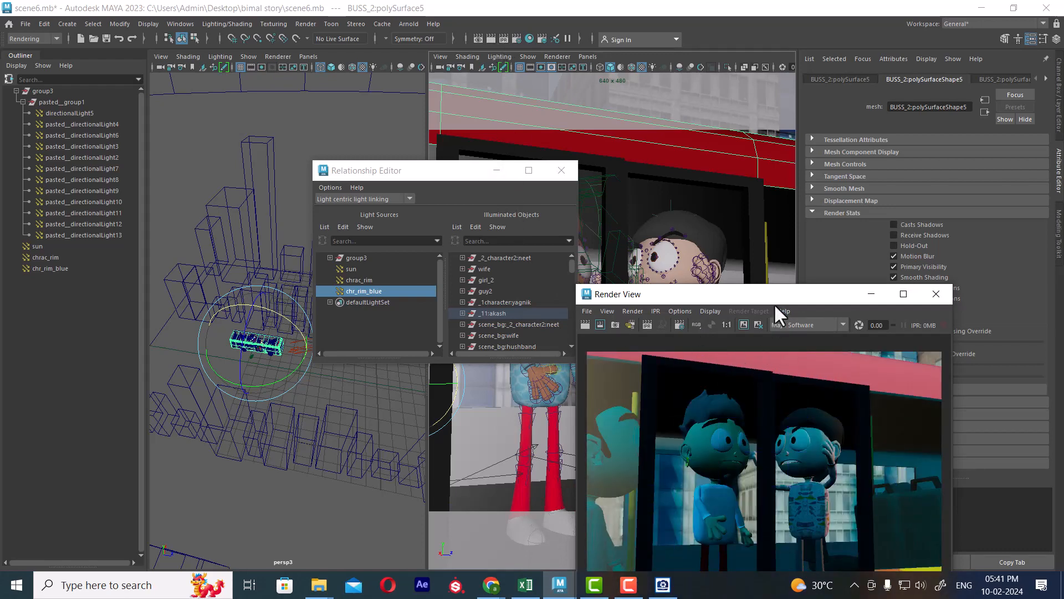
drag(770, 292, 704, 348)
Step: Select the chr_rim_blue light in the perspective view and set its intensity to 2
click(496, 170)
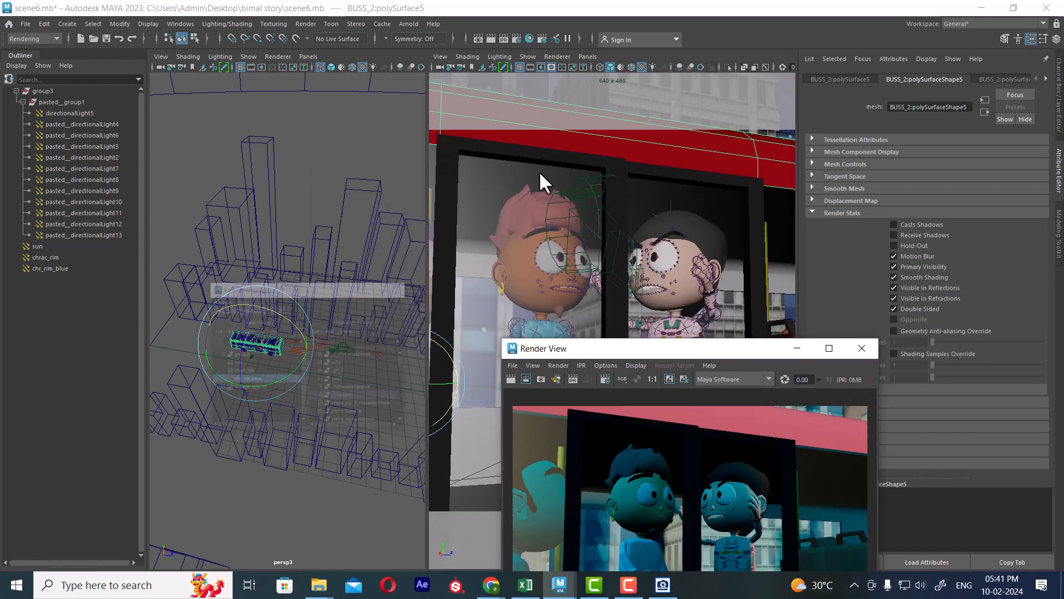
click(375, 354)
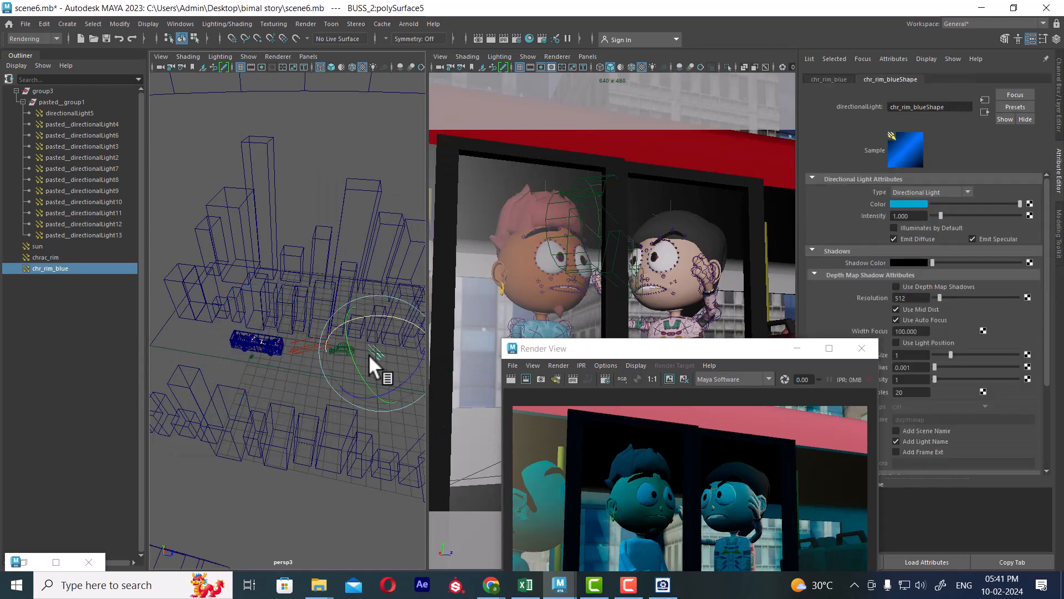
double_click(901, 216)
text(2)
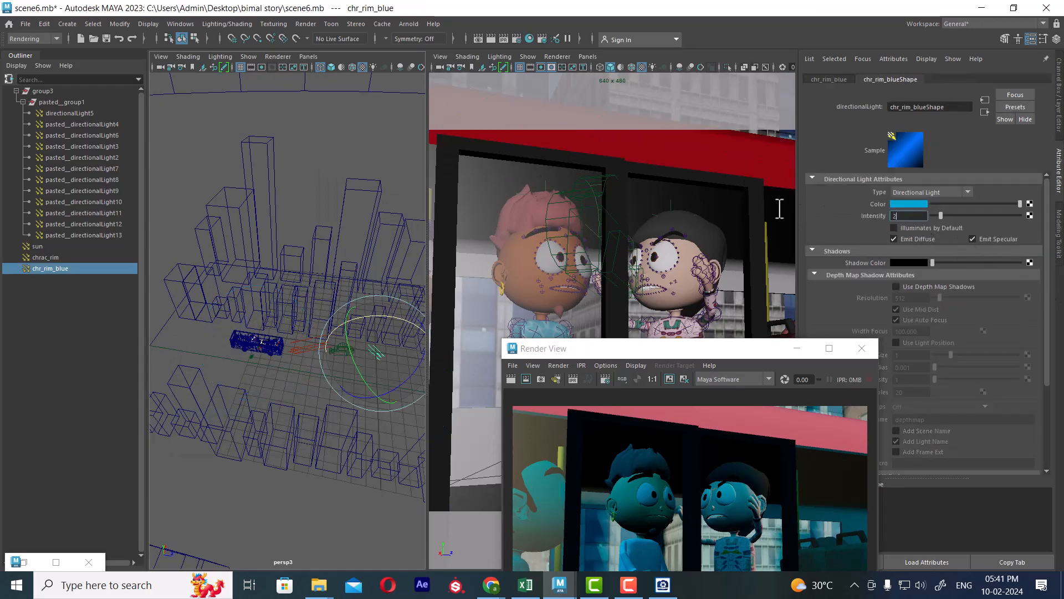
key(Return)
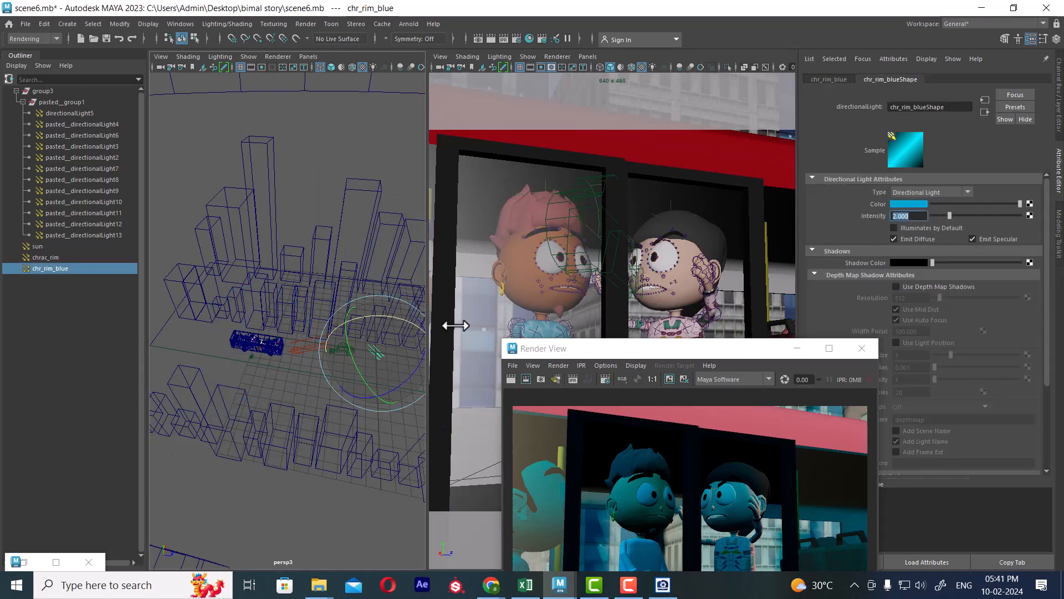
Step: Render the main camera view again with the stronger blue light and bring the whole render into view
click(753, 222)
click(511, 379)
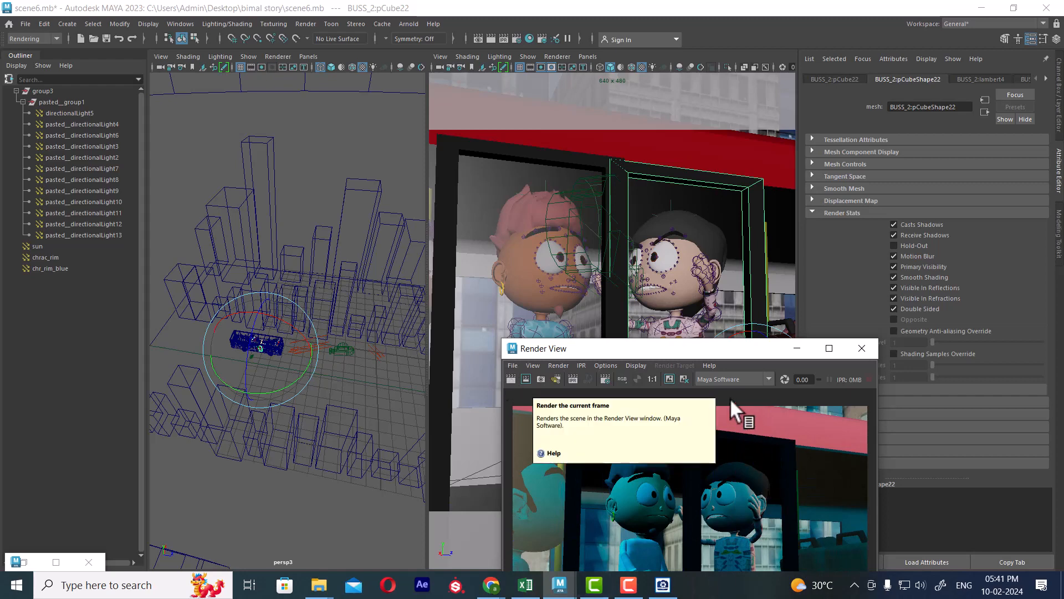
drag(723, 348, 577, 149)
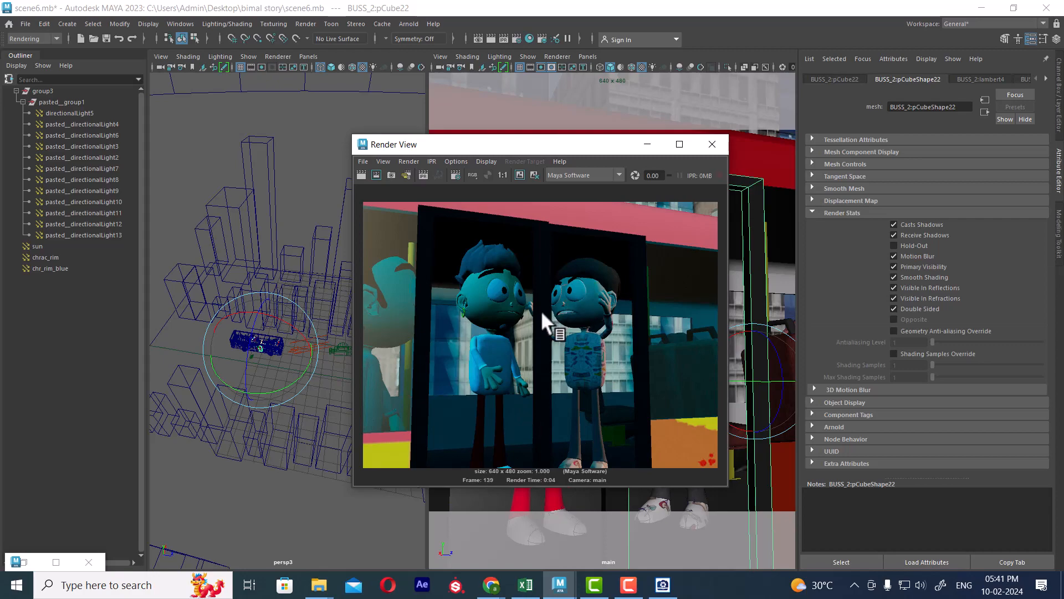
Step: Change the chr_rim_blue light's color to a desaturated warm yellow with hue 41.982
alt+drag(258, 363, 306, 361)
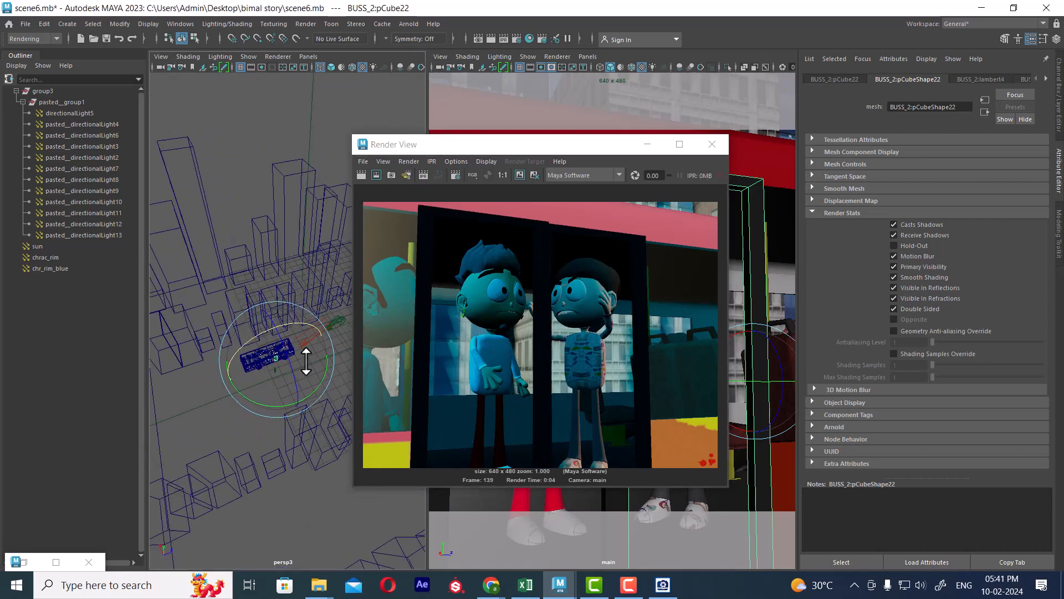
alt+right_drag(277, 363, 255, 479)
alt+middle_drag(255, 479, 311, 329)
alt+right_drag(269, 343, 284, 383)
click(48, 269)
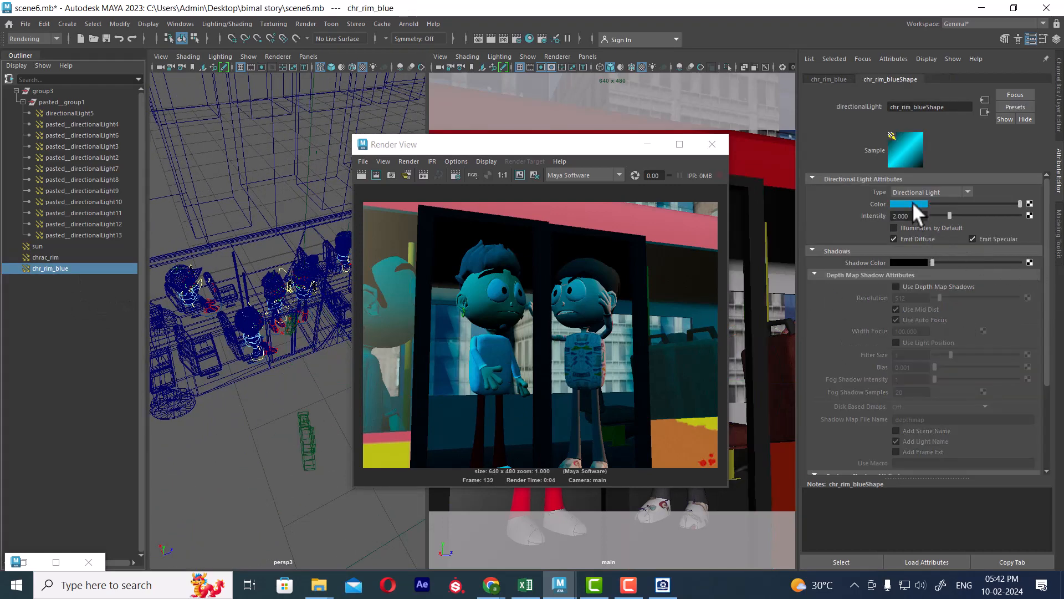
click(913, 203)
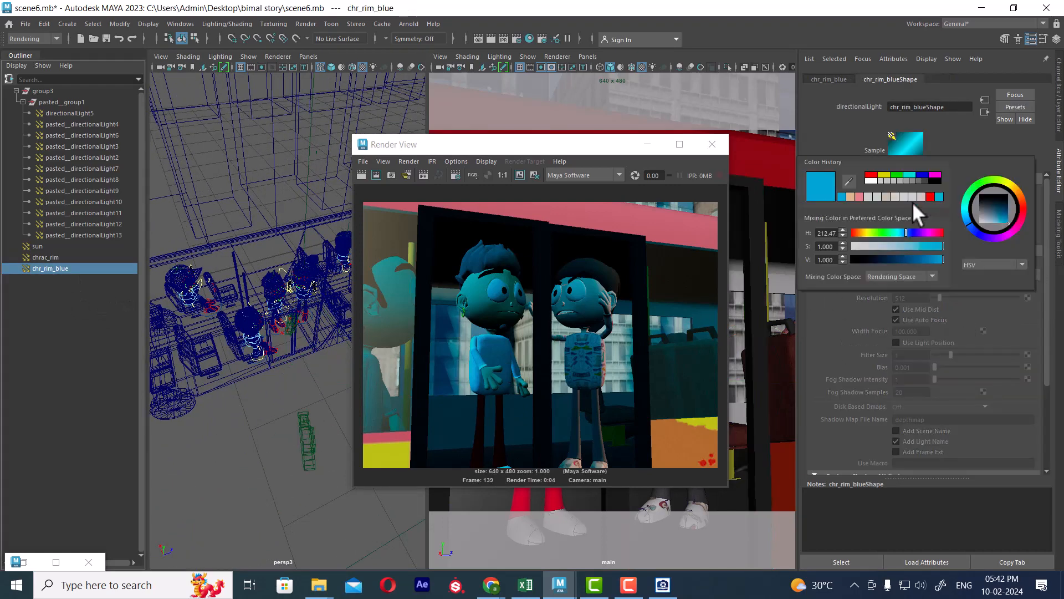
click(1015, 188)
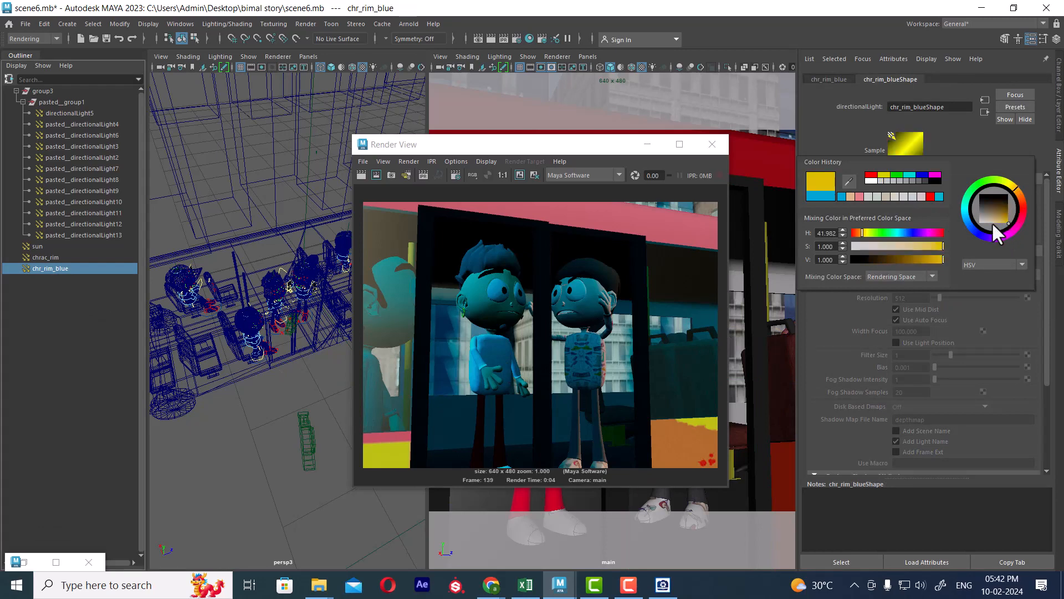
click(917, 245)
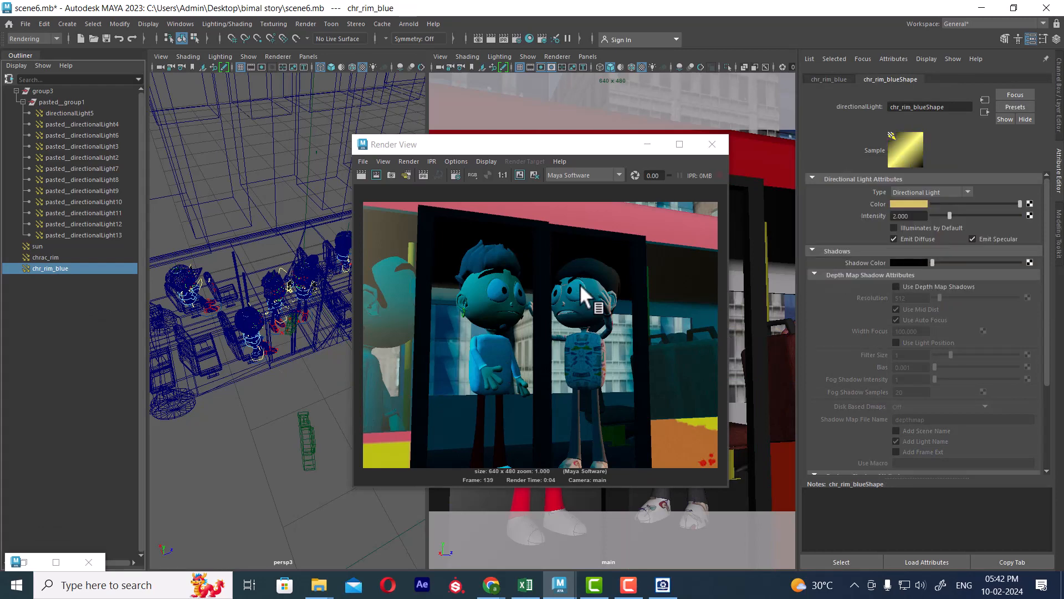
Step: Render the main camera view to check the yellow rim light on its linked character, and minimize the render window
click(649, 114)
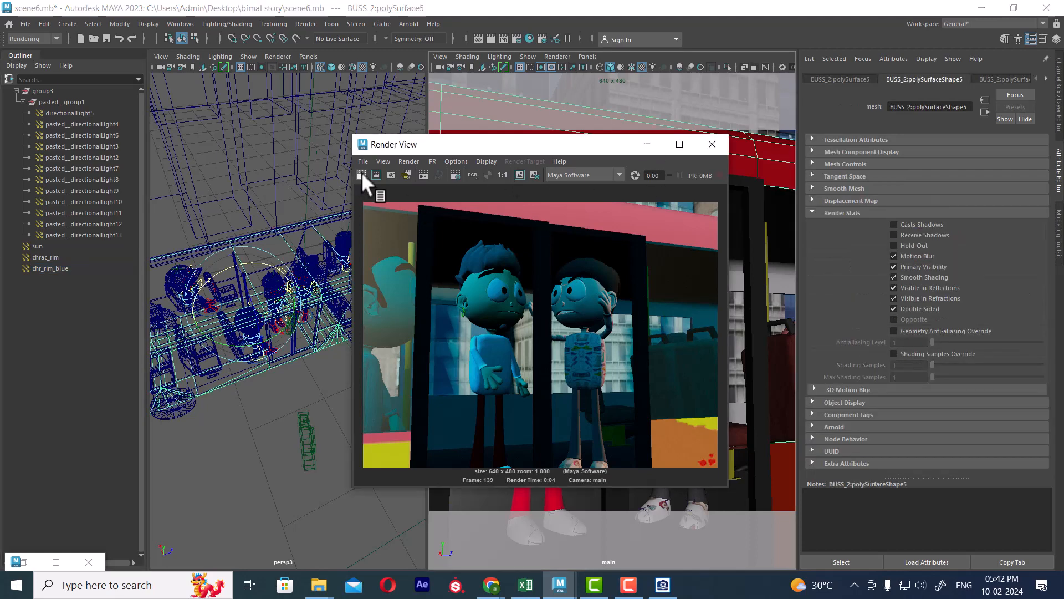
click(362, 174)
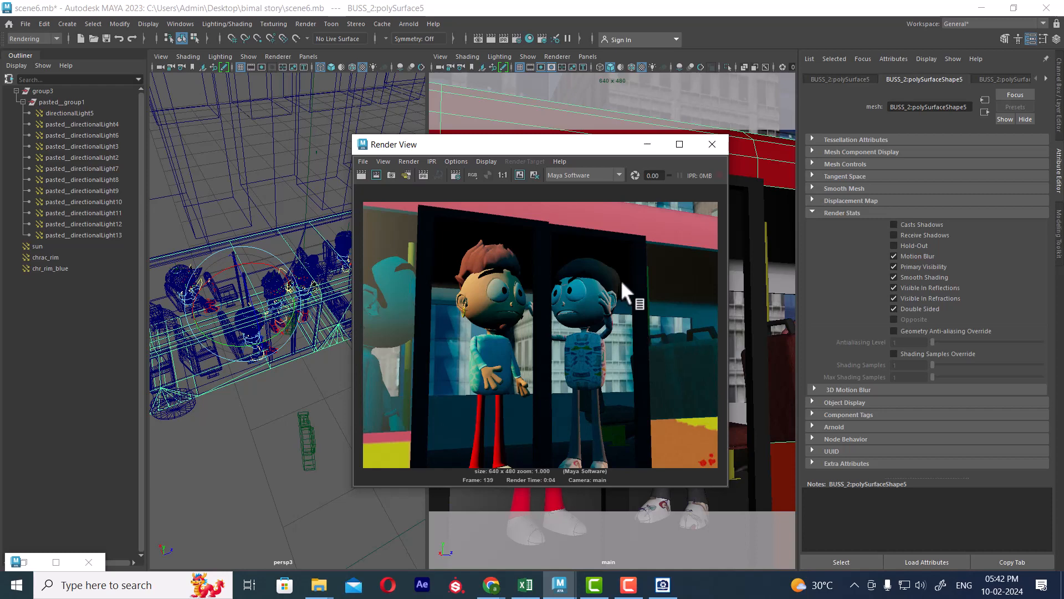
click(654, 143)
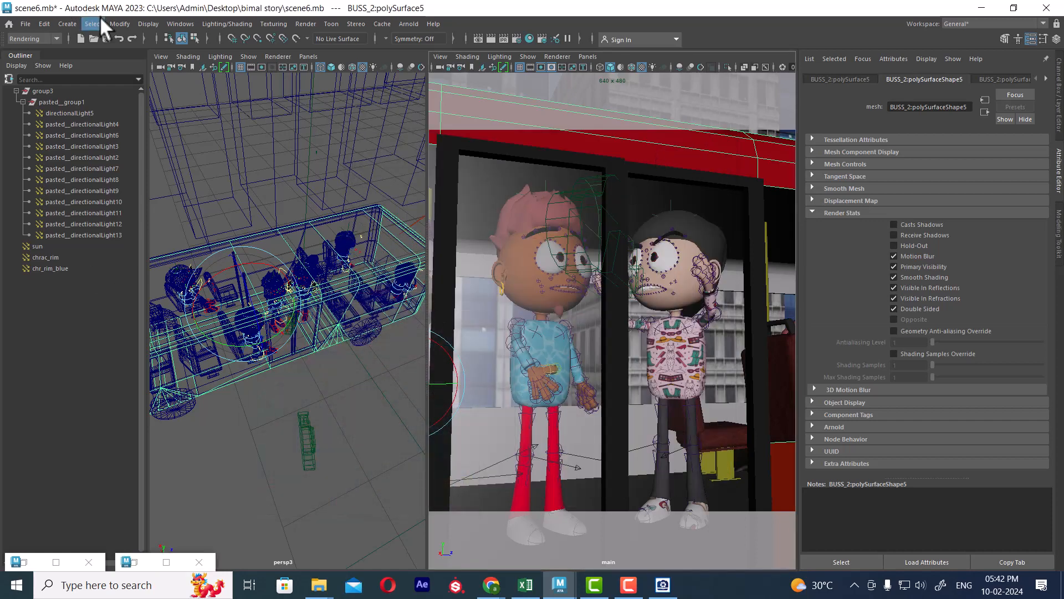
Step: Create a point light and raise it slightly above the ground near the bus in the perspective view
click(66, 22)
mouse_move(160, 88)
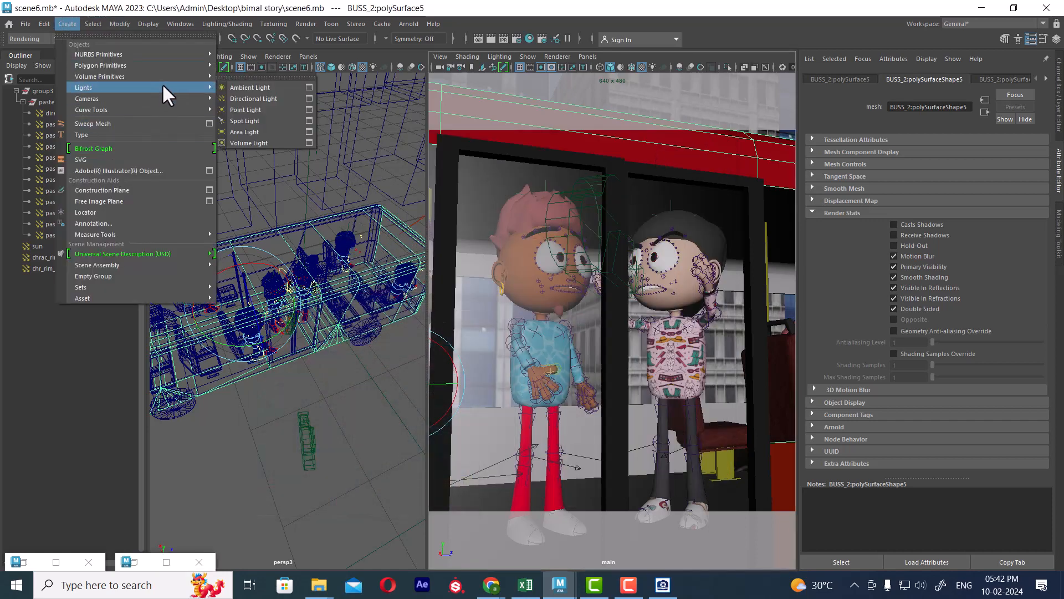
click(265, 110)
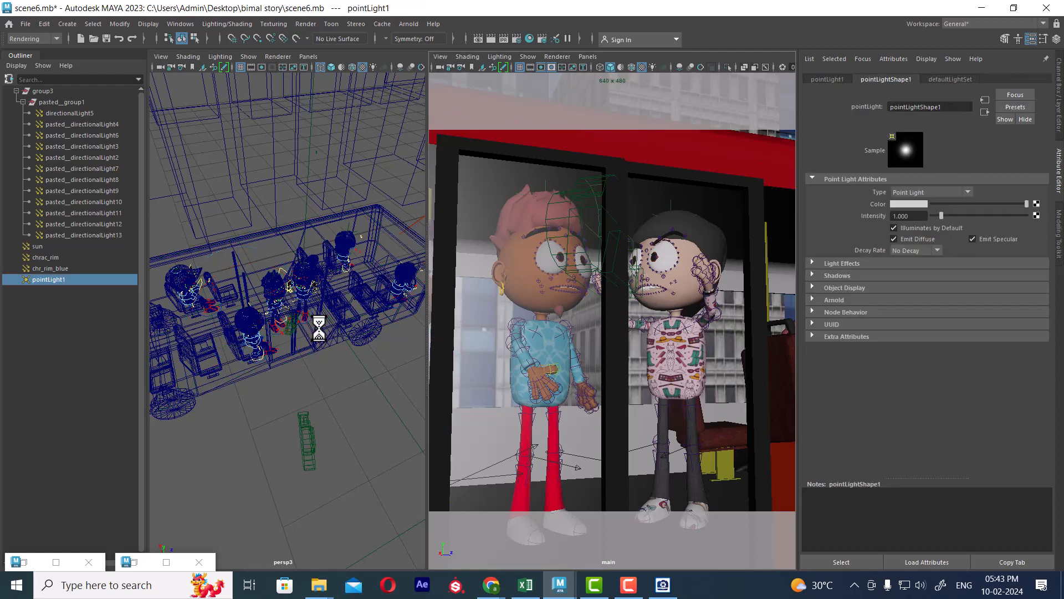
scroll(299, 265, down, 10)
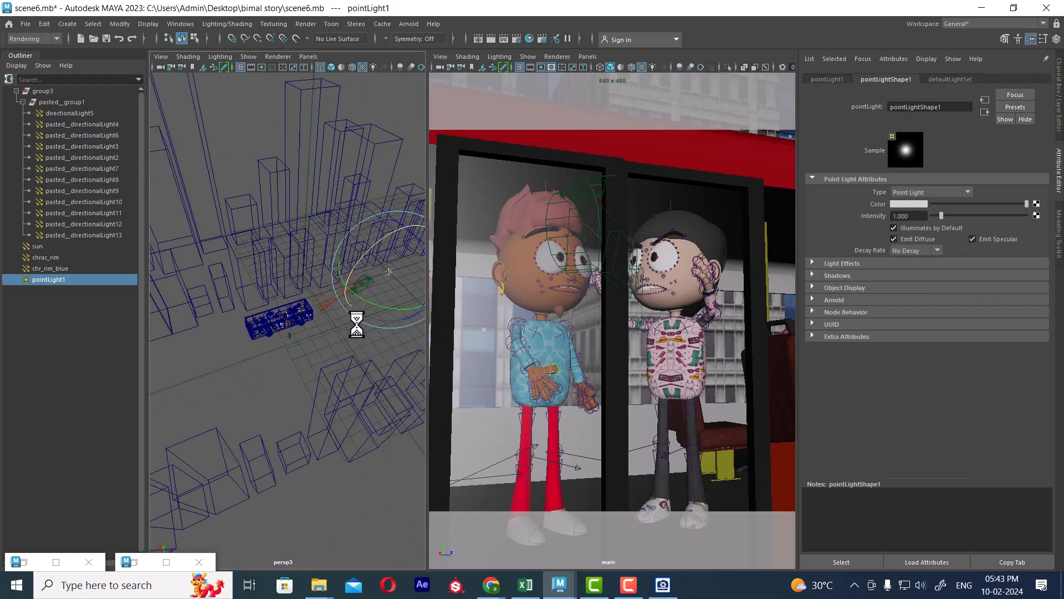
scroll(347, 335, up, 5)
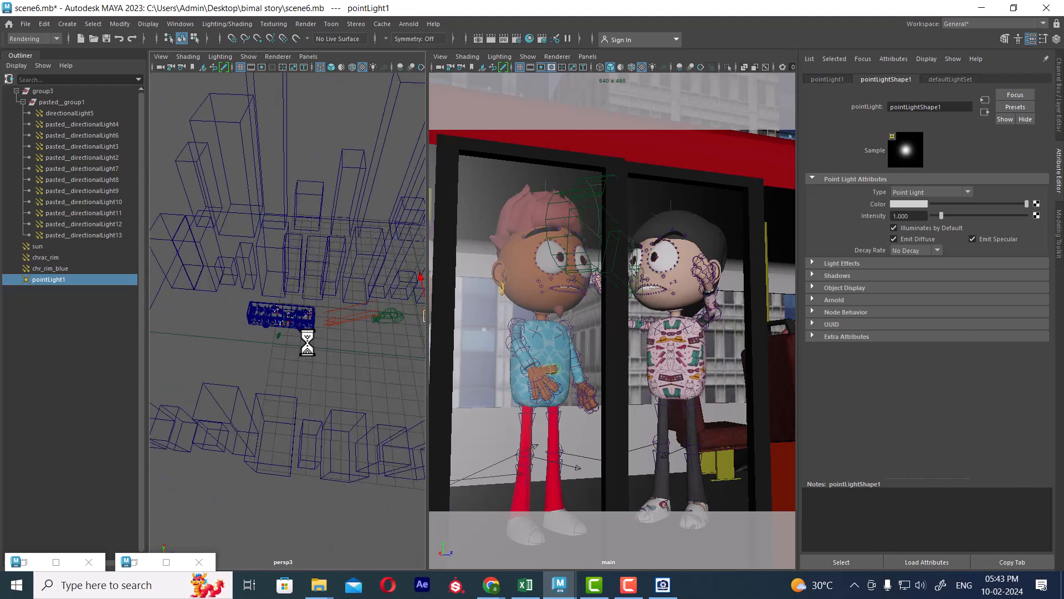
alt+middle_drag(313, 345, 261, 338)
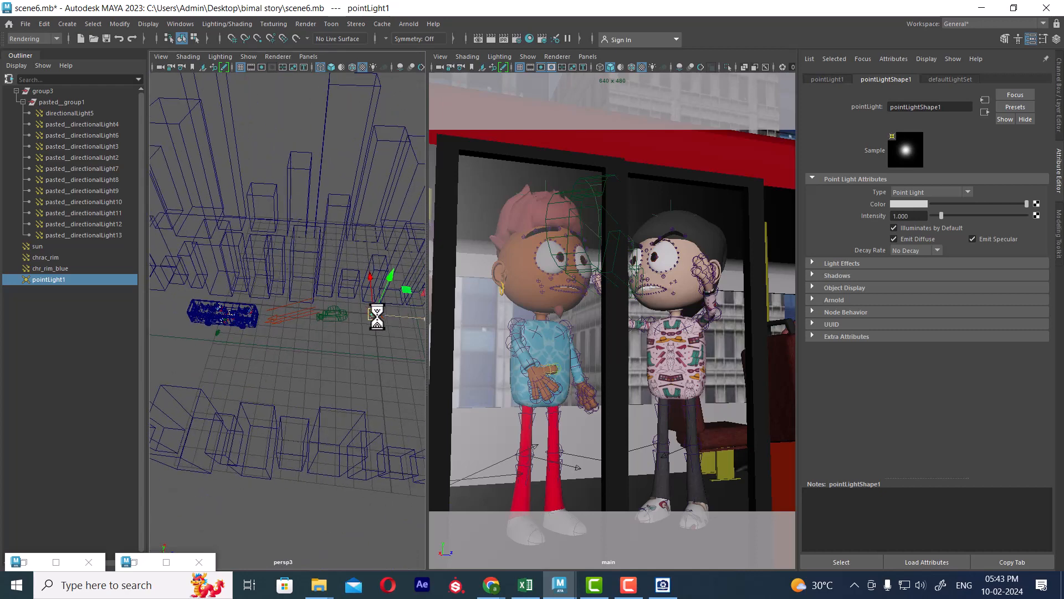
alt+drag(288, 357, 278, 294)
alt+drag(299, 356, 360, 334)
drag(269, 312, 268, 302)
alt+drag(308, 349, 321, 338)
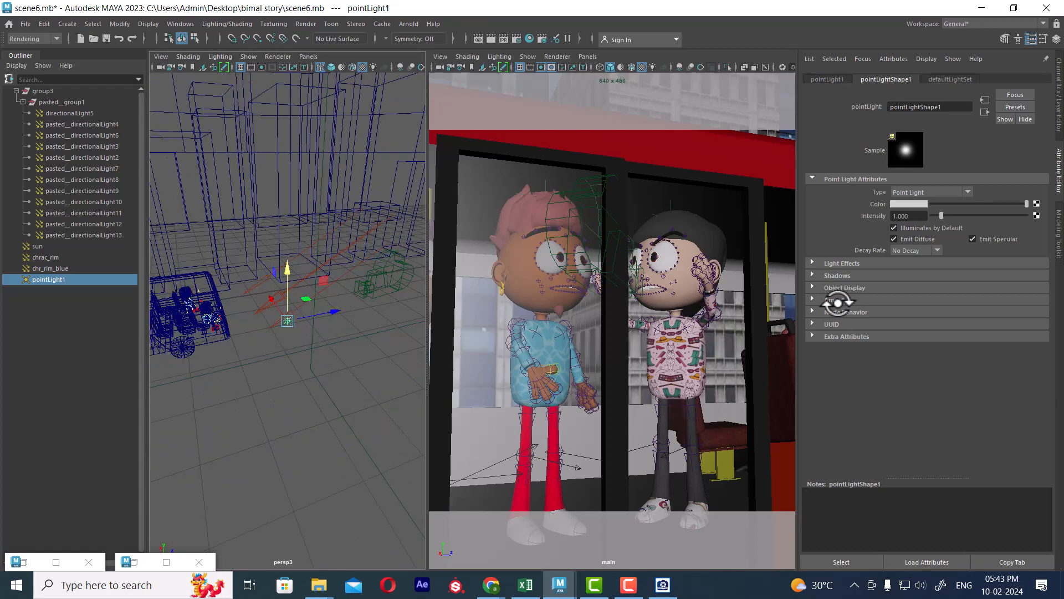
Step: Expand the point light's shadow attributes and render the main camera view, keeping the render window clear of the light's settings
click(874, 275)
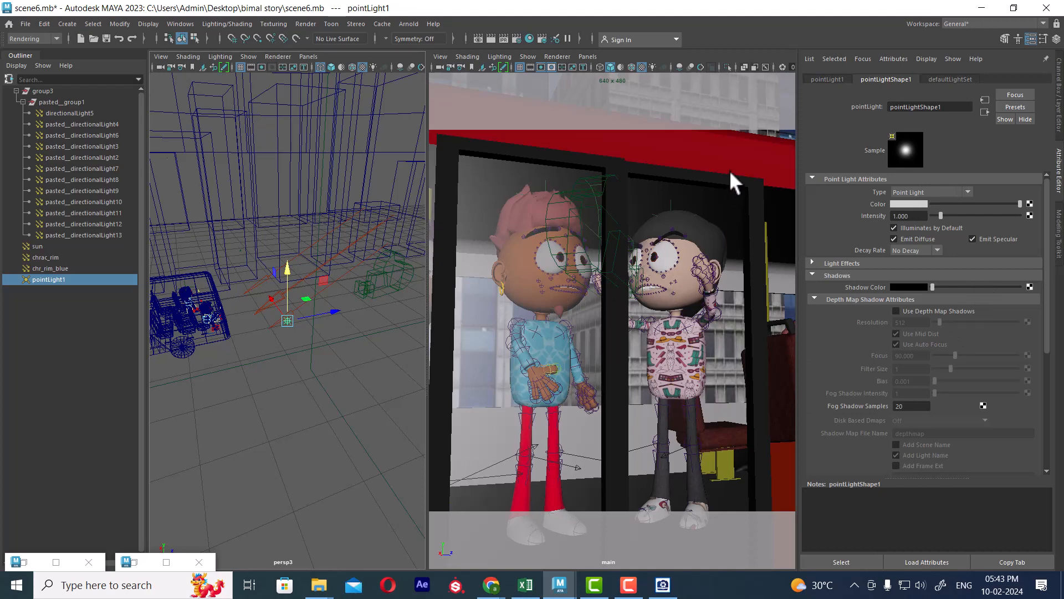
click(478, 39)
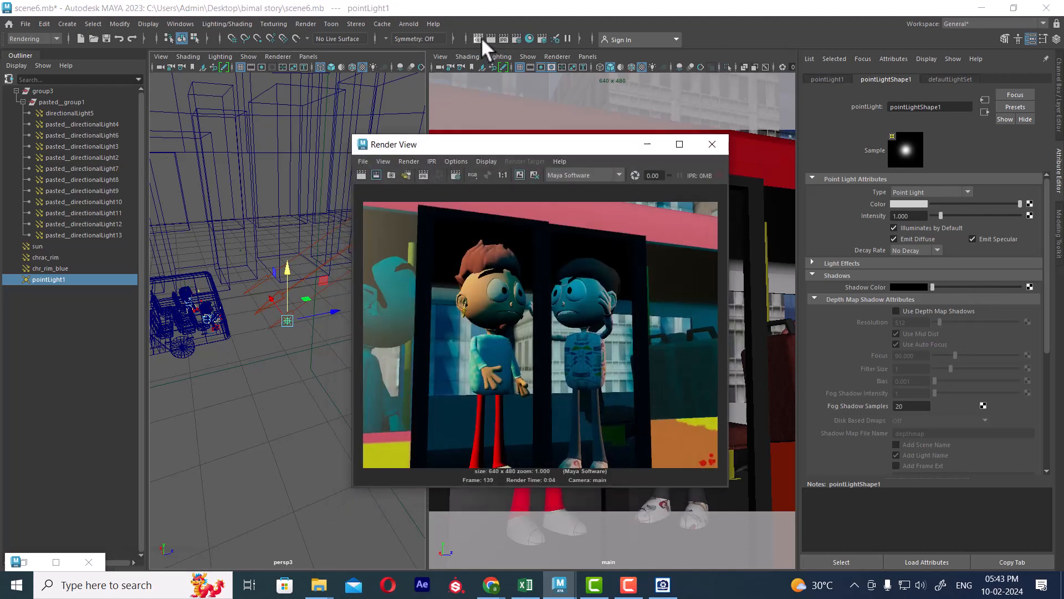
click(520, 175)
click(361, 175)
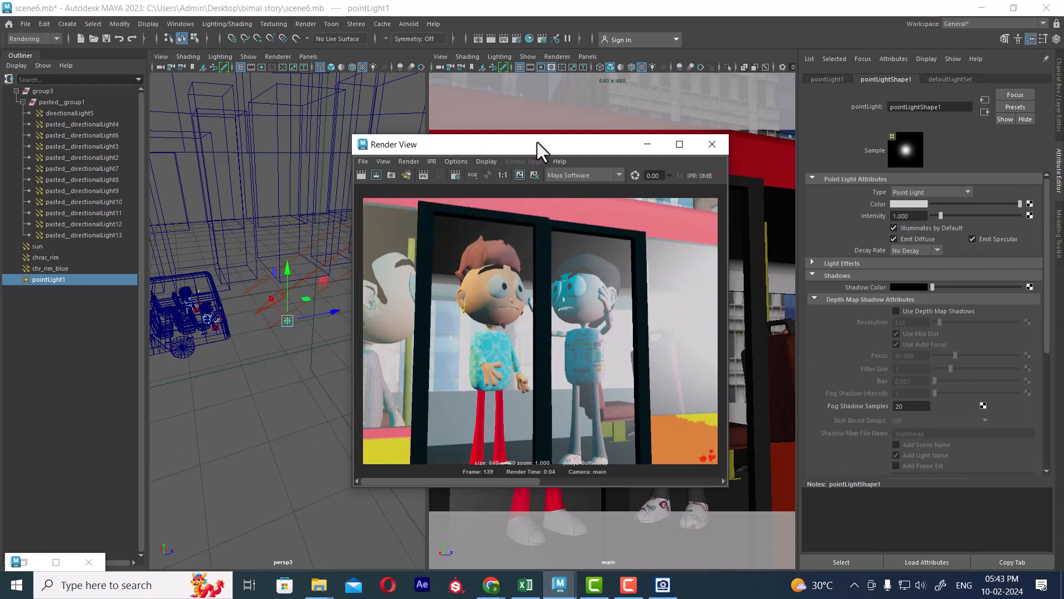
drag(542, 152, 426, 157)
Step: Set the point light's intensity to 0.4 and render the main camera view again
drag(920, 214, 859, 214)
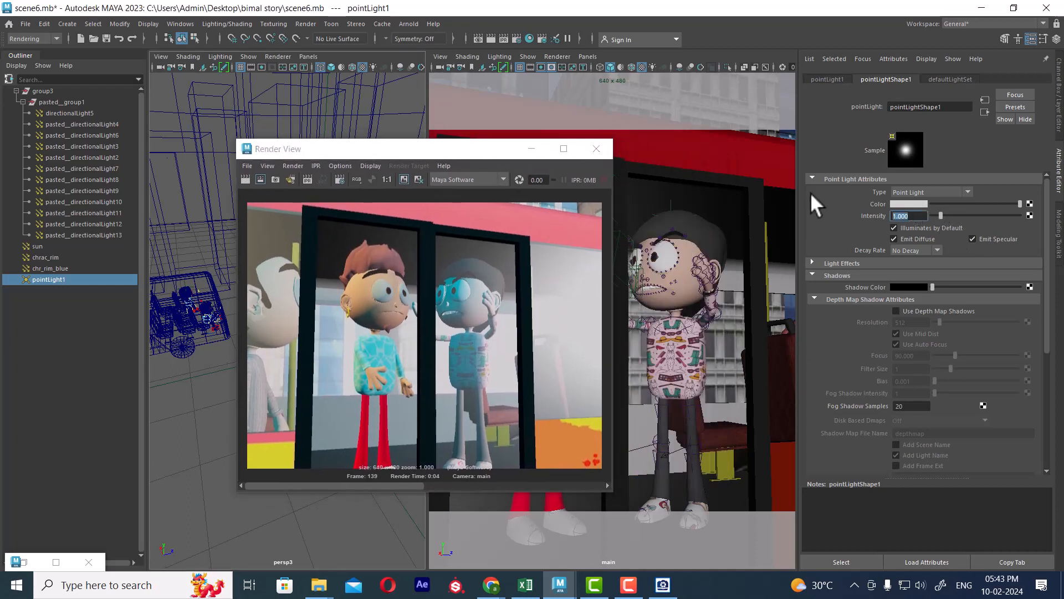
text(.4)
key(Return)
click(244, 179)
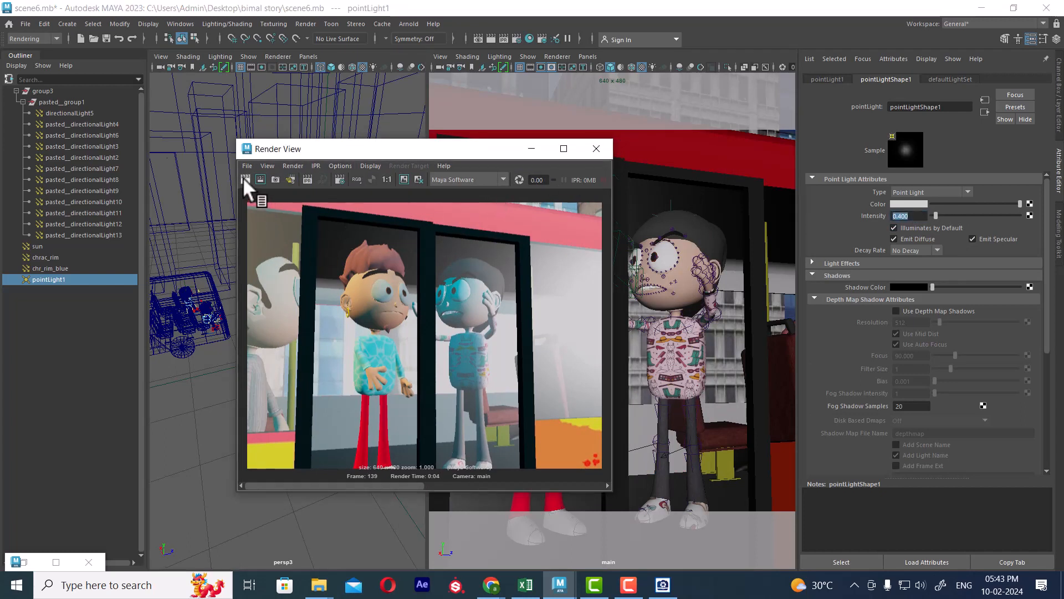
click(244, 179)
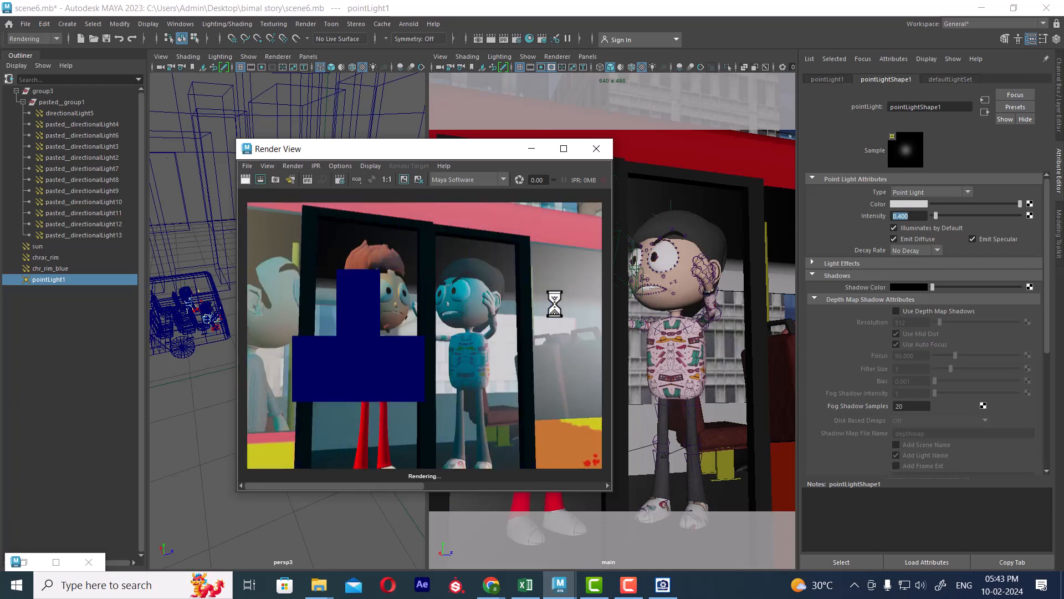
Step: Turn off specular emission on the point light, render the main camera view again, and minimize the render window
click(991, 241)
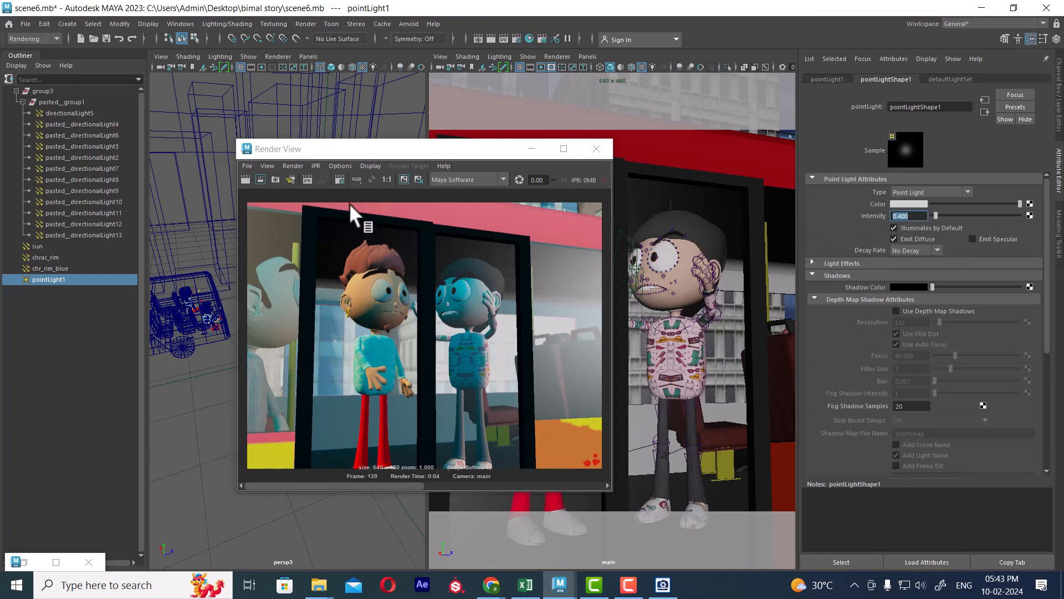
click(245, 179)
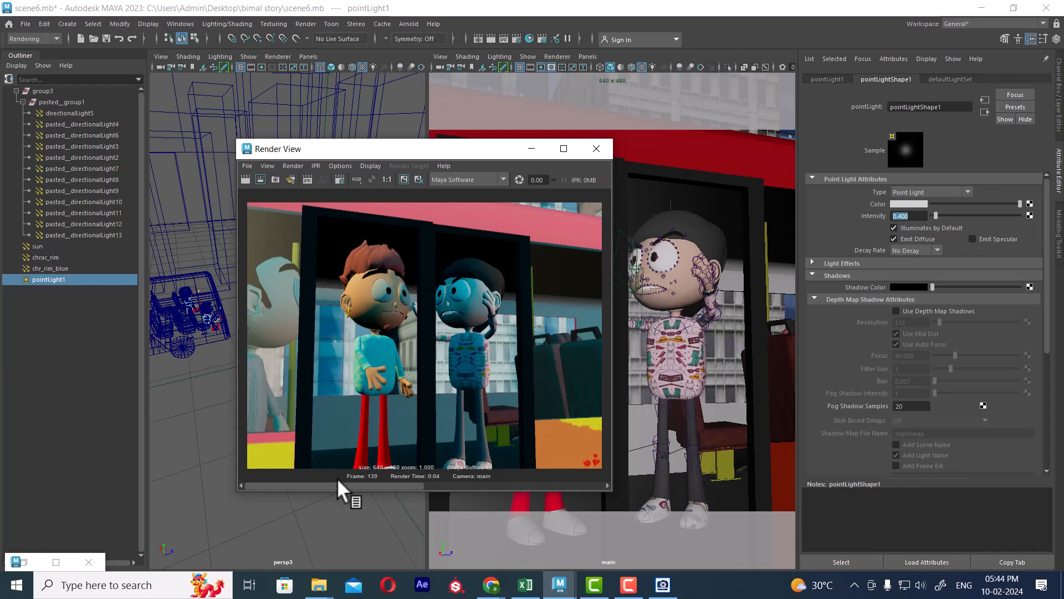
drag(339, 494, 387, 496)
click(535, 151)
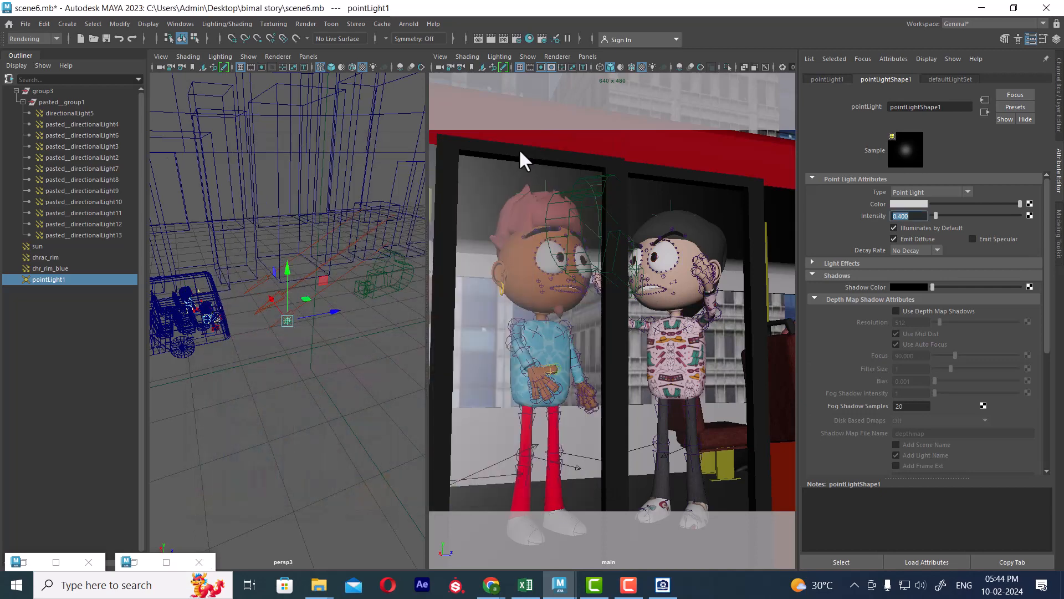
Step: Rotate the chrac_rim light in the perspective view so it points more steeply downward
click(327, 258)
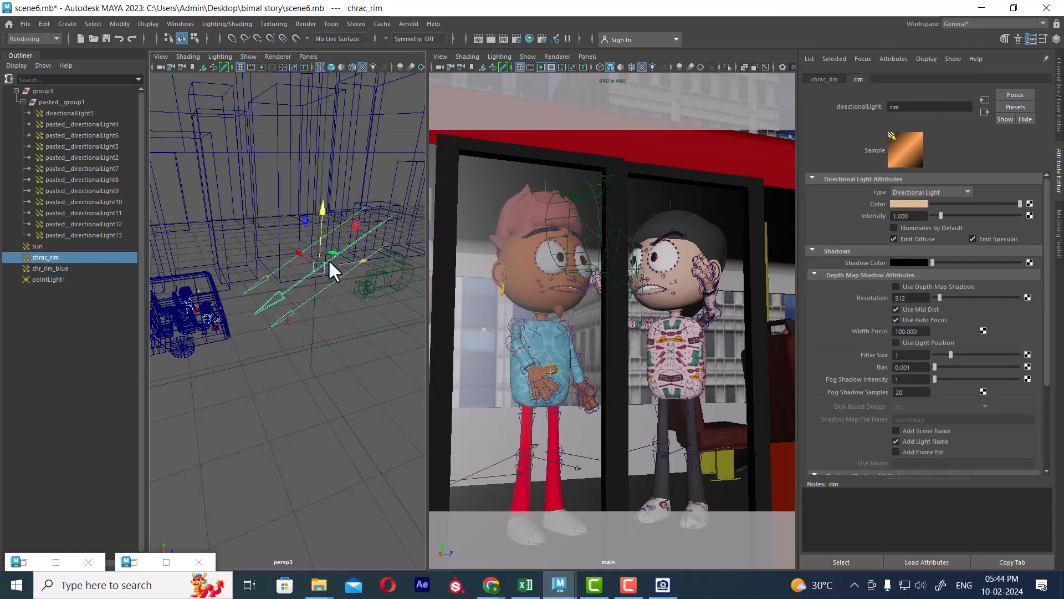
key(e)
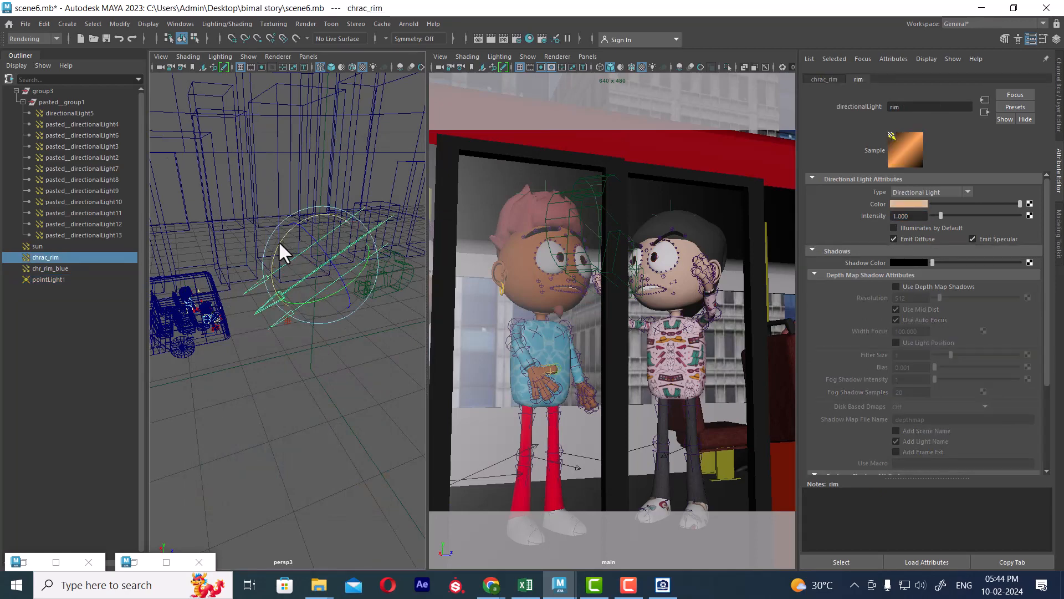
drag(277, 250, 291, 287)
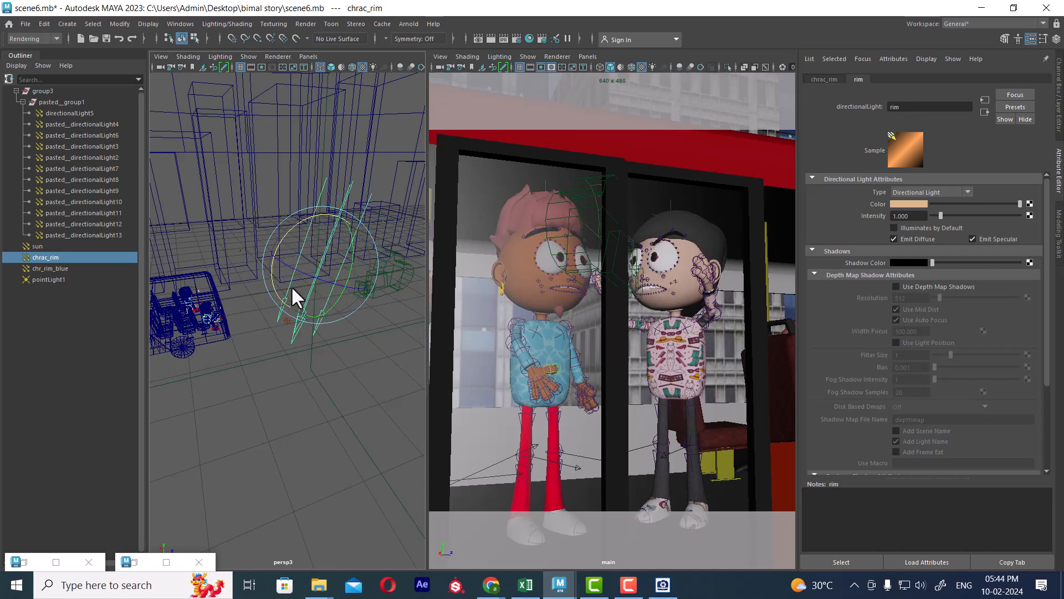
Step: Move the chr_rim_blue light closer to the bus beside the chrac_rim light and rotate it to a steeper downward angle
click(46, 269)
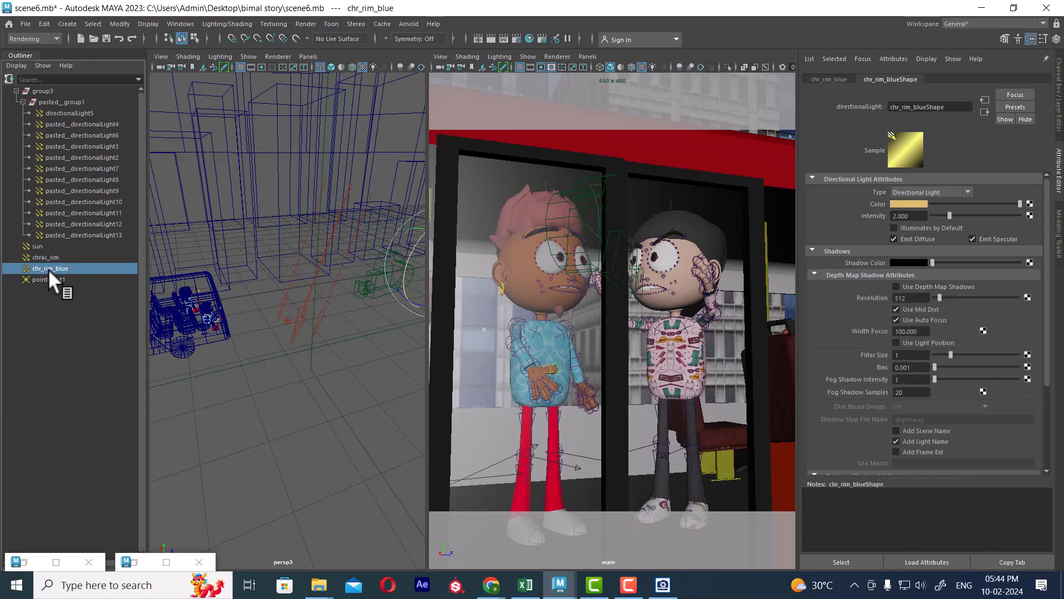
scroll(356, 305, down, 3)
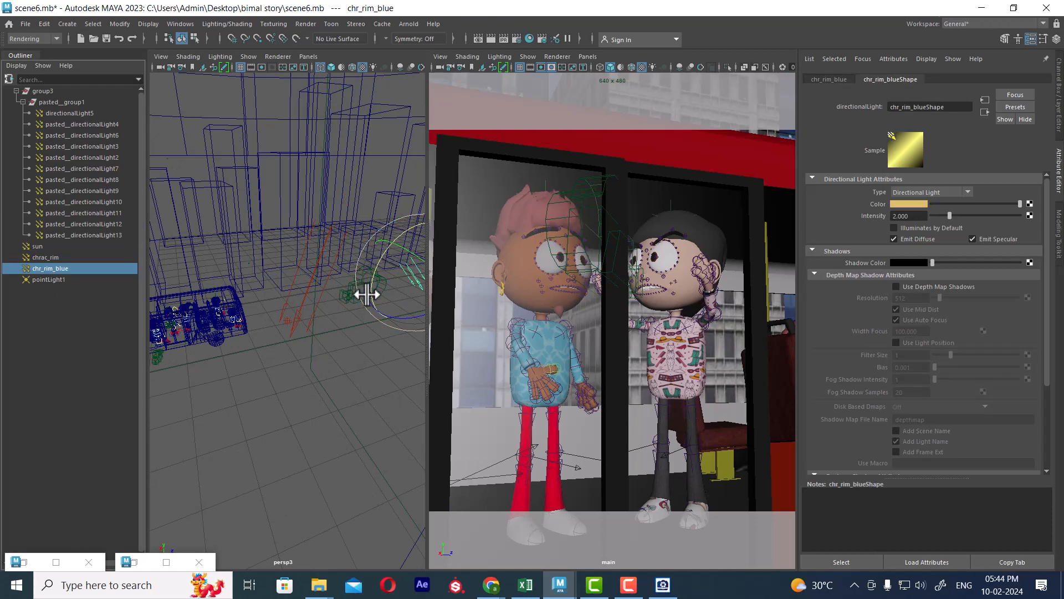
alt+drag(330, 337, 384, 299)
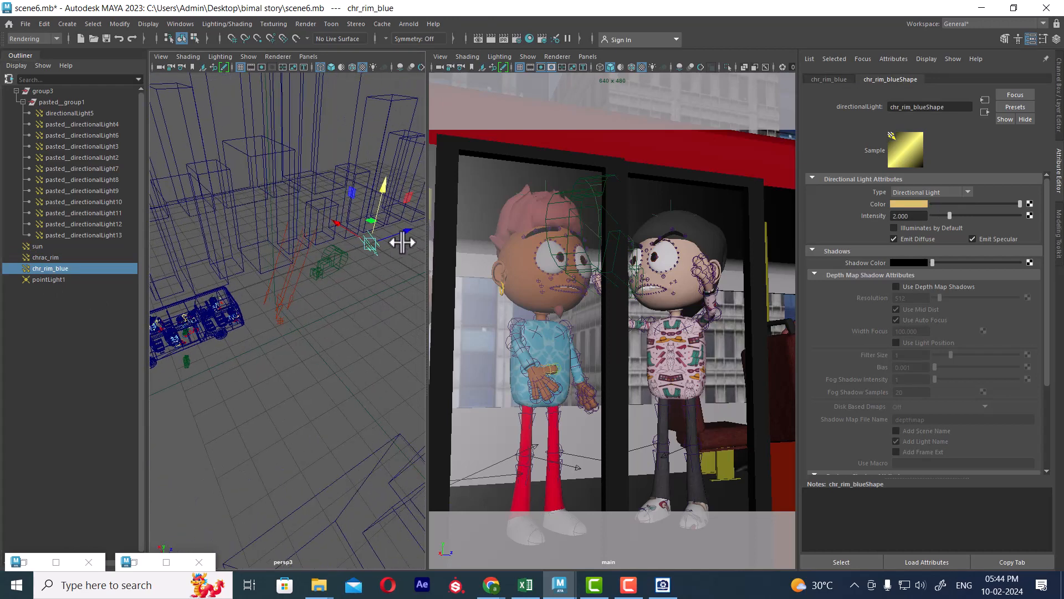
drag(406, 234, 302, 278)
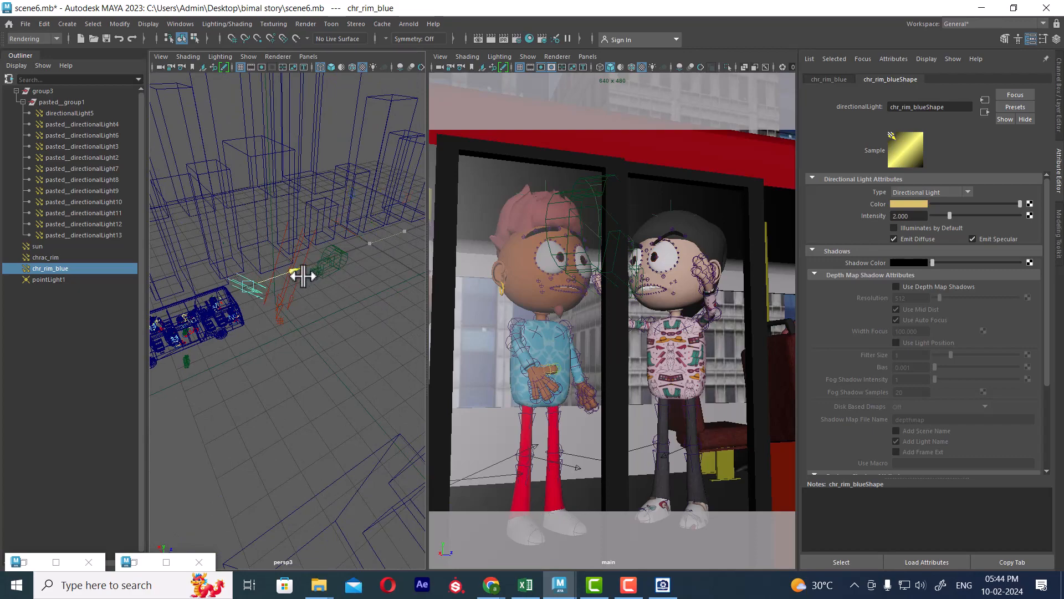
alt+drag(290, 340, 304, 318)
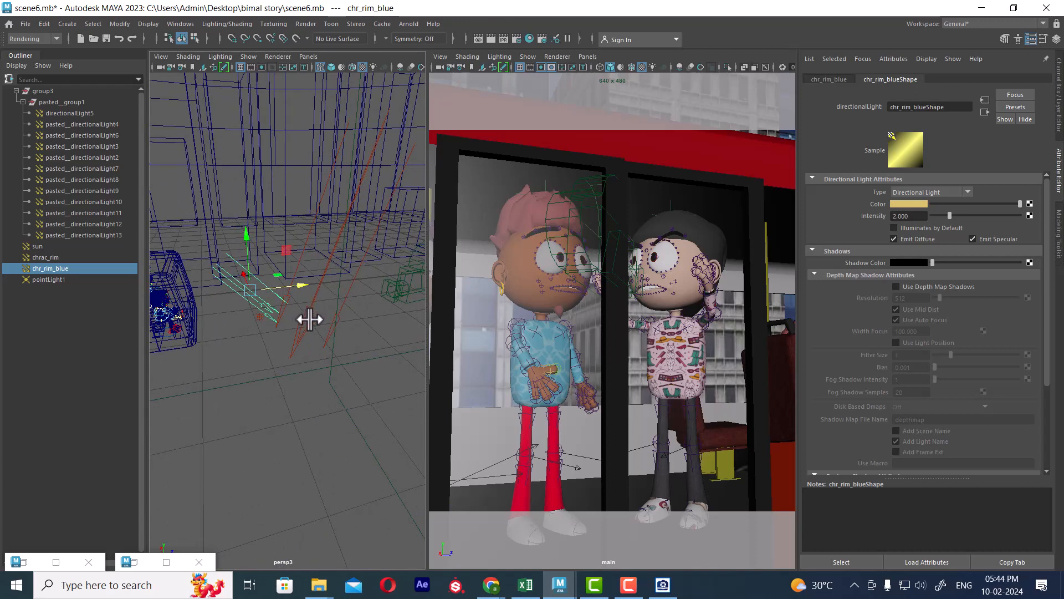
key(e)
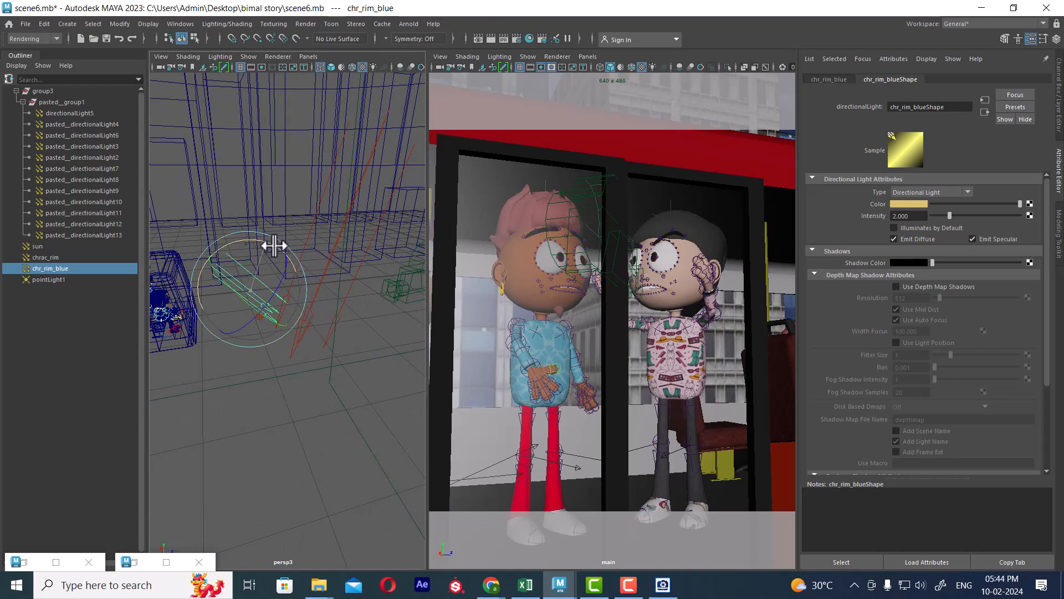
drag(276, 244, 278, 242)
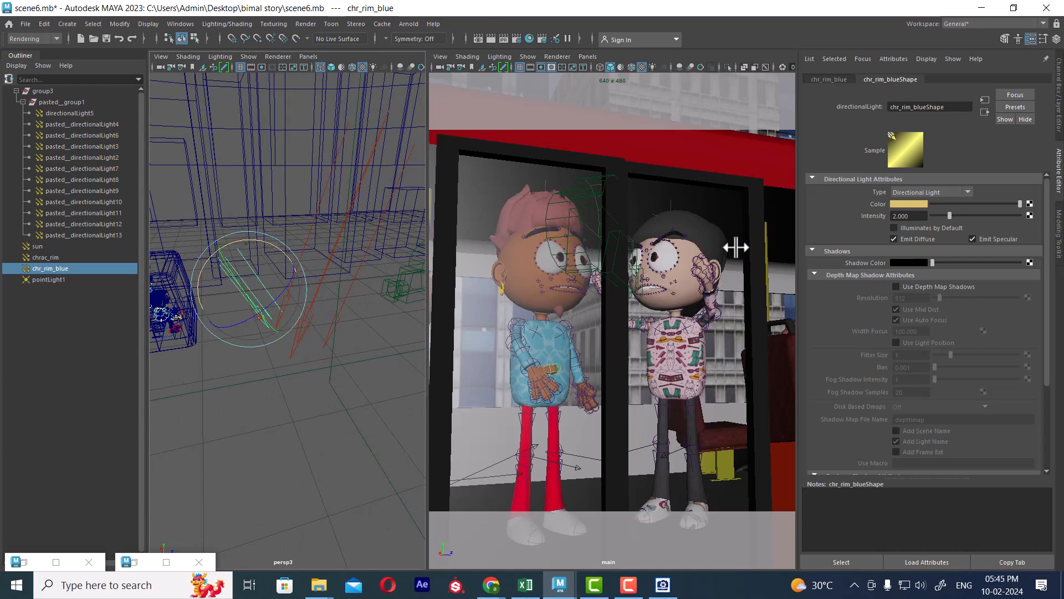
Step: Render the main camera view with the repositioned rim lights and minimize the render window
click(735, 131)
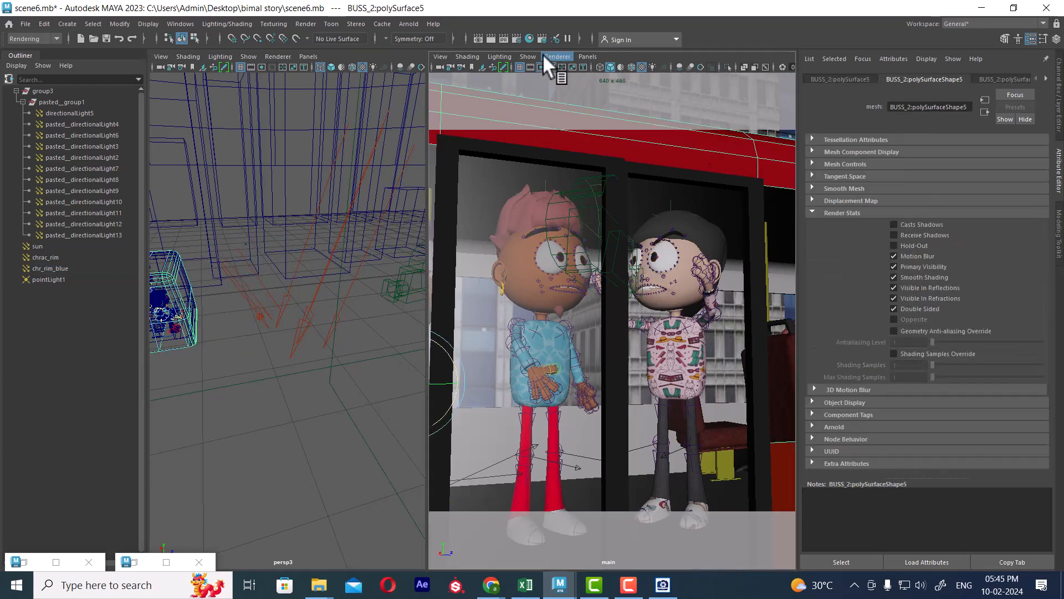
click(490, 38)
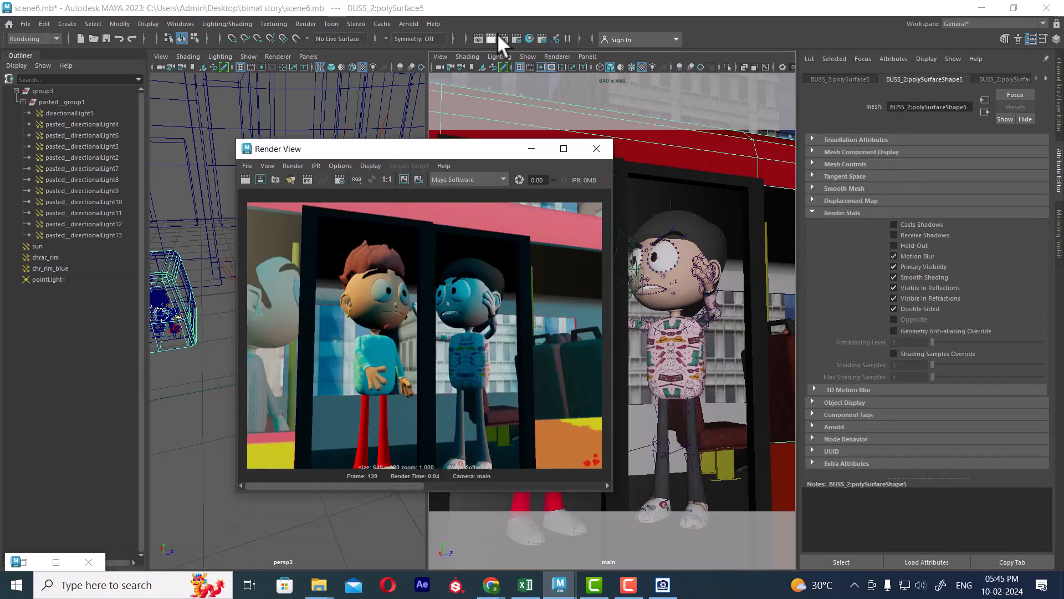
click(498, 36)
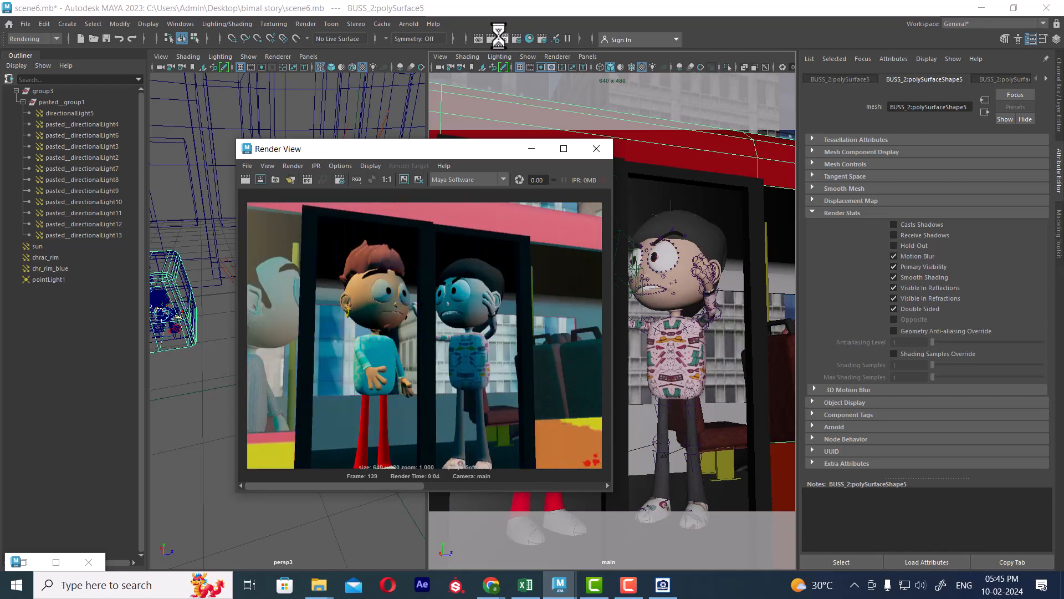
click(533, 149)
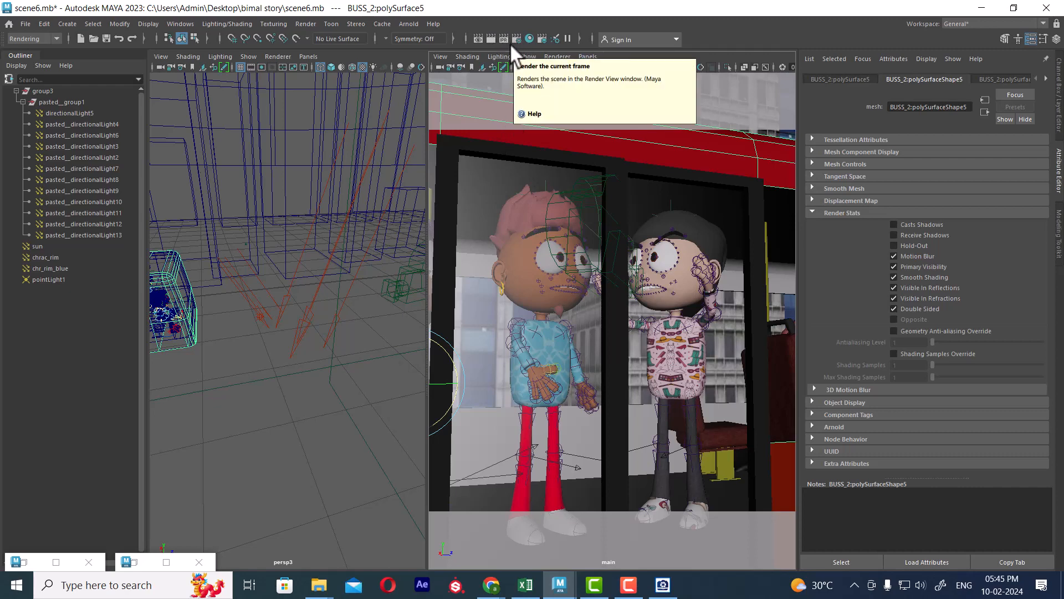
Step: Open the Hypershade and move its window down to uncover the viewports
click(530, 38)
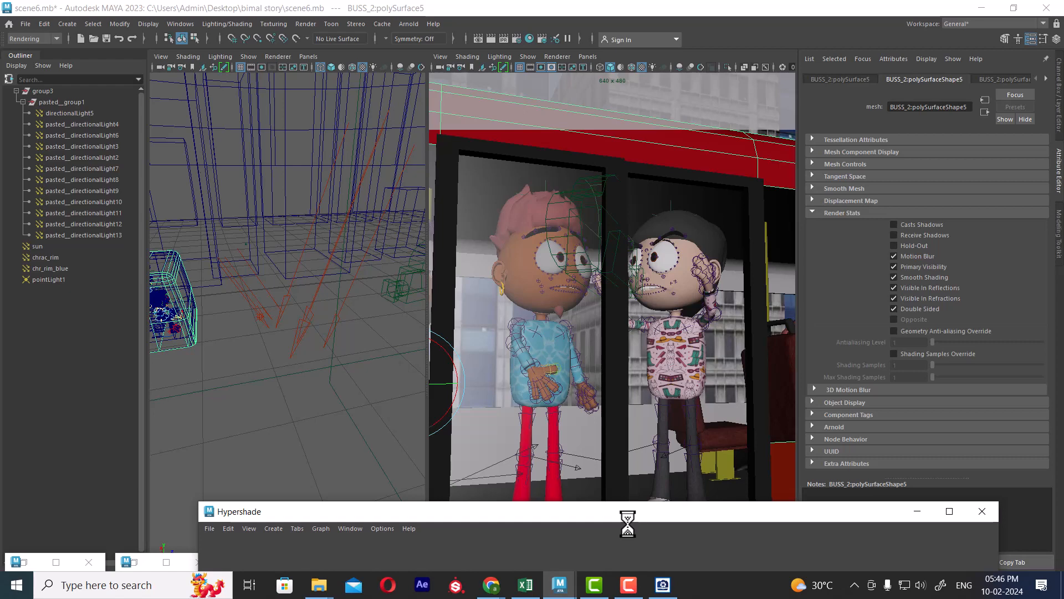
click(629, 585)
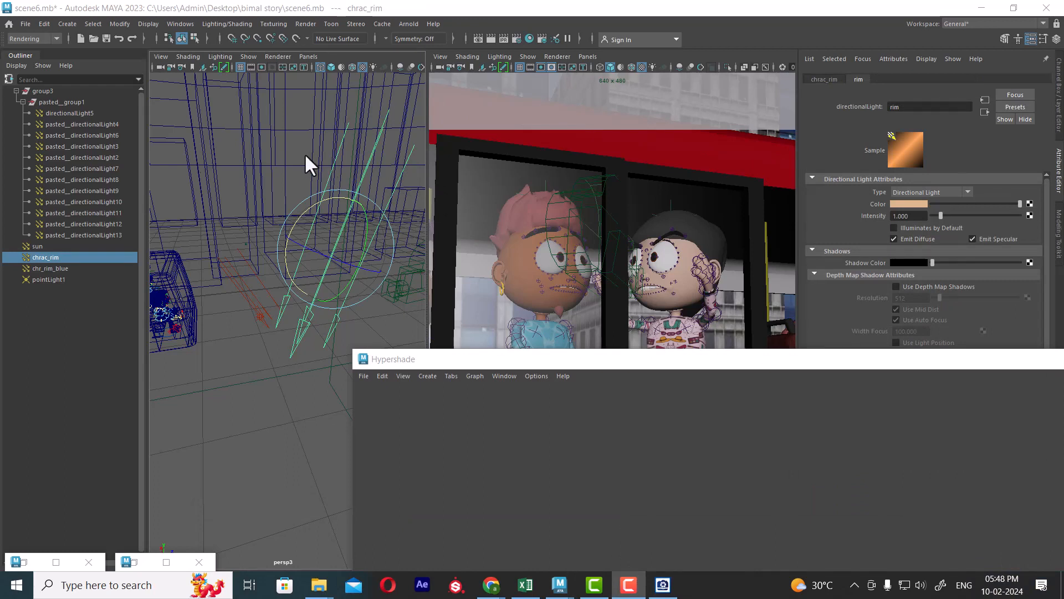
drag(641, 364, 663, 425)
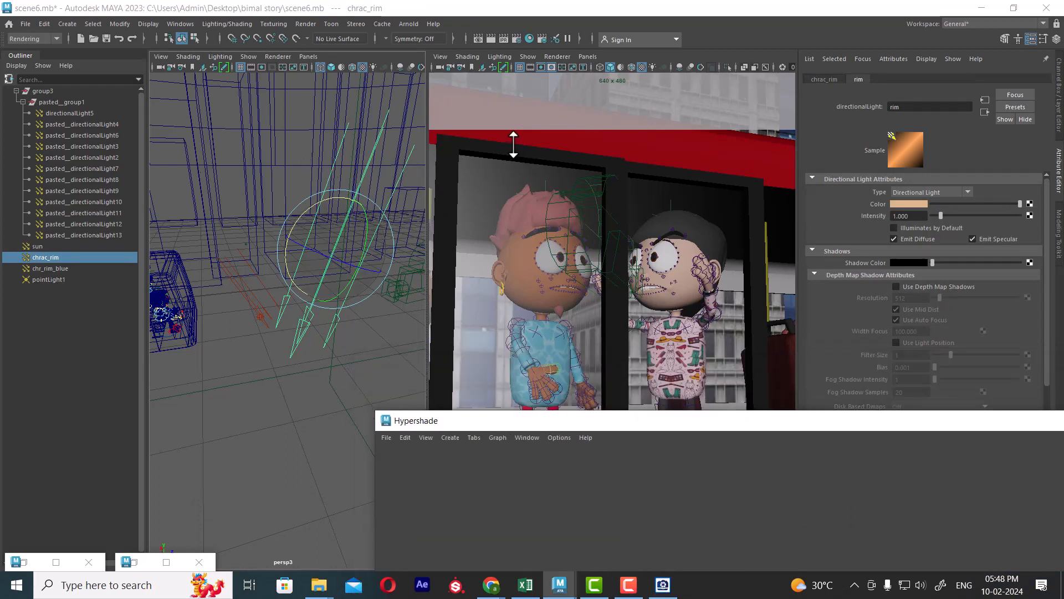
Step: Set both the main camera view and the perspective view to bounding box display
click(478, 56)
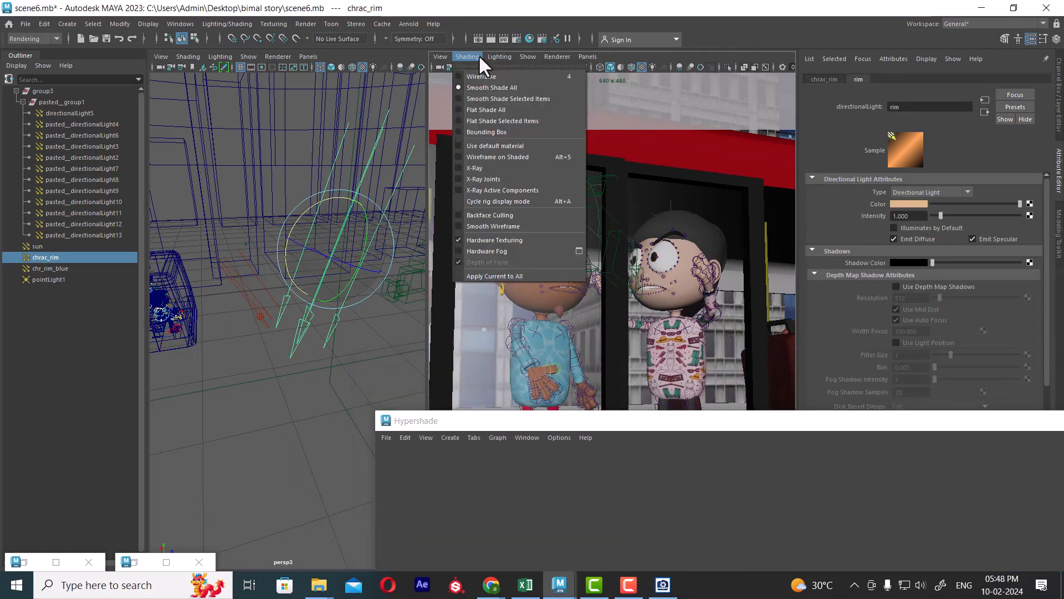
click(513, 133)
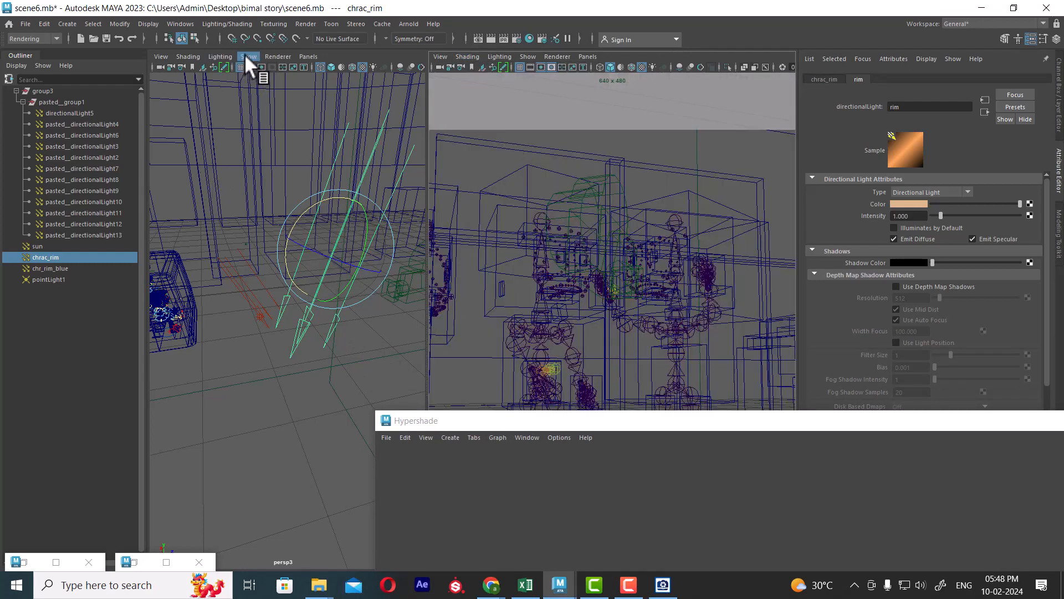
click(221, 56)
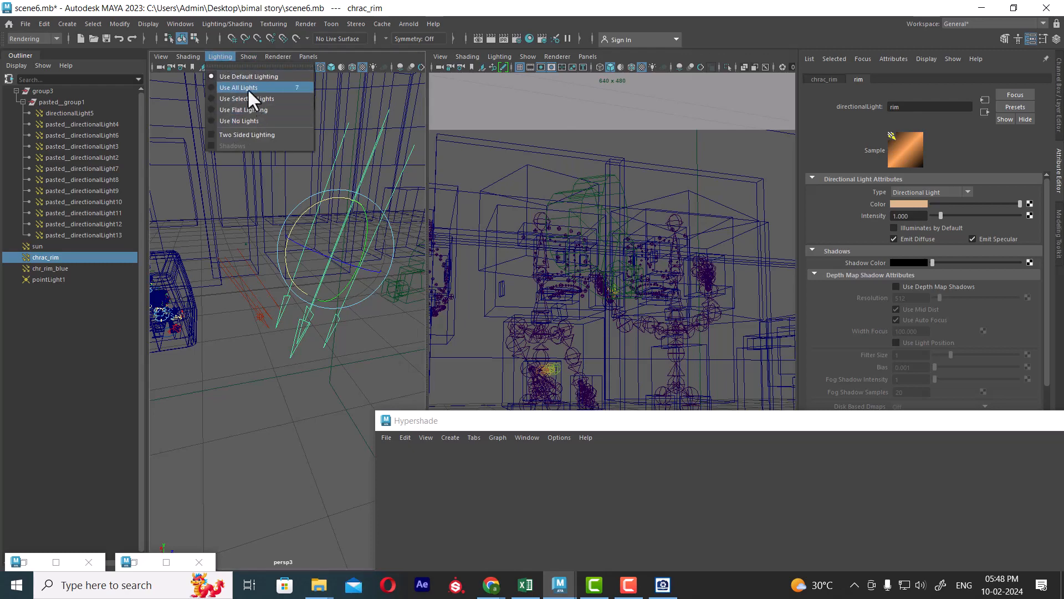
click(188, 57)
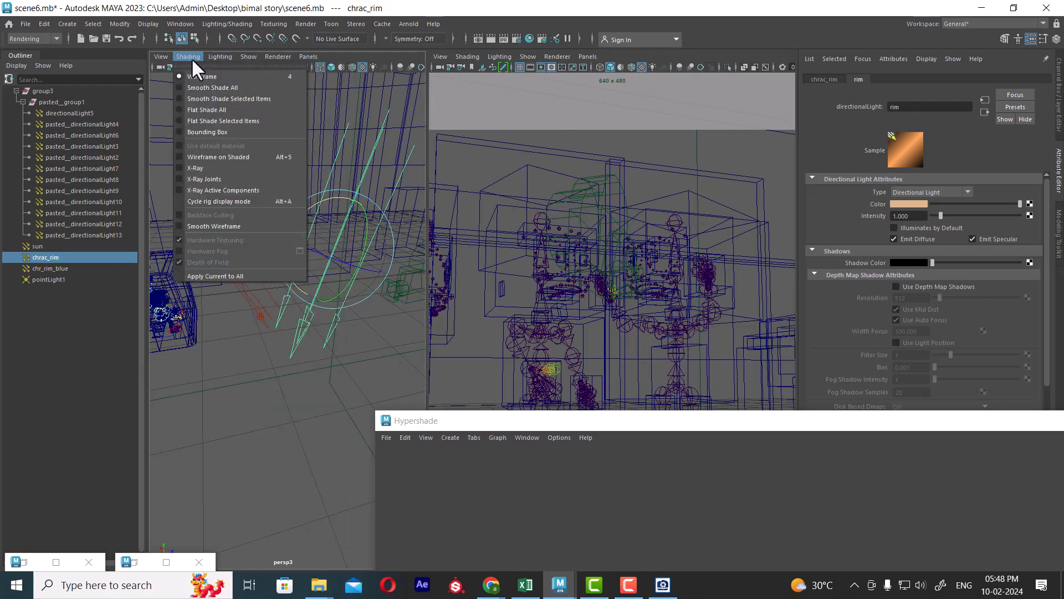
click(204, 133)
Step: Maximize the perspective view and examine the bus and its characters in bounding box display
mouse_move(261, 362)
alt+mouse_down()
mouse_move(214, 357)
mouse_move(240, 374)
mouse_move(204, 277)
mouse_move(215, 288)
alt+mouse_up()
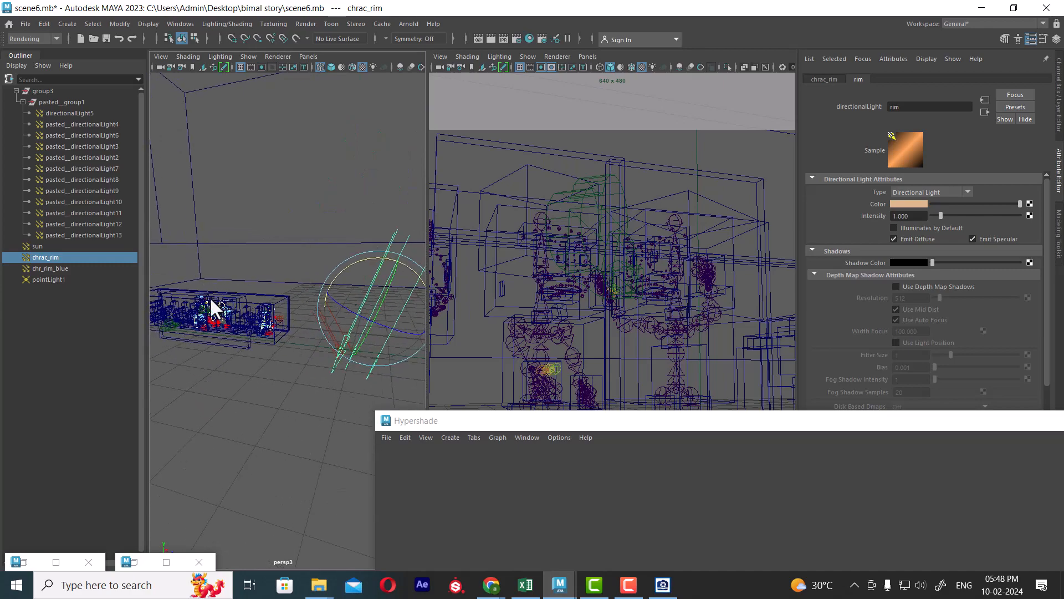
key(space)
alt+drag(336, 338, 508, 290)
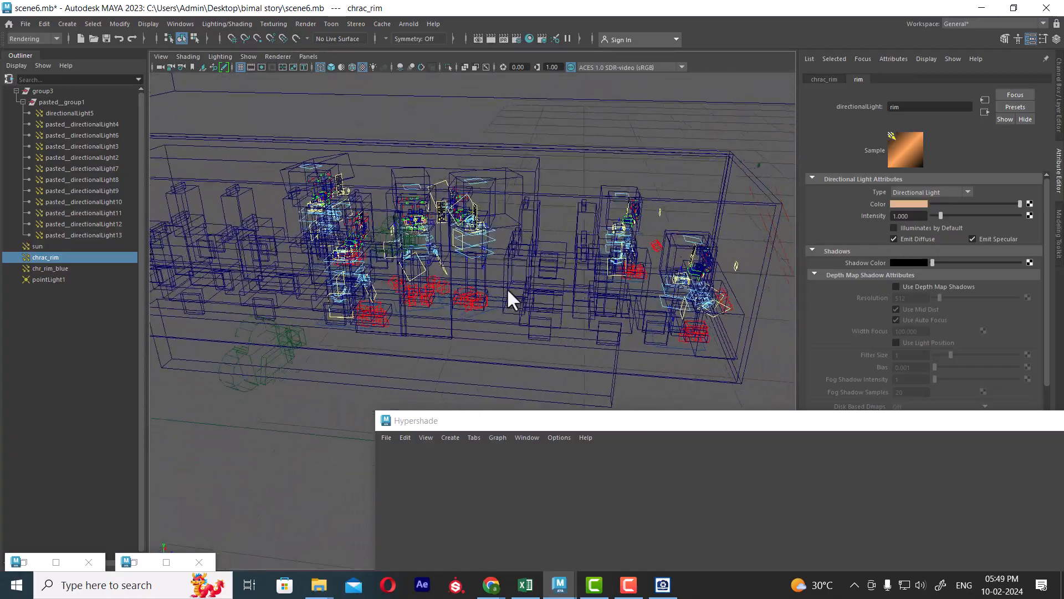
alt+right_drag(507, 290, 555, 289)
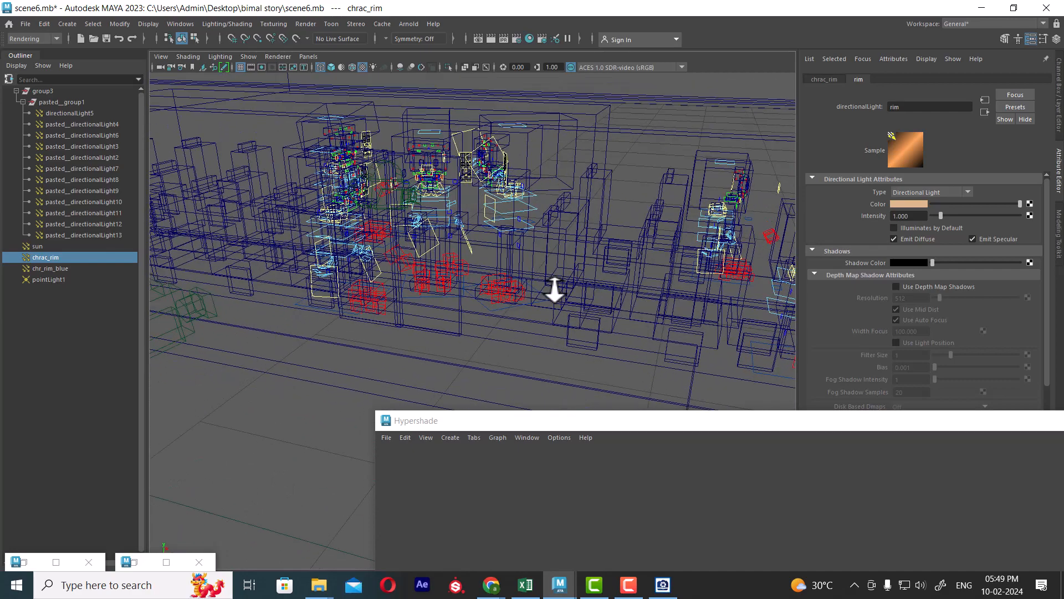
click(223, 57)
mouse_move(189, 57)
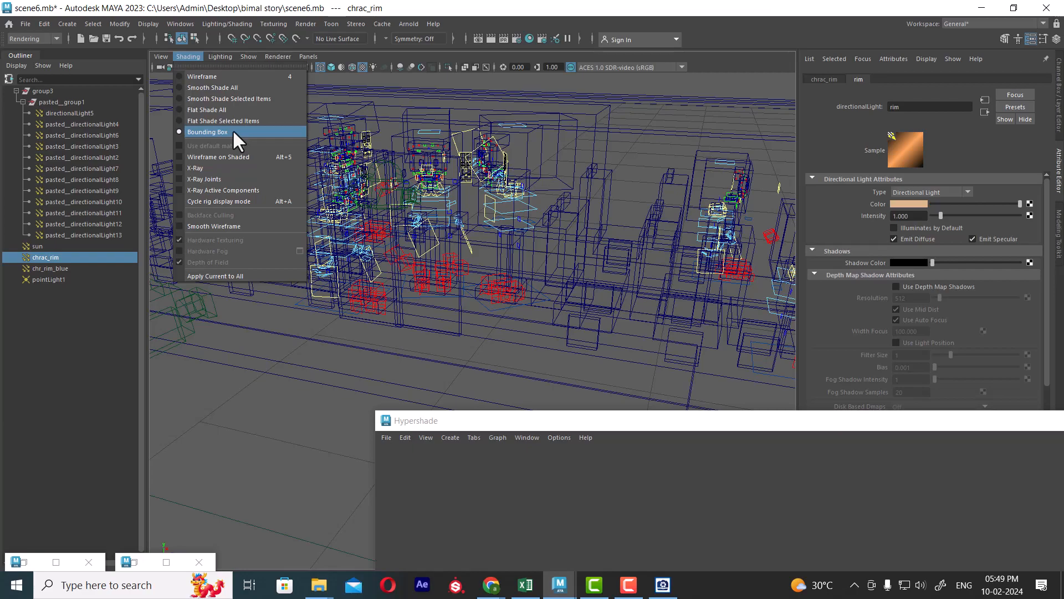
click(633, 288)
mouse_move(633, 287)
alt+mouse_down()
mouse_move(660, 293)
mouse_move(487, 224)
mouse_move(557, 247)
mouse_move(487, 255)
mouse_move(565, 290)
alt+mouse_up()
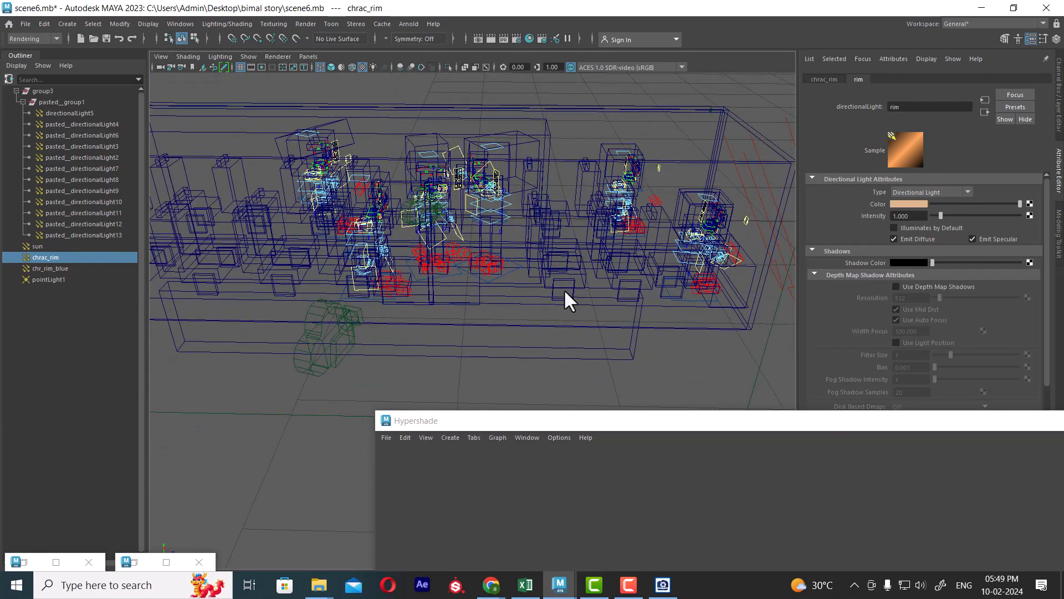
Step: Bring the Hypershade window fully into view and close it
drag(819, 436, 838, 227)
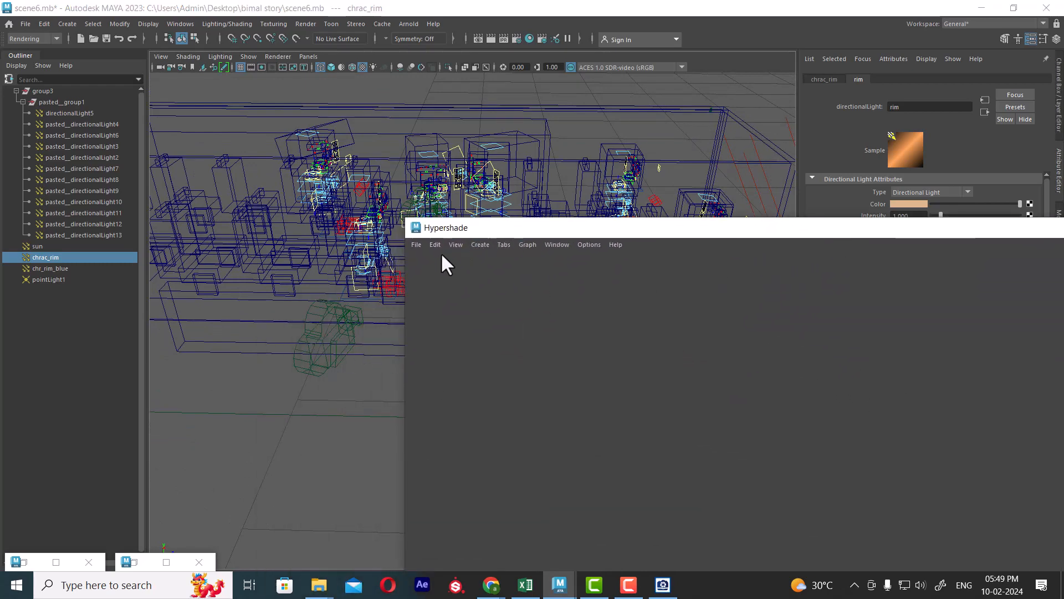
drag(749, 225, 392, 91)
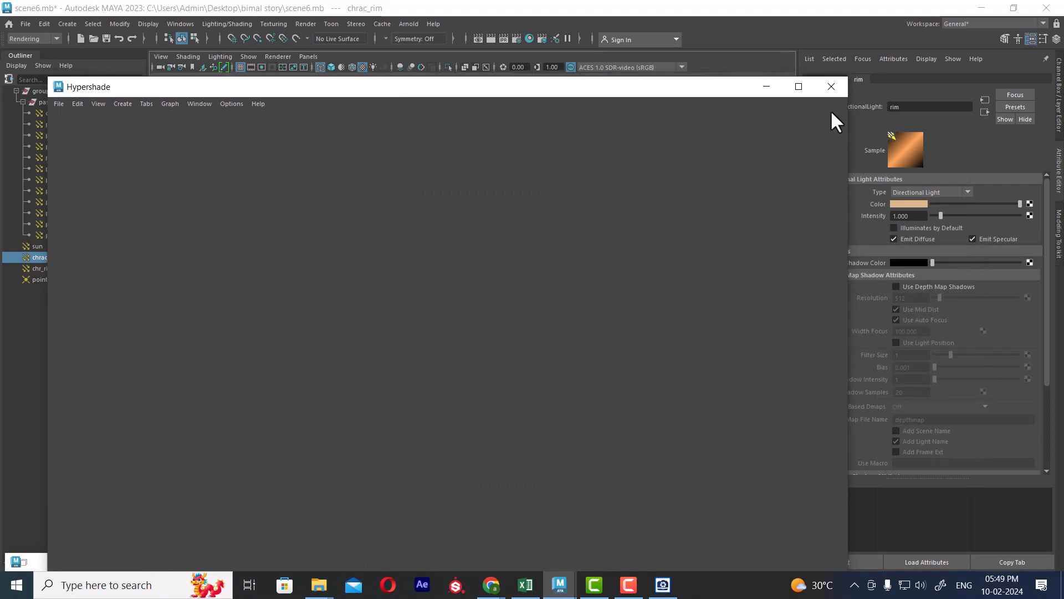
click(831, 87)
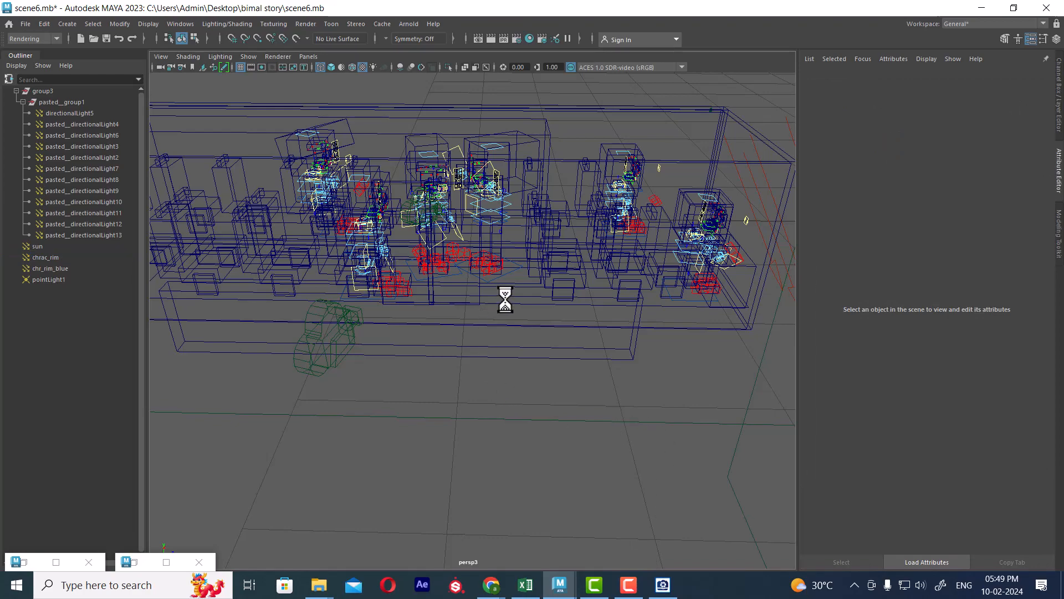
Step: Switch to the untitled Maya scene with three spheres, render a closer view of pSphere1, and close the render
mouse_move(576, 582)
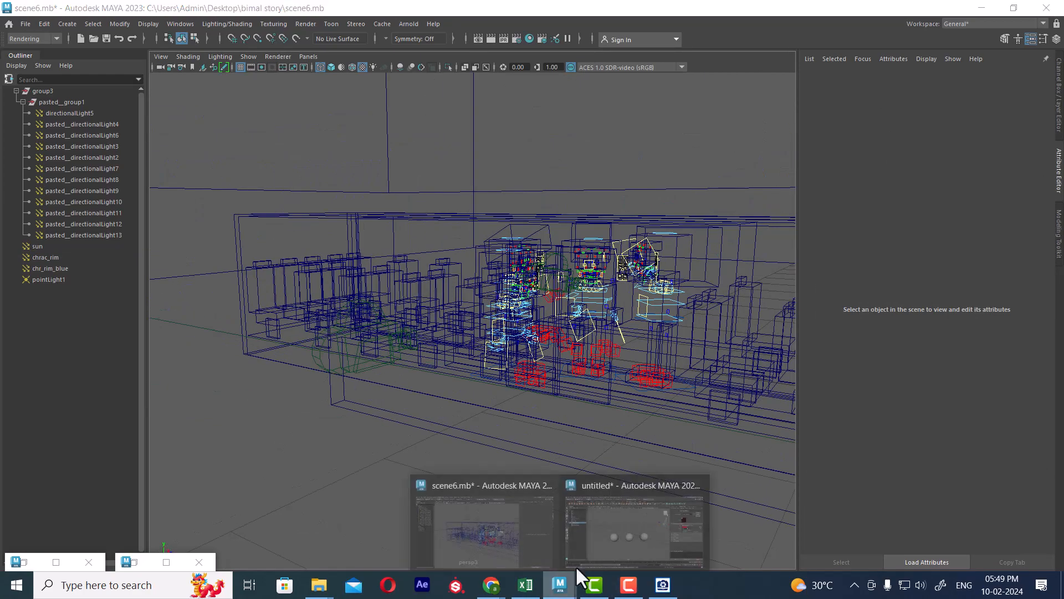
click(610, 530)
alt+drag(416, 404, 358, 333)
click(358, 331)
alt+middle_drag(360, 329, 458, 272)
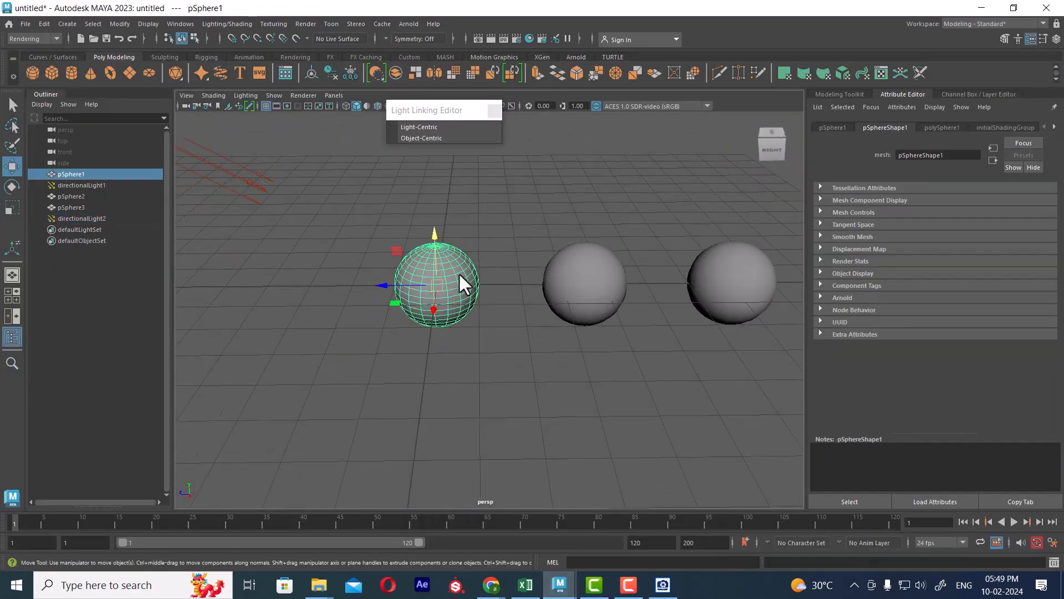
alt+right_drag(458, 272, 522, 358)
click(489, 40)
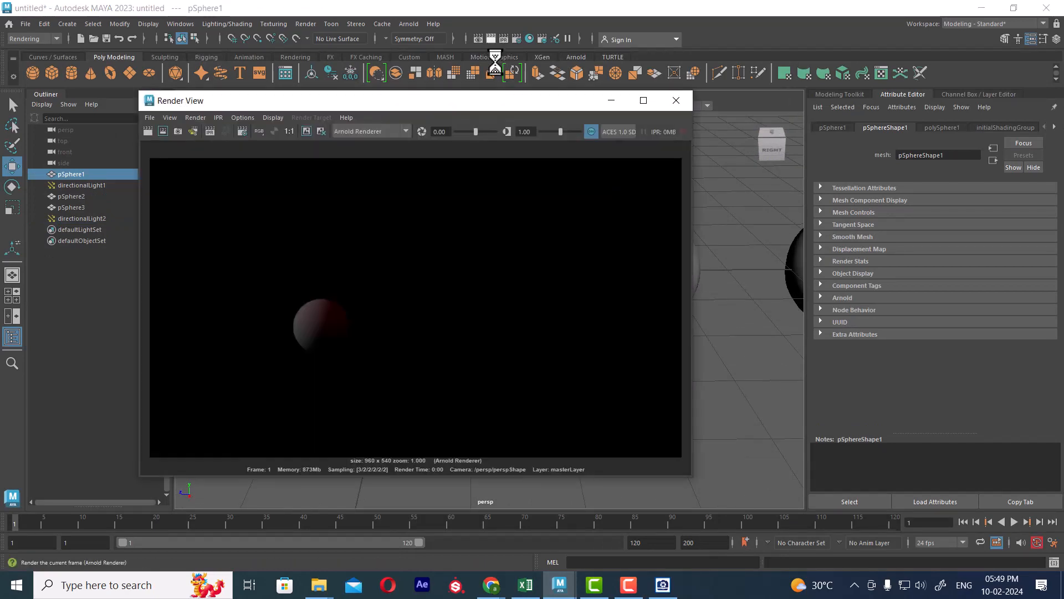
click(685, 99)
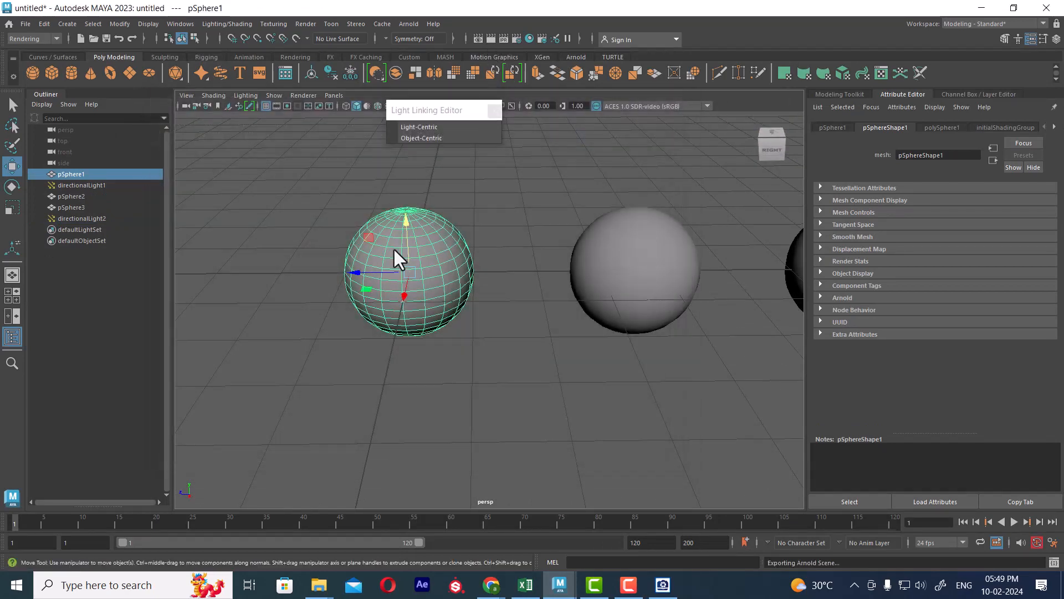
Step: Open pSphere1's lambert1 material, set its translucence to about 0.353, and render the perspective view
right_drag(395, 249, 396, 518)
alt+drag(594, 328, 404, 250)
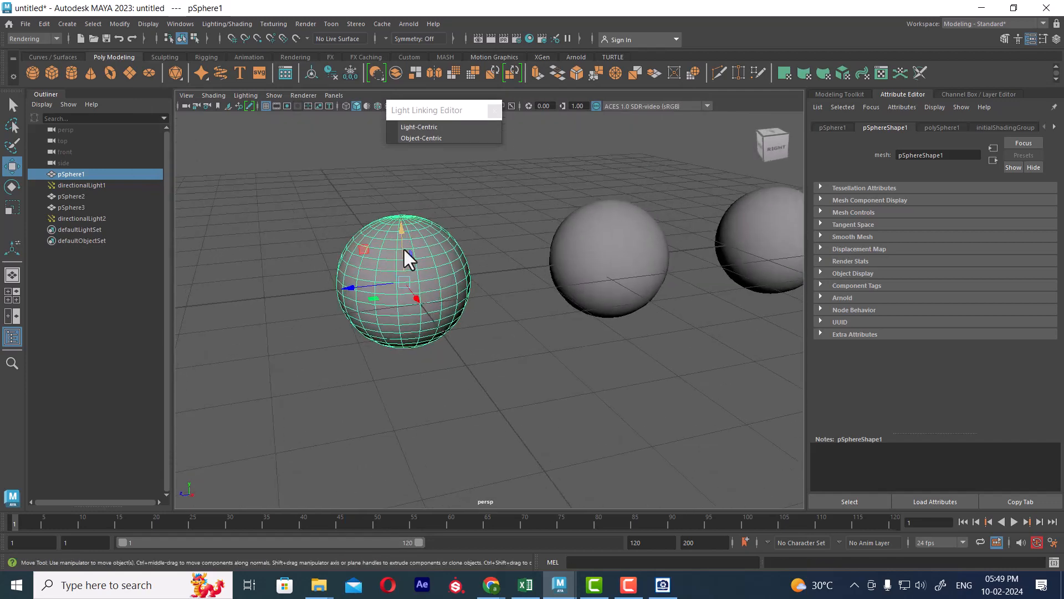
right_drag(404, 249, 413, 521)
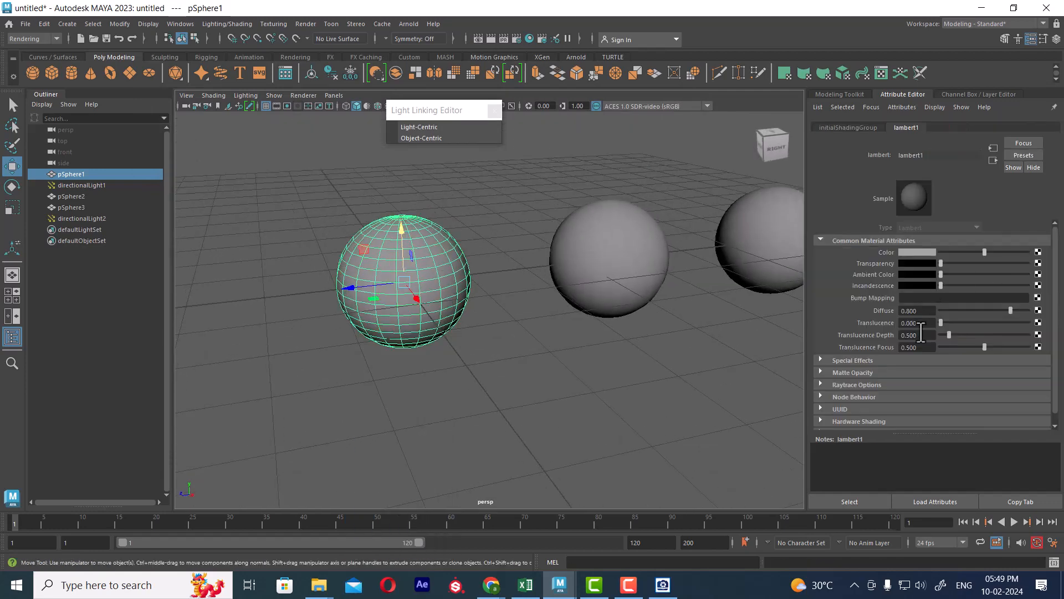
drag(959, 326, 971, 326)
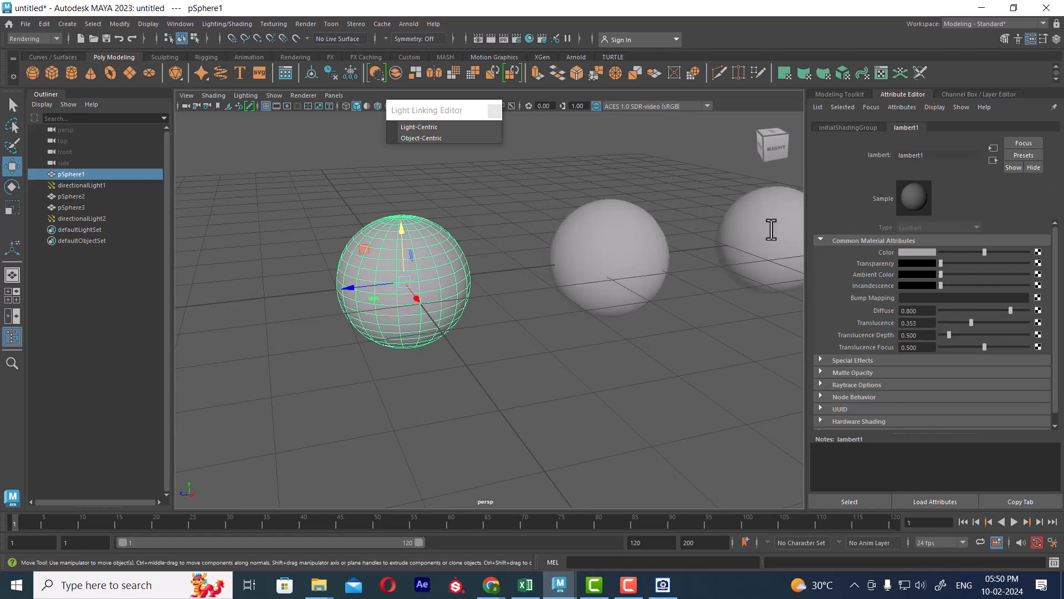
click(491, 39)
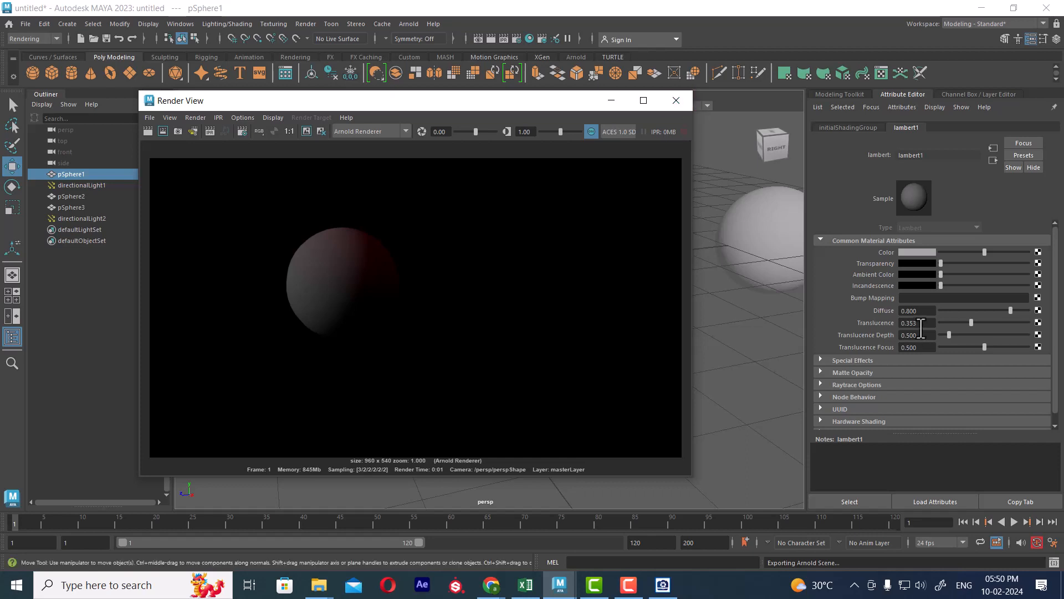
Step: Set lambert1's translucence depth to about 1.891 and translucence focus to 1, rendering after each change, and close the render
drag(947, 335, 977, 336)
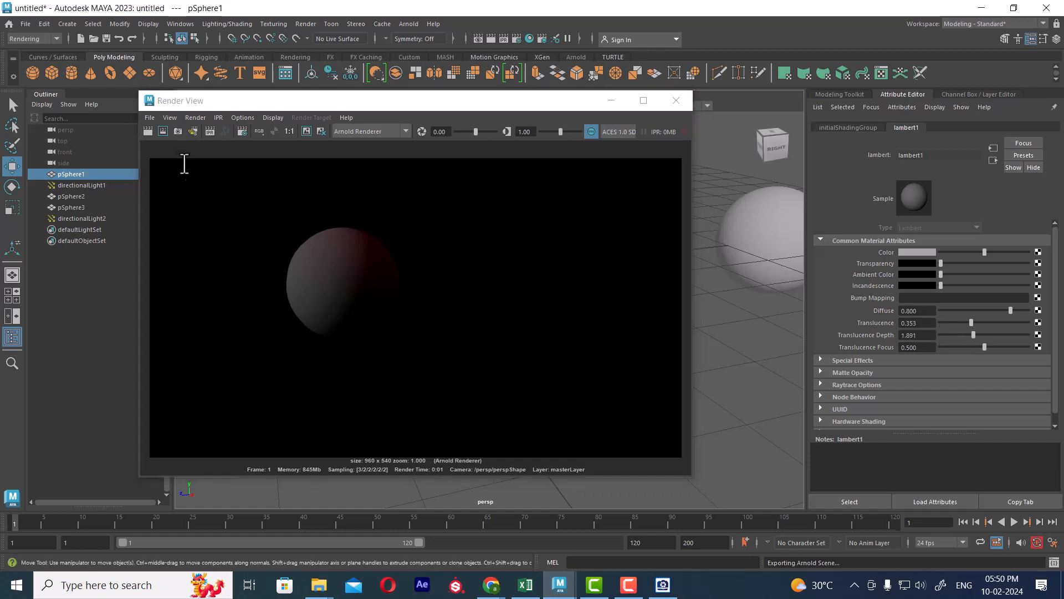
click(148, 132)
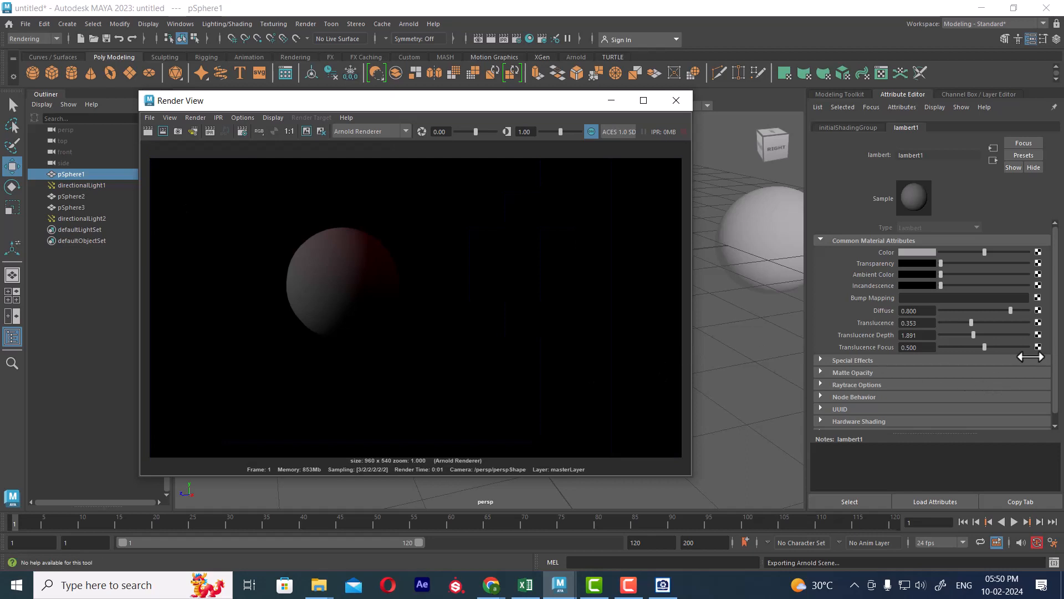
drag(981, 343, 1036, 352)
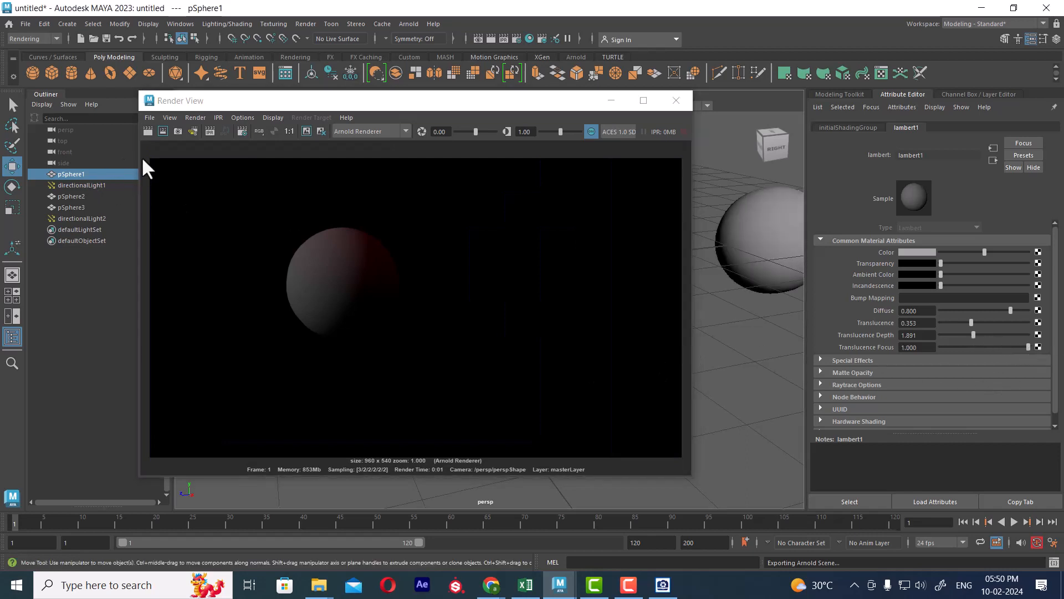
click(147, 131)
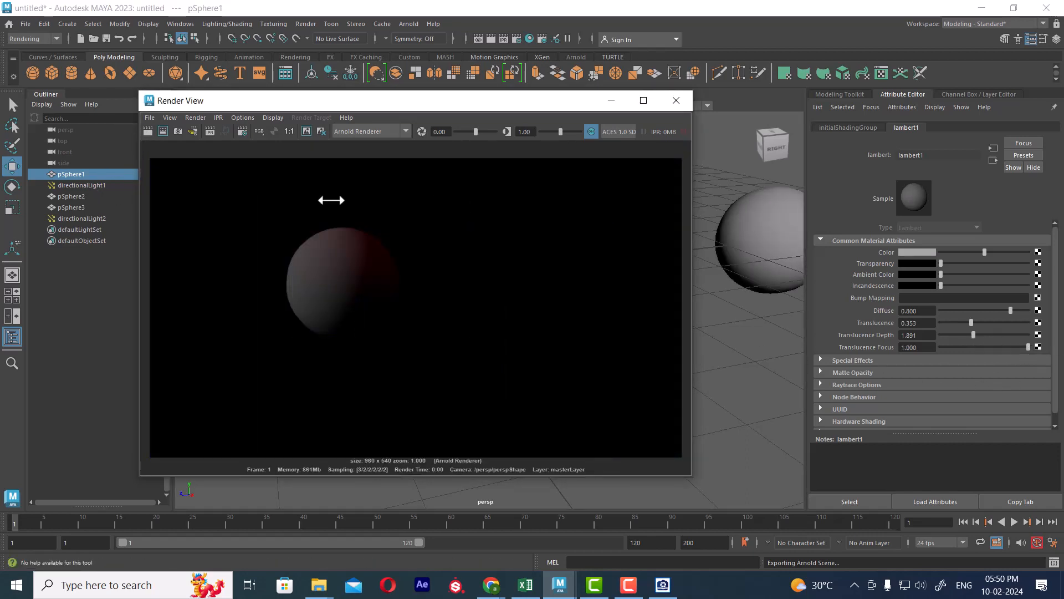
click(676, 101)
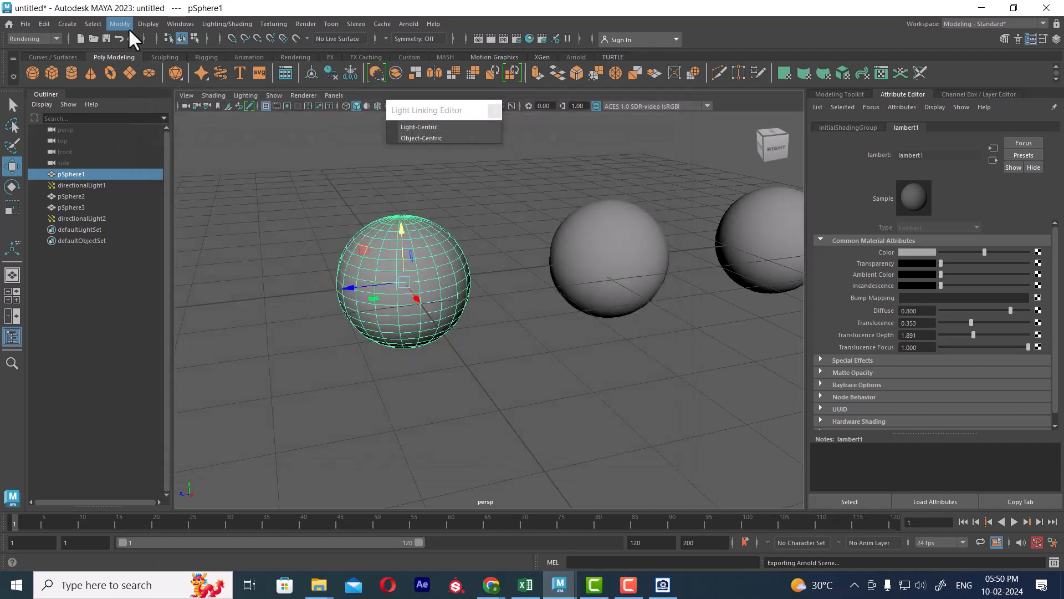
Step: Create a point light in the sphere scene
click(69, 23)
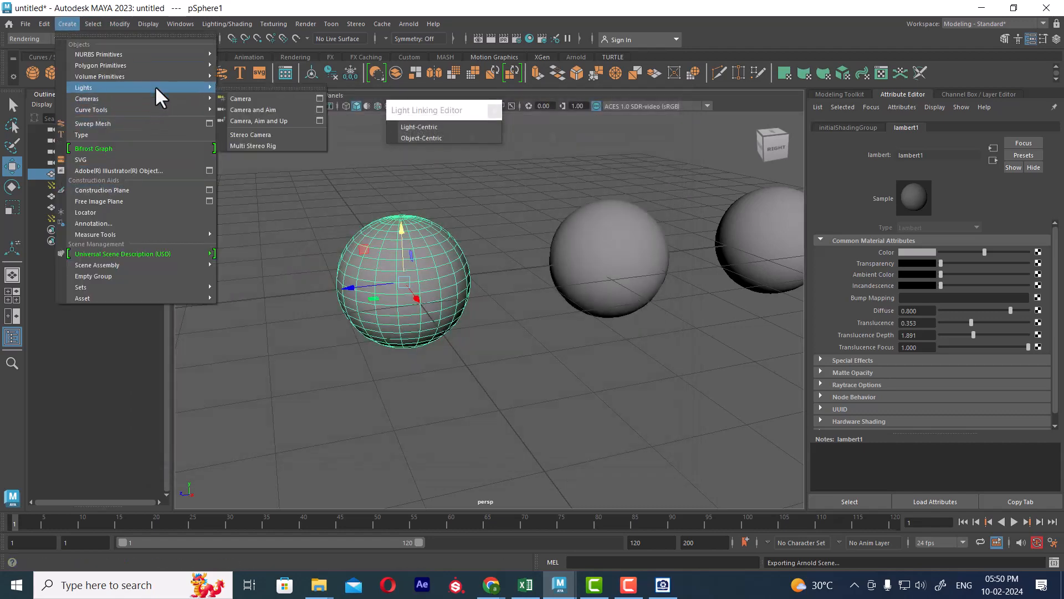
mouse_move(155, 85)
click(267, 112)
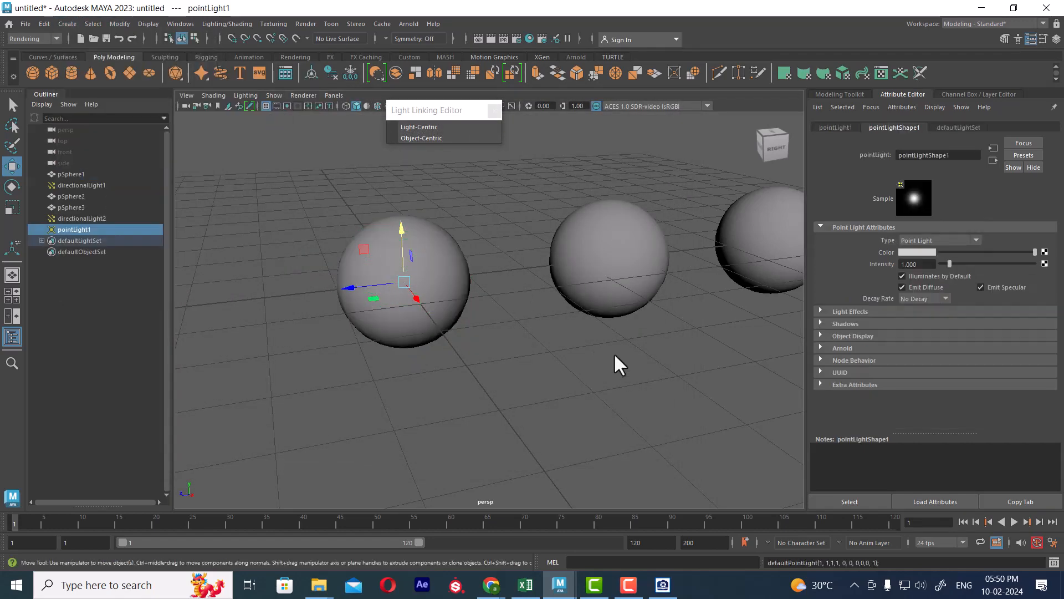
scroll(614, 353, down, 4)
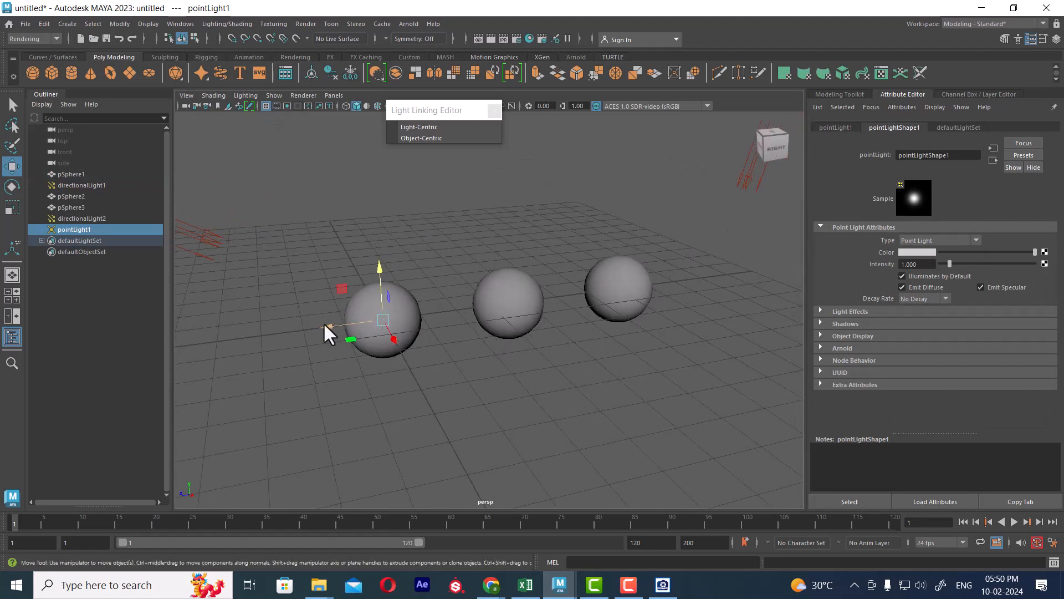
Step: Move the point light about -3.48 units along Z into pSphere2, render with Maya Software, and close the render
drag(325, 327, 459, 320)
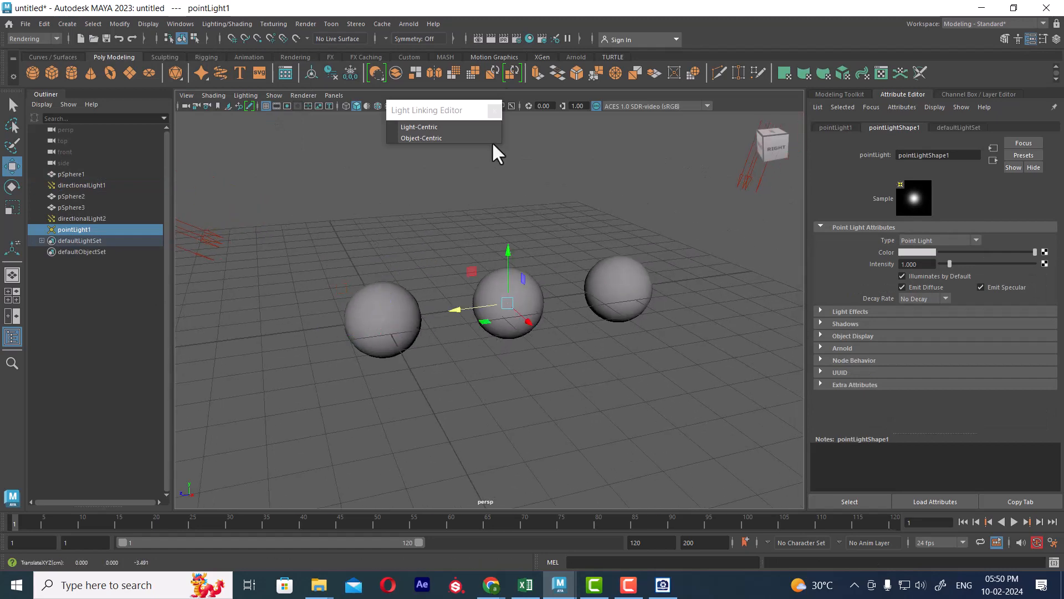
click(491, 39)
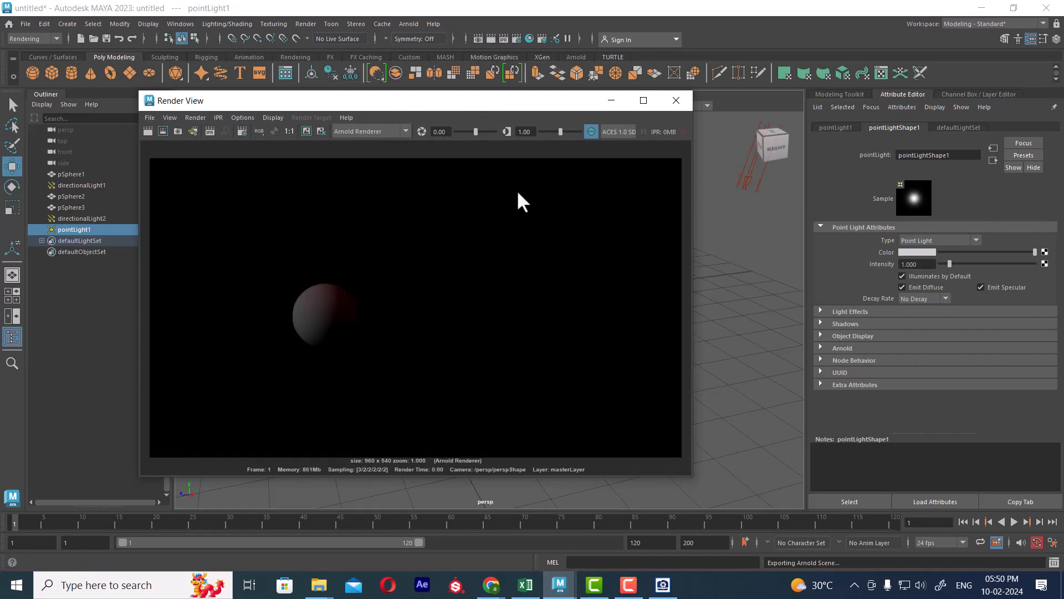
click(377, 133)
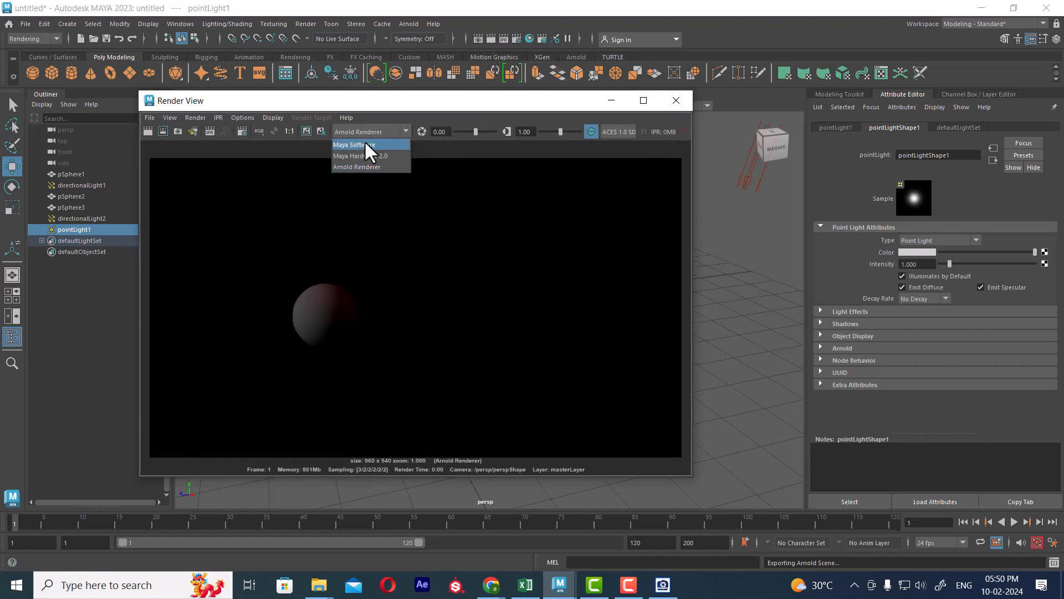
click(368, 148)
click(148, 132)
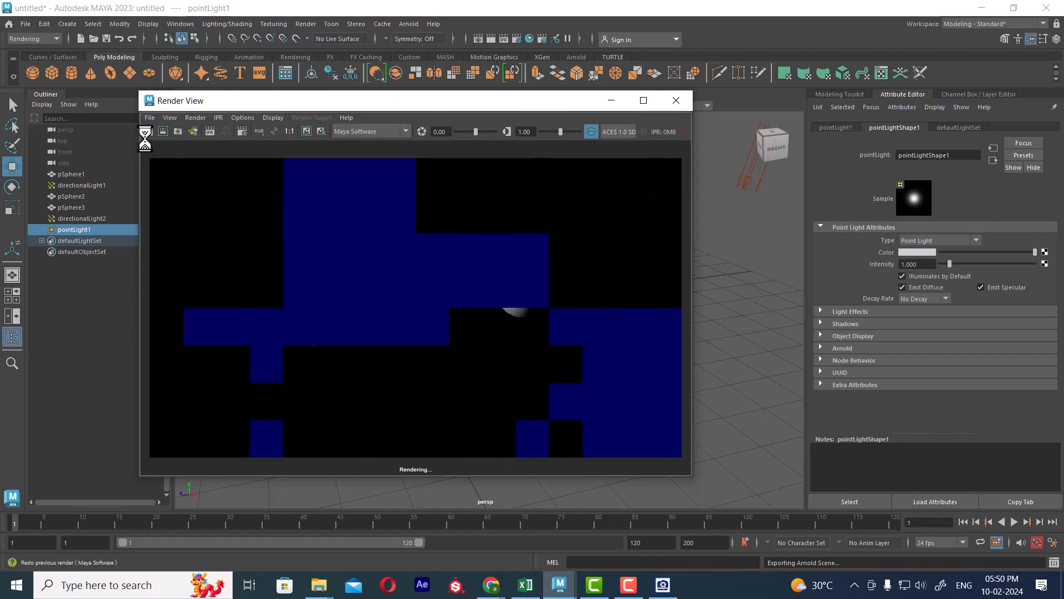
click(676, 101)
Step: Move the point light along X out in front of pSphere2, render the perspective view, and close the render
alt+drag(587, 368, 575, 355)
drag(531, 308, 632, 316)
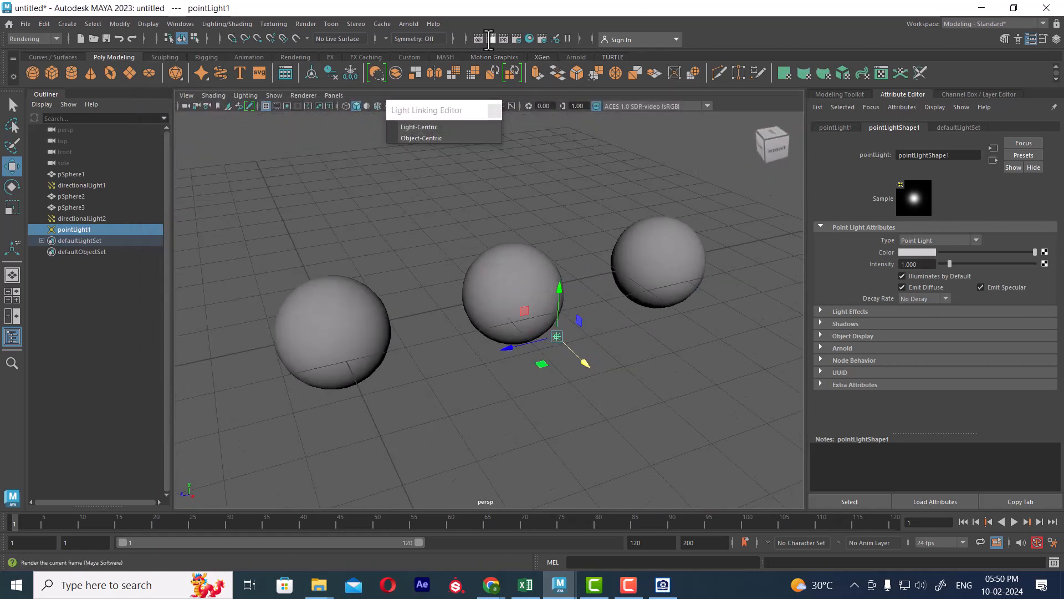
click(478, 39)
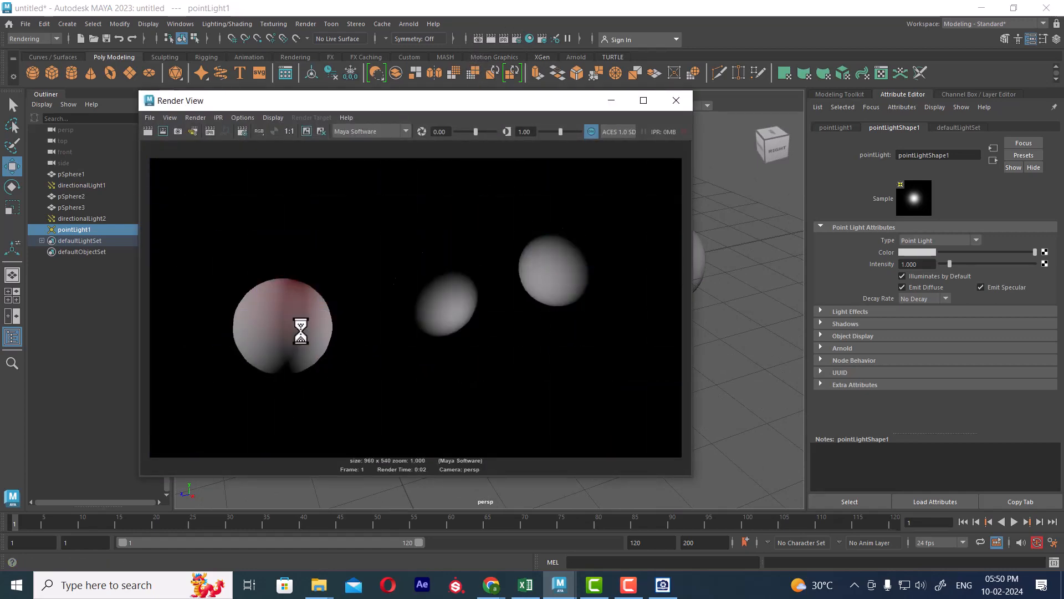
click(676, 100)
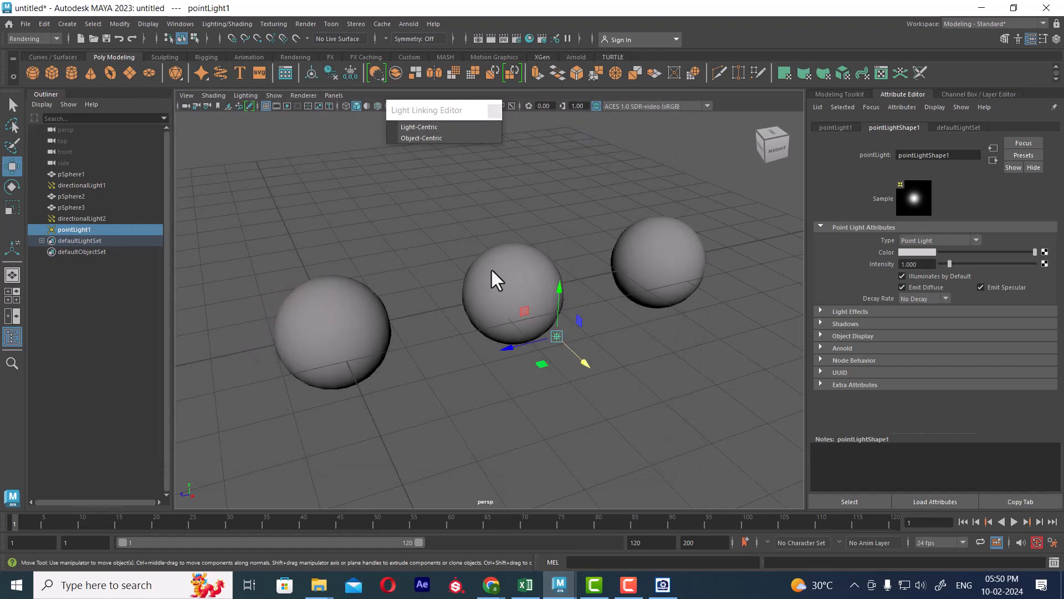
Step: Set lambert1's translucence, translucence depth and translucence focus to 0, render a close view of pSphere2, and close the render
click(511, 271)
right_drag(511, 271, 512, 521)
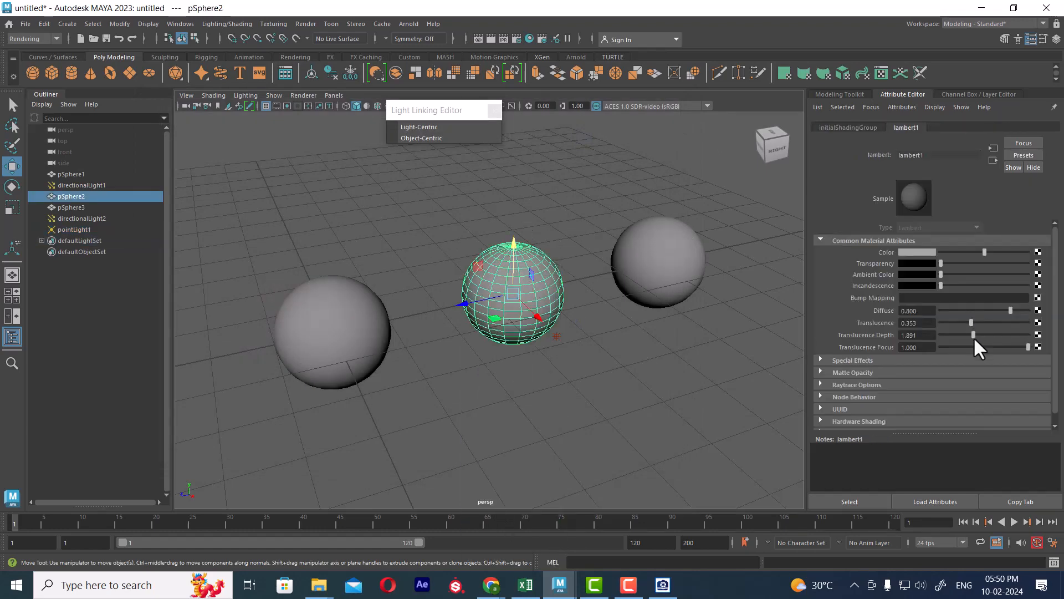
drag(973, 323, 908, 331)
scroll(604, 335, up, 8)
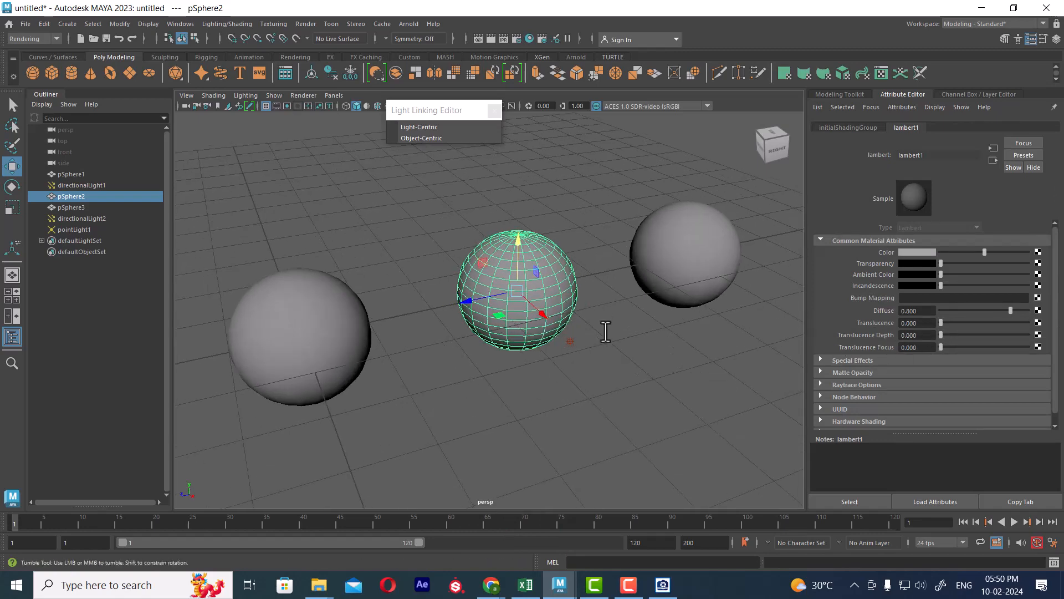
alt+drag(604, 335, 659, 199)
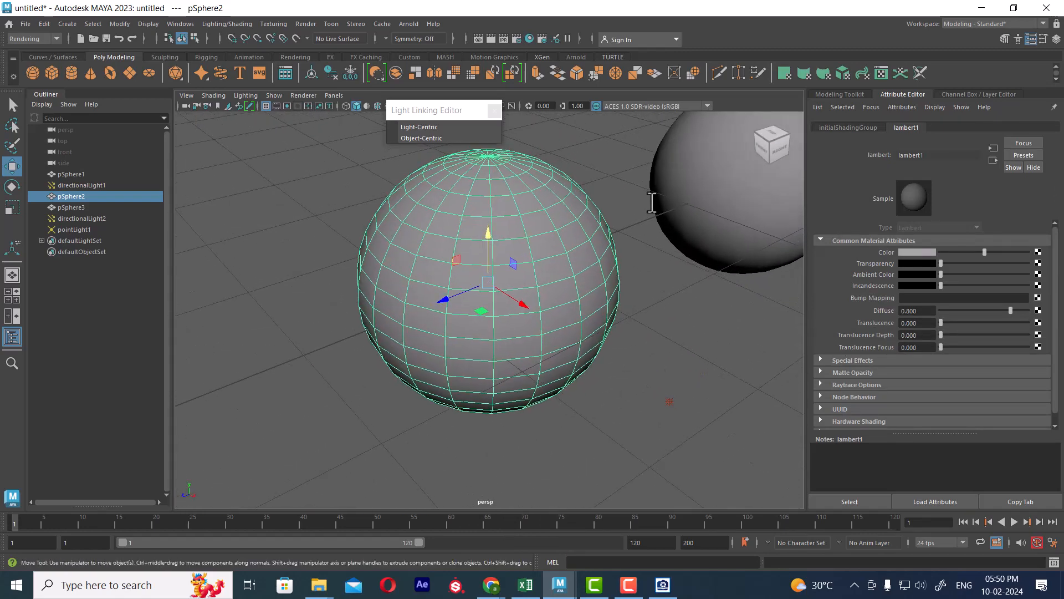
click(490, 39)
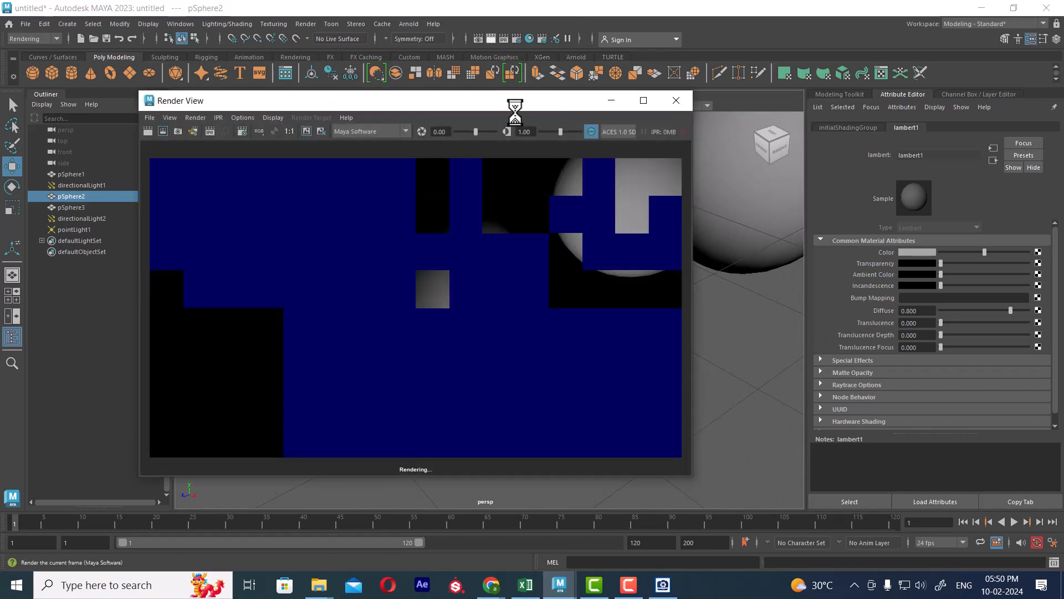
click(675, 98)
Step: Select the point light, move it along X back inside pSphere2, render the view, and close the render
click(691, 391)
drag(690, 391, 647, 430)
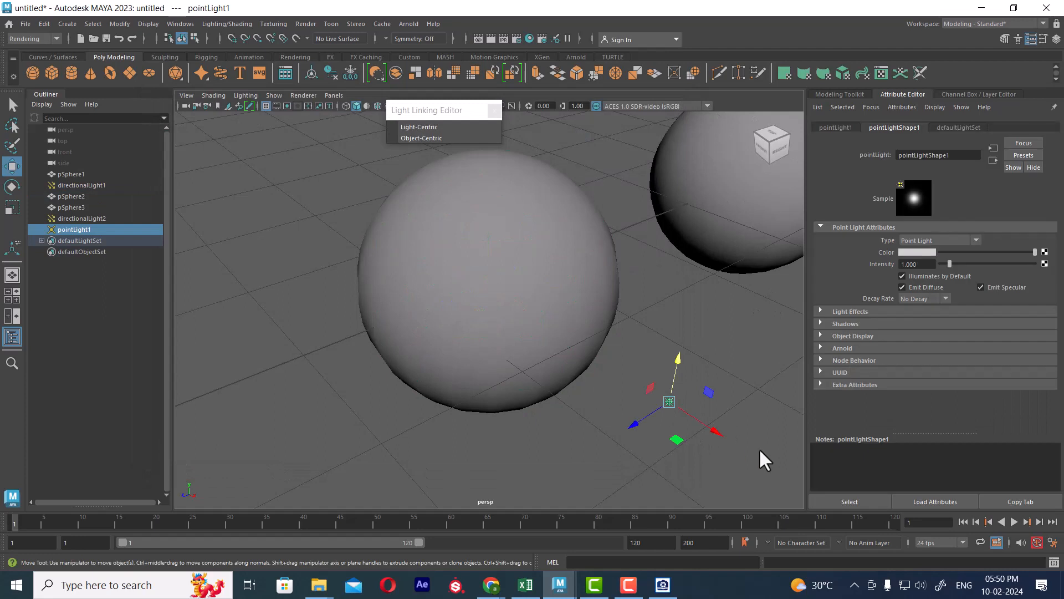
drag(713, 432, 576, 355)
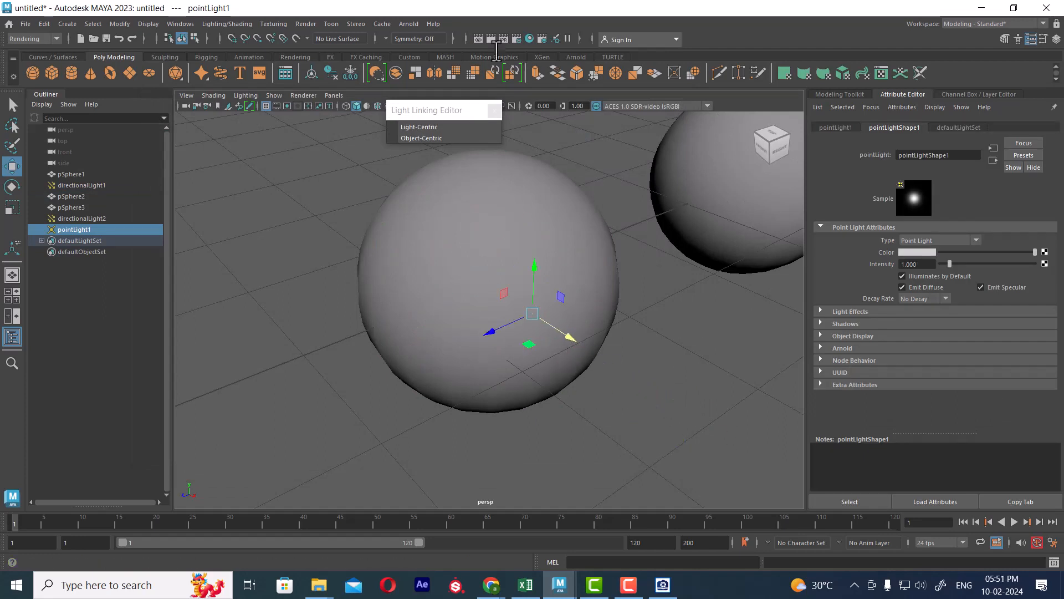
click(492, 40)
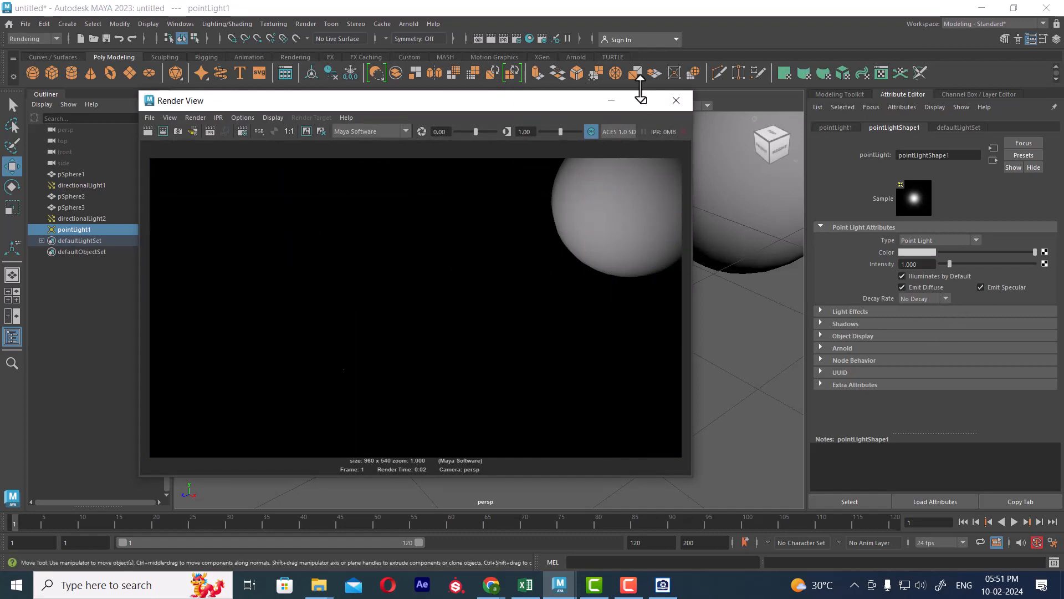
click(675, 101)
Step: Set pSphere2's lambert1 translucence to about 0.340 and translucence depth to about 1.058, rendering after each change
click(544, 214)
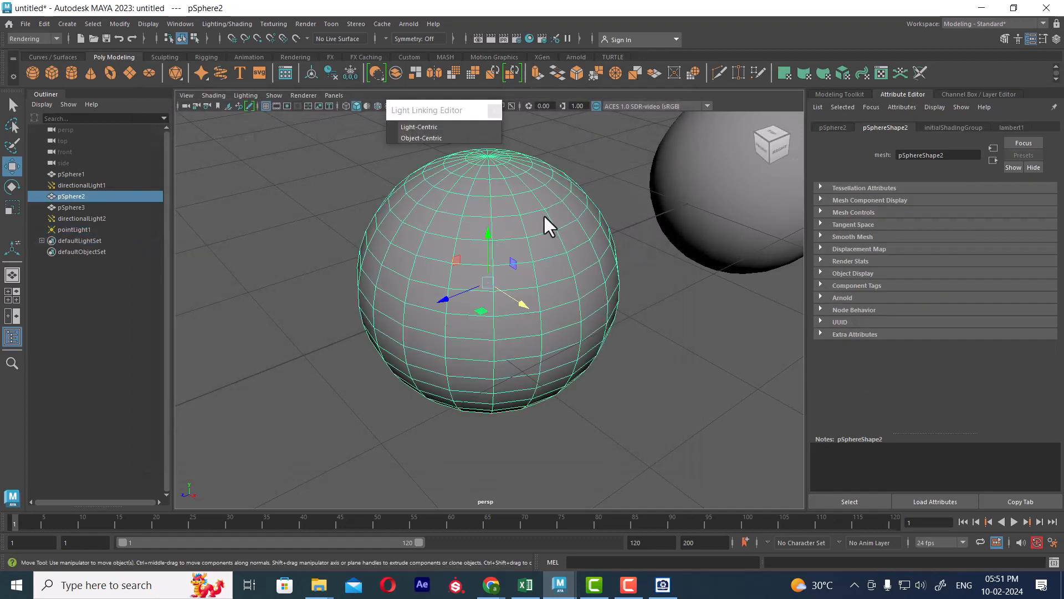
right_drag(543, 214, 555, 486)
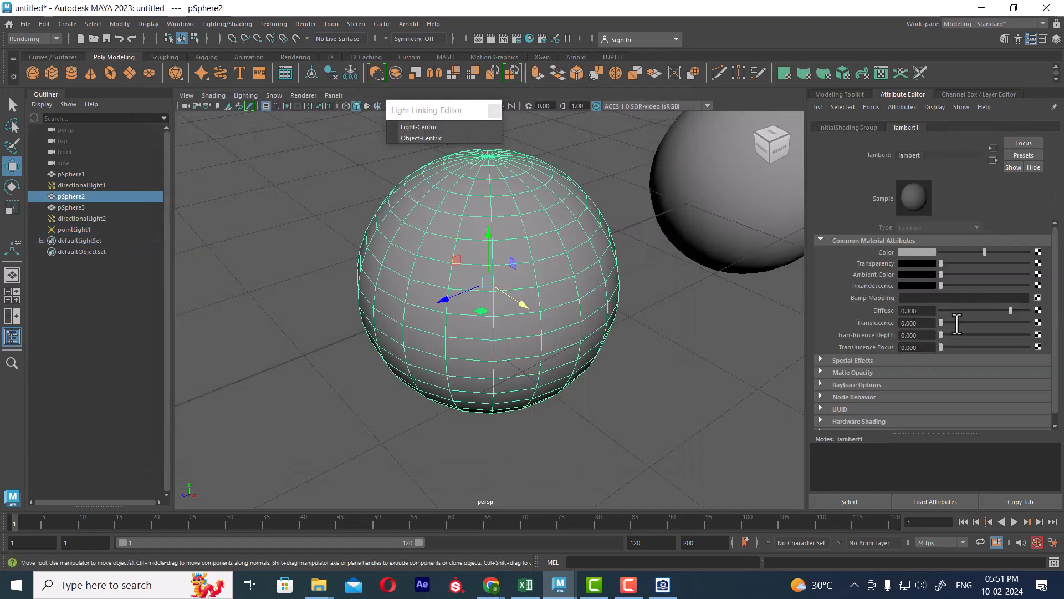
drag(941, 323, 970, 323)
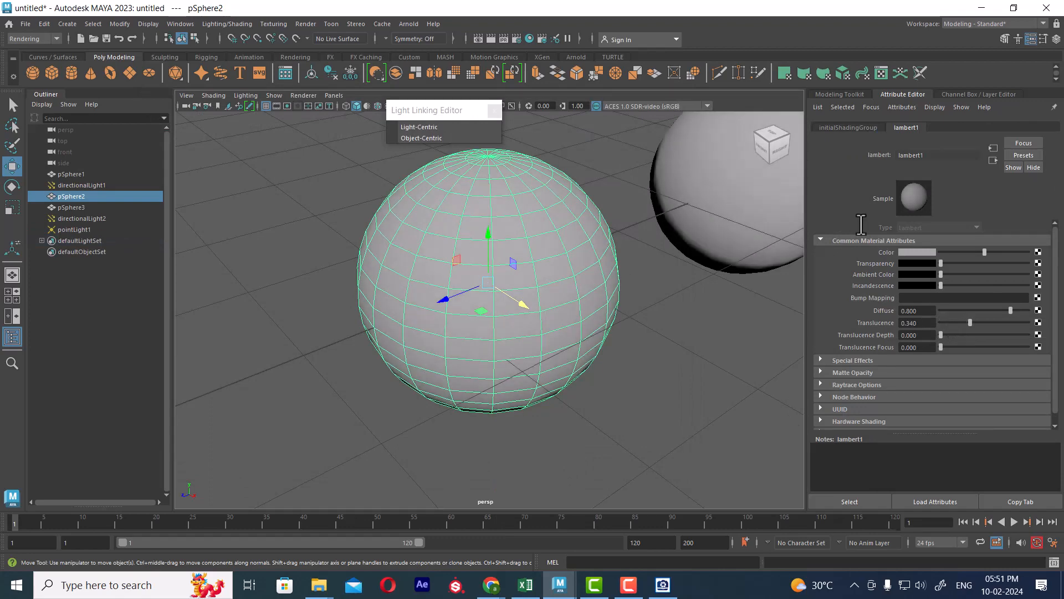
click(491, 39)
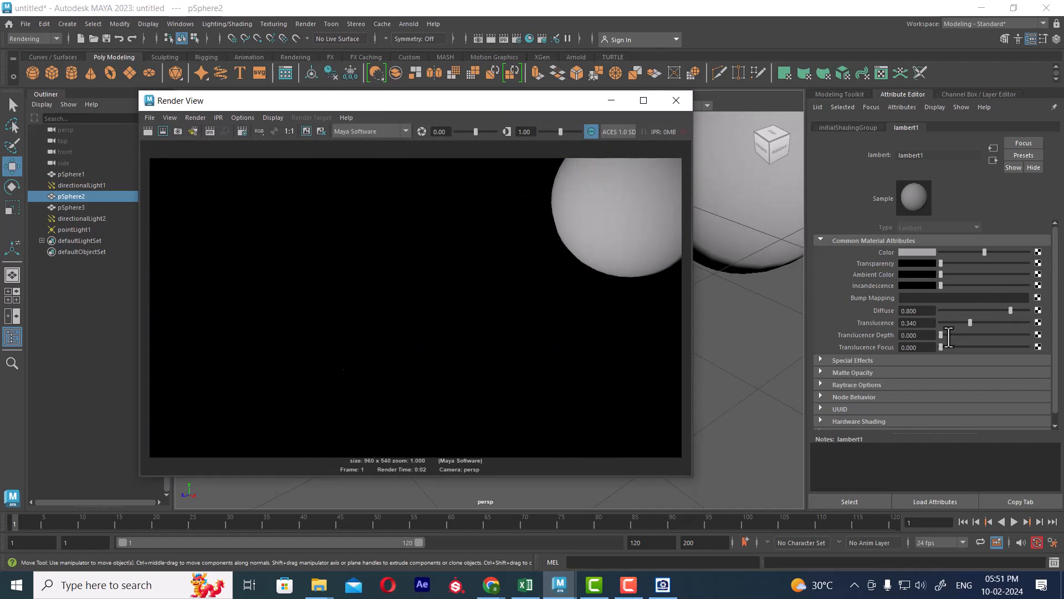
drag(949, 335, 959, 335)
click(147, 131)
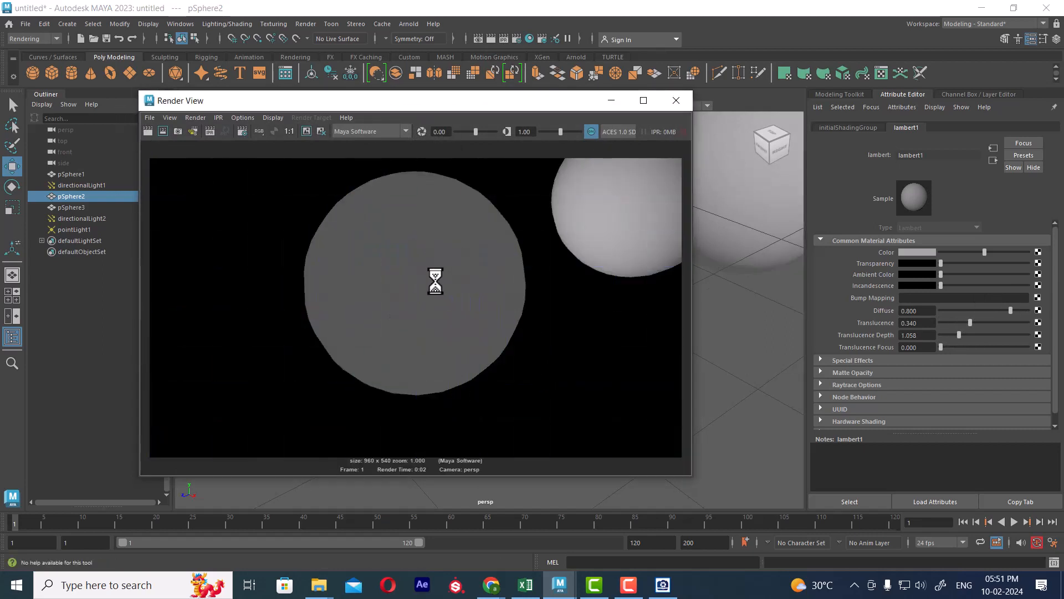
Step: Change lambert1's color to a muted orange-brown and render the view again
click(917, 254)
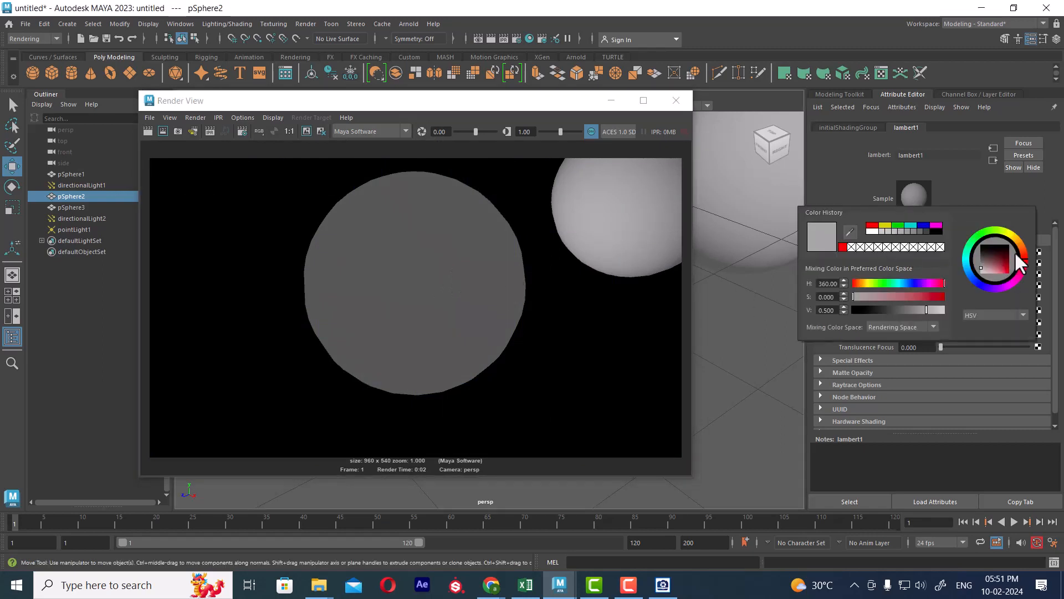
click(1018, 239)
click(1003, 266)
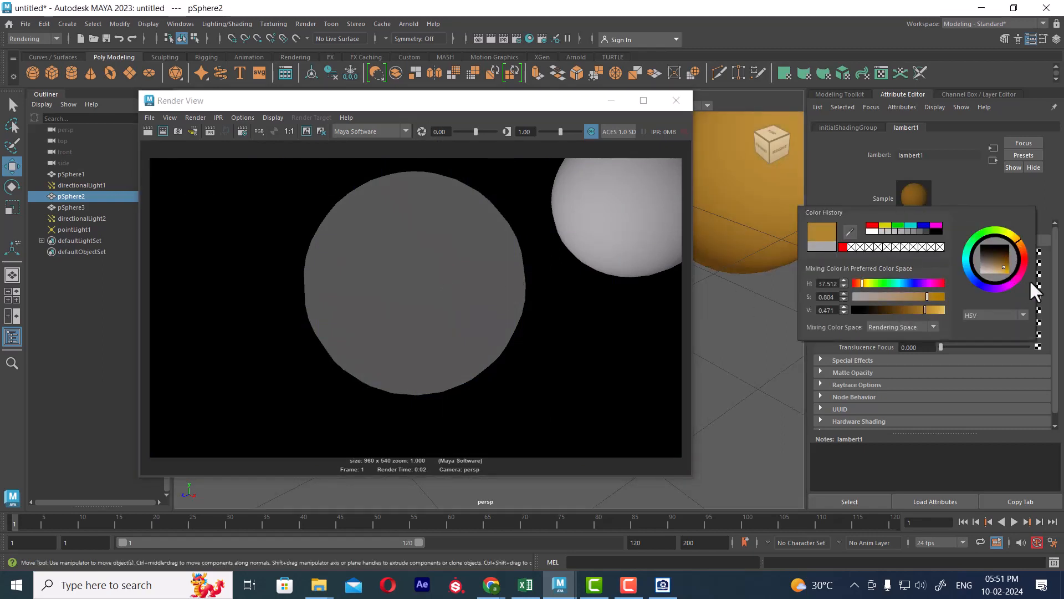
drag(1026, 261, 1036, 272)
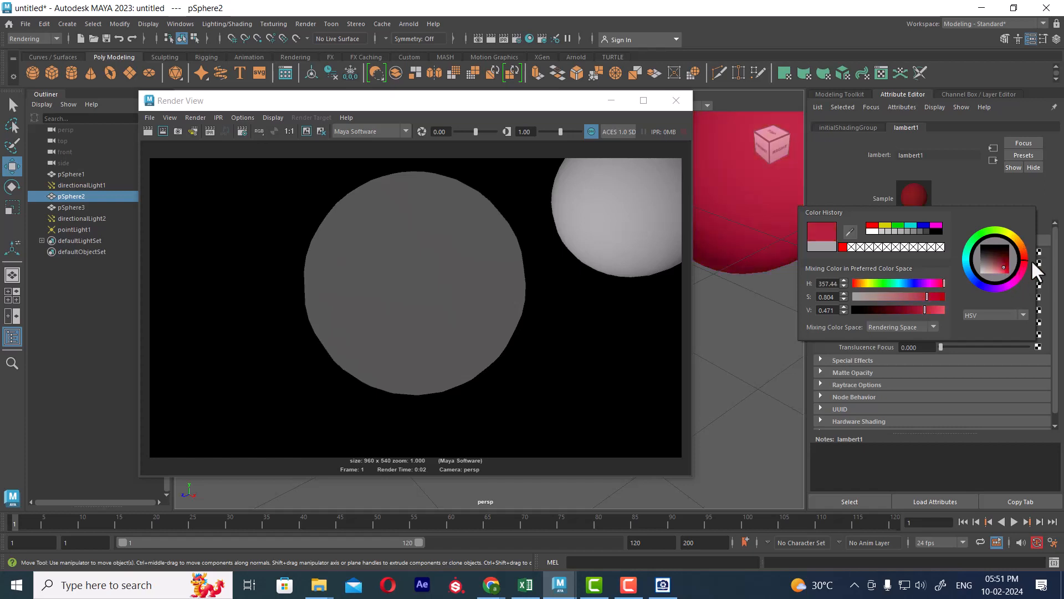
click(999, 268)
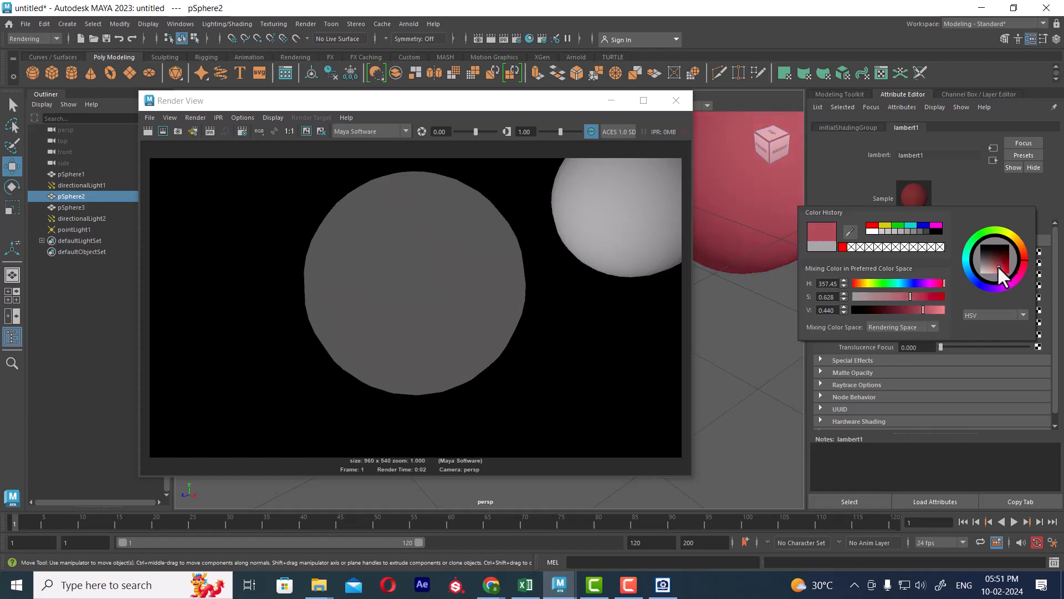
click(1025, 253)
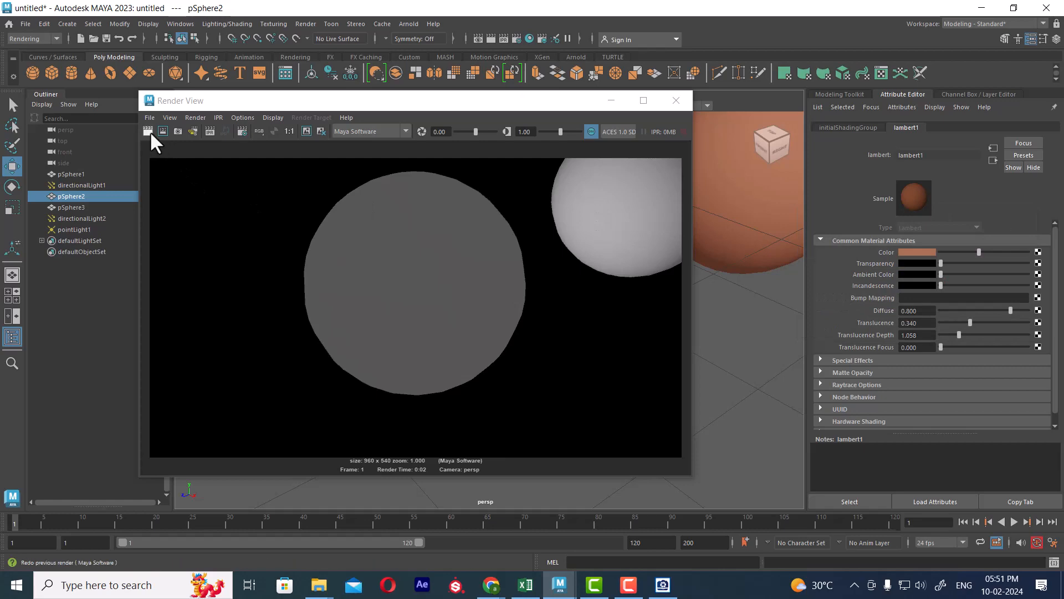
click(148, 131)
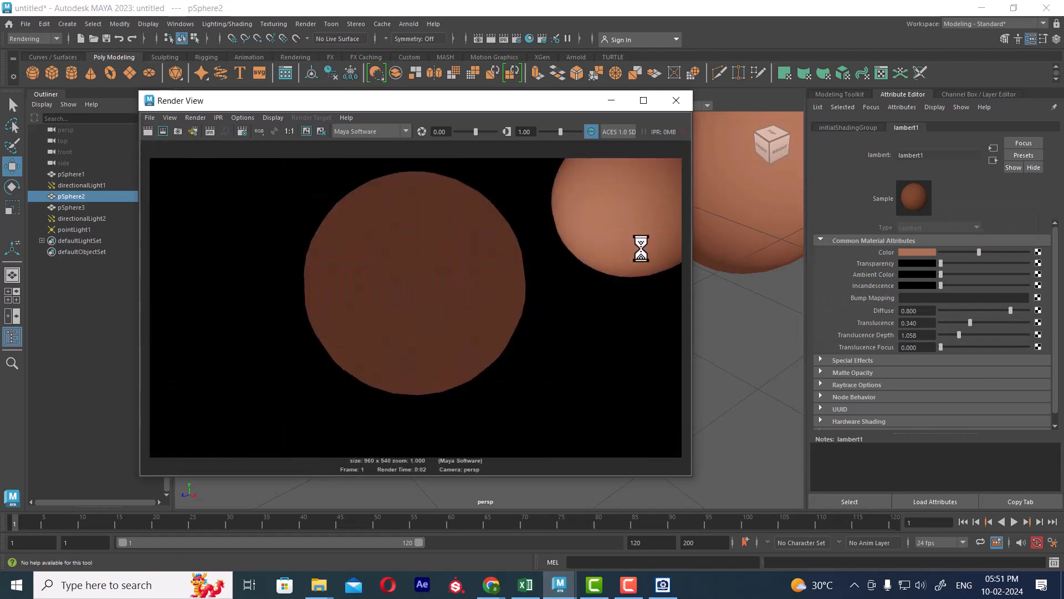
Step: Set lambert1's translucence to about 0.179 and render a wider view showing all three spheres
drag(495, 104, 251, 144)
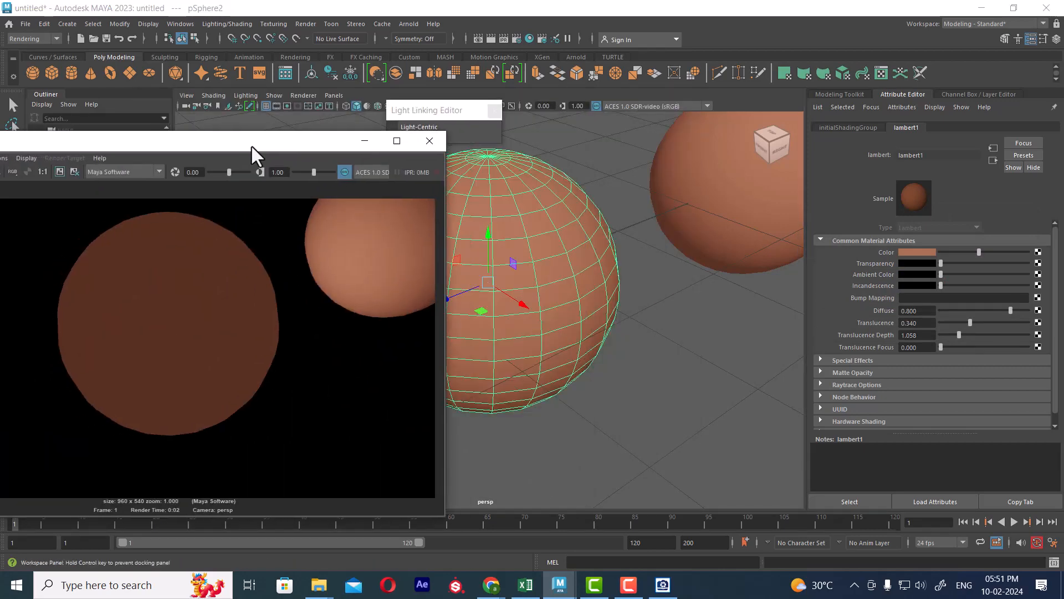
alt+drag(691, 299, 628, 283)
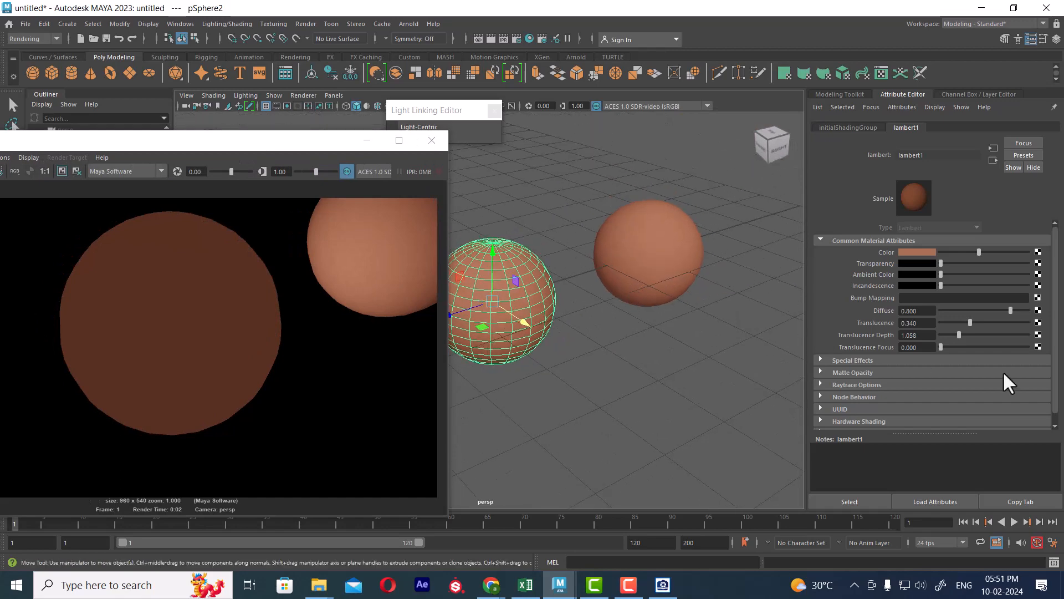
drag(965, 324, 957, 324)
drag(65, 145, 194, 109)
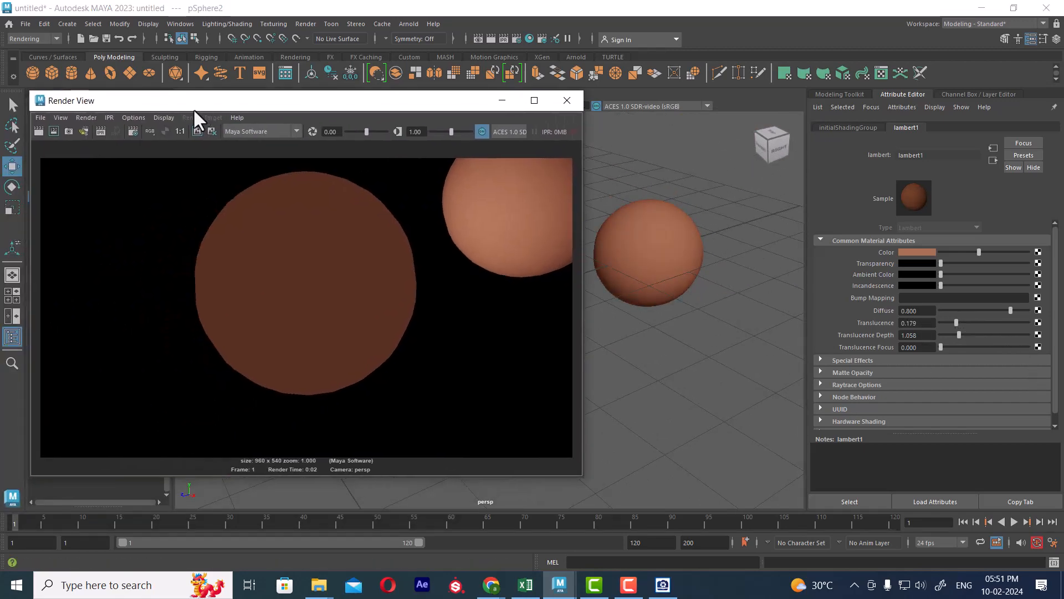
click(35, 132)
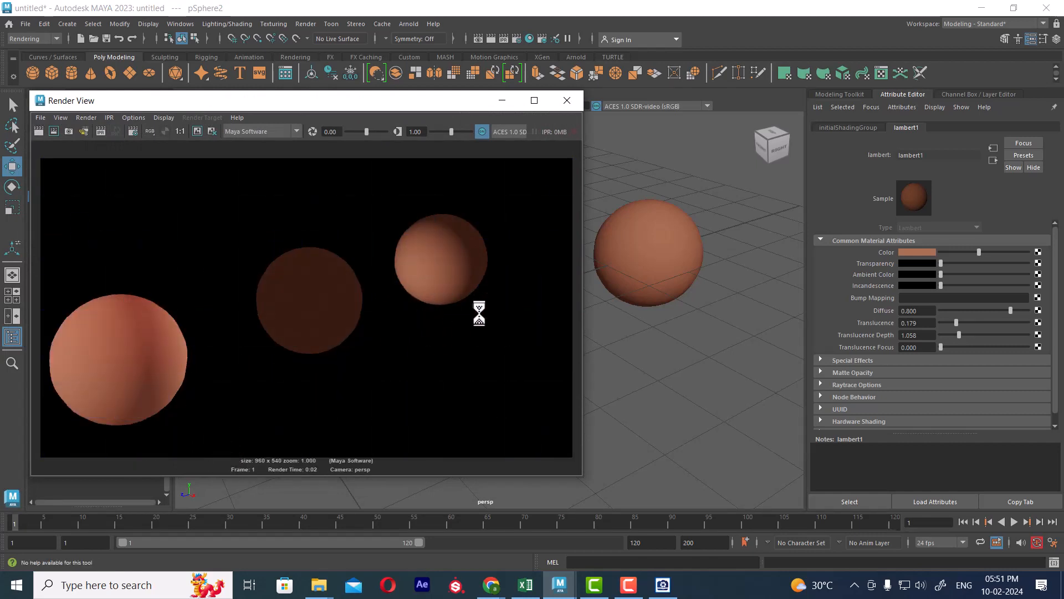
Step: Render with lambert1's translucence depth at about 4.199, and again with depth about 2.276 and translucence about 0.667
click(960, 336)
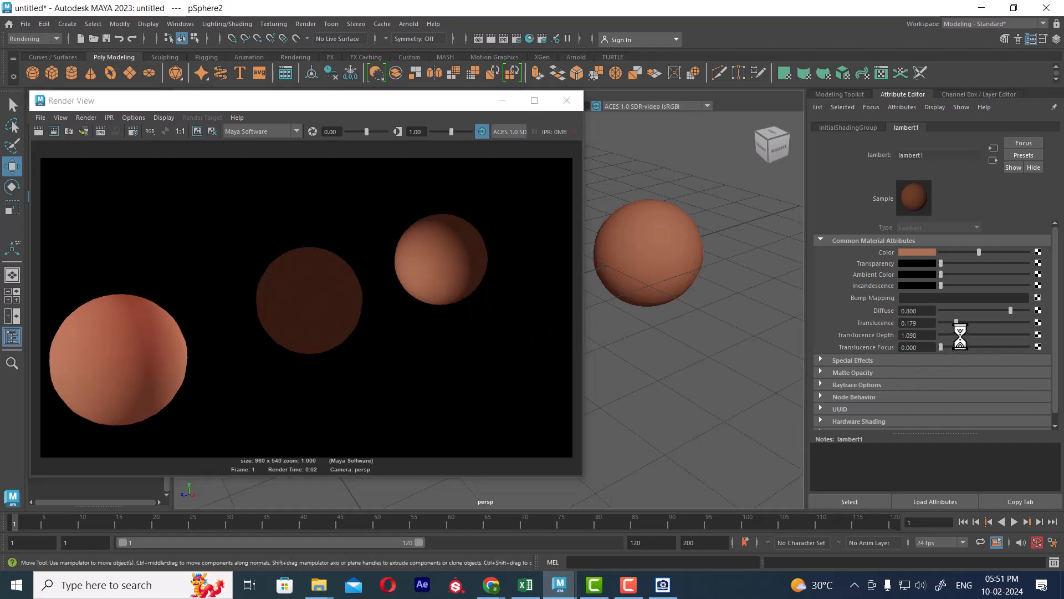
drag(960, 336, 1014, 335)
click(38, 132)
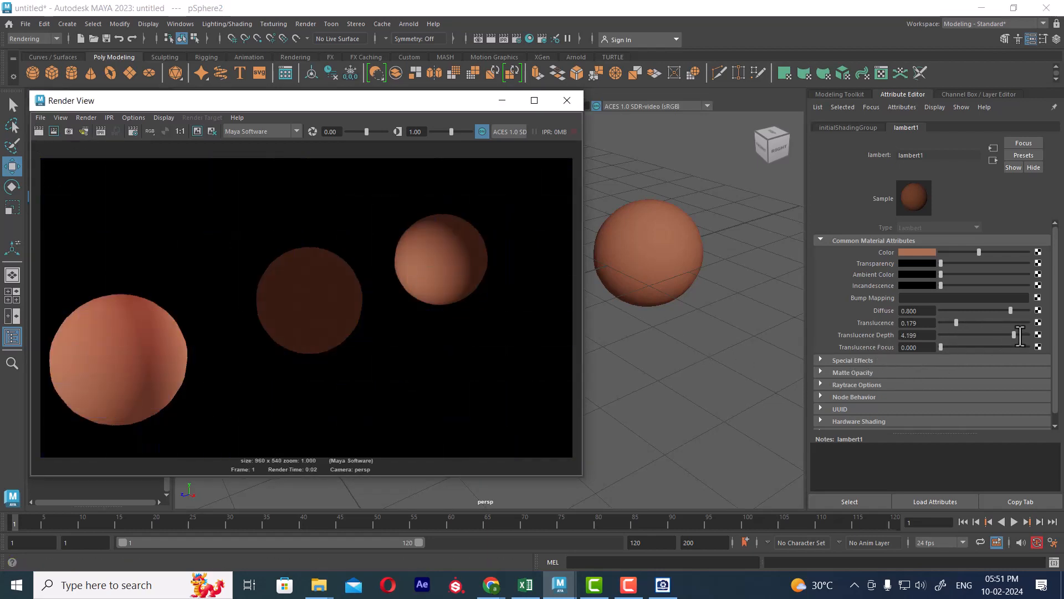
mouse_move(1003, 336)
mouse_down()
mouse_move(981, 322)
mouse_move(999, 322)
mouse_up()
click(38, 131)
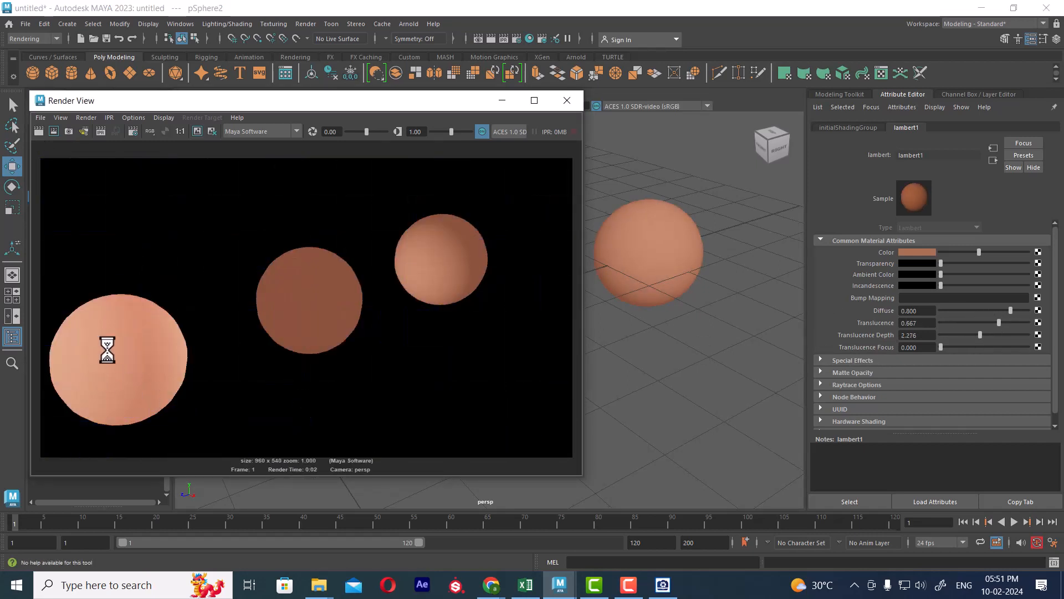
Step: Close the render, move pSphere2 backward along X away from the point light, and render the view again
click(566, 100)
click(601, 332)
click(499, 316)
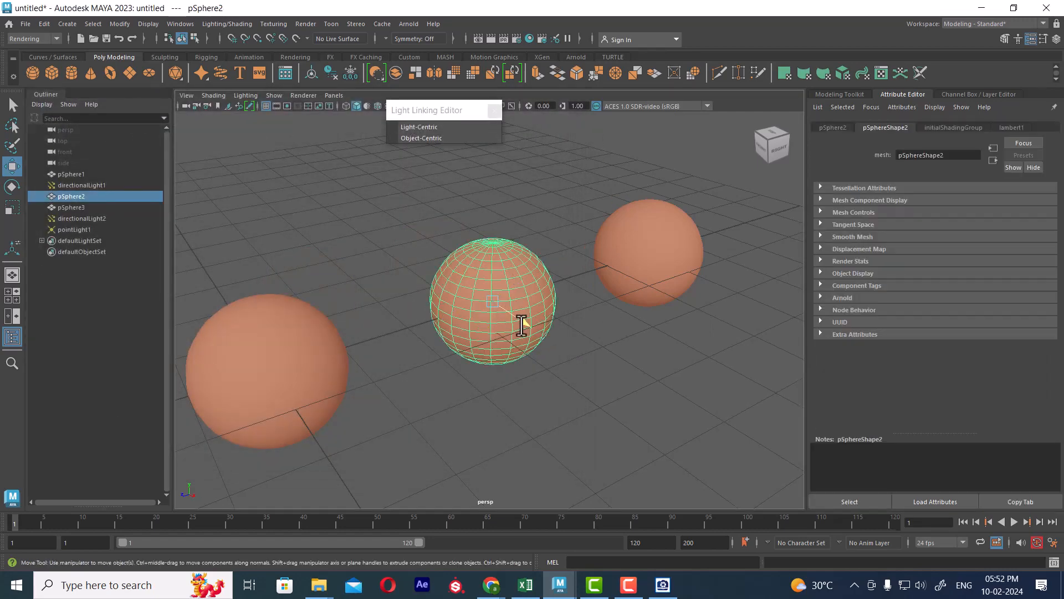
drag(522, 326, 435, 250)
click(493, 39)
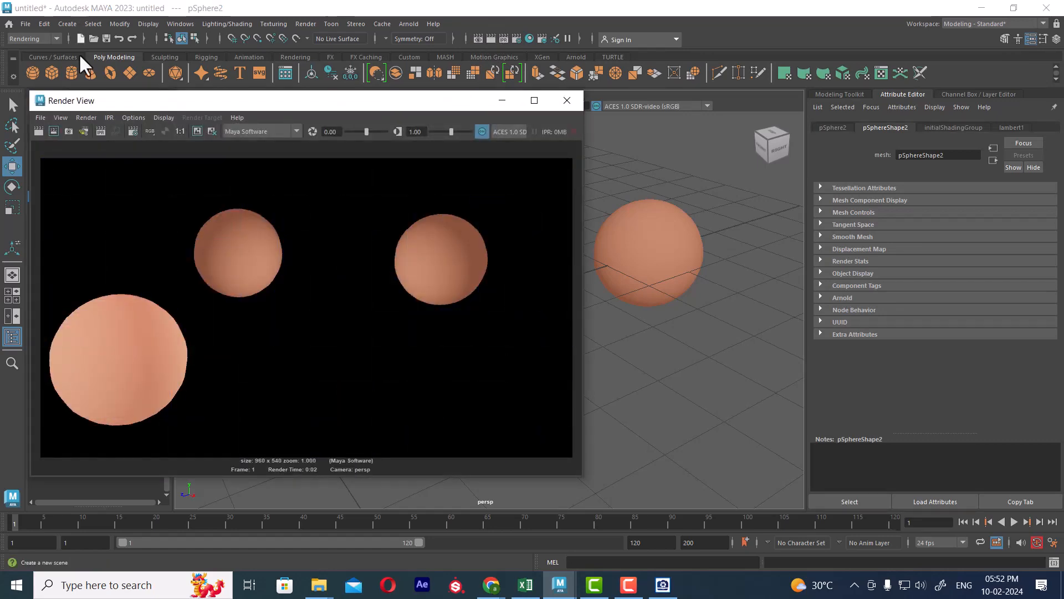
Step: Keep the current render image and set lambert1's translucence and translucence depth both to 0
click(198, 132)
click(632, 277)
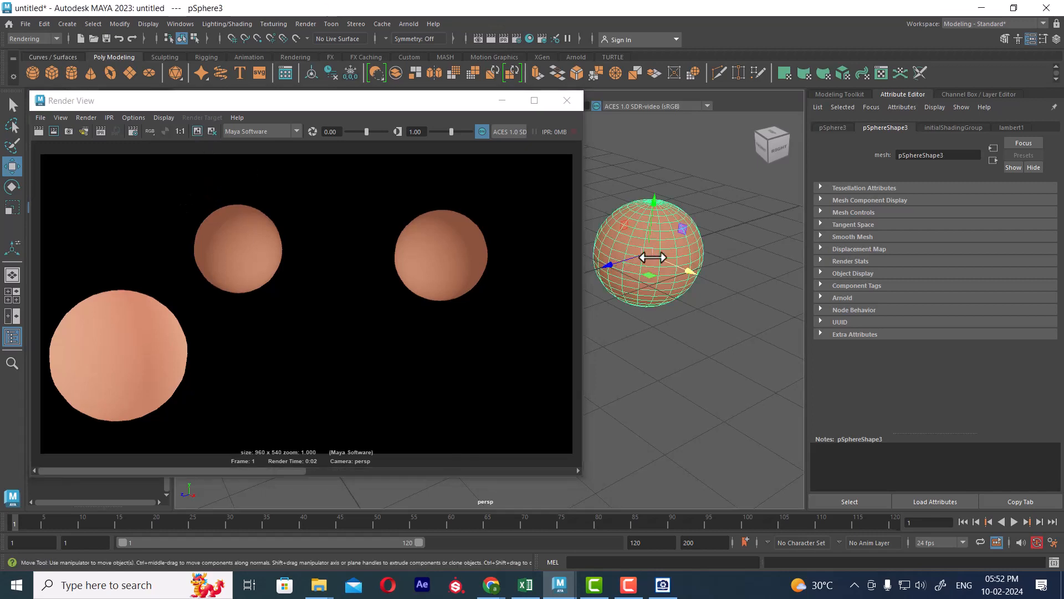
right_click(655, 256)
drag(434, 104, 183, 119)
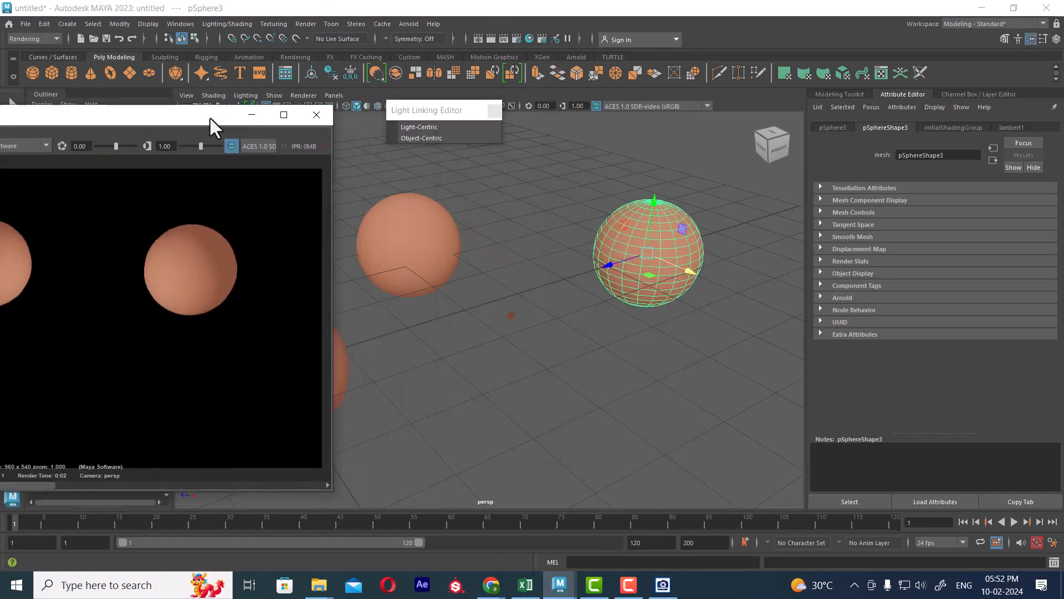
click(398, 226)
right_click(404, 226)
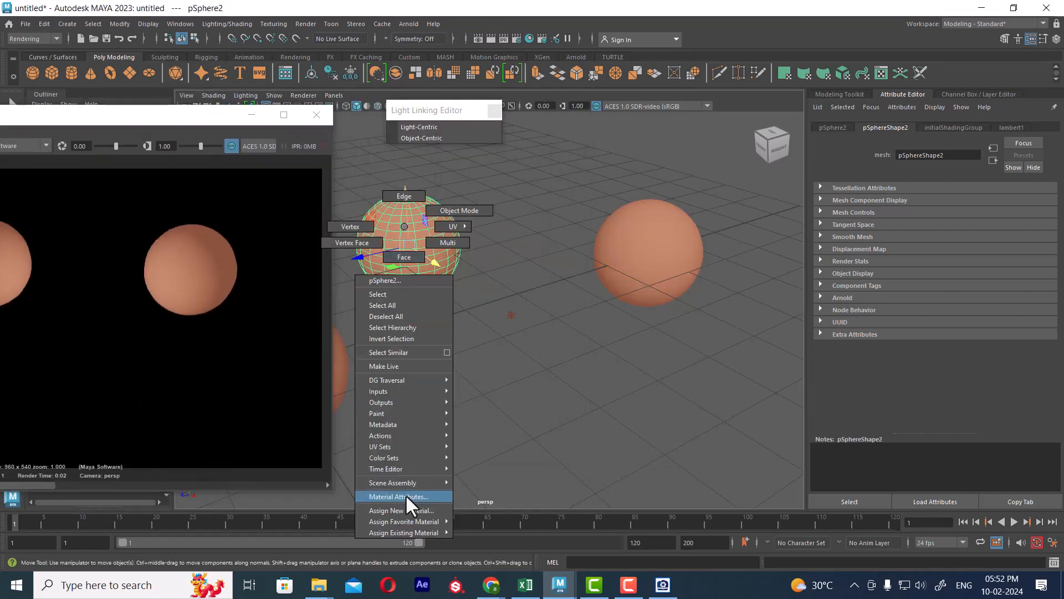
click(405, 493)
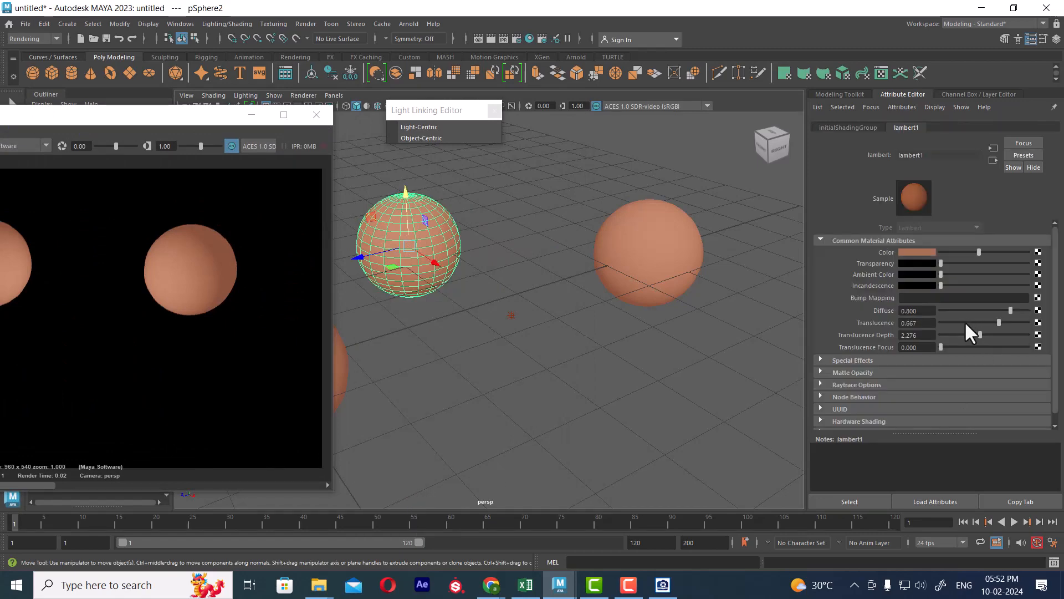
drag(965, 323, 926, 327)
click(970, 337)
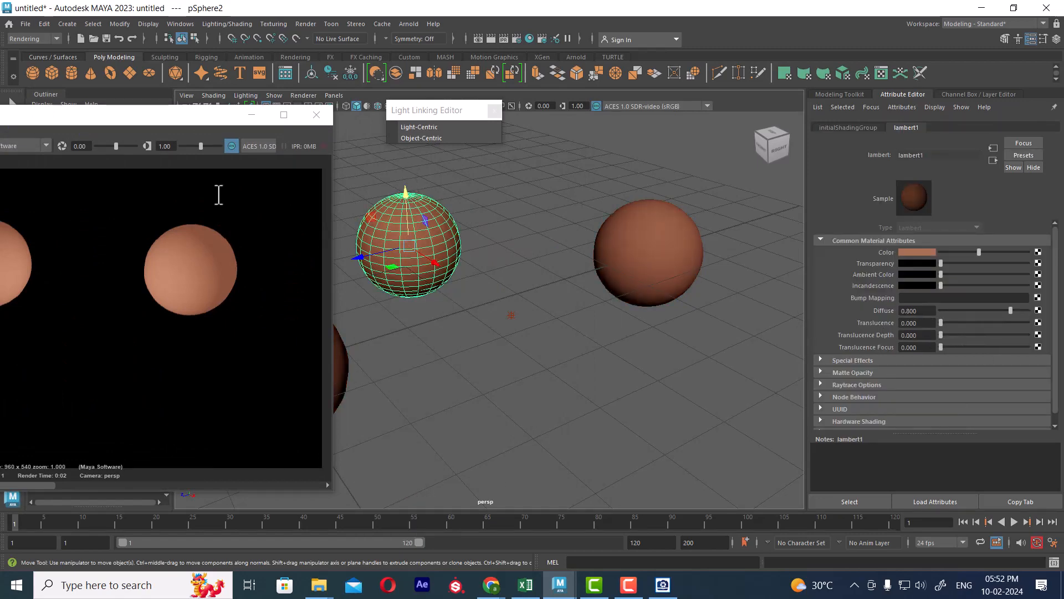
Step: Keep the translucent render, render the spheres again without translucence, and compare the result with the stored image
drag(121, 117, 642, 130)
click(467, 158)
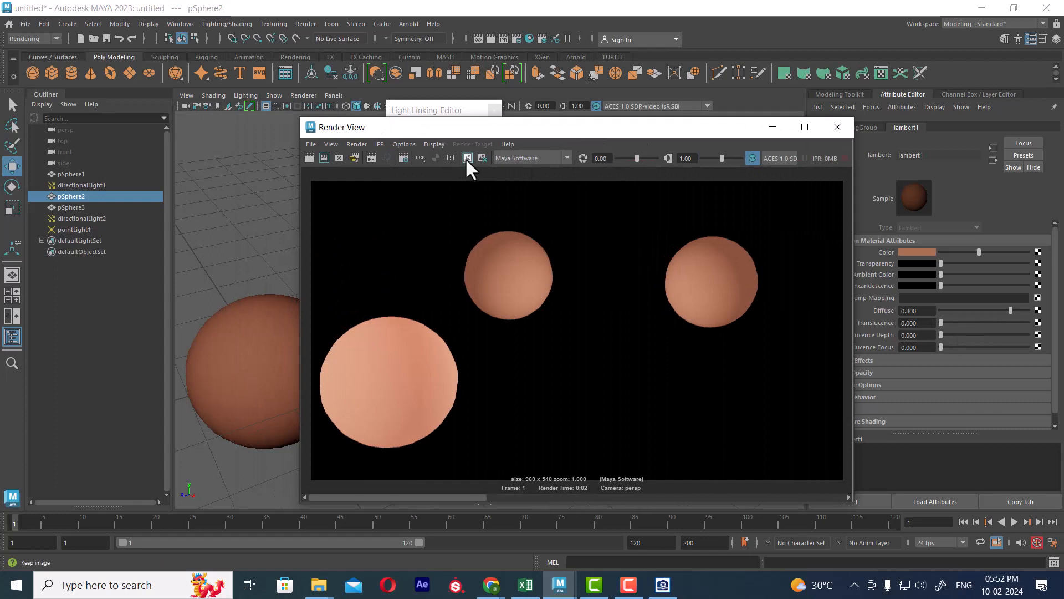
click(308, 158)
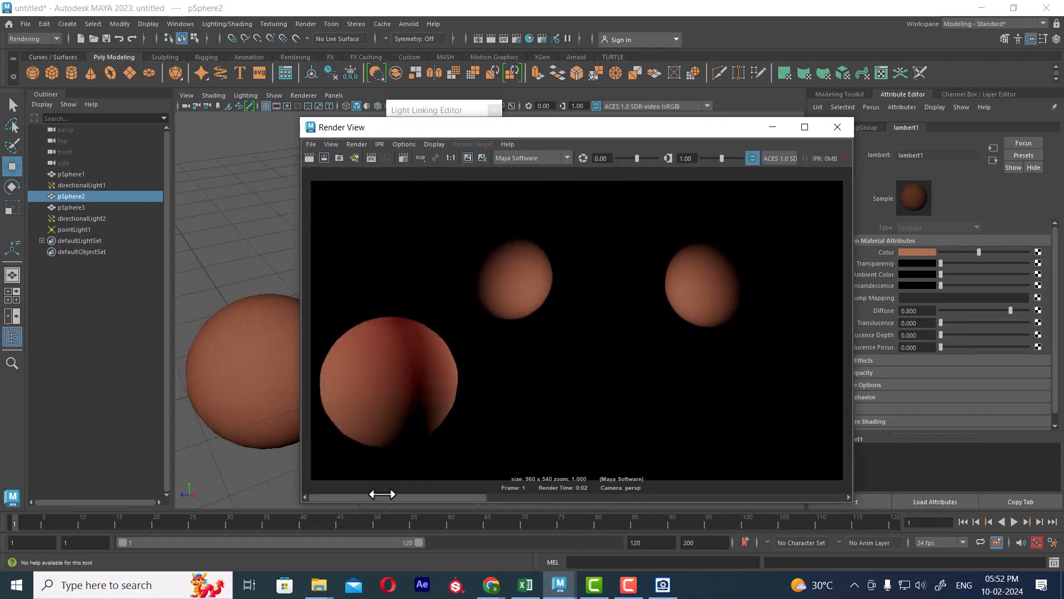
drag(383, 496, 564, 486)
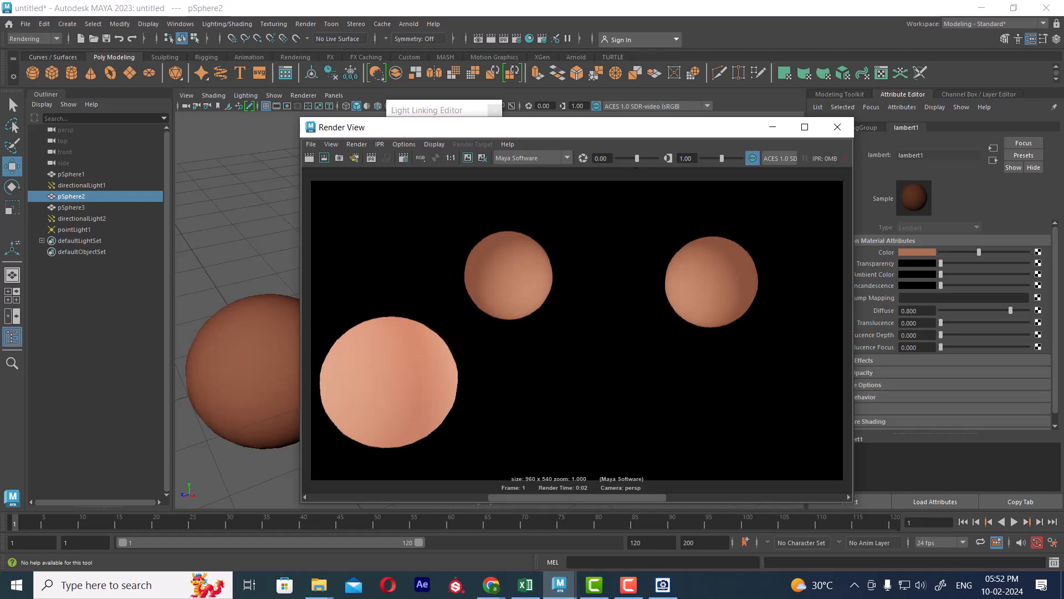
Step: Switch to the scene6.mb bus scene, show the main camera beside the persp3 view, and bring up its Render View
mouse_move(630, 593)
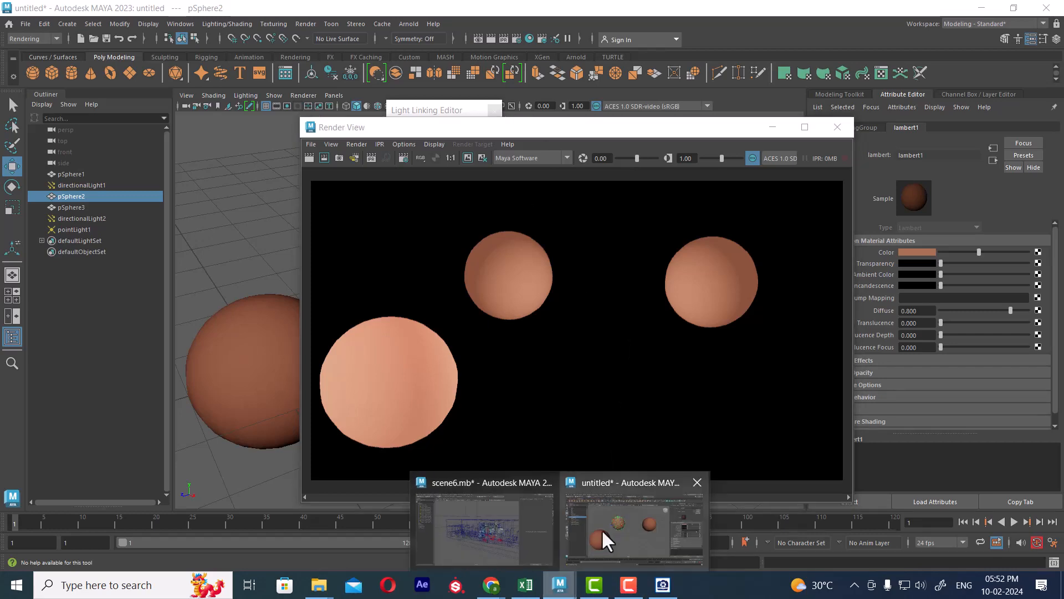
click(530, 521)
key(space)
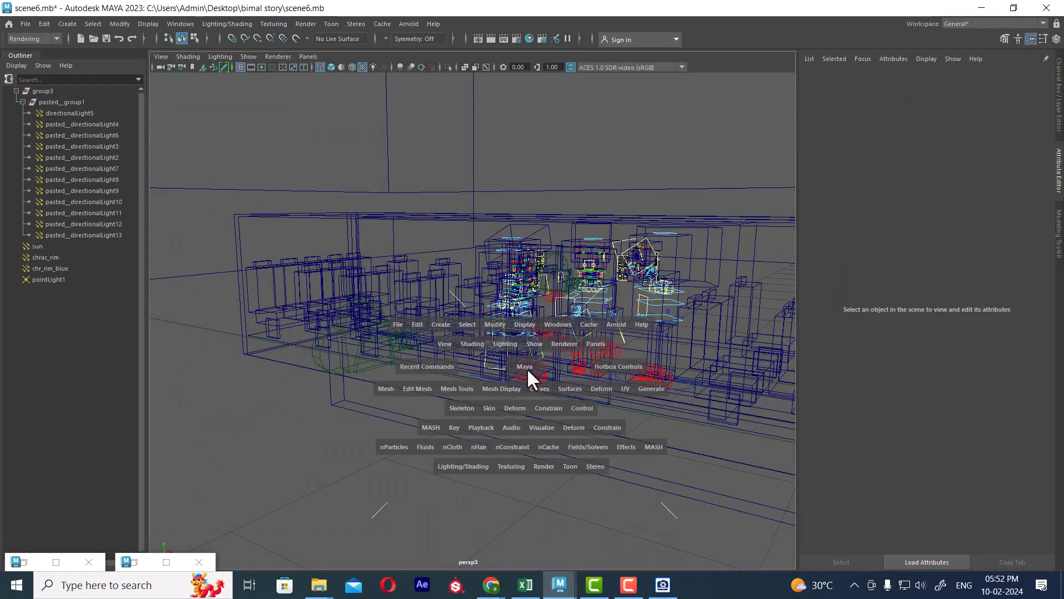
click(731, 176)
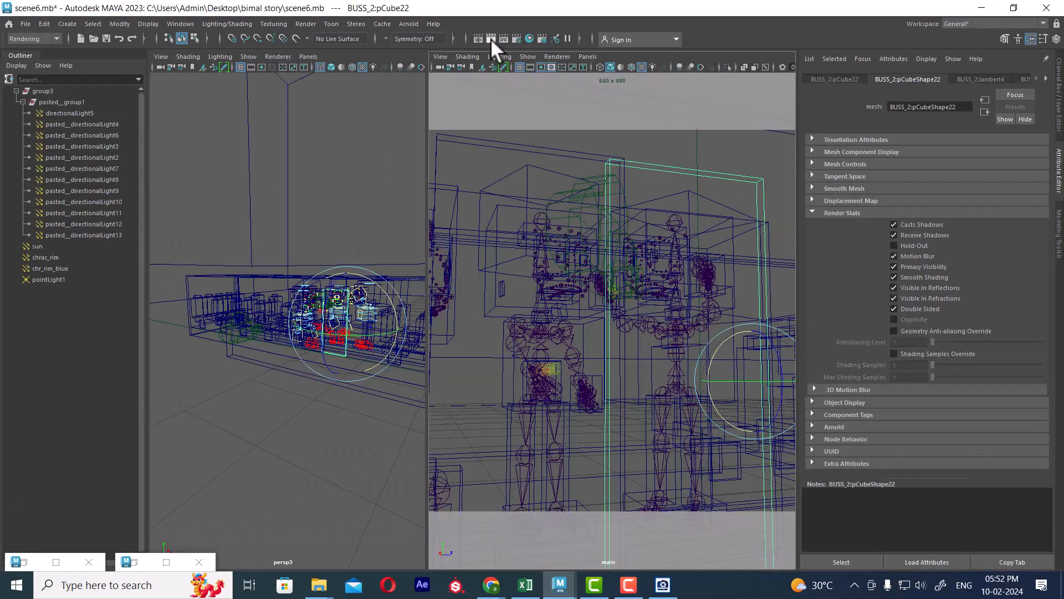
click(491, 39)
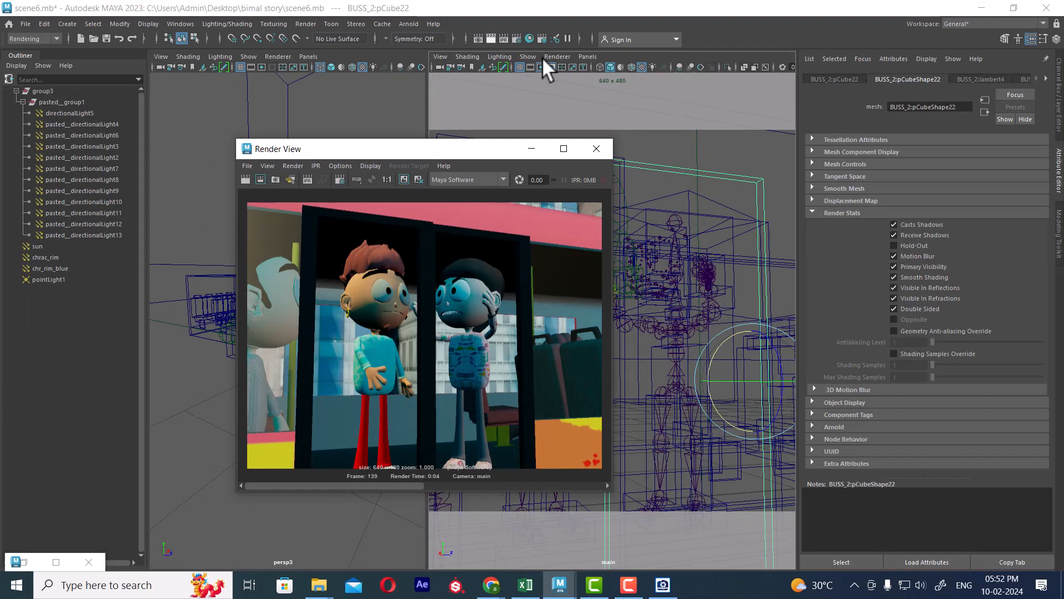